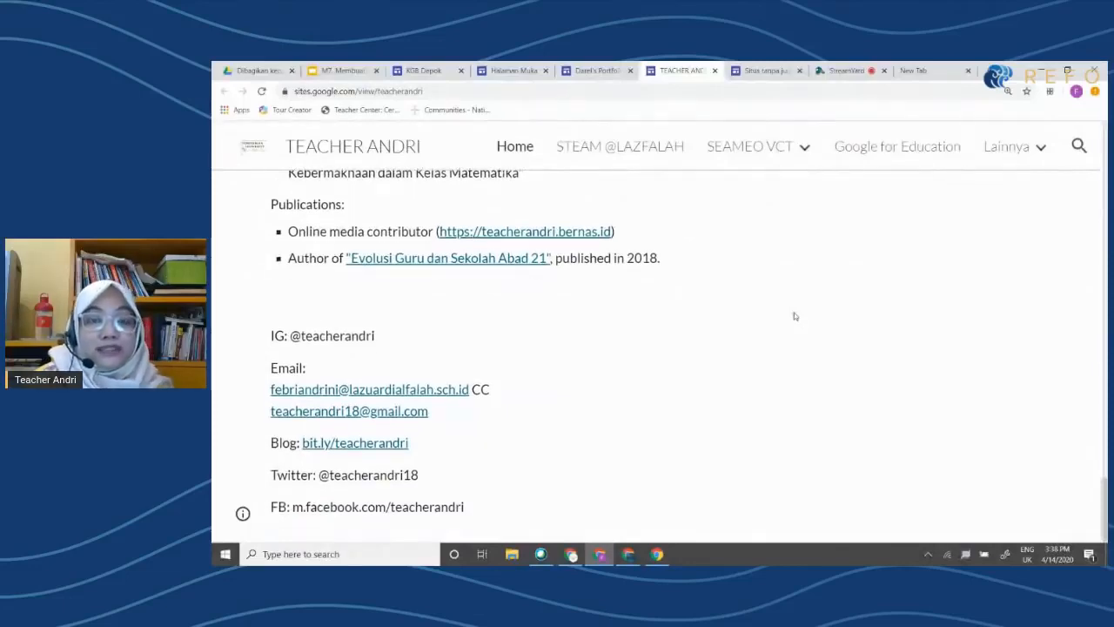
Scroll back up to the top of the Teacher Andri site's home page.
{"action": "scroll", "coordinate": [794, 316], "scroll_direction": "up", "scroll_amount": 2}
{"action": "scroll", "coordinate": [794, 316], "scroll_direction": "up", "scroll_amount": 3}
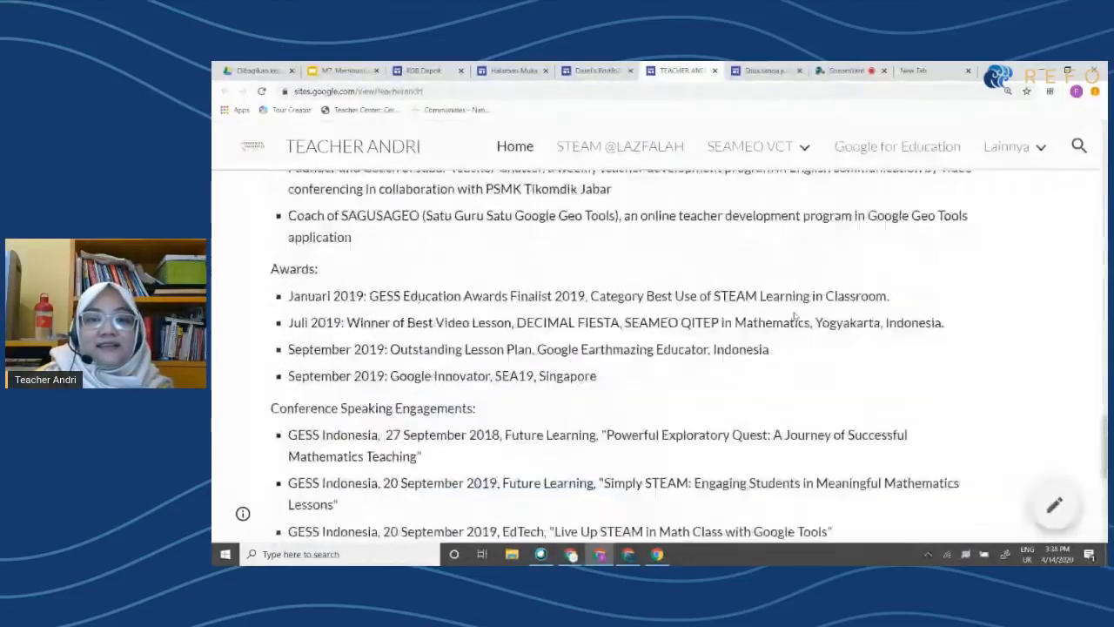
{"action": "scroll", "coordinate": [793, 316], "scroll_direction": "up", "scroll_amount": 10}
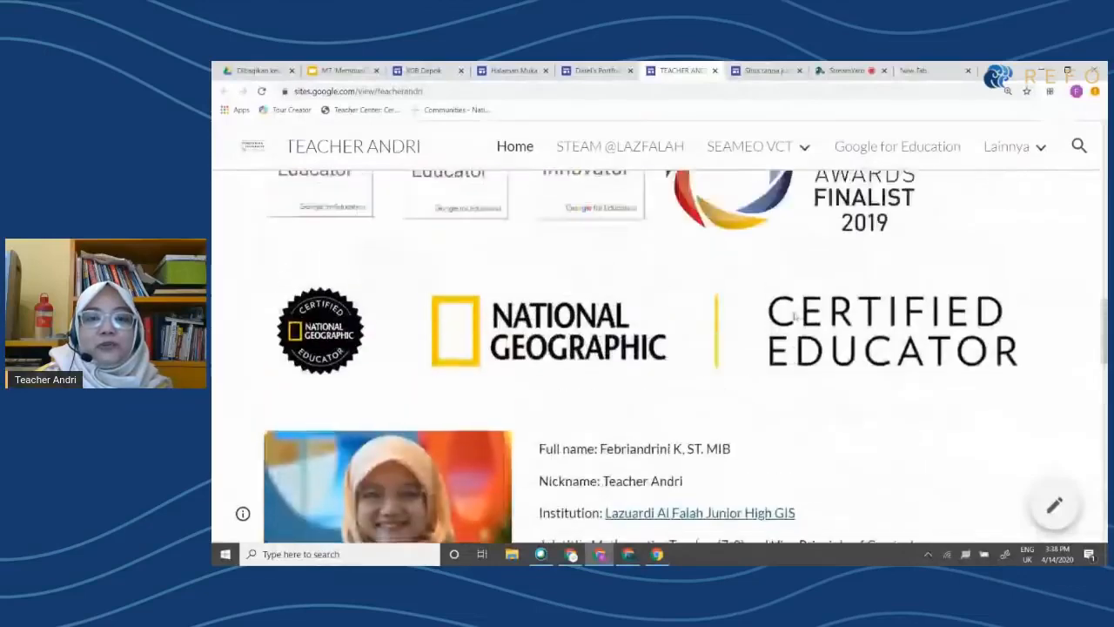
{"action": "scroll", "coordinate": [794, 316], "scroll_direction": "up", "scroll_amount": 9}
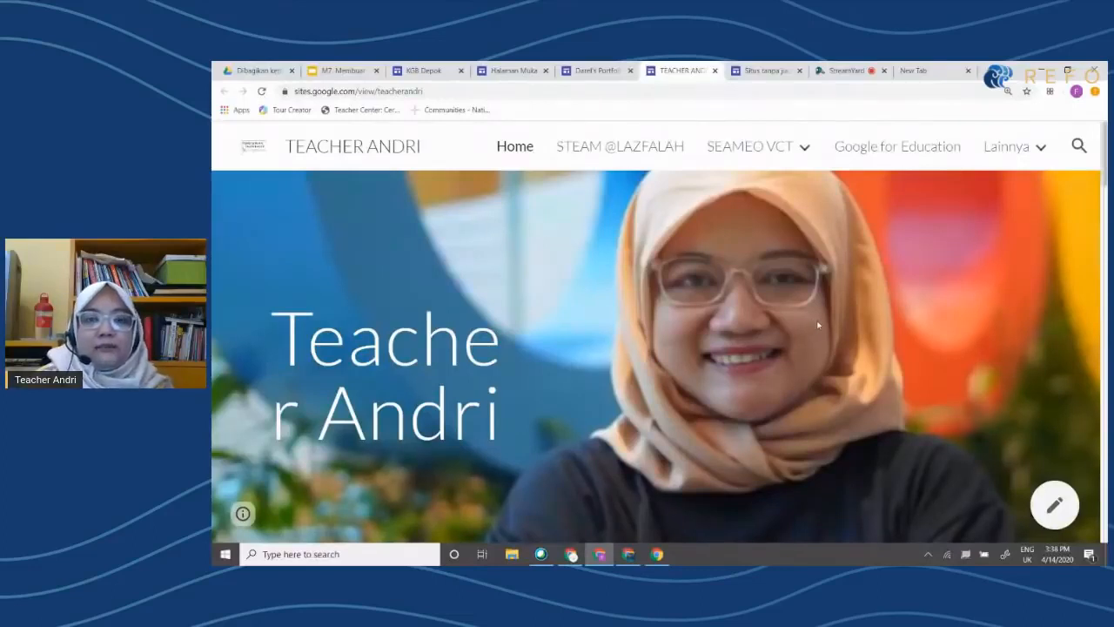
Switch to the Darel's Portfolio site and open its Math page from the navigation menu.
{"action": "left_click", "coordinate": [586, 74]}
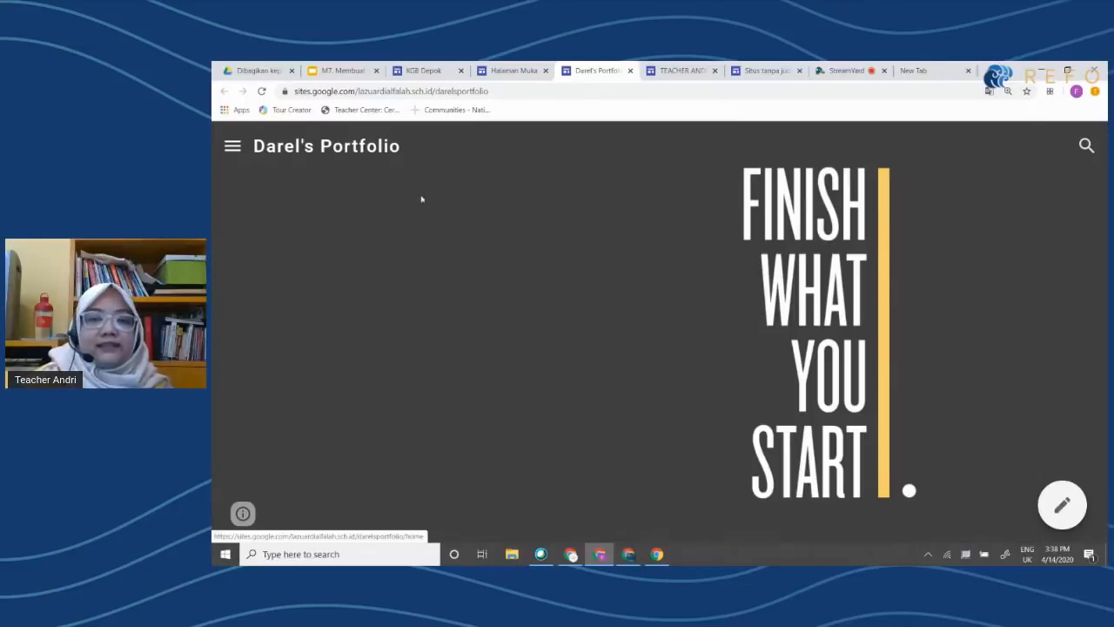
{"action": "left_click", "coordinate": [232, 148]}
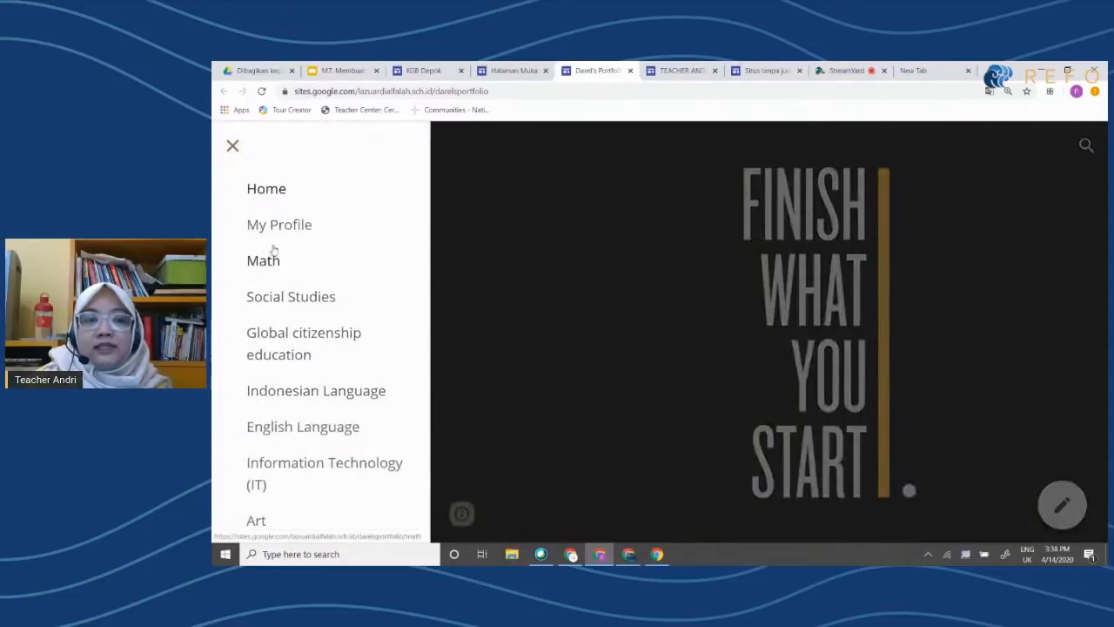
{"action": "left_click", "coordinate": [269, 263]}
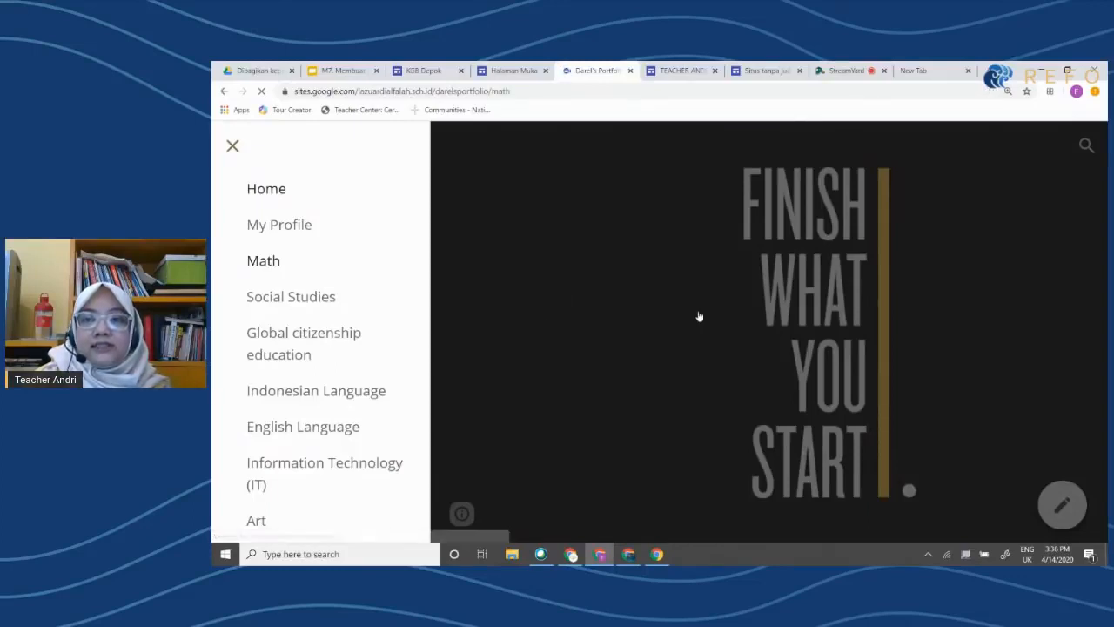
Browse the Math page's project descriptions and the embedded GeoGebra 3D city model.
{"action": "scroll", "coordinate": [762, 337], "scroll_direction": "down", "scroll_amount": 1}
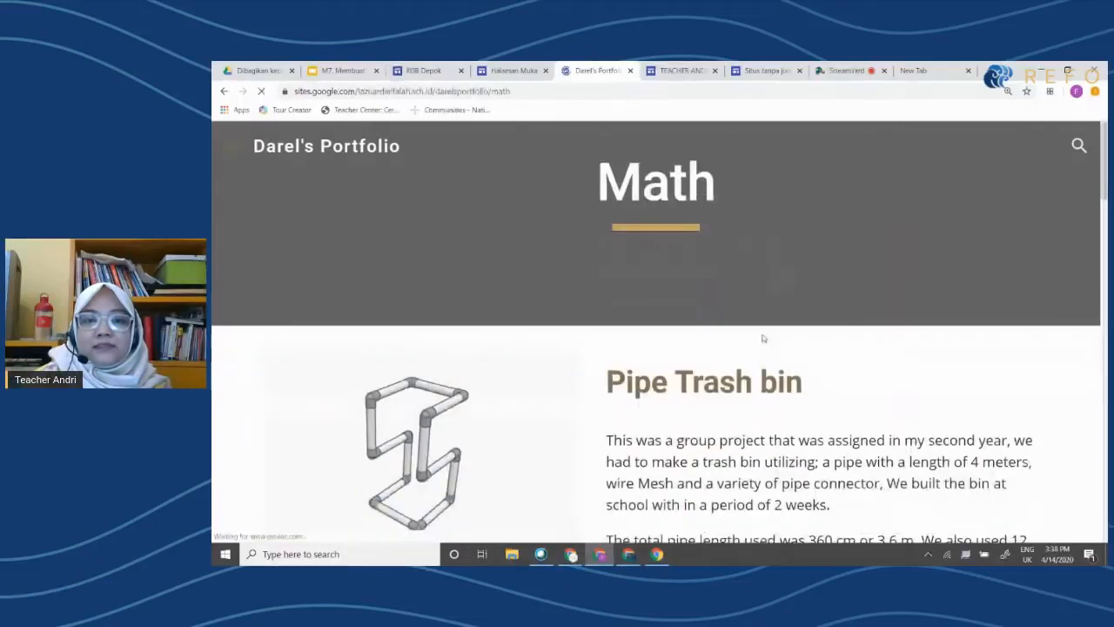
{"action": "scroll", "coordinate": [762, 338], "scroll_direction": "down", "scroll_amount": 5}
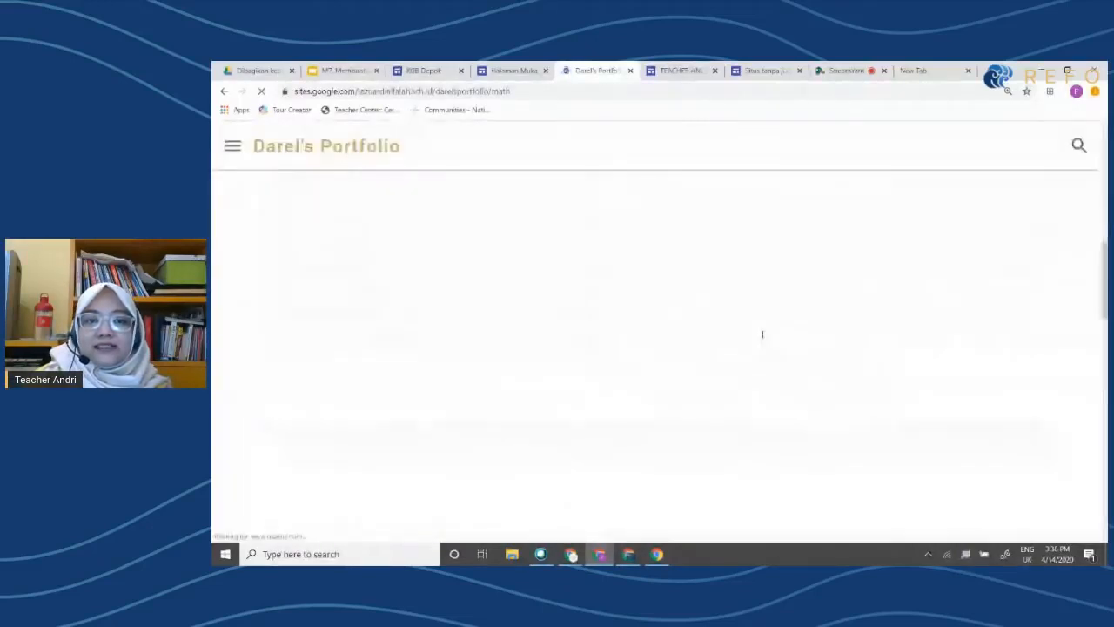
{"action": "scroll", "coordinate": [763, 334], "scroll_direction": "down", "scroll_amount": 3}
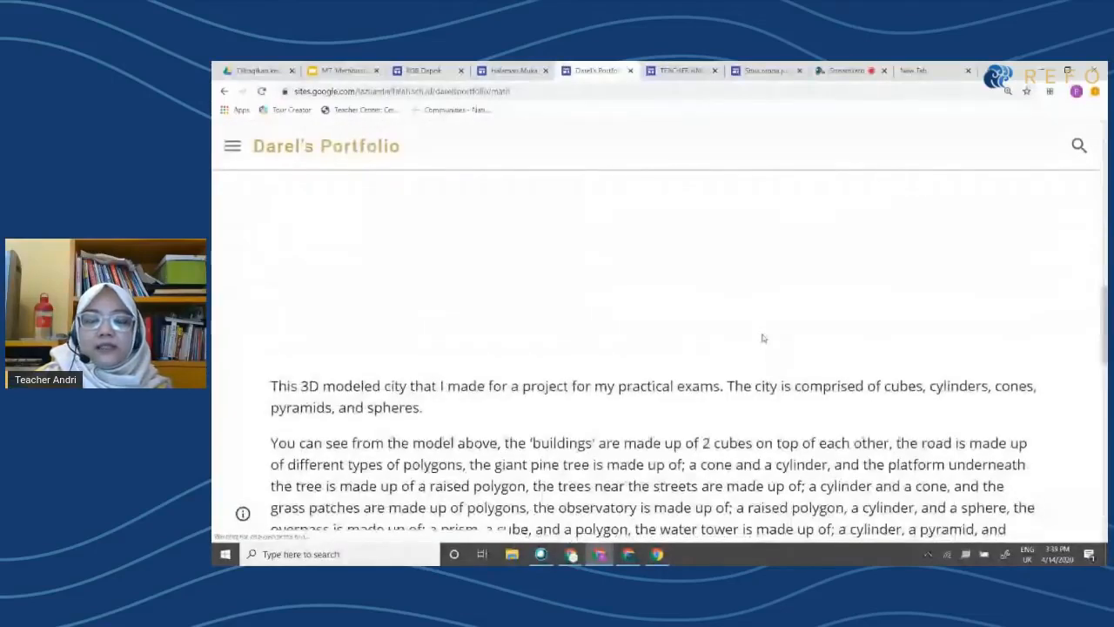
{"action": "scroll", "coordinate": [762, 338], "scroll_direction": "down", "scroll_amount": 1}
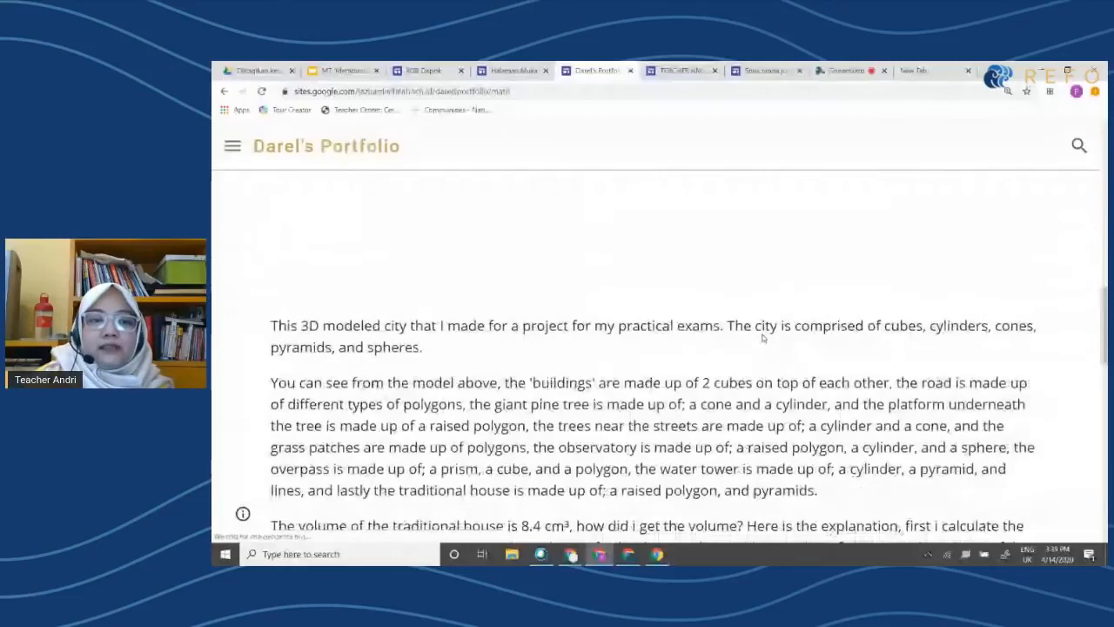
{"action": "scroll", "coordinate": [762, 337], "scroll_direction": "down", "scroll_amount": 3}
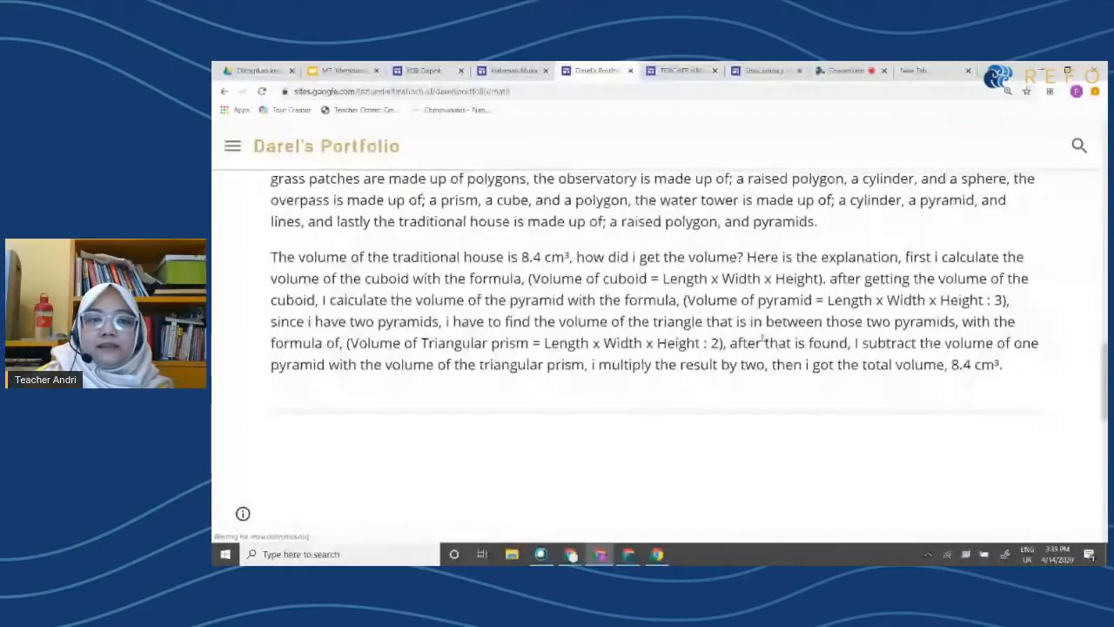
{"action": "scroll", "coordinate": [762, 340], "scroll_direction": "down", "scroll_amount": 3}
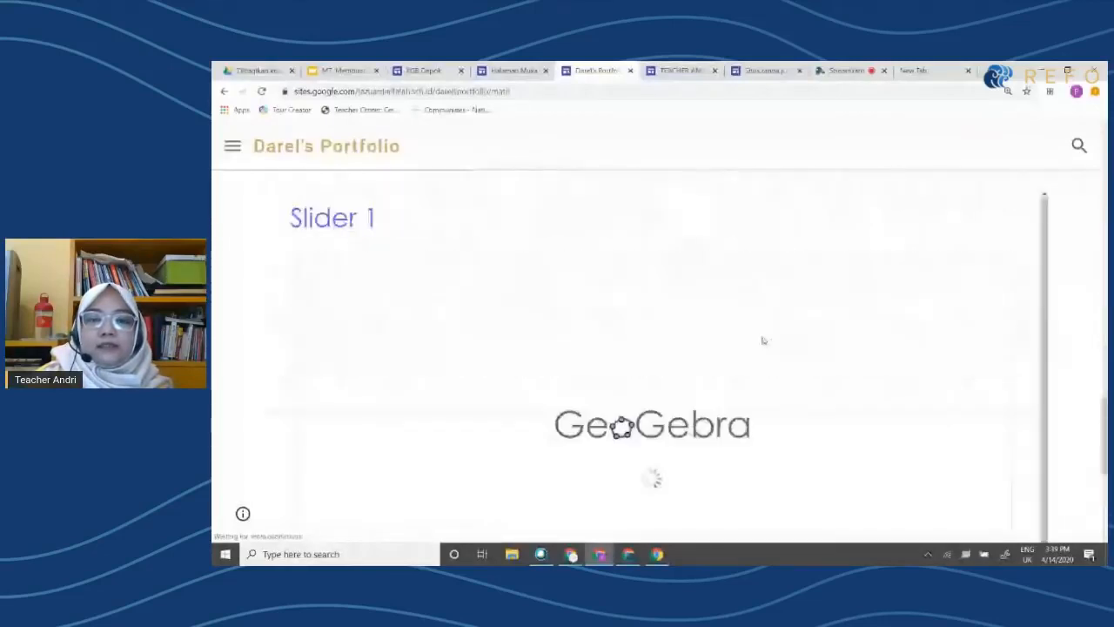
{"action": "scroll", "coordinate": [763, 340], "scroll_direction": "up", "scroll_amount": 10}
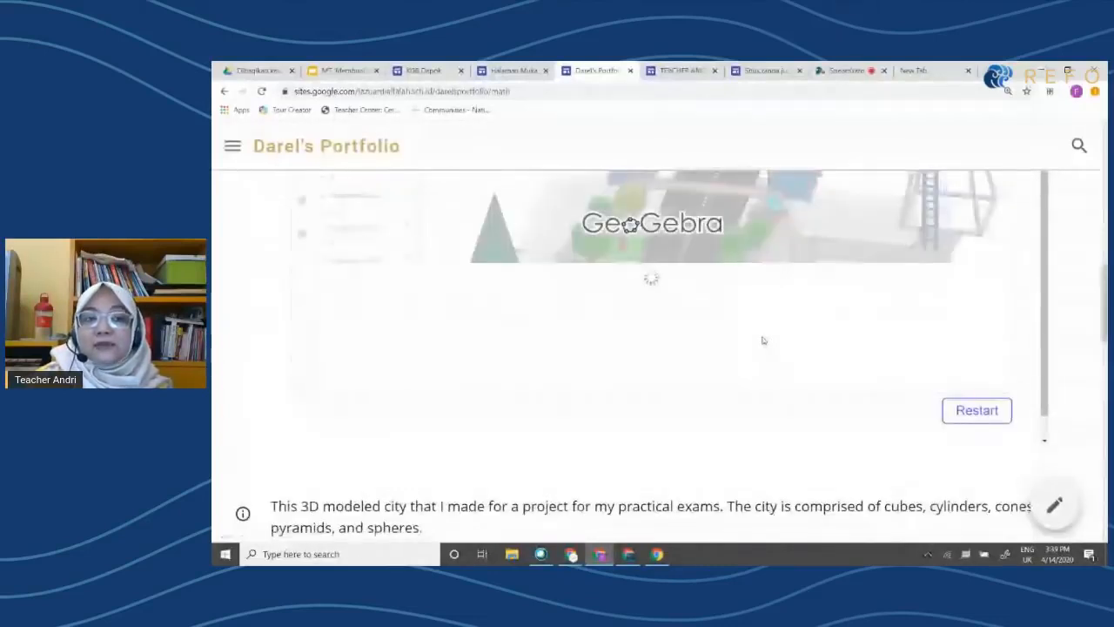
{"action": "scroll", "coordinate": [762, 340], "scroll_direction": "up", "scroll_amount": 3}
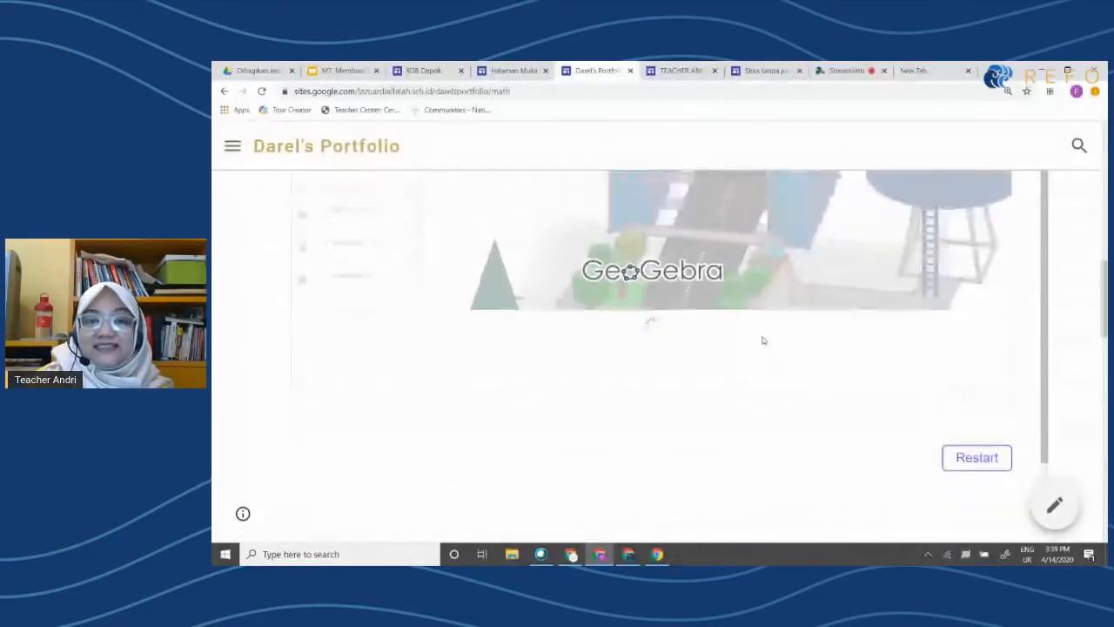
{"action": "scroll", "coordinate": [762, 340], "scroll_direction": "down", "scroll_amount": 3}
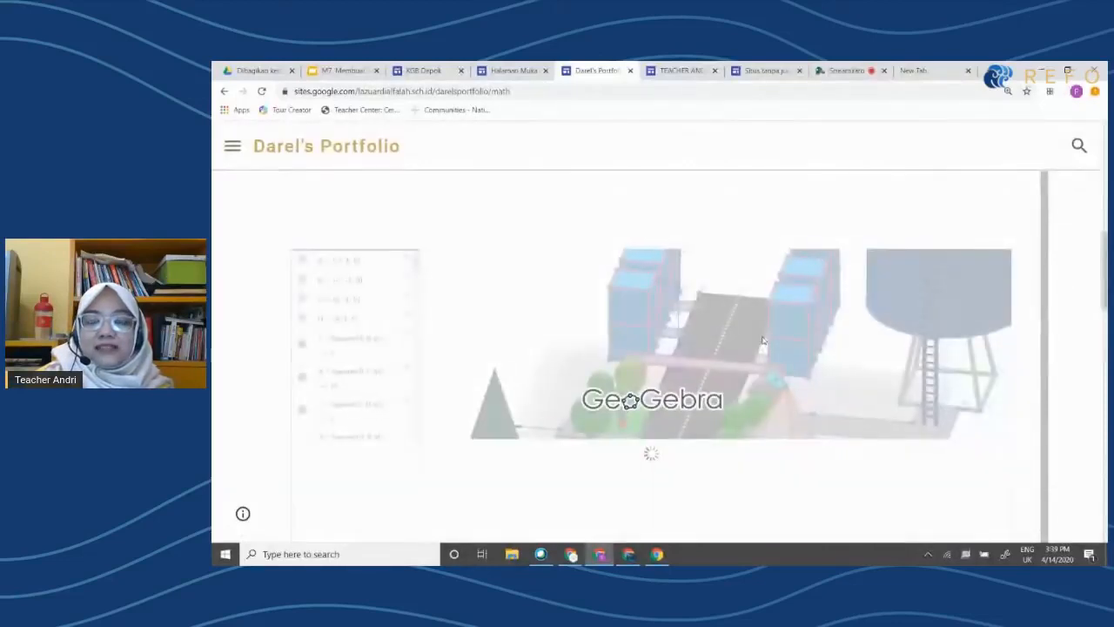
{"action": "scroll", "coordinate": [763, 340], "scroll_direction": "up", "scroll_amount": 3}
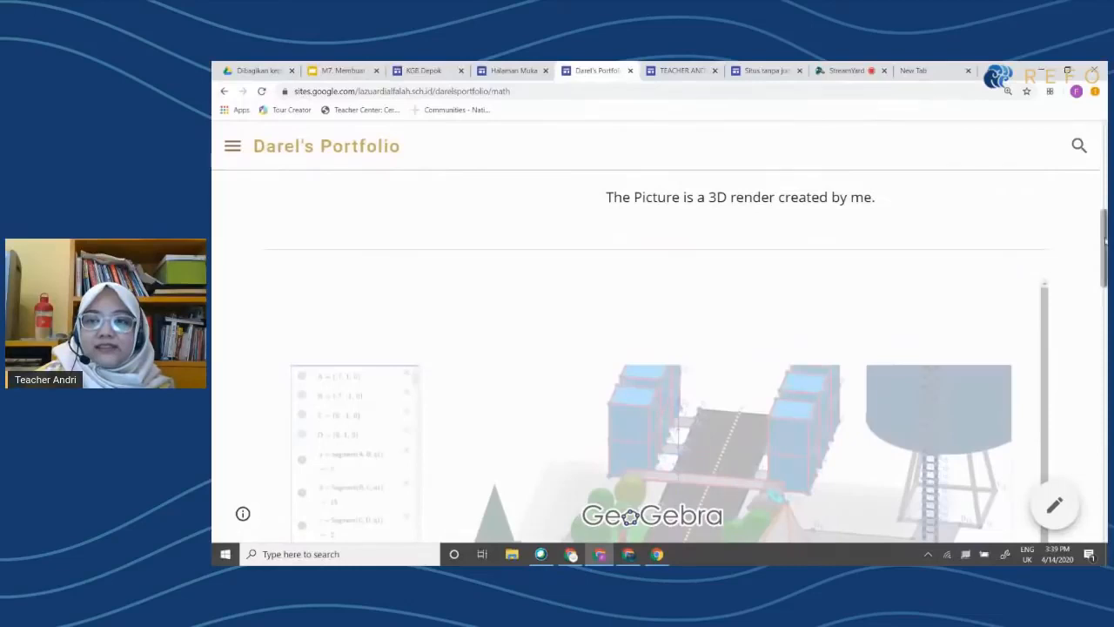
{"action": "left_click_drag", "start_coordinate": [1105, 242], "coordinate": [1106, 274]}
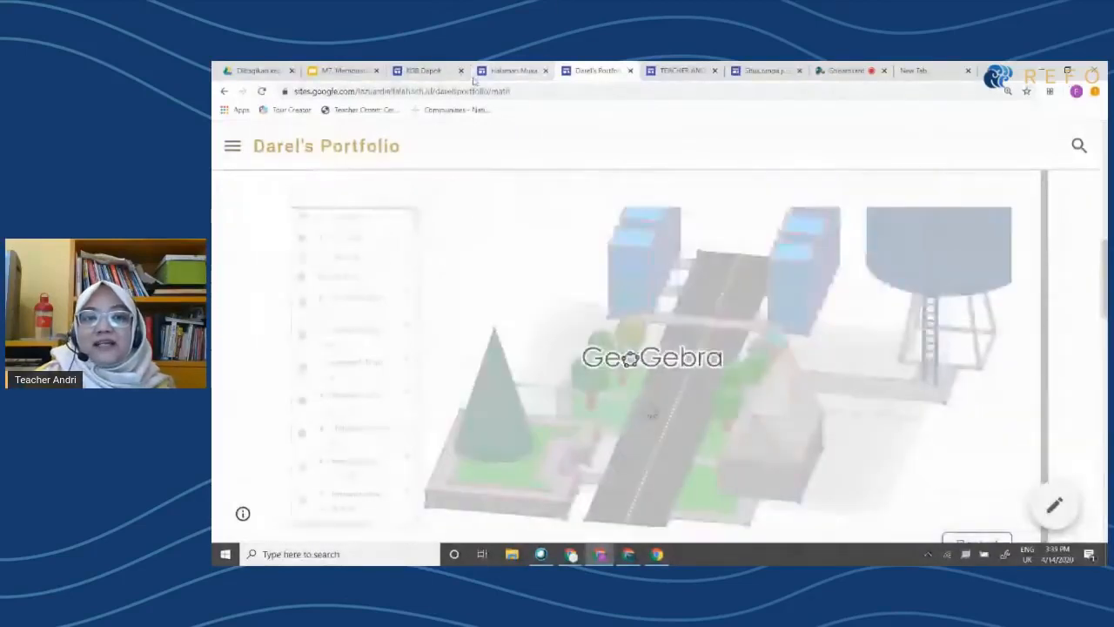
Switch to the Baadii Class site and browse its welcome section, learning agenda and daily activity videos.
{"action": "left_click", "coordinate": [523, 70]}
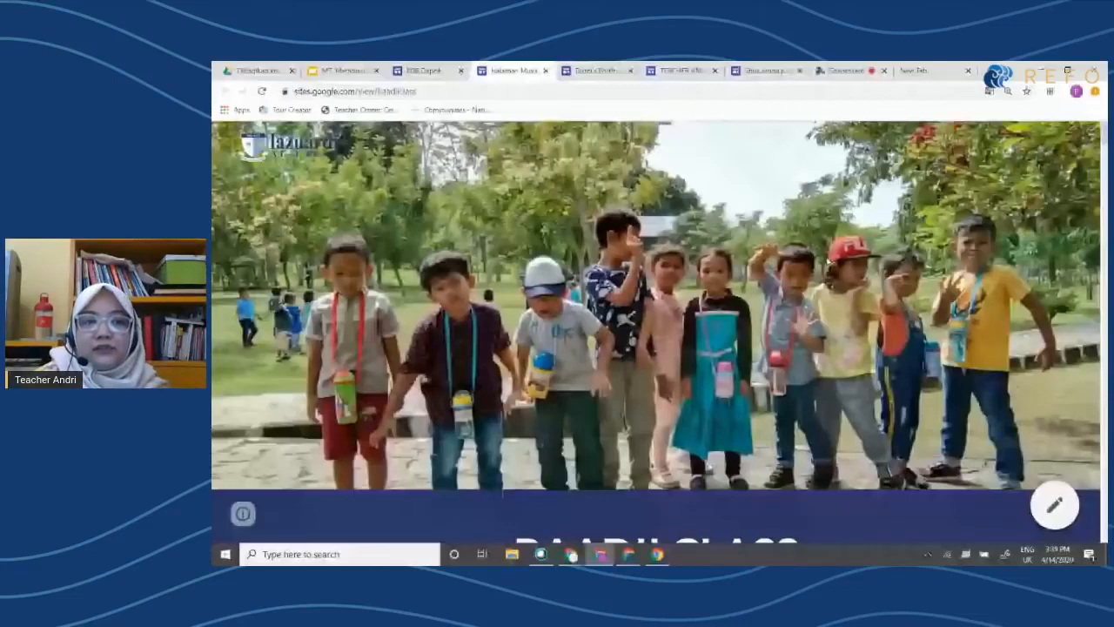
{"action": "scroll", "coordinate": [659, 333], "scroll_direction": "down", "scroll_amount": 1}
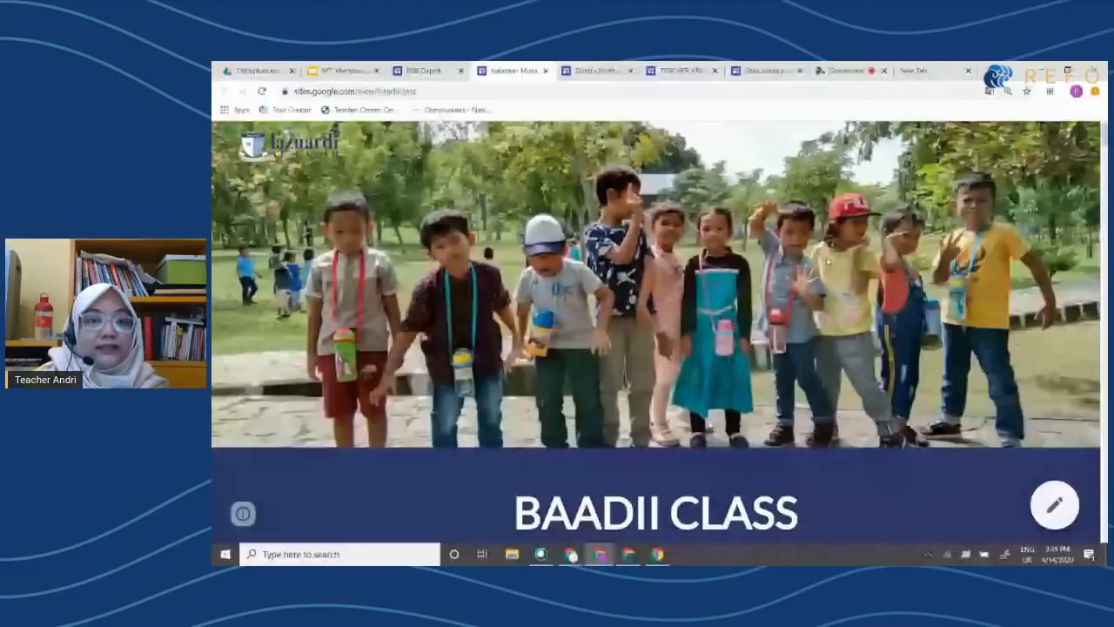
{"action": "scroll", "coordinate": [828, 259], "scroll_direction": "down", "scroll_amount": 3}
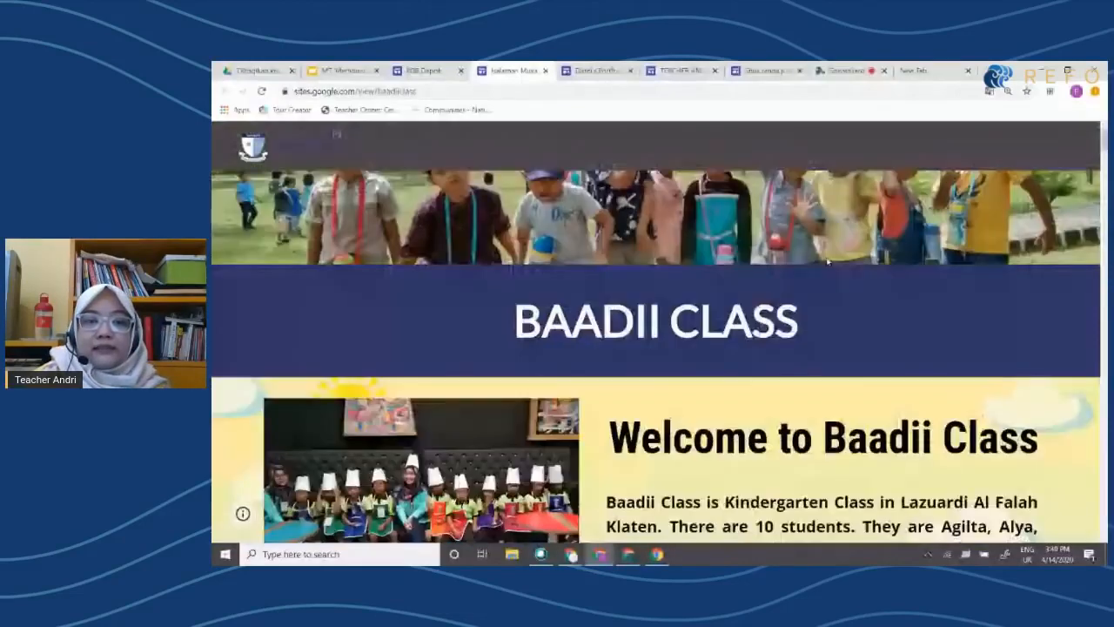
{"action": "scroll", "coordinate": [828, 259], "scroll_direction": "up", "scroll_amount": 2}
{"action": "scroll", "coordinate": [828, 259], "scroll_direction": "up", "scroll_amount": 1}
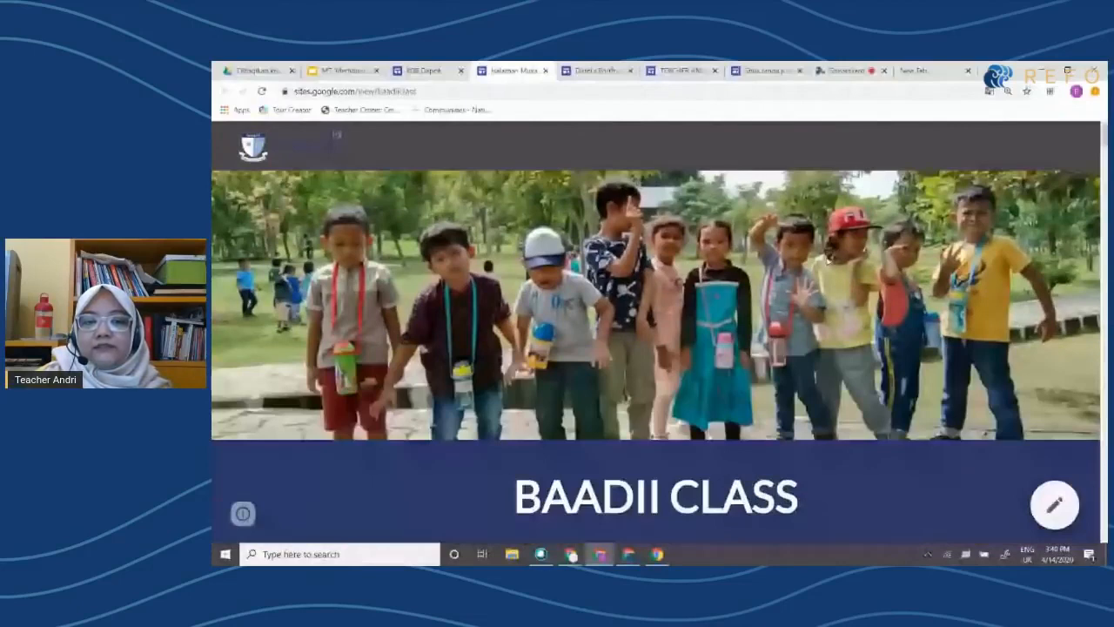
{"action": "scroll", "coordinate": [827, 253], "scroll_direction": "down", "scroll_amount": 6}
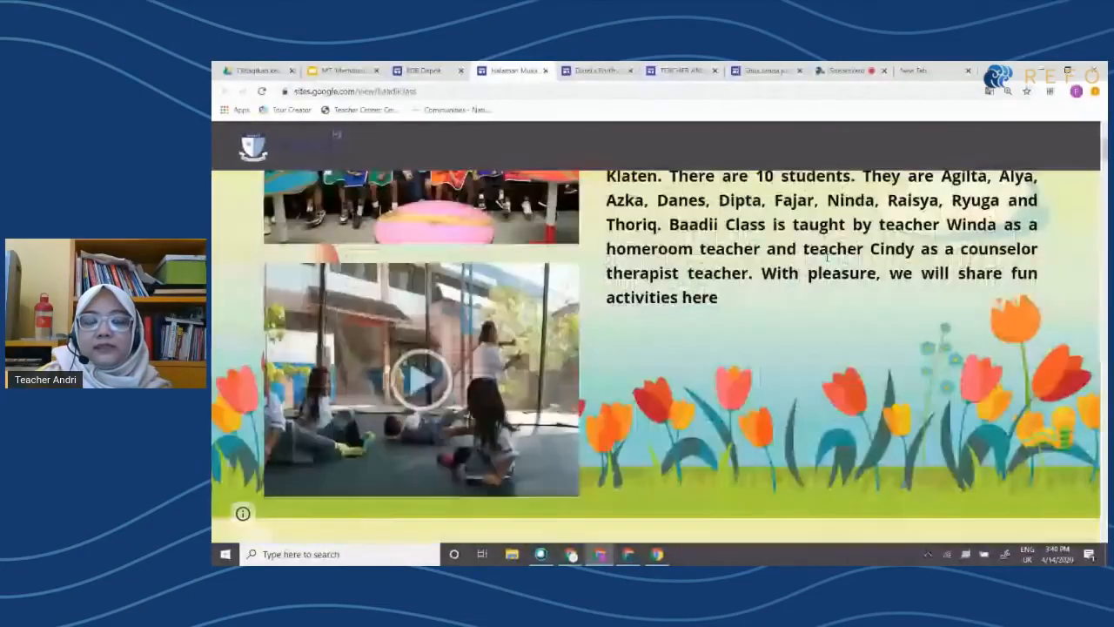
{"action": "scroll", "coordinate": [827, 254], "scroll_direction": "down", "scroll_amount": 6}
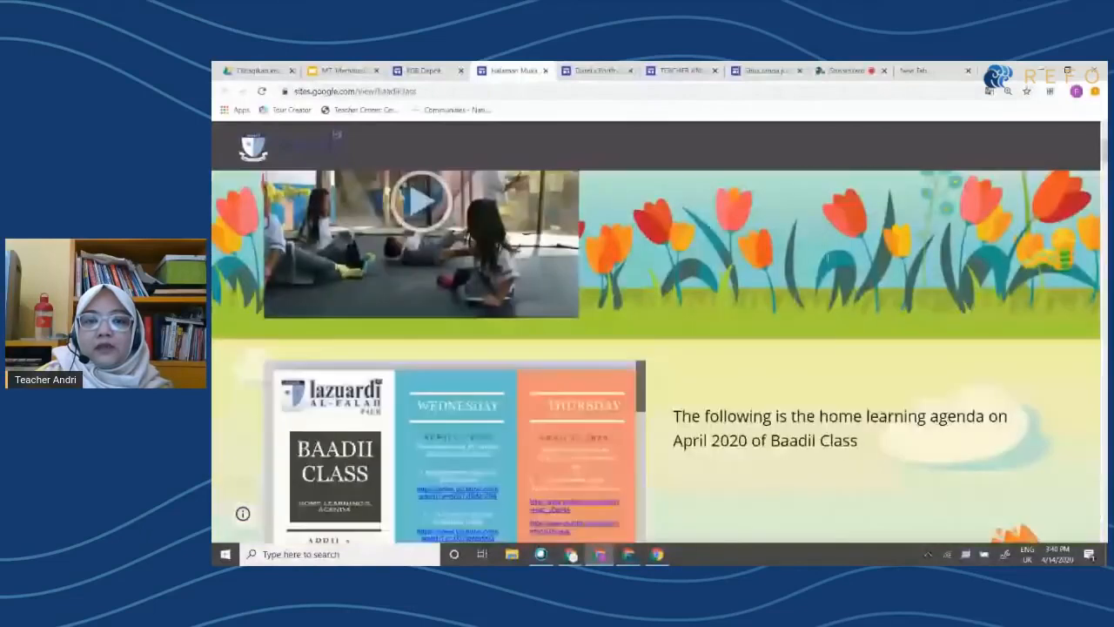
{"action": "scroll", "coordinate": [827, 259], "scroll_direction": "down", "scroll_amount": 5}
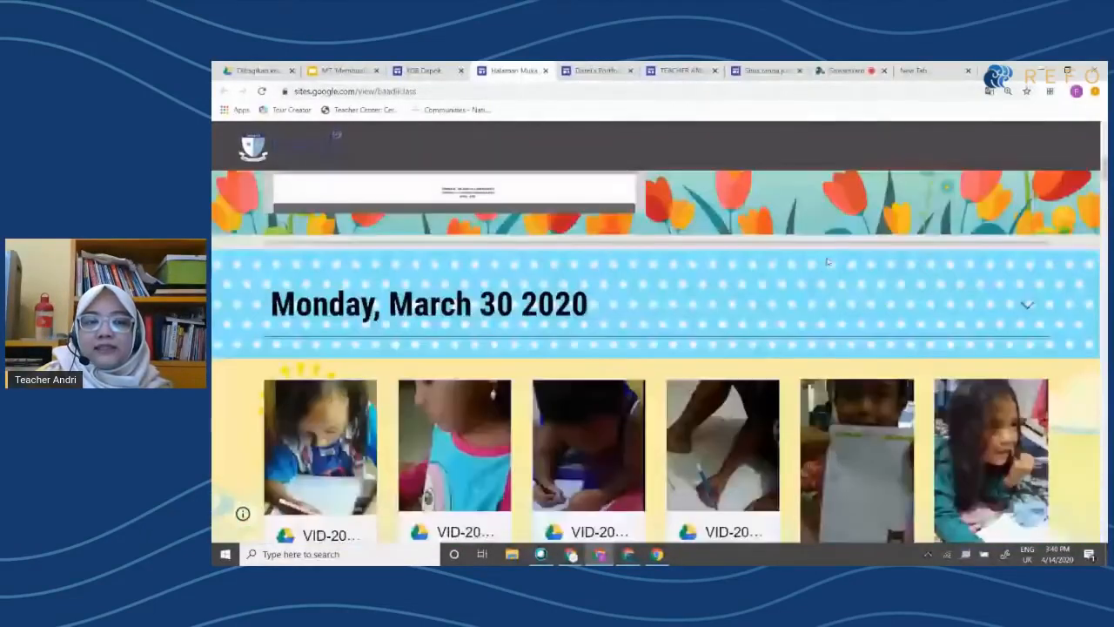
{"action": "scroll", "coordinate": [827, 261], "scroll_direction": "down", "scroll_amount": 1}
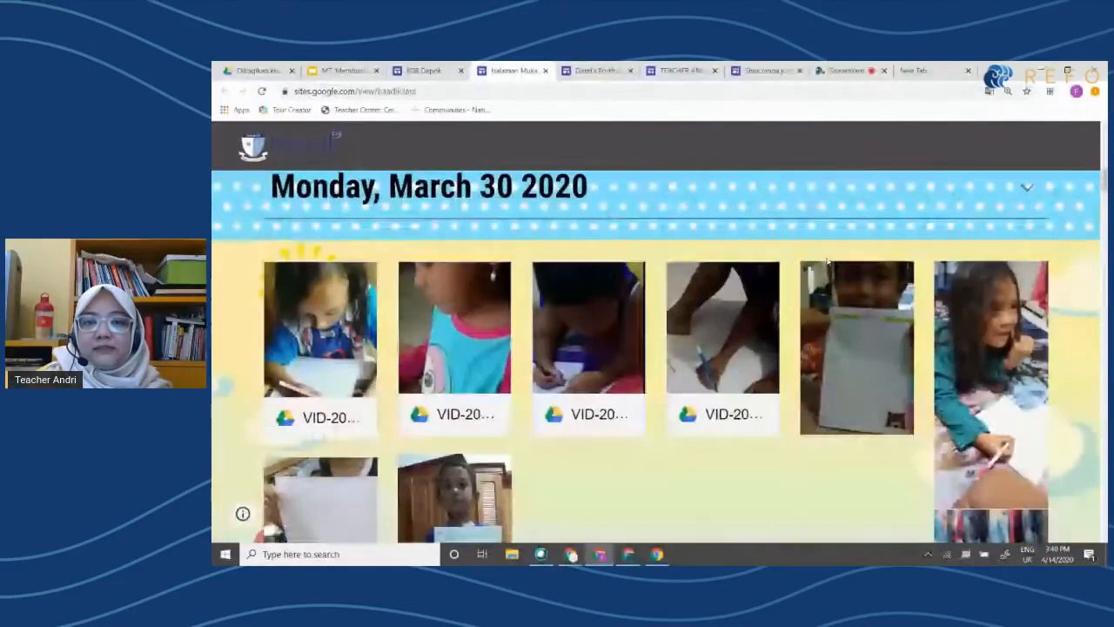
{"action": "scroll", "coordinate": [827, 260], "scroll_direction": "down", "scroll_amount": 1}
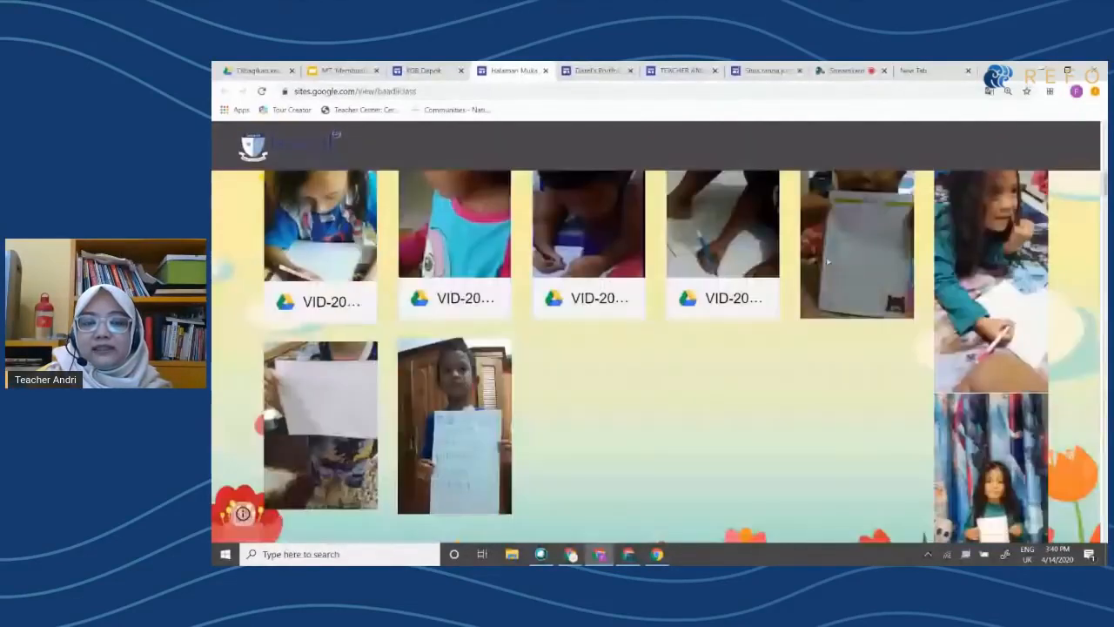
{"action": "scroll", "coordinate": [914, 361], "scroll_direction": "down", "scroll_amount": 3}
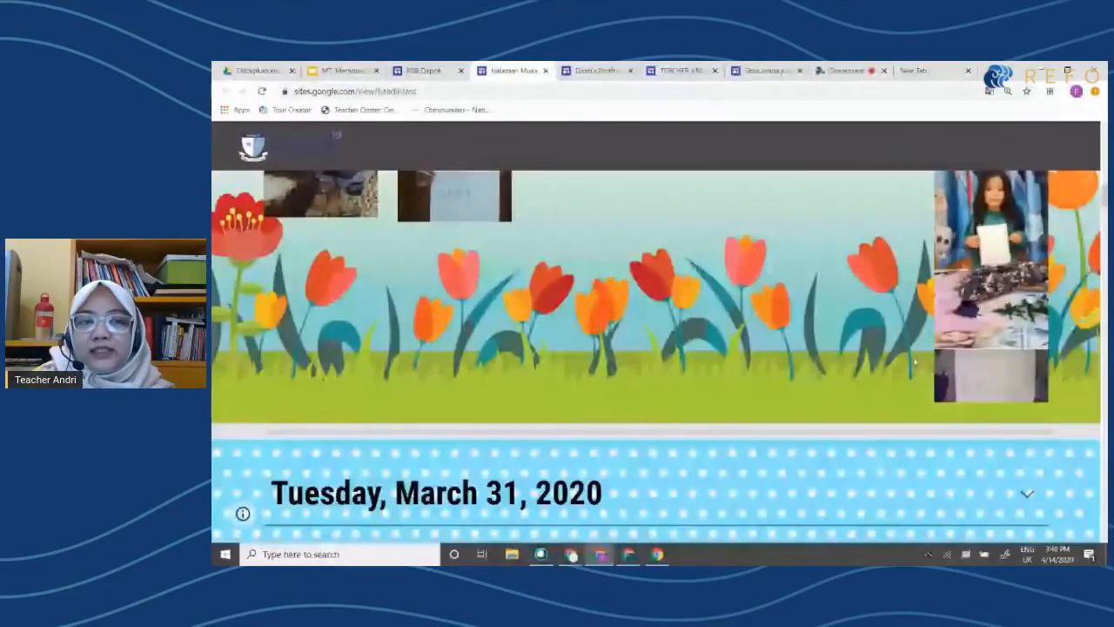
{"action": "scroll", "coordinate": [914, 361], "scroll_direction": "down", "scroll_amount": 3}
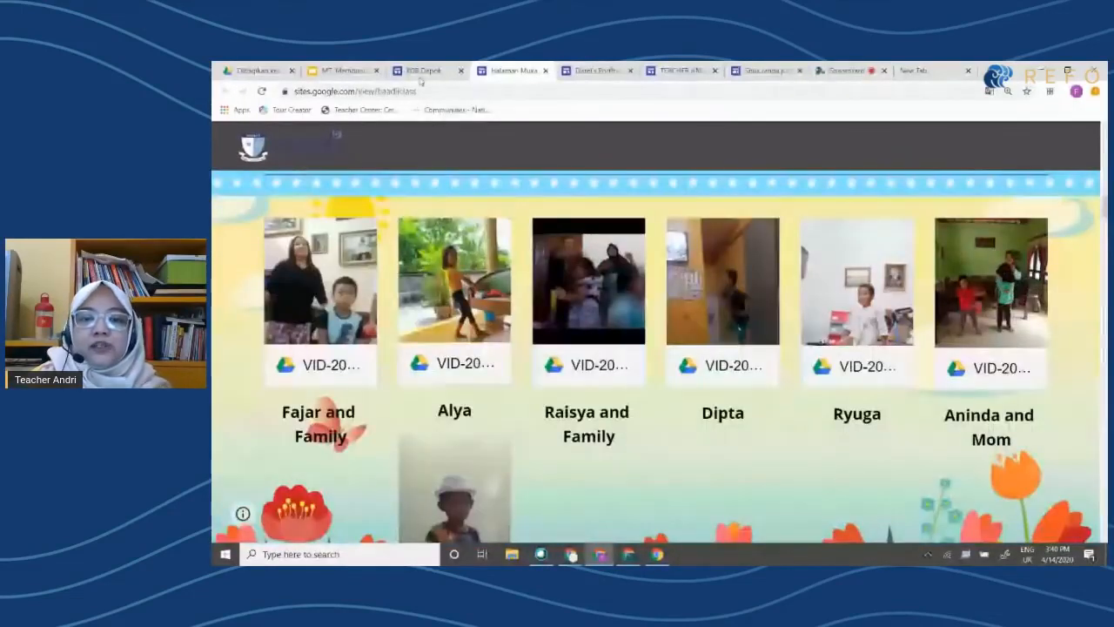
Switch to the KGB Depok site and scroll through its home page sections.
{"action": "left_click", "coordinate": [421, 71]}
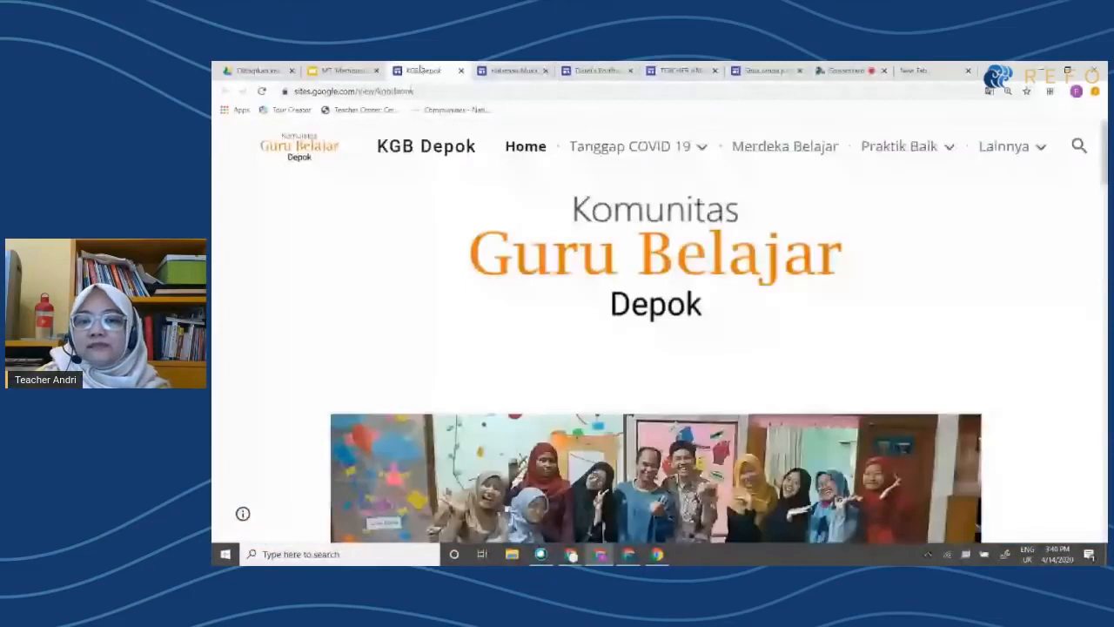
{"action": "scroll", "coordinate": [1063, 382], "scroll_direction": "down", "scroll_amount": 1}
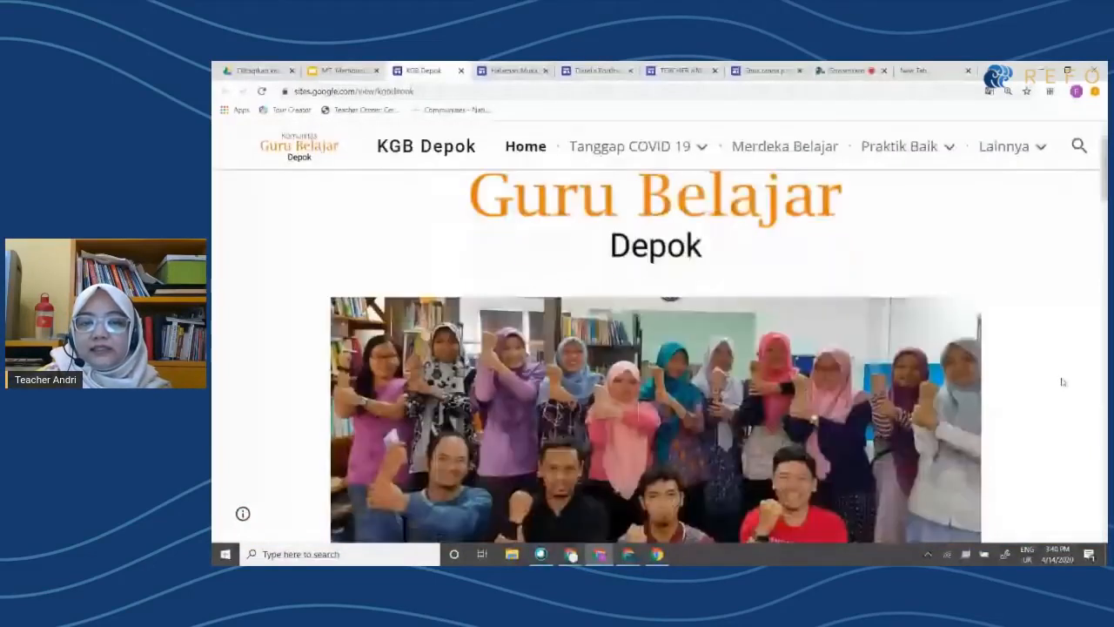
{"action": "scroll", "coordinate": [1063, 382], "scroll_direction": "up", "scroll_amount": 1}
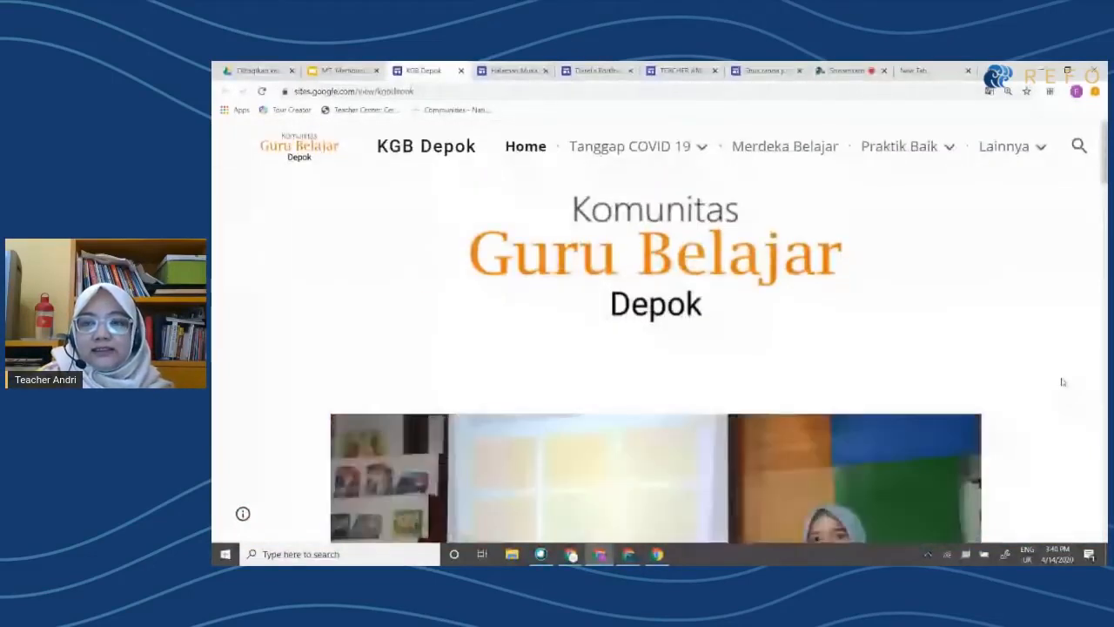
{"action": "scroll", "coordinate": [1063, 382], "scroll_direction": "down", "scroll_amount": 1}
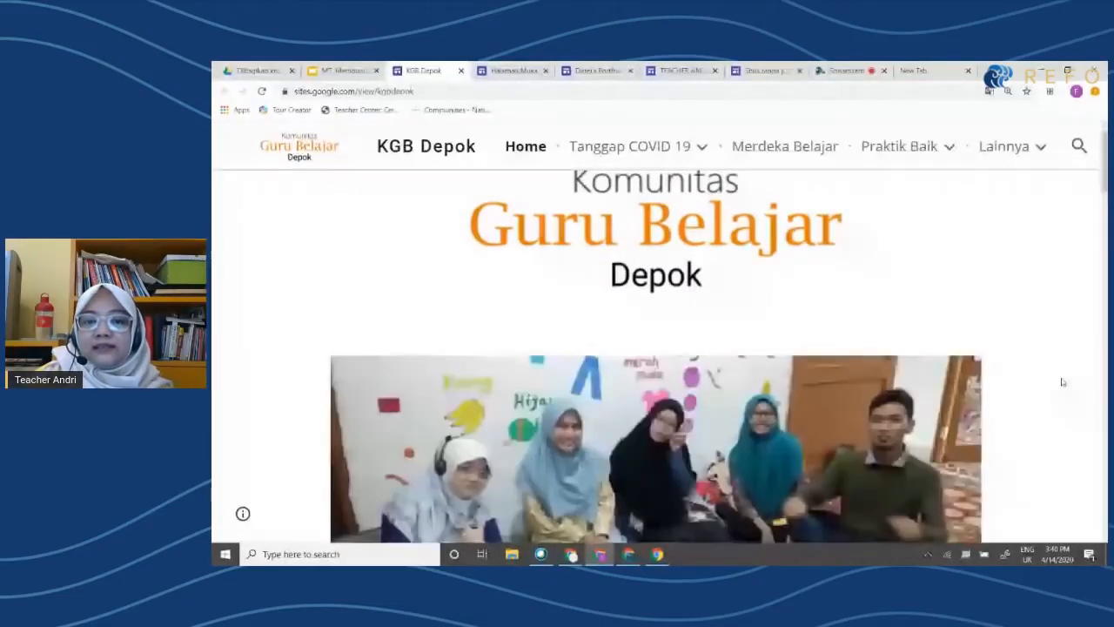
{"action": "scroll", "coordinate": [1063, 381], "scroll_direction": "down", "scroll_amount": 5}
{"action": "scroll", "coordinate": [1063, 381], "scroll_direction": "down", "scroll_amount": 10}
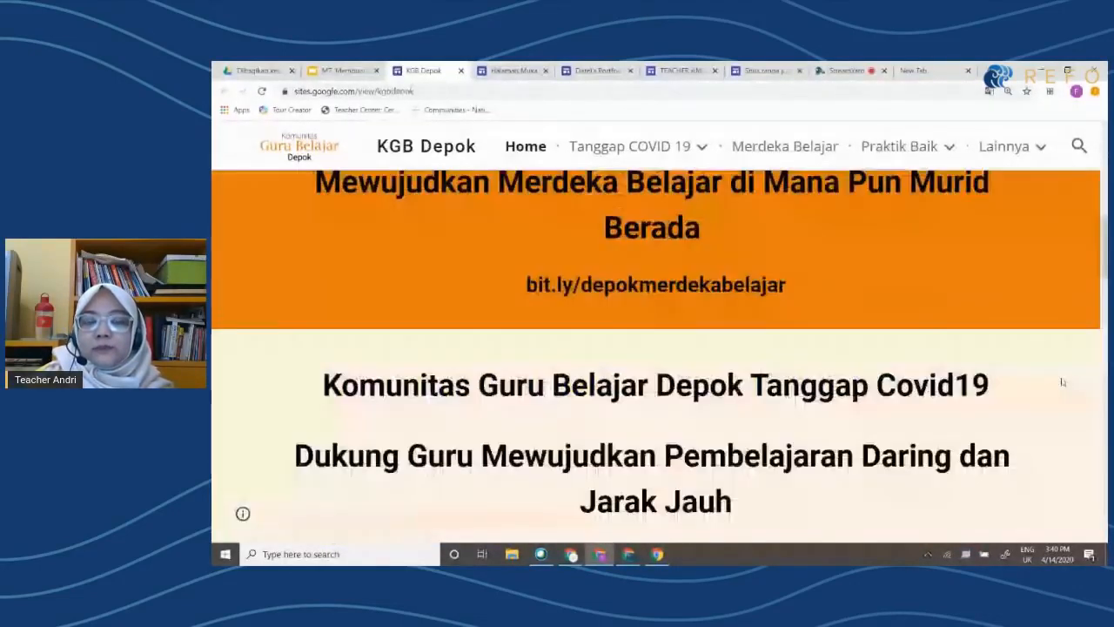
{"action": "scroll", "coordinate": [1063, 381], "scroll_direction": "down", "scroll_amount": 15}
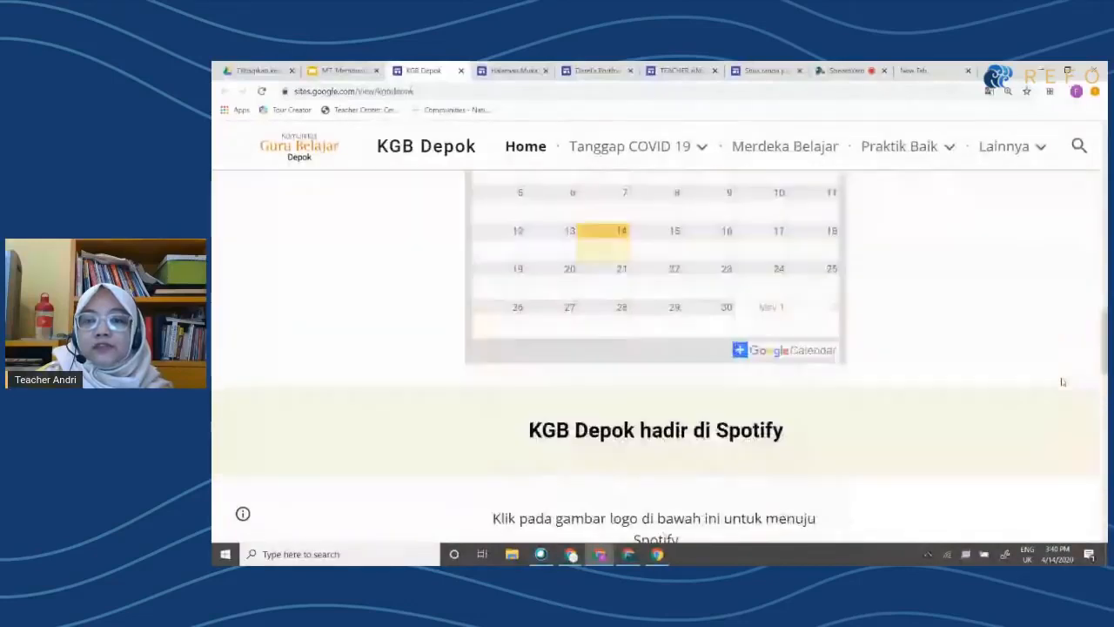
{"action": "scroll", "coordinate": [1062, 381], "scroll_direction": "down", "scroll_amount": 14}
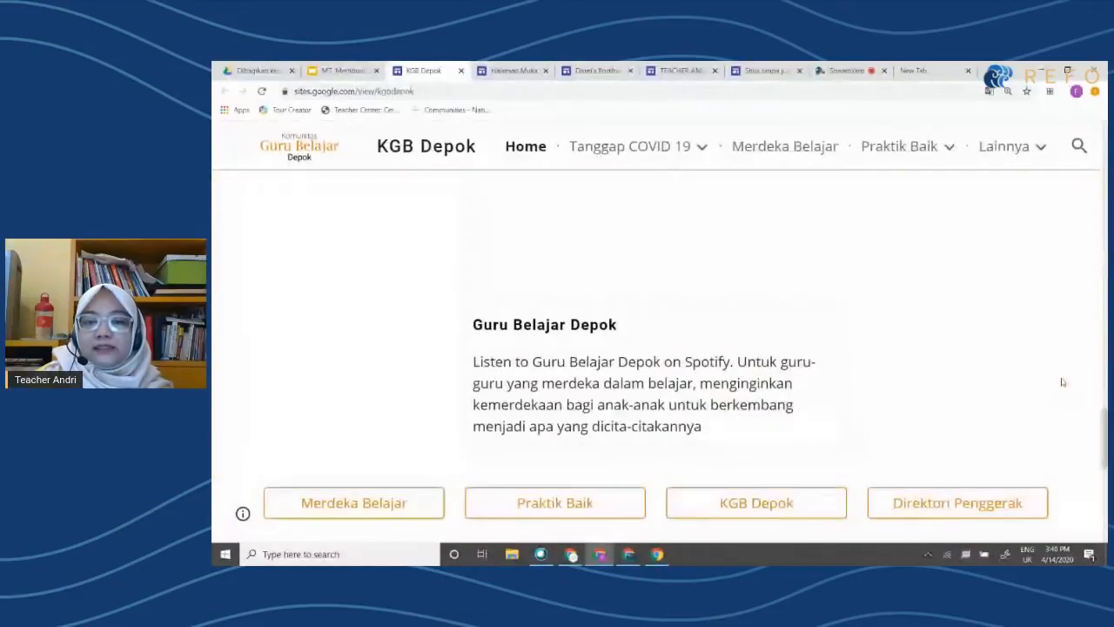
Scroll to the bottom of the KGB Depok home page and back up to its top.
{"action": "scroll", "coordinate": [1062, 381], "scroll_direction": "down", "scroll_amount": 8}
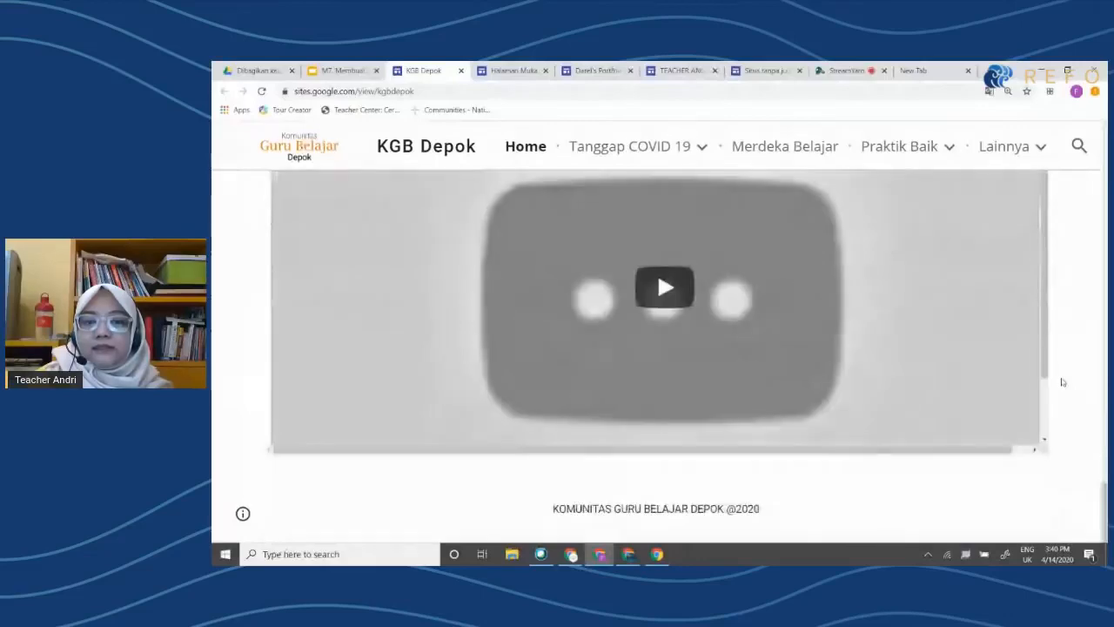
{"action": "scroll", "coordinate": [1062, 381], "scroll_direction": "up", "scroll_amount": 20}
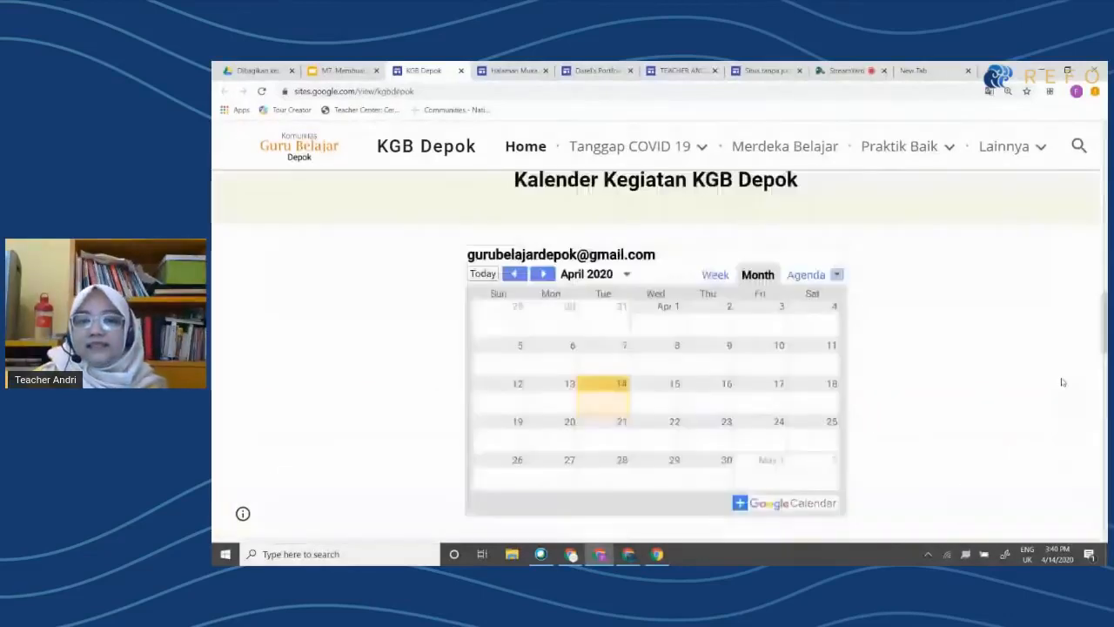
{"action": "scroll", "coordinate": [1062, 382], "scroll_direction": "up", "scroll_amount": 5}
{"action": "scroll", "coordinate": [1062, 382], "scroll_direction": "up", "scroll_amount": 6}
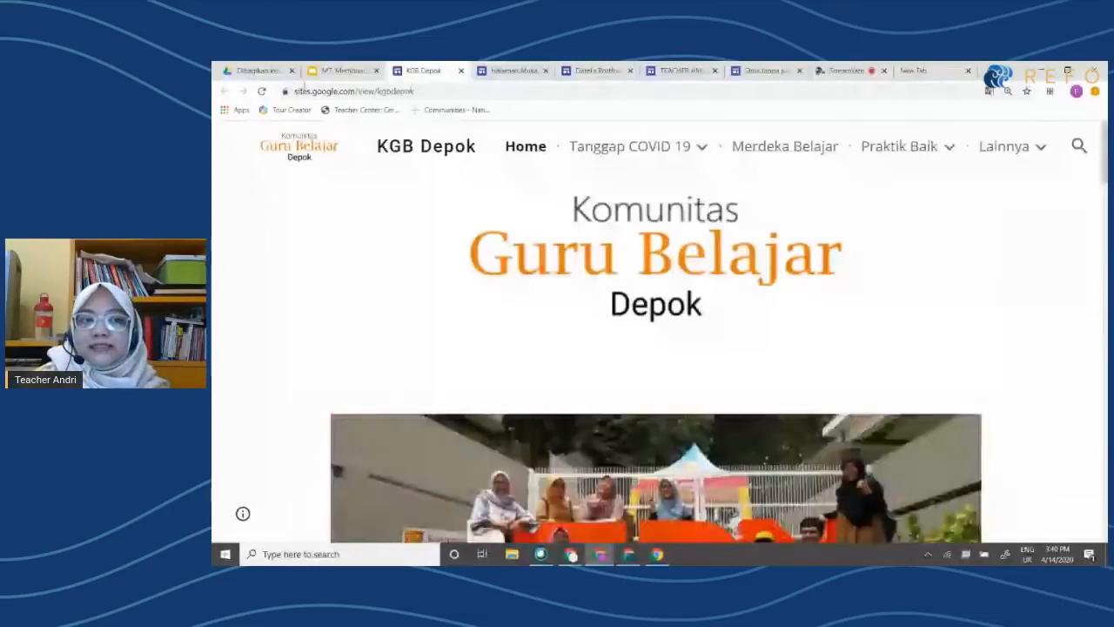
Return to the presentation and open the slide about opening Google Sites.
{"action": "left_click", "coordinate": [338, 73]}
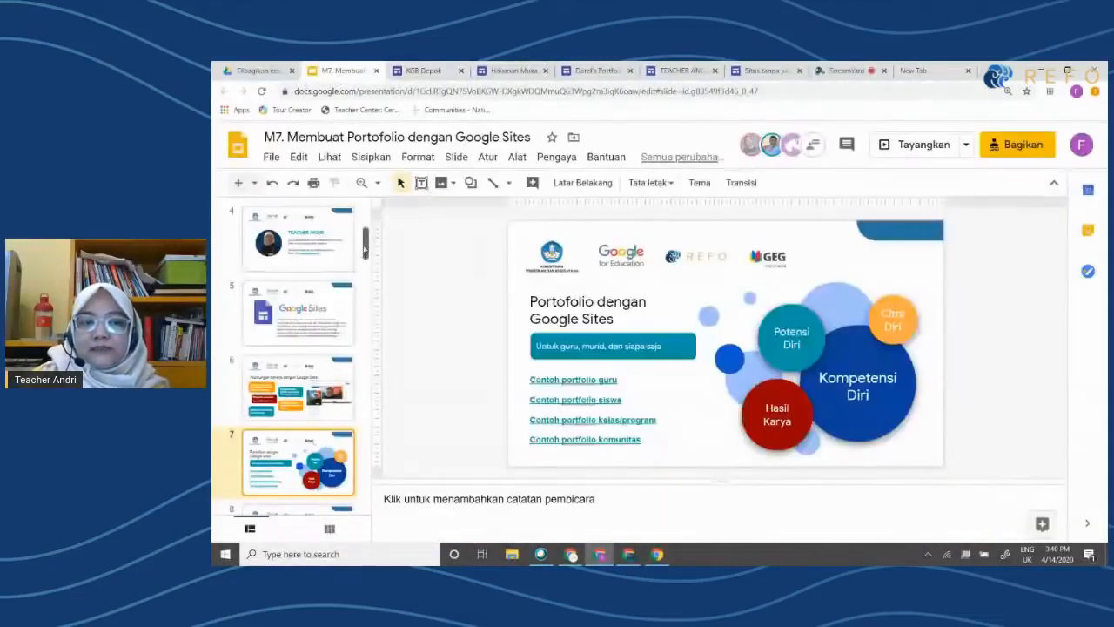
{"action": "scroll", "coordinate": [364, 265], "scroll_direction": "down", "scroll_amount": 3}
{"action": "scroll", "coordinate": [285, 379], "scroll_direction": "down", "scroll_amount": 3}
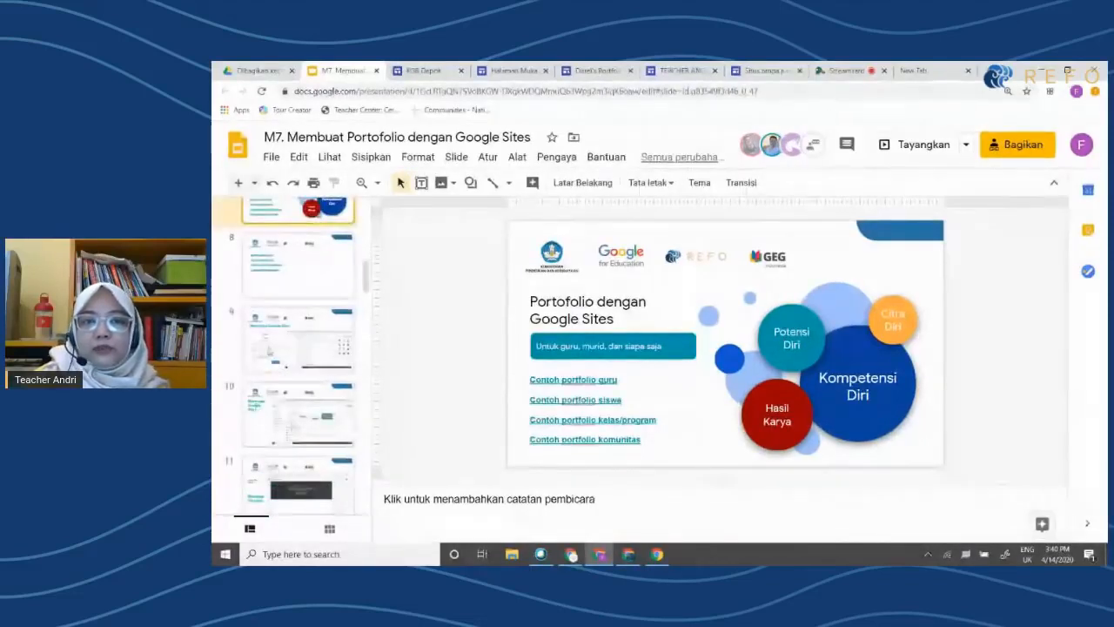
{"action": "left_click", "coordinate": [281, 332]}
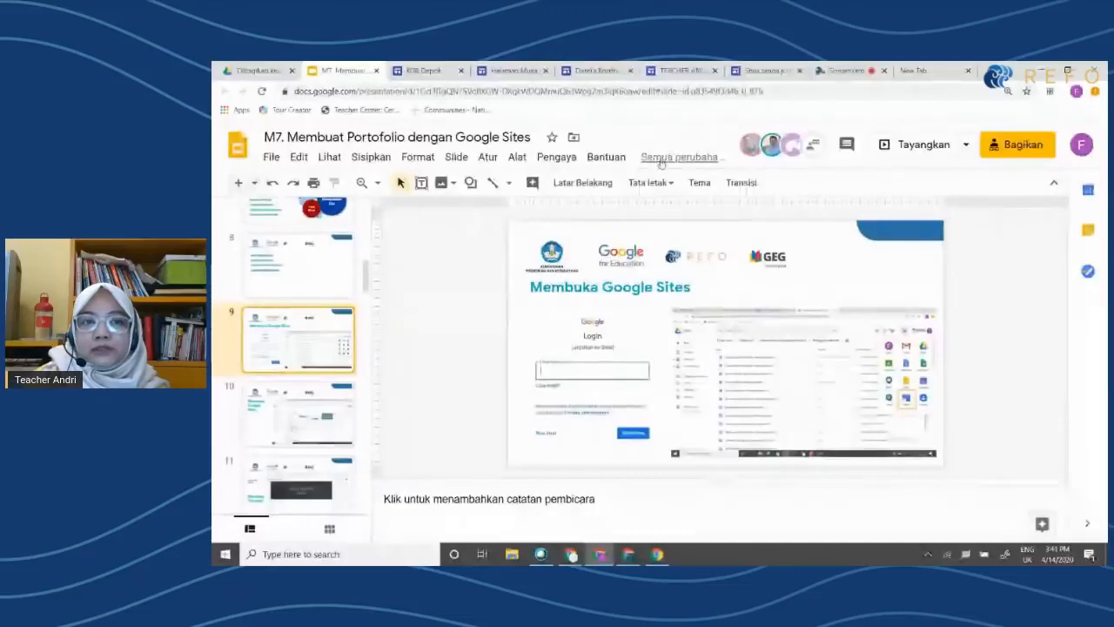
Open Google Sites from the Drive app launcher and browse the list of recent sites.
{"action": "left_click", "coordinate": [255, 71]}
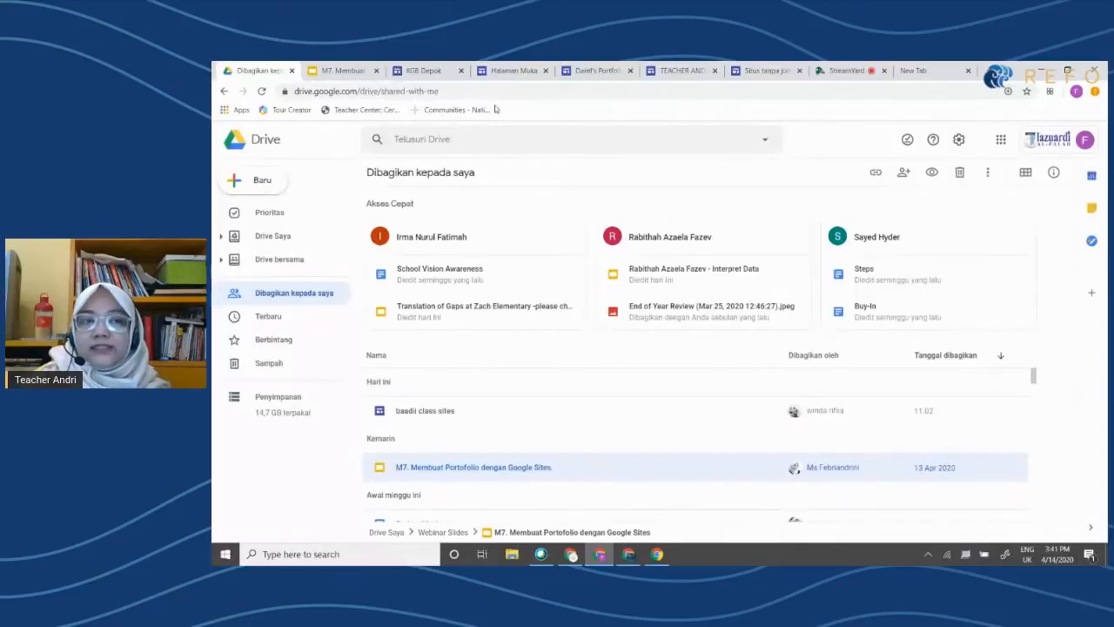
{"action": "left_click", "coordinate": [262, 236]}
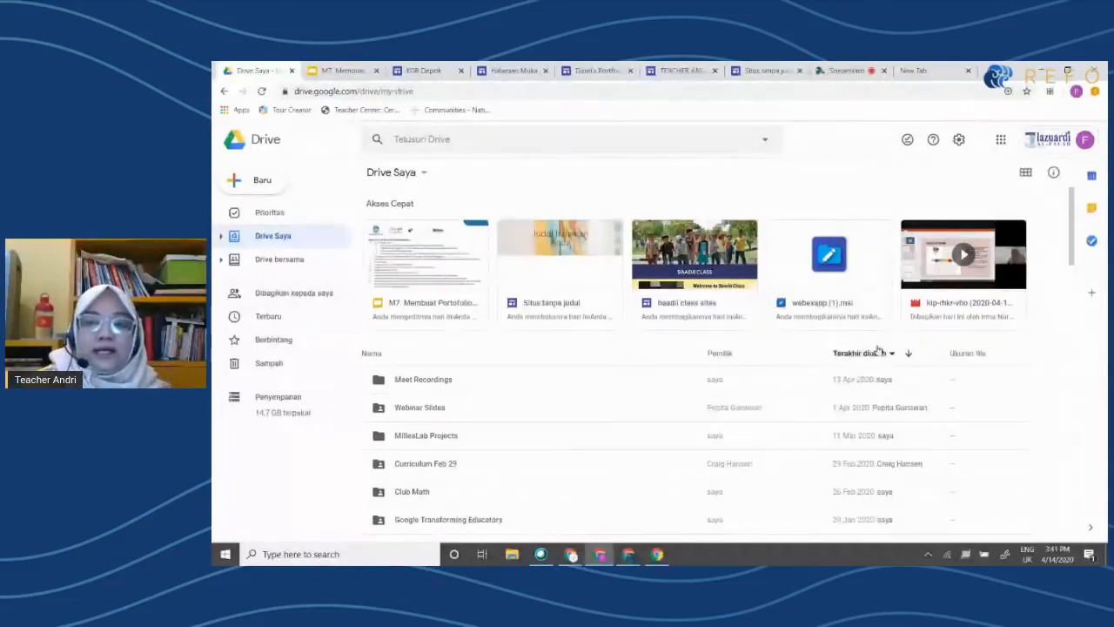
{"action": "left_click", "coordinate": [1001, 140]}
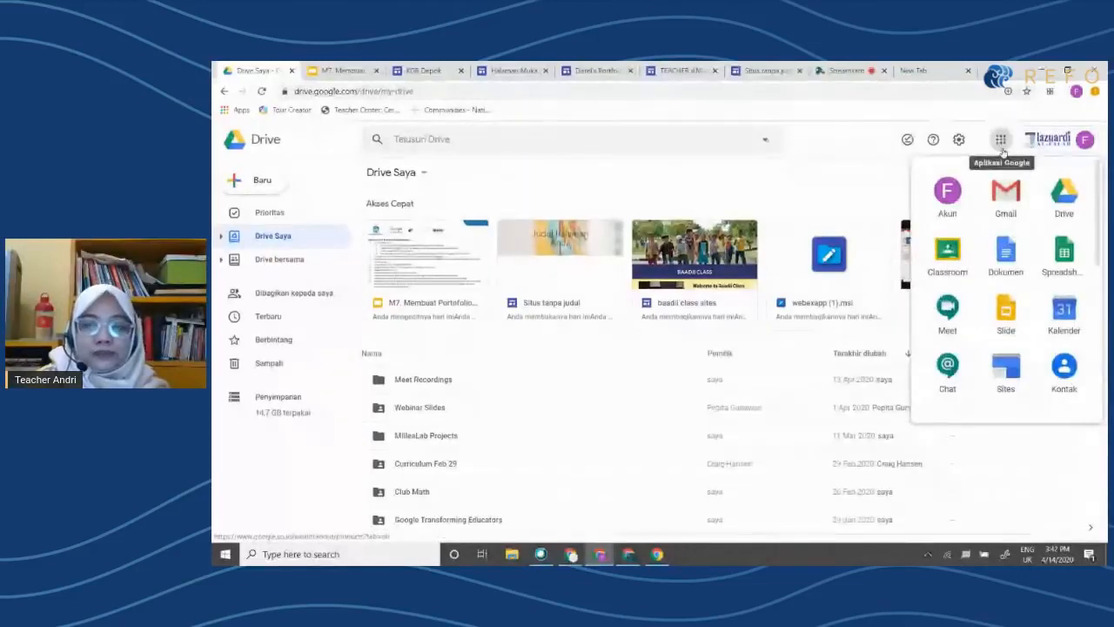
{"action": "left_click", "coordinate": [1007, 374]}
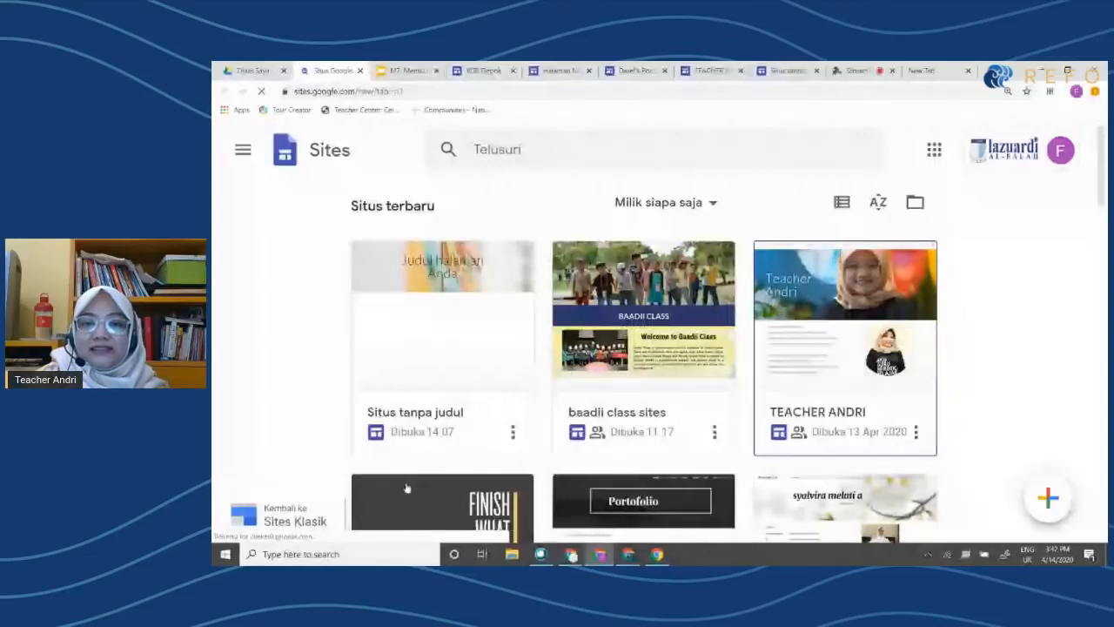
{"action": "scroll", "coordinate": [406, 488], "scroll_direction": "down", "scroll_amount": 5}
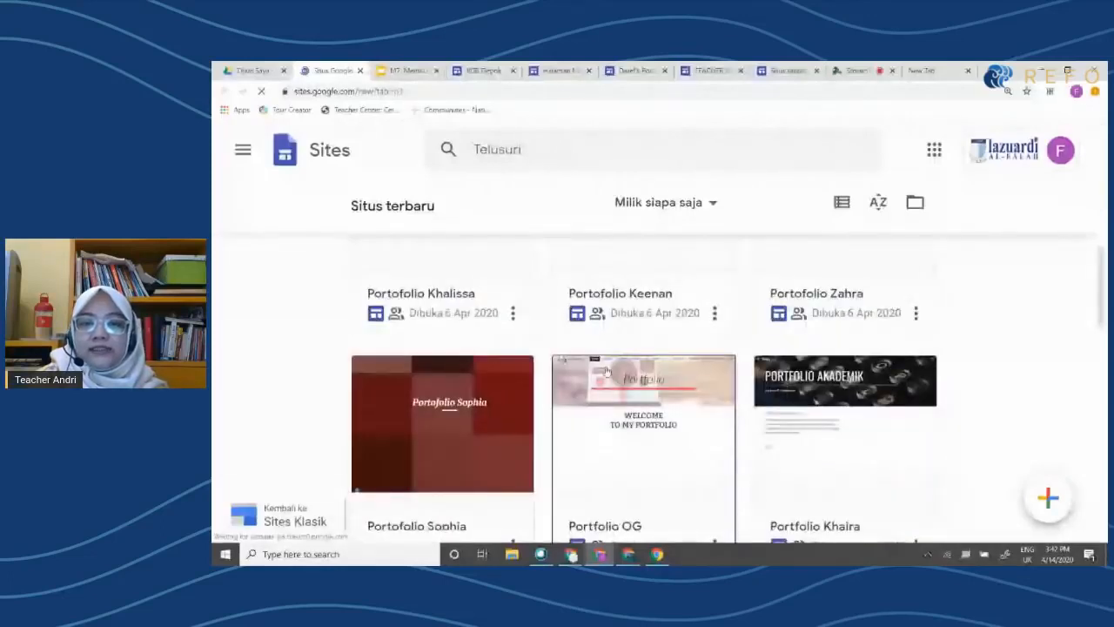
{"action": "scroll", "coordinate": [732, 387], "scroll_direction": "down", "scroll_amount": 1}
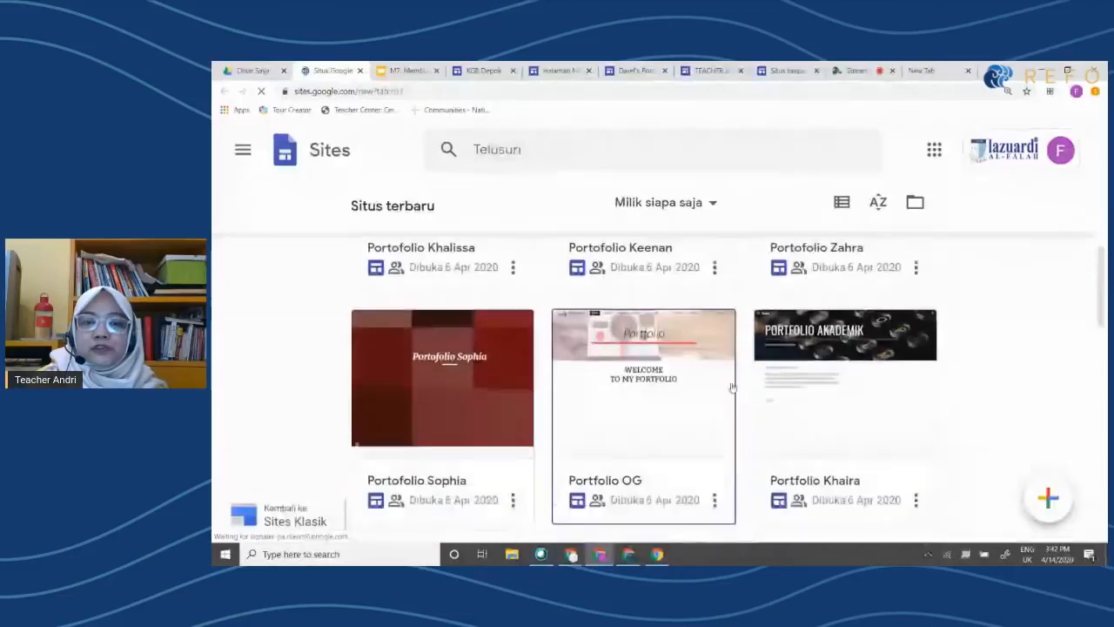
{"action": "scroll", "coordinate": [732, 388], "scroll_direction": "down", "scroll_amount": 4}
{"action": "scroll", "coordinate": [732, 387], "scroll_direction": "down", "scroll_amount": 13}
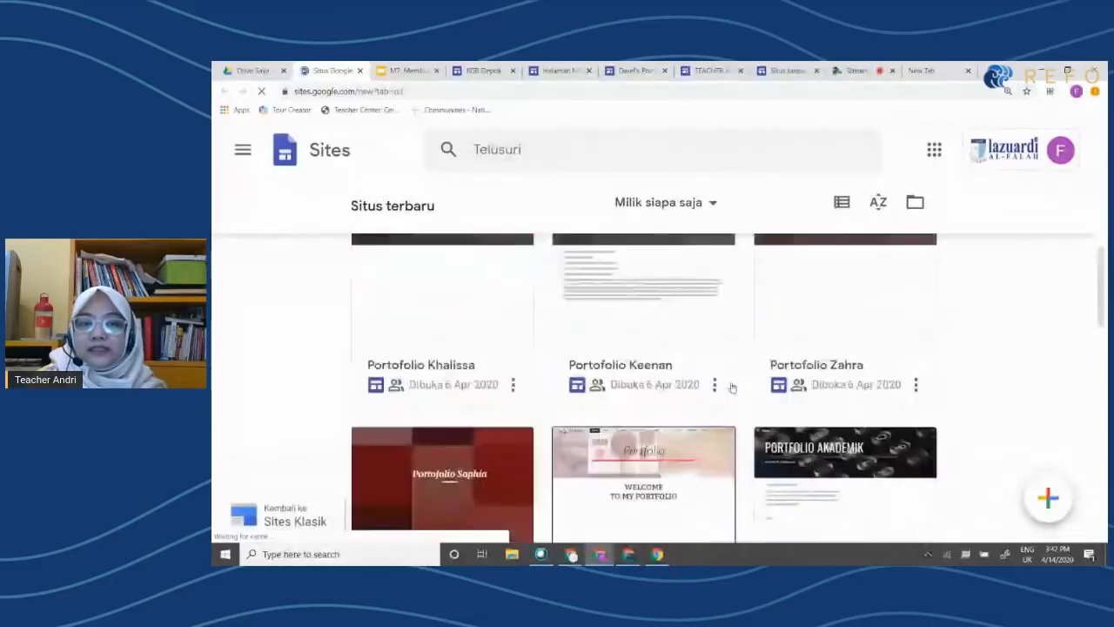
{"action": "scroll", "coordinate": [732, 387], "scroll_direction": "up", "scroll_amount": 2}
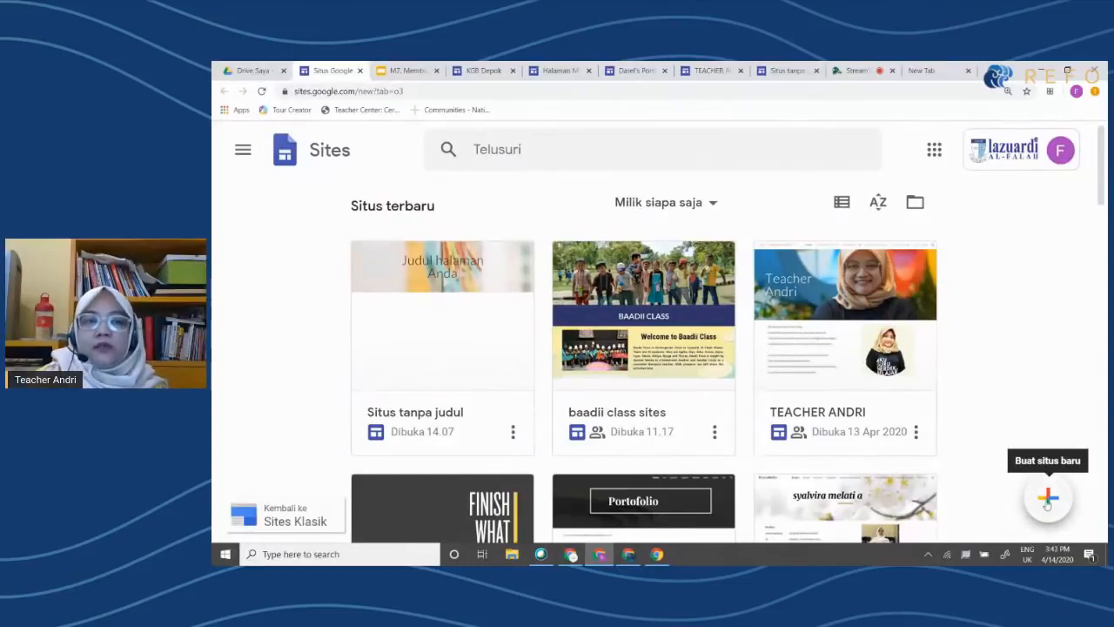
Create a new Google Sites site from Drive's New menu.
{"action": "left_click", "coordinate": [254, 71]}
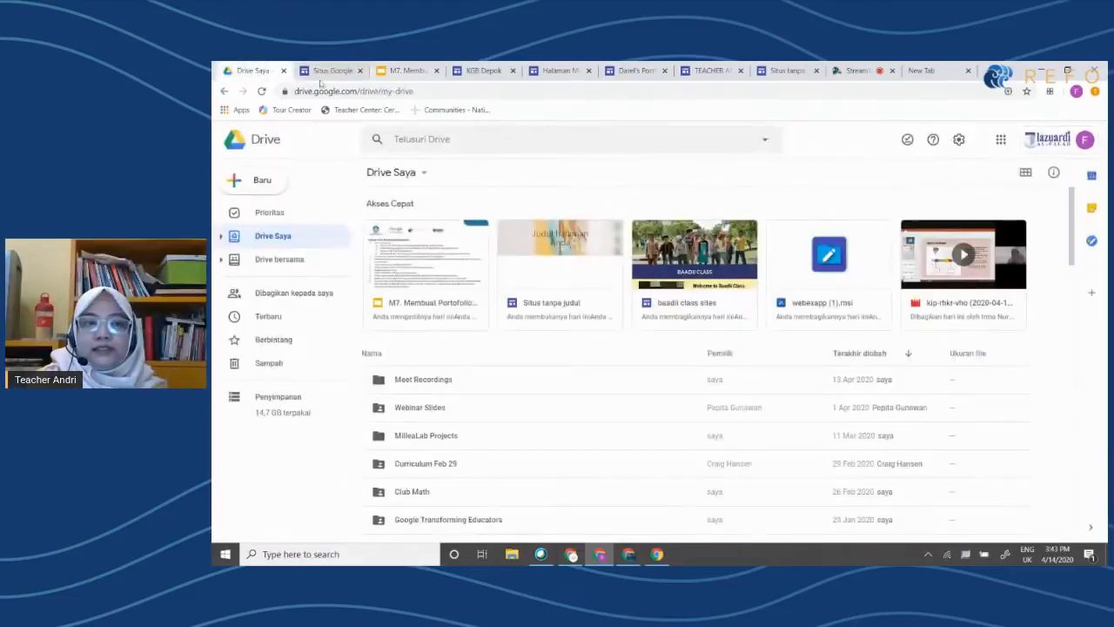
{"action": "left_click", "coordinate": [247, 186]}
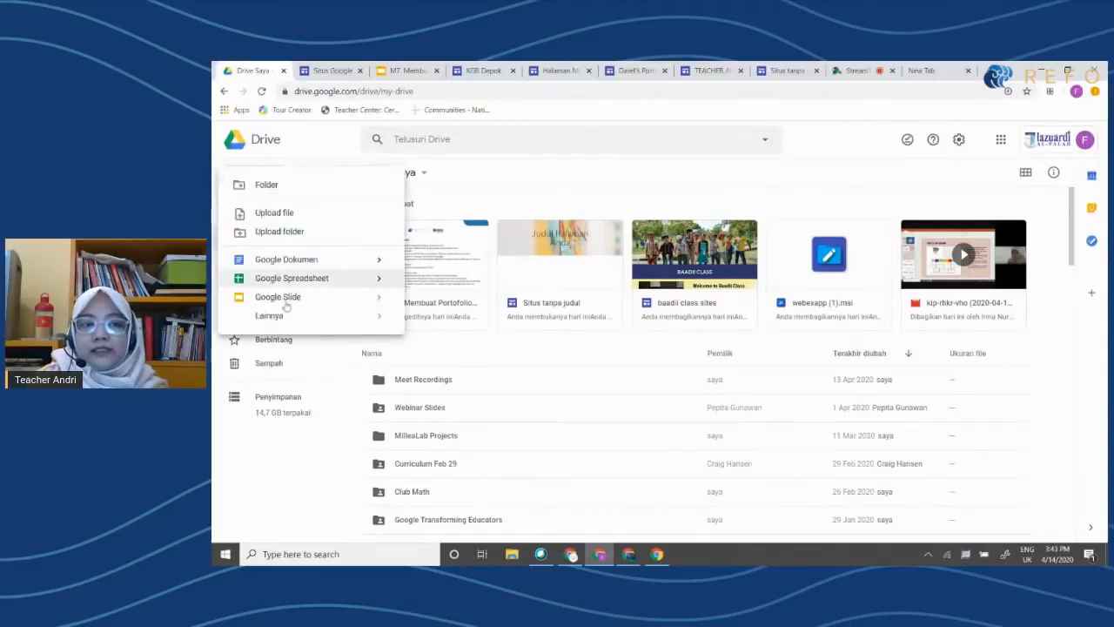
{"action": "mouse_move", "coordinate": [285, 322]}
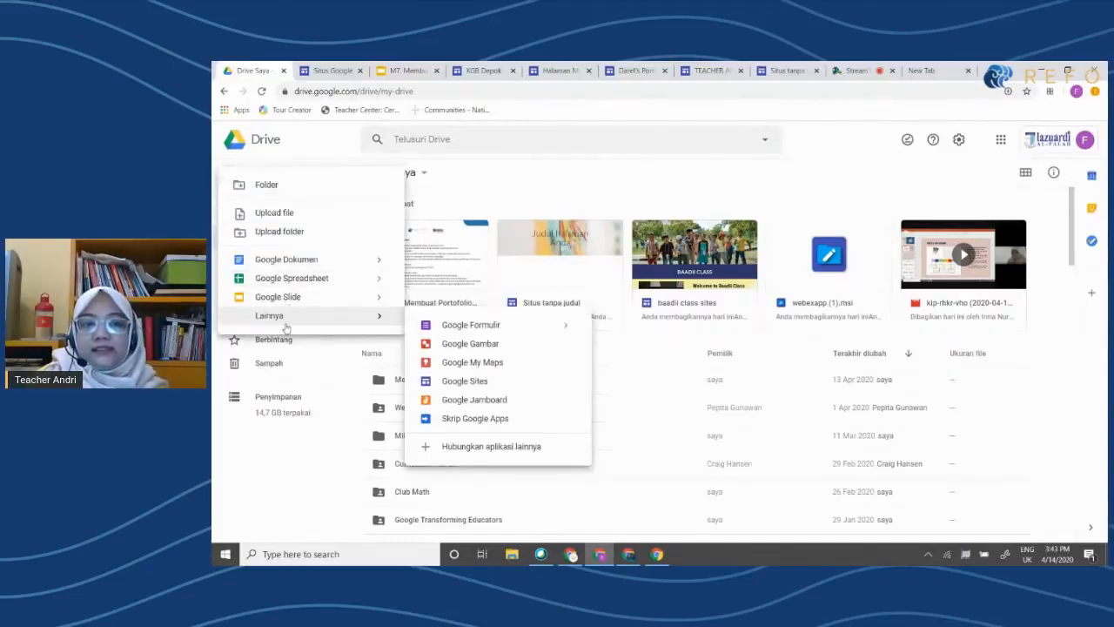
{"action": "left_click", "coordinate": [485, 383]}
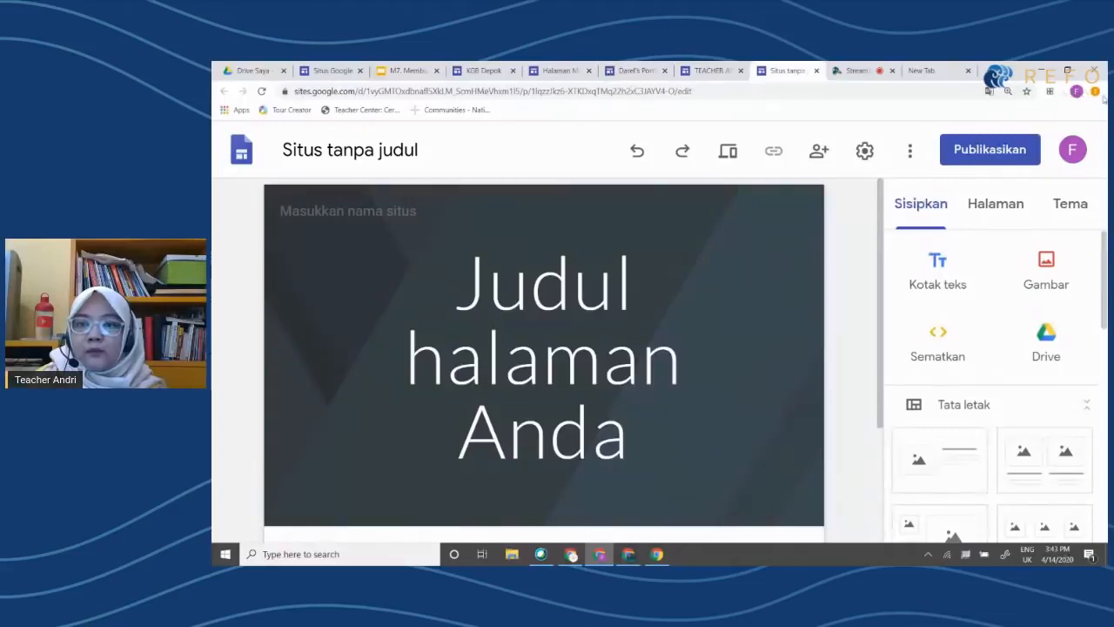
{"action": "left_click", "coordinate": [491, 331]}
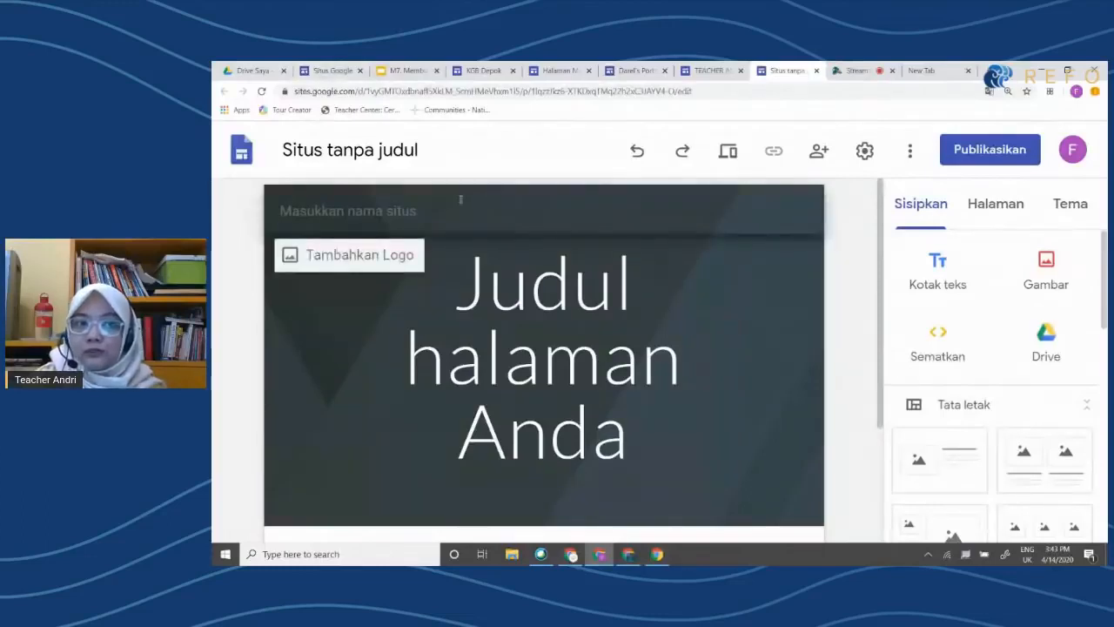
Name the site document and the header's site name after the teacher.
{"action": "left_click", "coordinate": [377, 146]}
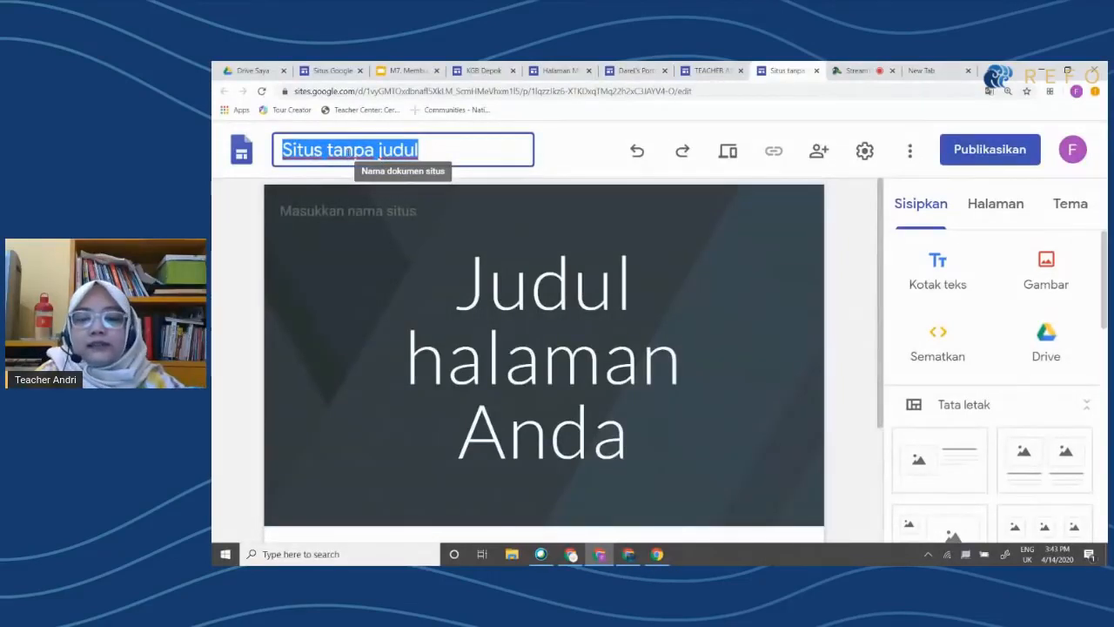
{"action": "type", "text": "Tea"}
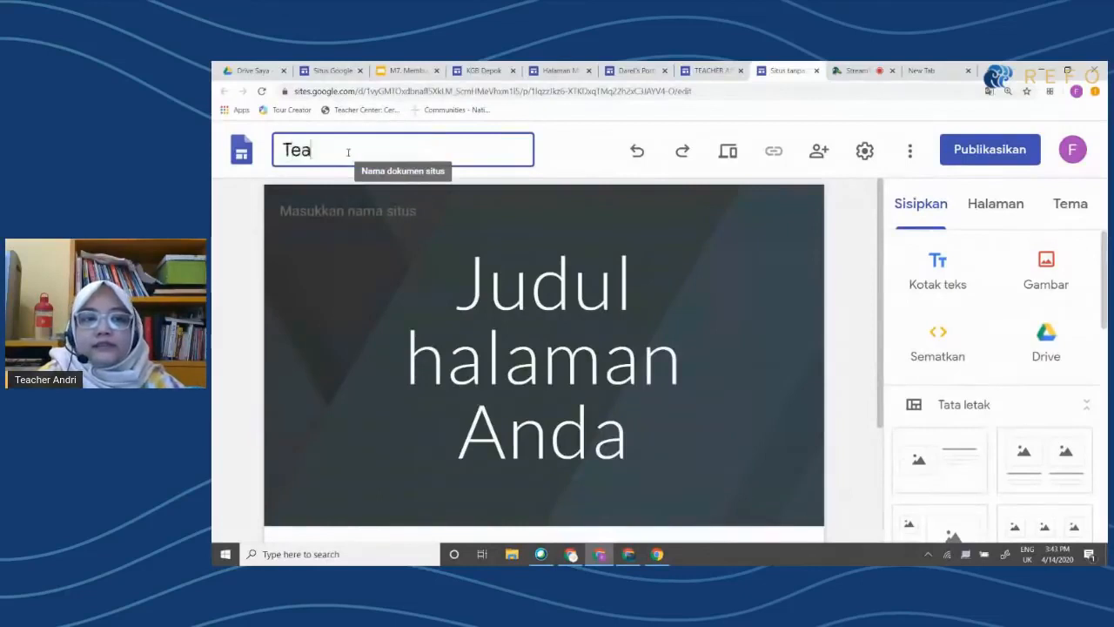
{"action": "type", "text": "cher Andri"}
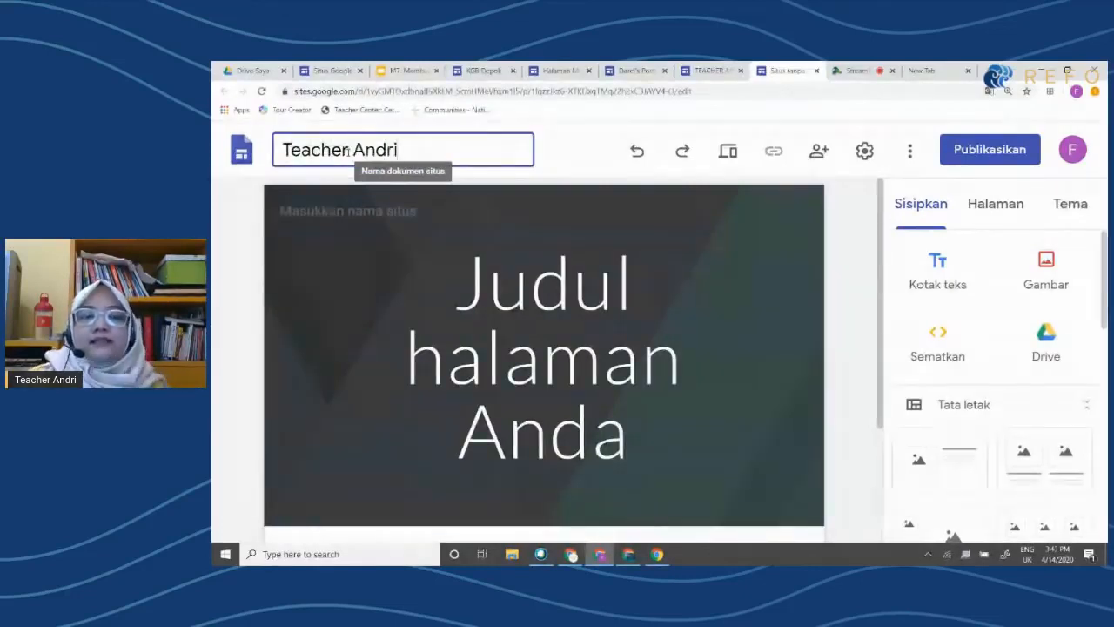
{"action": "left_click", "coordinate": [346, 210]}
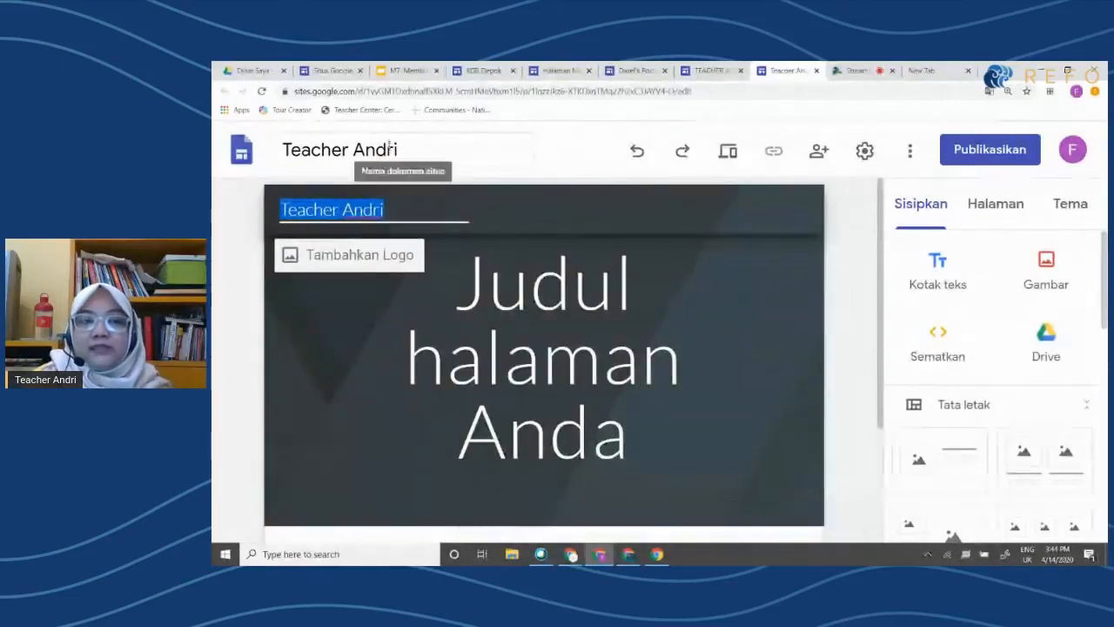
{"action": "left_click", "coordinate": [418, 141]}
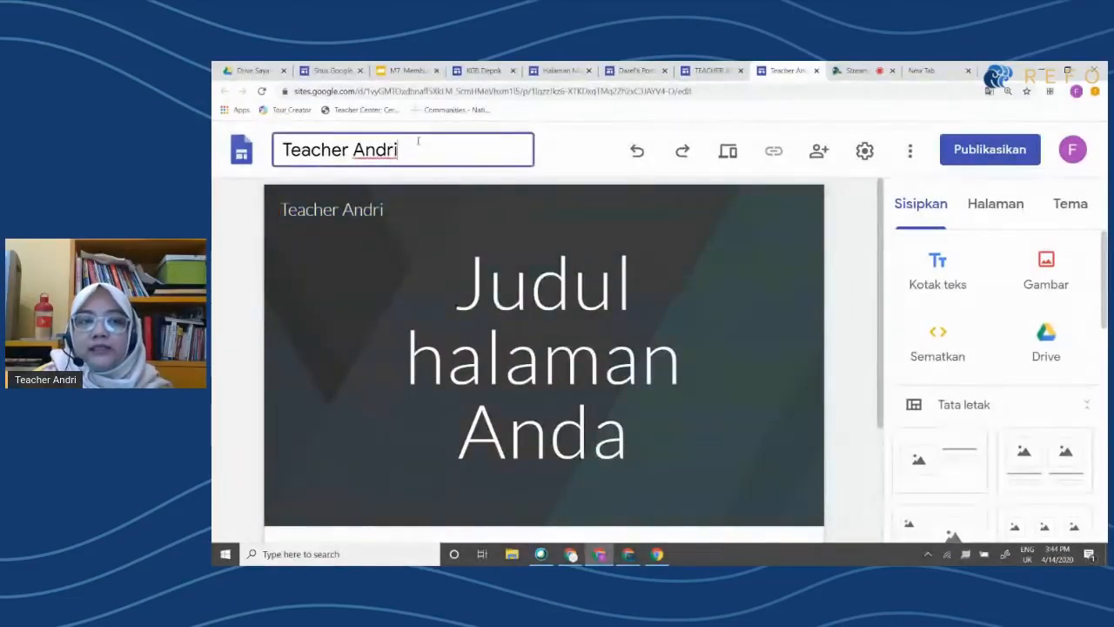
{"action": "left_click", "coordinate": [400, 210]}
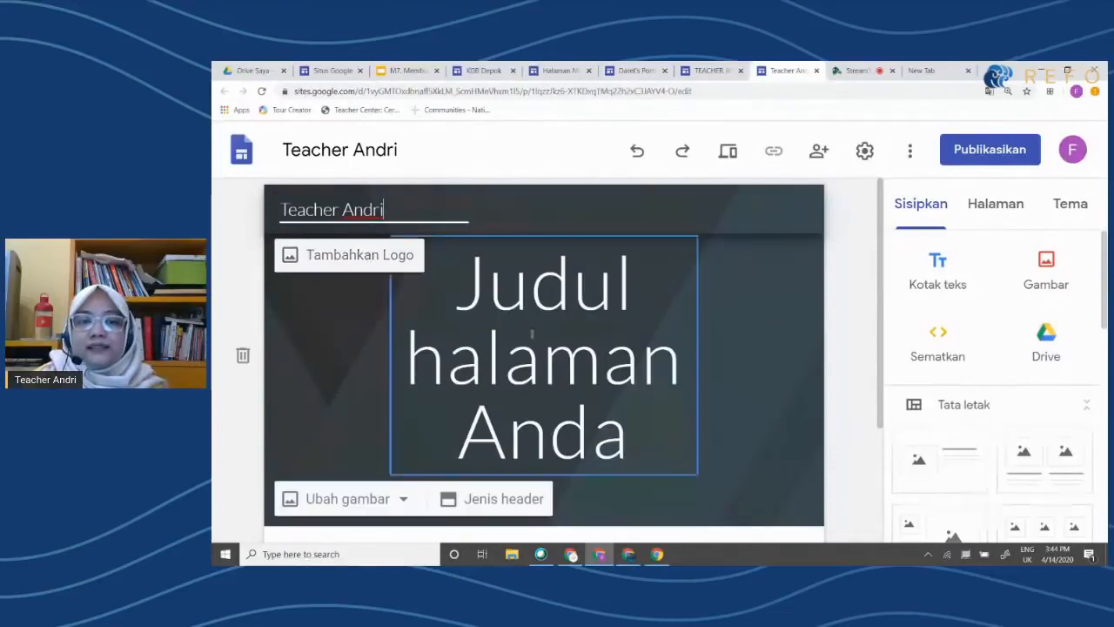
Replace the page title text with Matematika Asyik.
{"action": "left_click", "coordinate": [492, 295]}
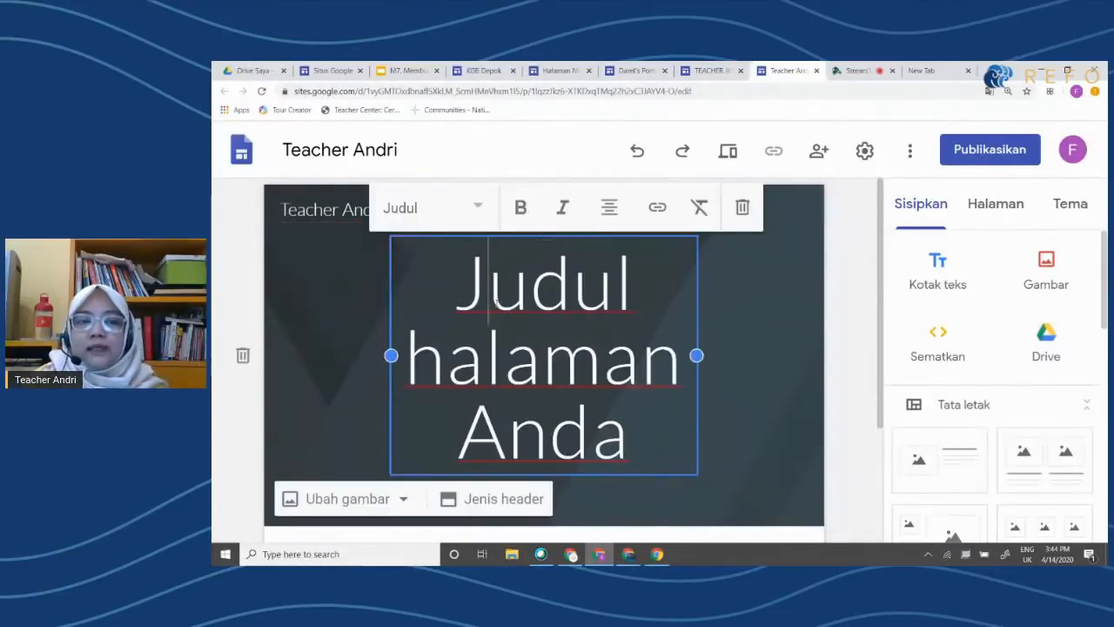
{"action": "left_click_drag", "start_coordinate": [454, 278], "coordinate": [666, 392]}
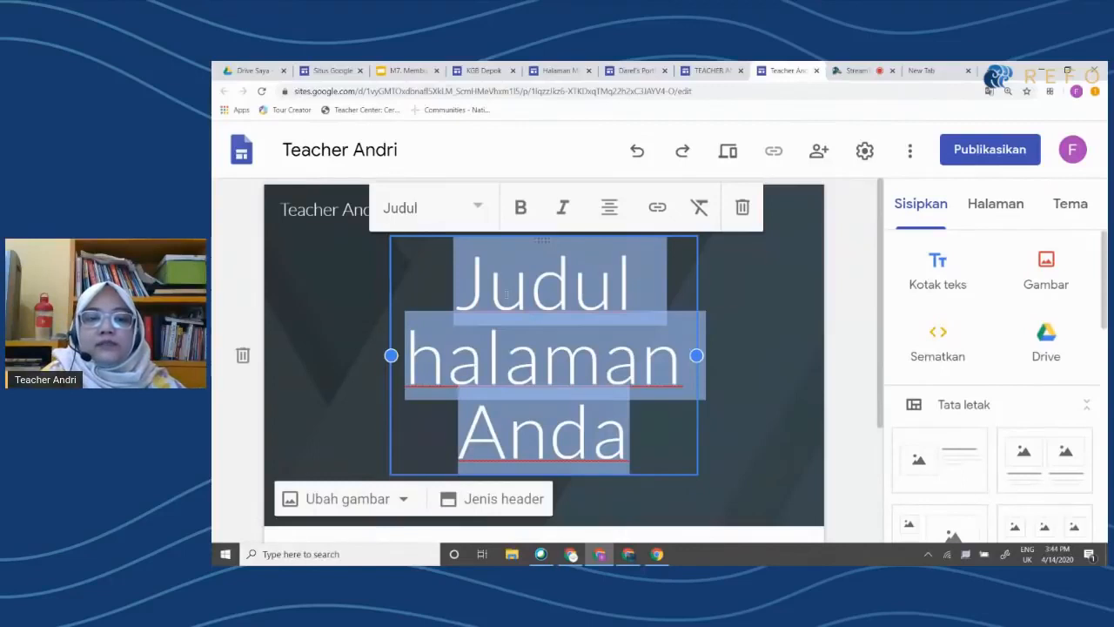
{"action": "type", "text": "Matema"}
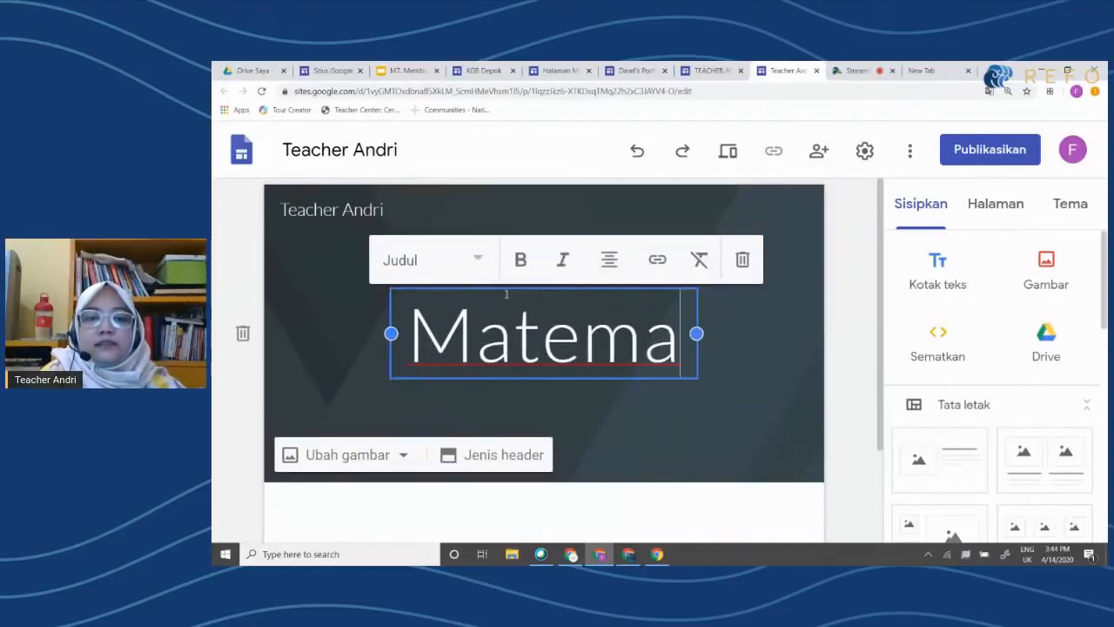
{"action": "type", "text": "tika Asyi"}
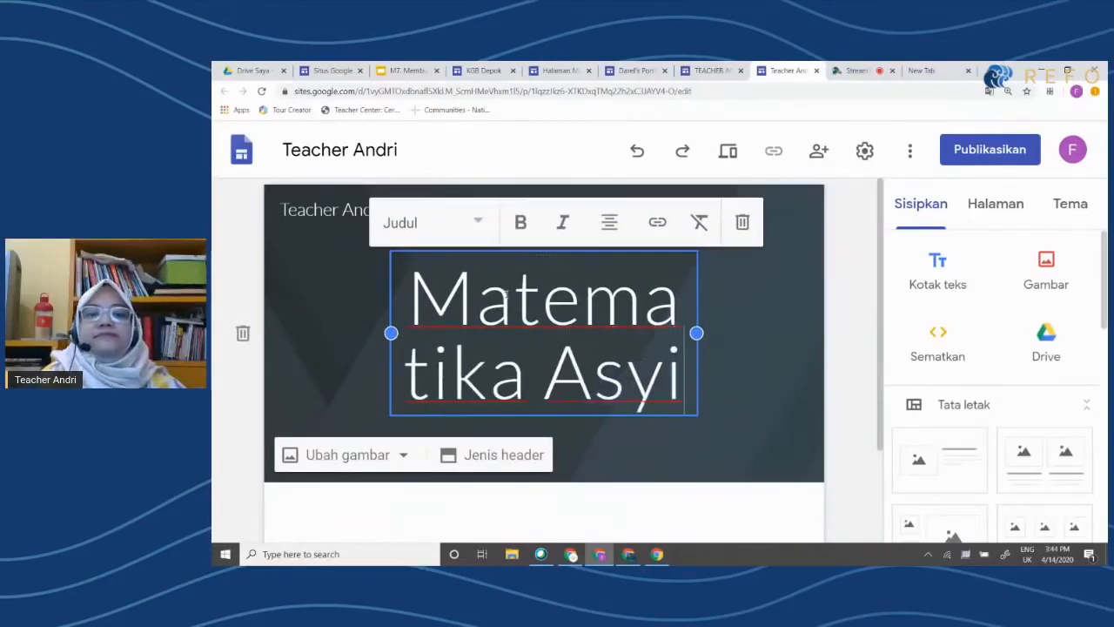
{"action": "type", "text": "k"}
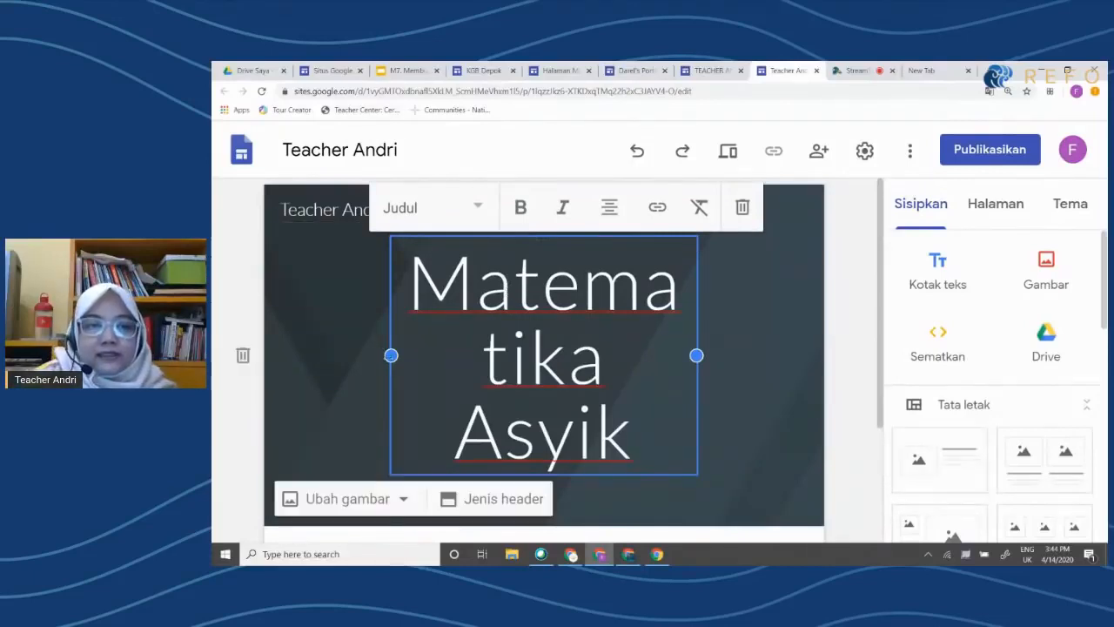
Widen the page title box by extending both of its side handles.
{"action": "left_click", "coordinate": [316, 357]}
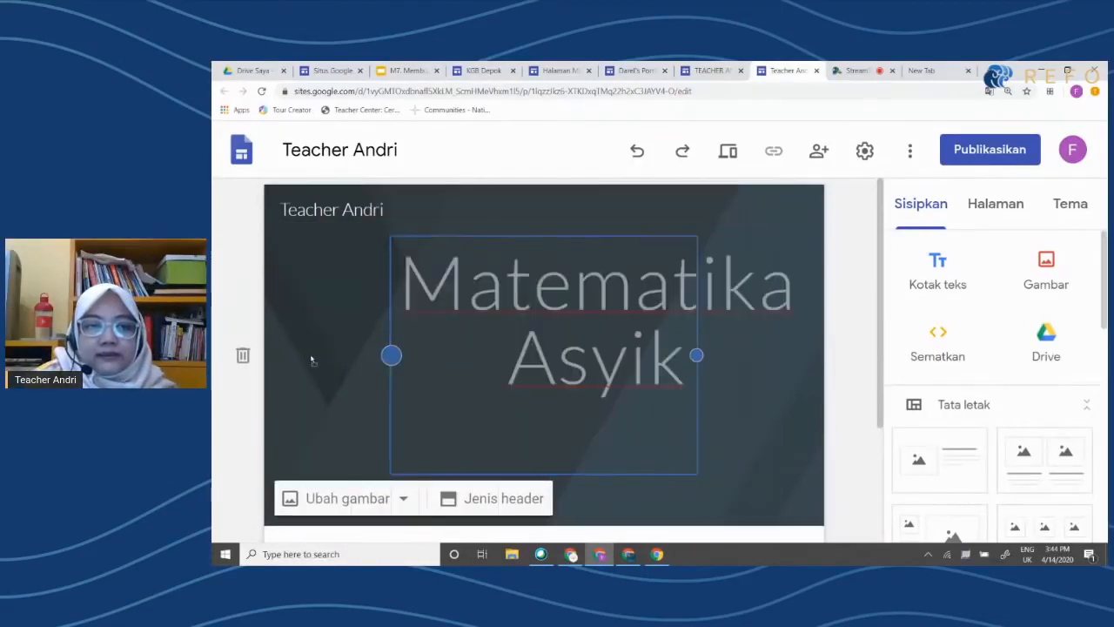
{"action": "left_click_drag", "start_coordinate": [291, 360], "coordinate": [293, 359]}
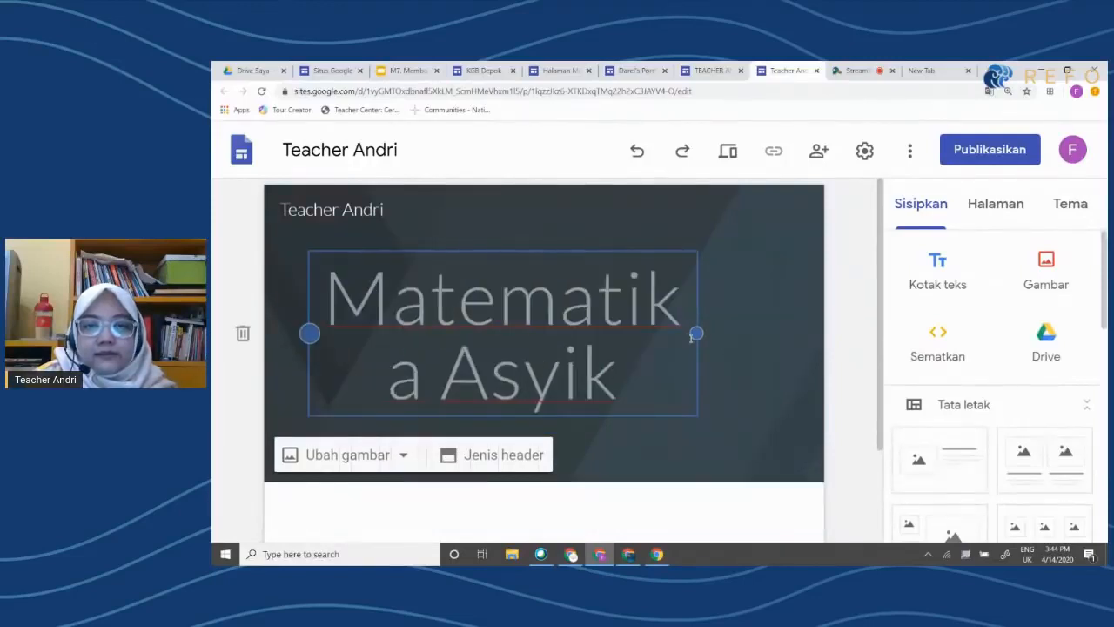
{"action": "left_click_drag", "start_coordinate": [697, 333], "coordinate": [792, 343]}
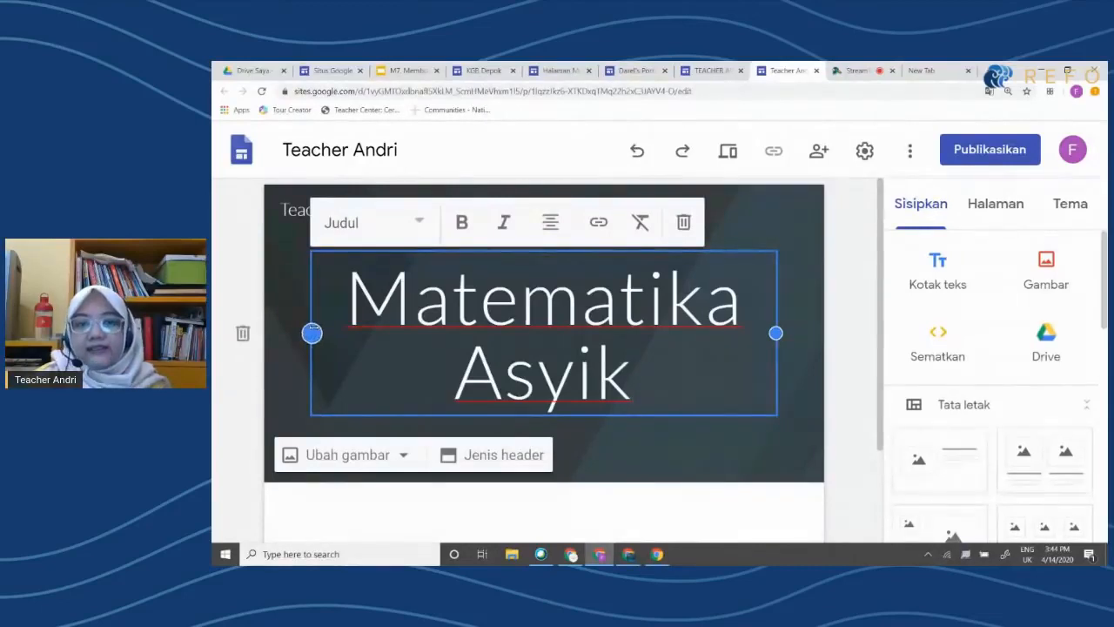
{"action": "left_click_drag", "start_coordinate": [312, 333], "coordinate": [284, 336]}
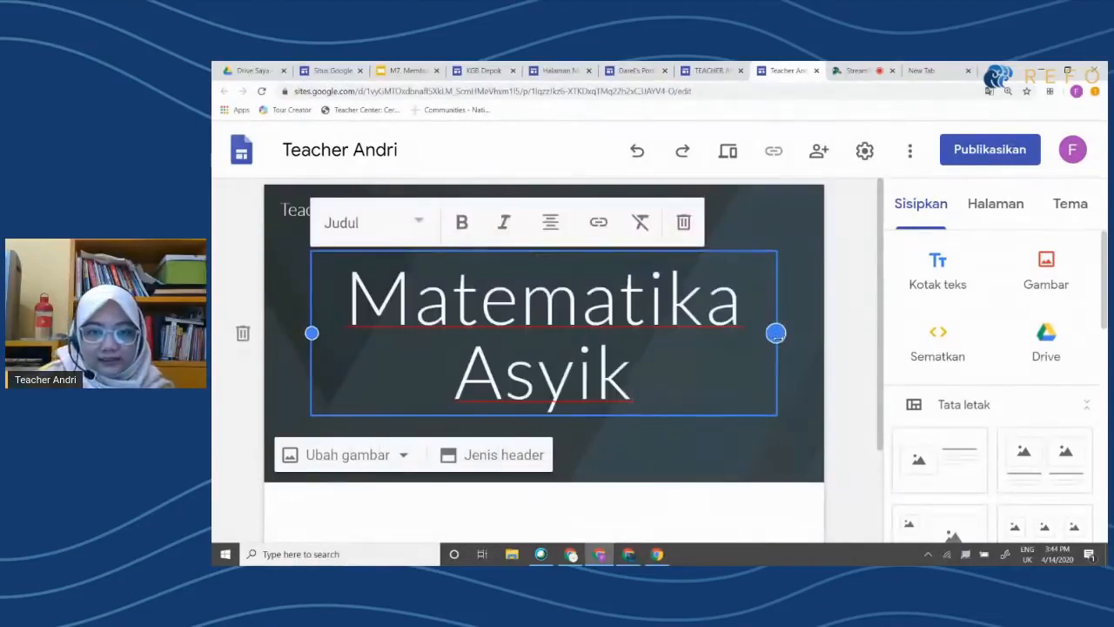
{"action": "left_click_drag", "start_coordinate": [776, 333], "coordinate": [829, 343]}
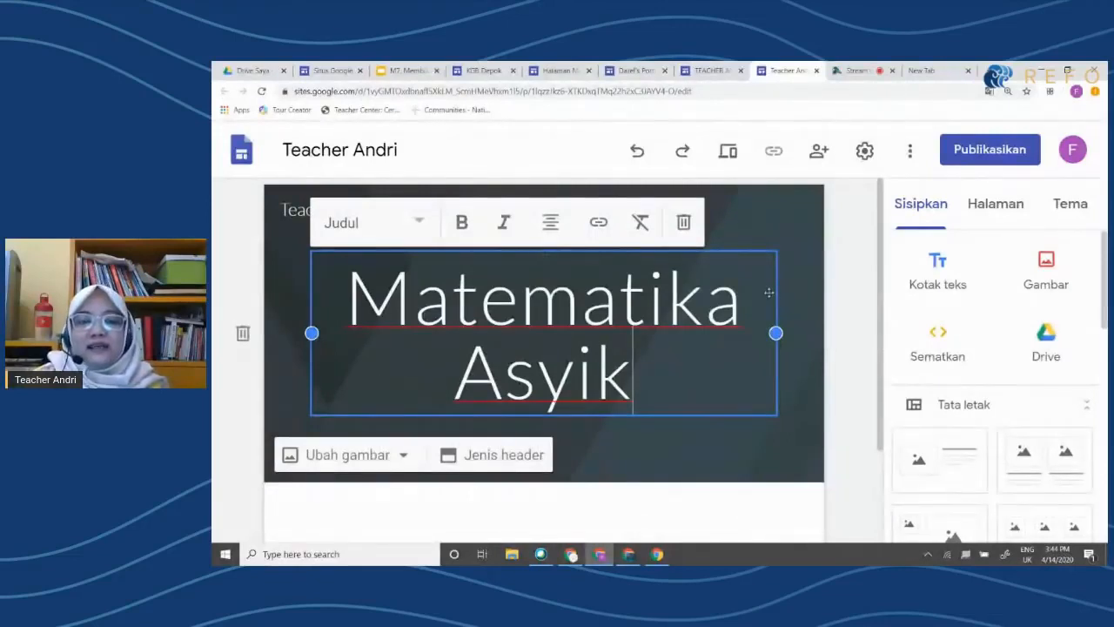
Replace the header background with the purple stock-chart image from the image gallery.
{"action": "left_click", "coordinate": [809, 470]}
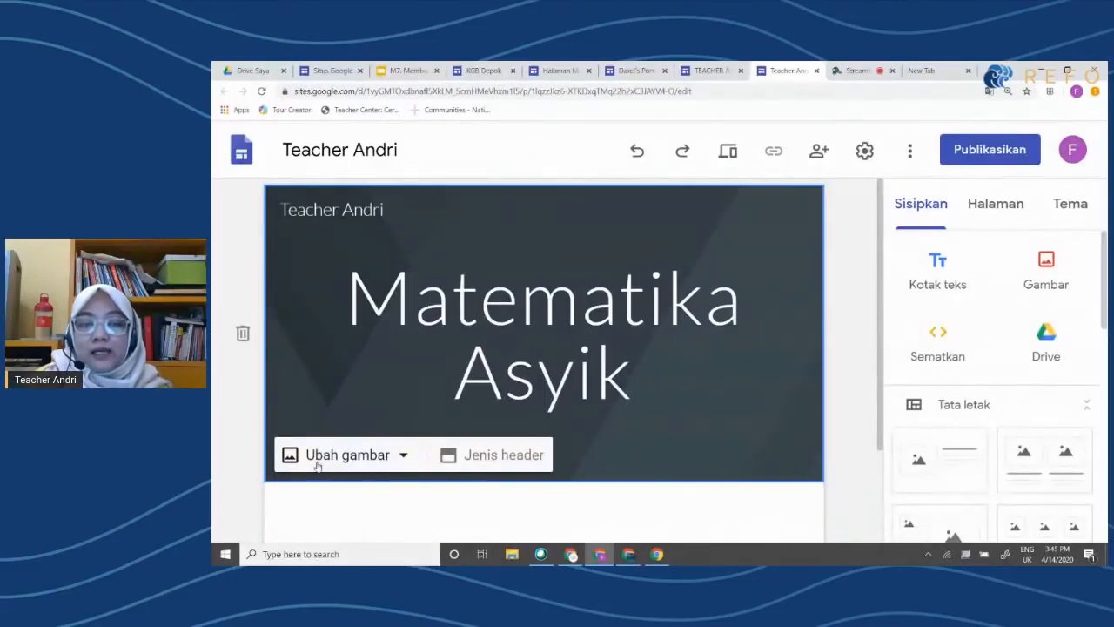
{"action": "left_click", "coordinate": [403, 456]}
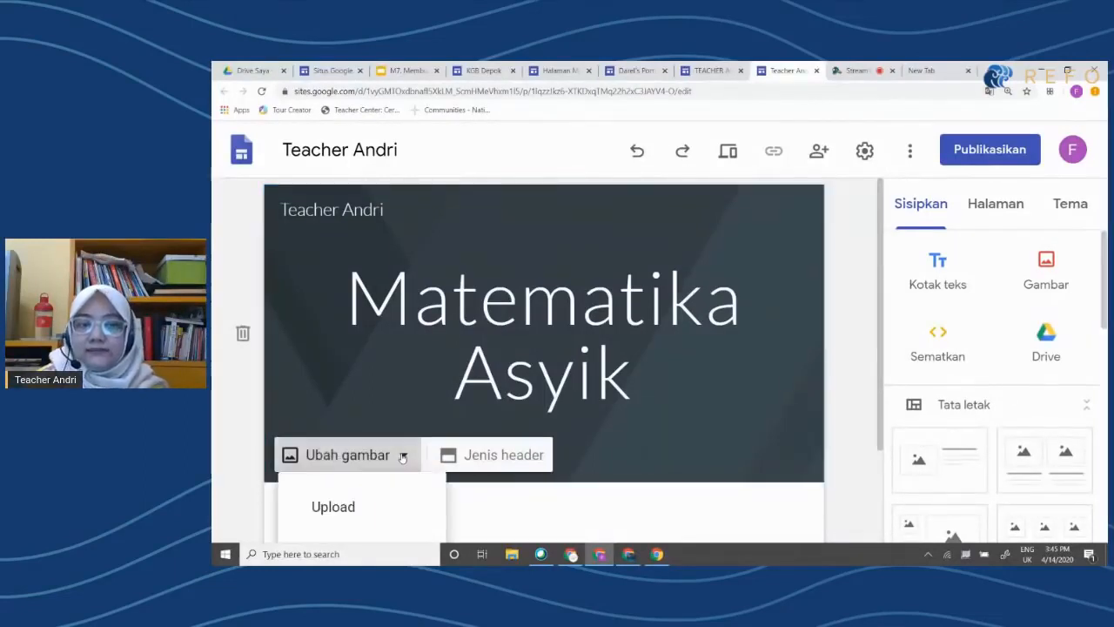
{"action": "scroll", "coordinate": [397, 496], "scroll_direction": "down", "scroll_amount": 1}
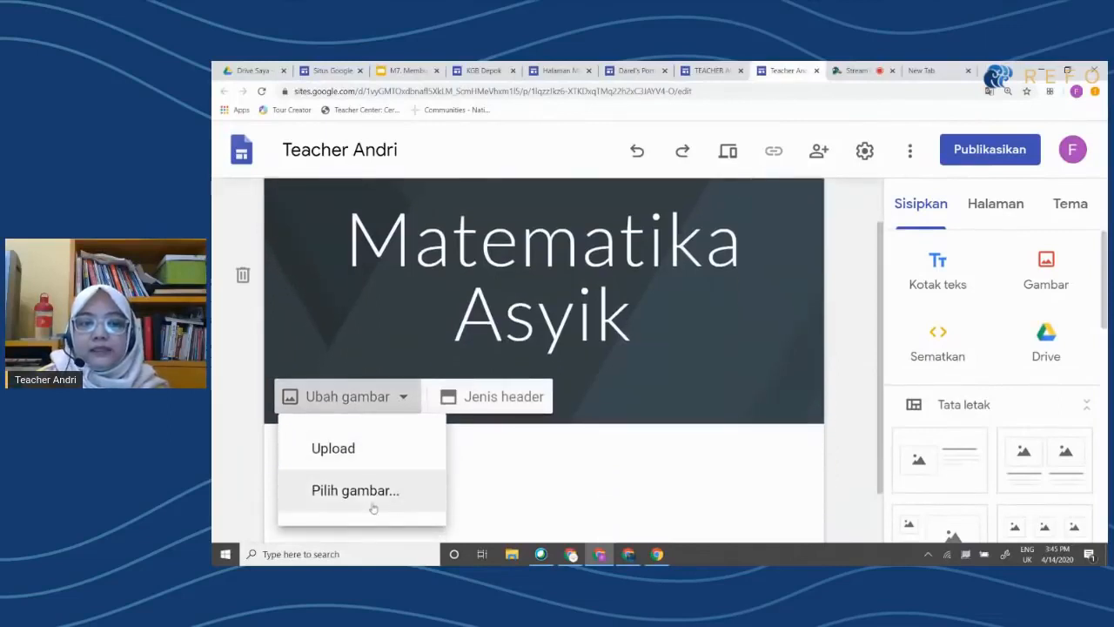
{"action": "left_click", "coordinate": [369, 492]}
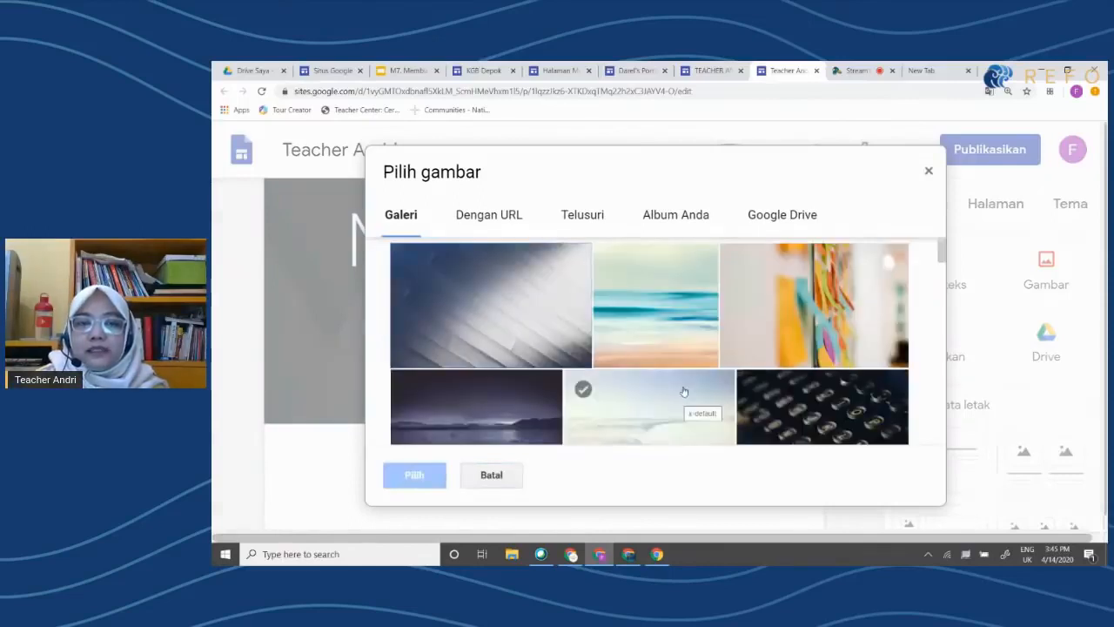
{"action": "scroll", "coordinate": [684, 391], "scroll_direction": "down", "scroll_amount": 5}
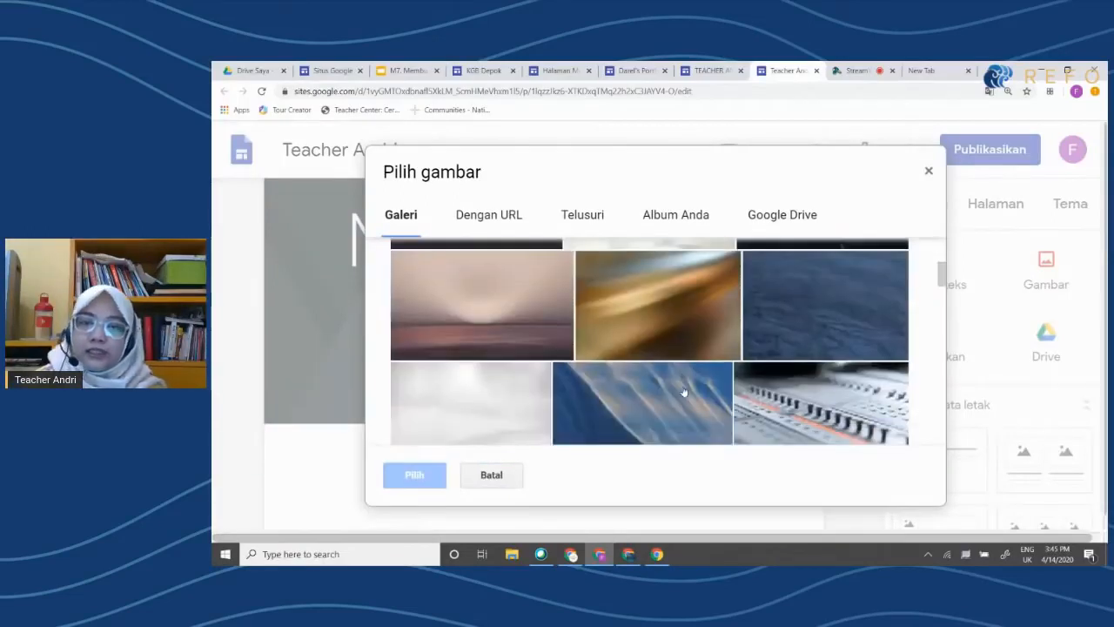
{"action": "scroll", "coordinate": [684, 392], "scroll_direction": "down", "scroll_amount": 2}
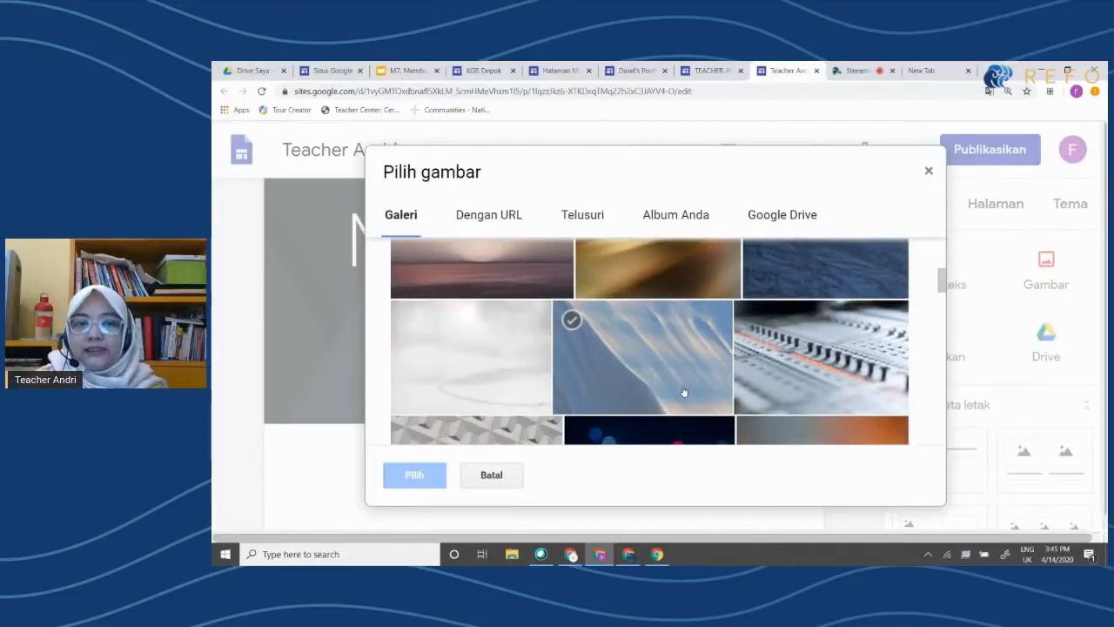
{"action": "scroll", "coordinate": [684, 392], "scroll_direction": "down", "scroll_amount": 6}
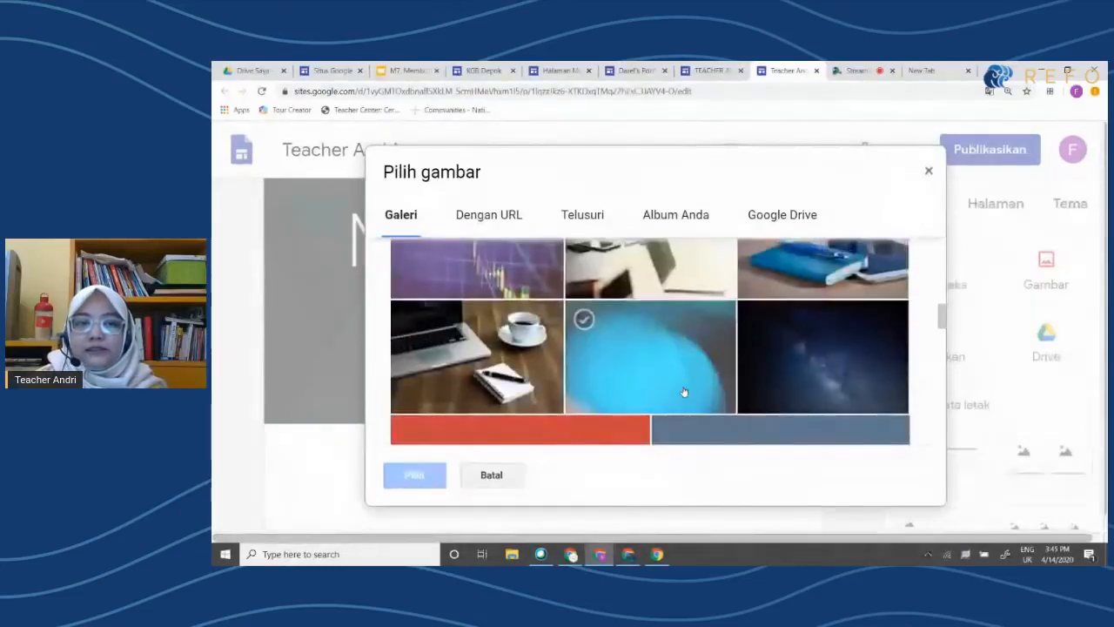
{"action": "scroll", "coordinate": [684, 392], "scroll_direction": "up", "scroll_amount": 2}
{"action": "scroll", "coordinate": [687, 387], "scroll_direction": "down", "scroll_amount": 5}
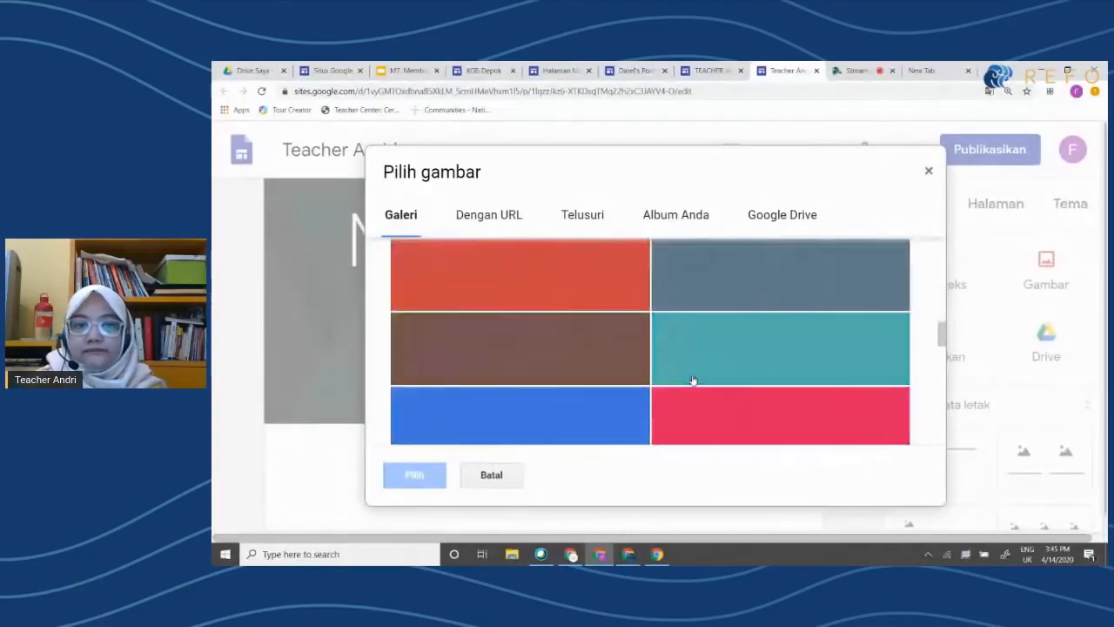
{"action": "scroll", "coordinate": [470, 279], "scroll_direction": "up", "scroll_amount": 3}
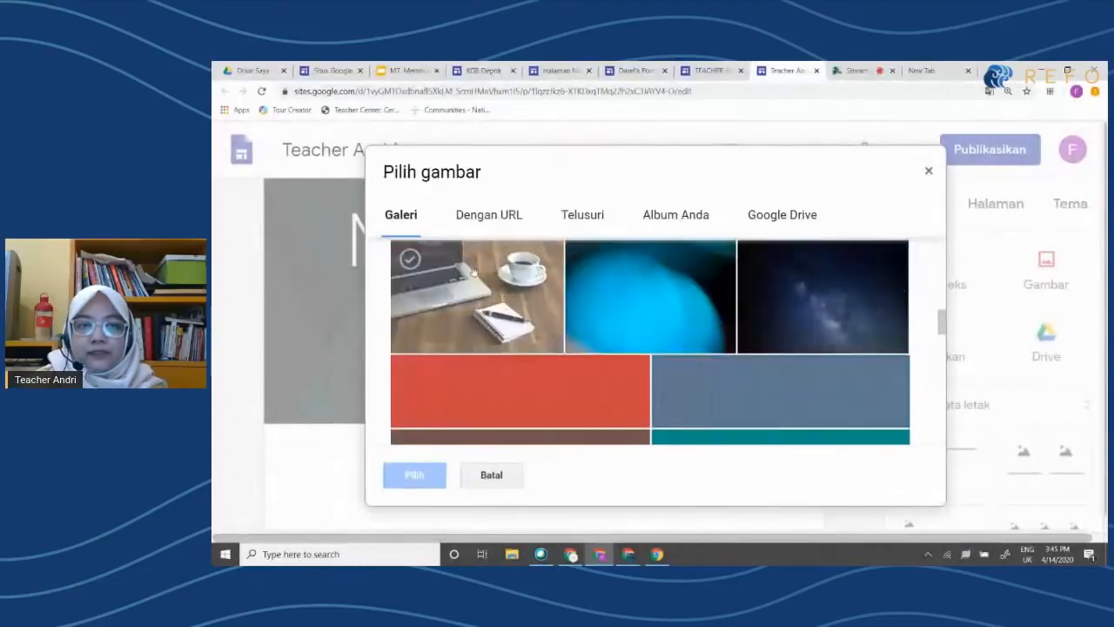
{"action": "scroll", "coordinate": [473, 272], "scroll_direction": "up", "scroll_amount": 3}
{"action": "left_click", "coordinate": [474, 355]}
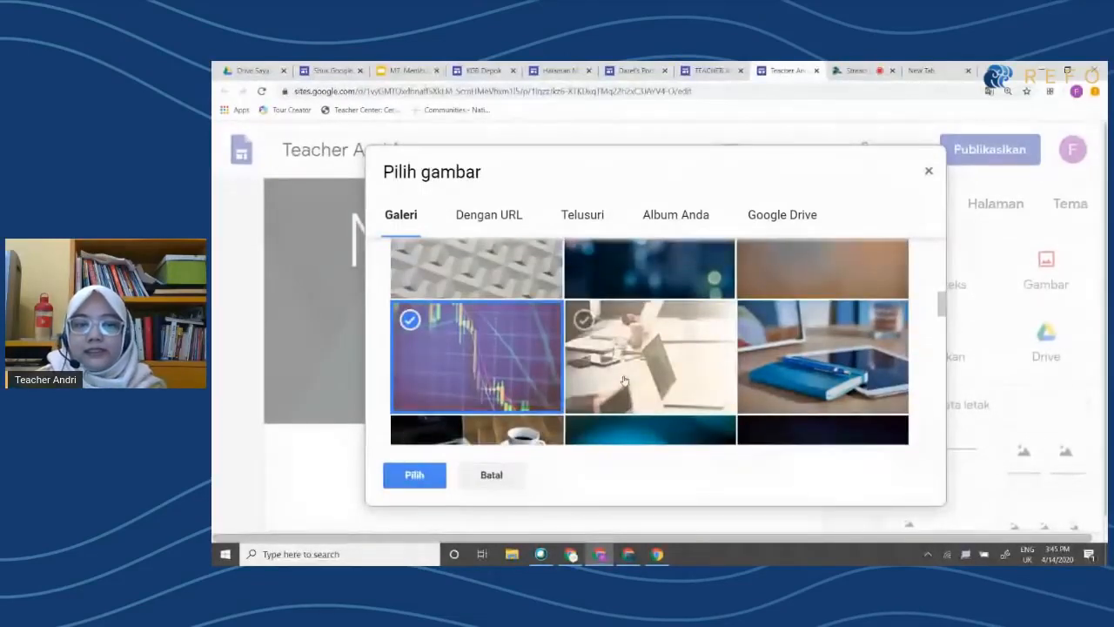
{"action": "left_click", "coordinate": [425, 480]}
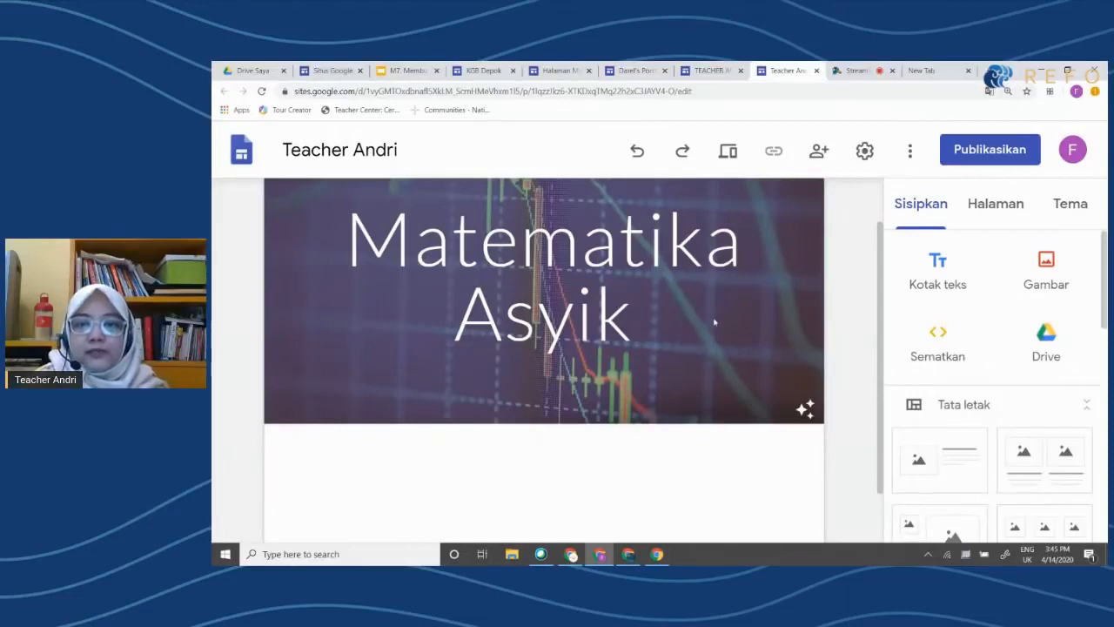
Upload the group photo from the Downloads folder as the header background image.
{"action": "left_click", "coordinate": [682, 333]}
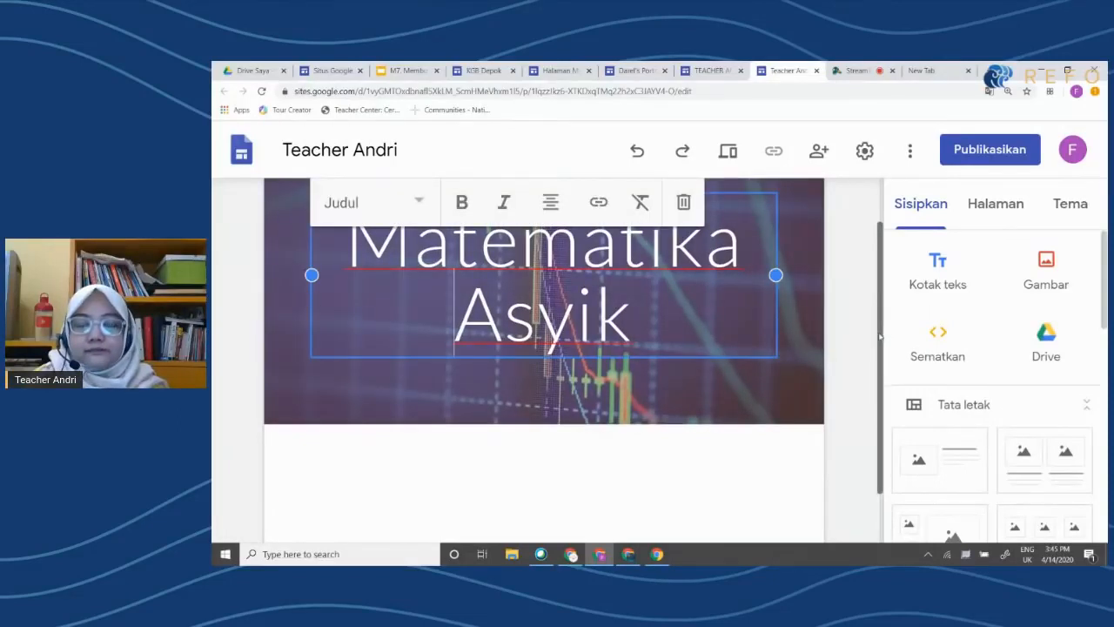
{"action": "left_click_drag", "start_coordinate": [880, 337], "coordinate": [881, 320]}
{"action": "left_click", "coordinate": [248, 456]}
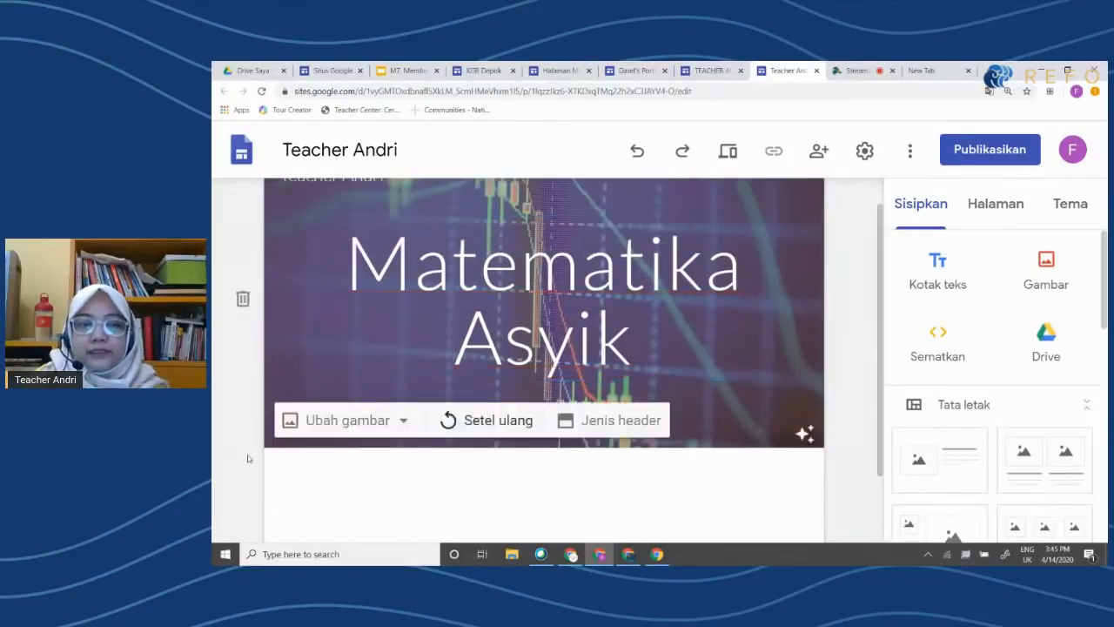
{"action": "left_click", "coordinate": [336, 421]}
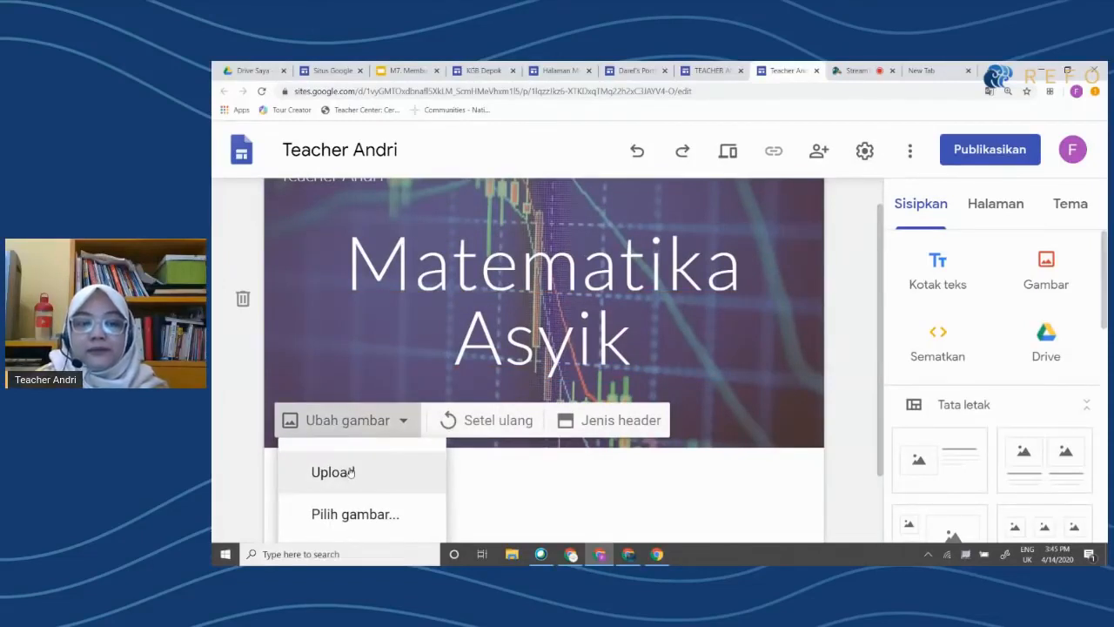
{"action": "left_click", "coordinate": [351, 471]}
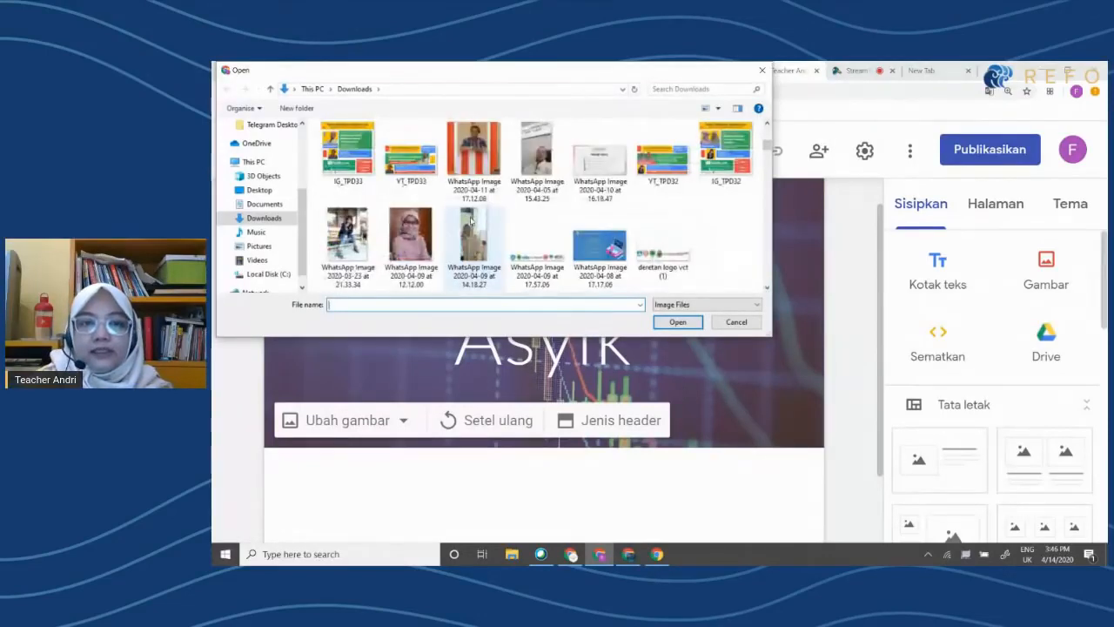
{"action": "scroll", "coordinate": [486, 277], "scroll_direction": "down", "scroll_amount": 1}
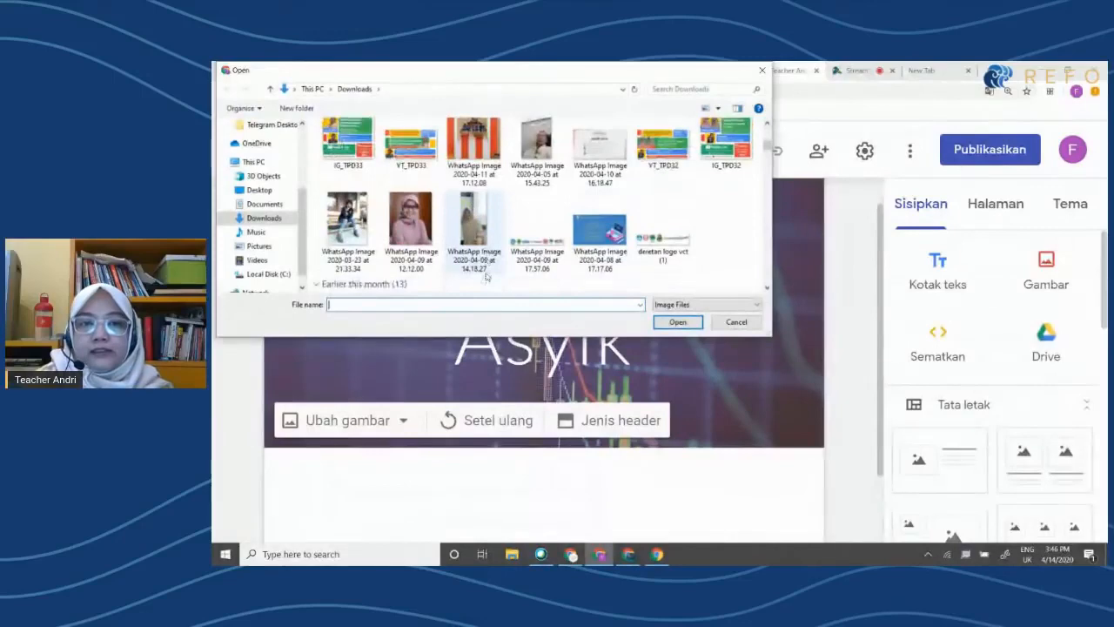
{"action": "scroll", "coordinate": [486, 277], "scroll_direction": "down", "scroll_amount": 5}
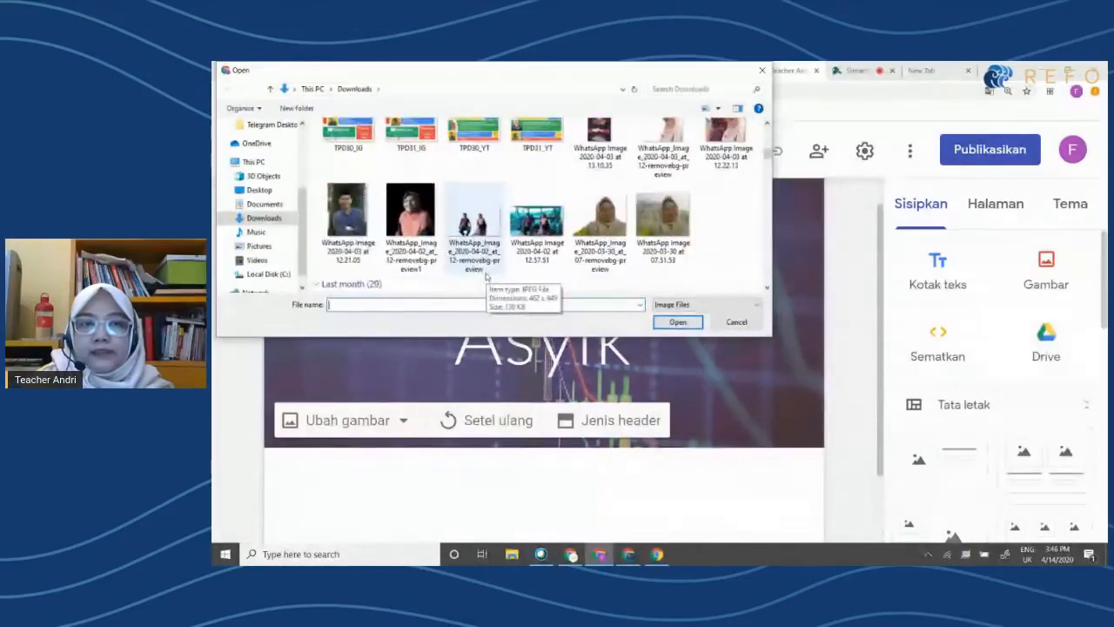
{"action": "scroll", "coordinate": [486, 277], "scroll_direction": "down", "scroll_amount": 4}
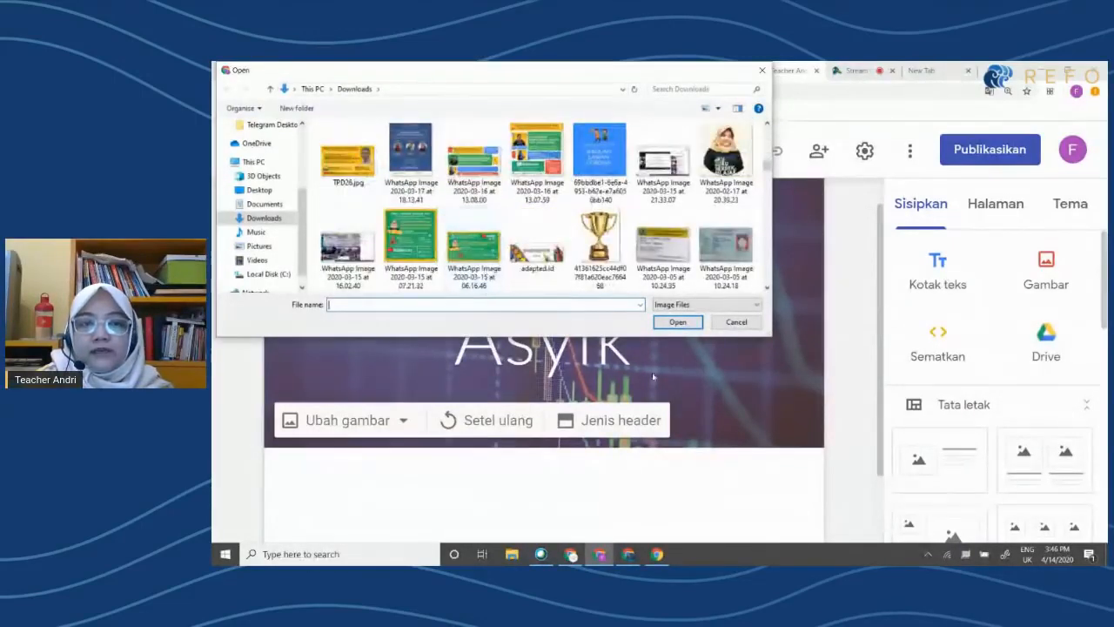
{"action": "scroll", "coordinate": [492, 383], "scroll_direction": "down", "scroll_amount": 1}
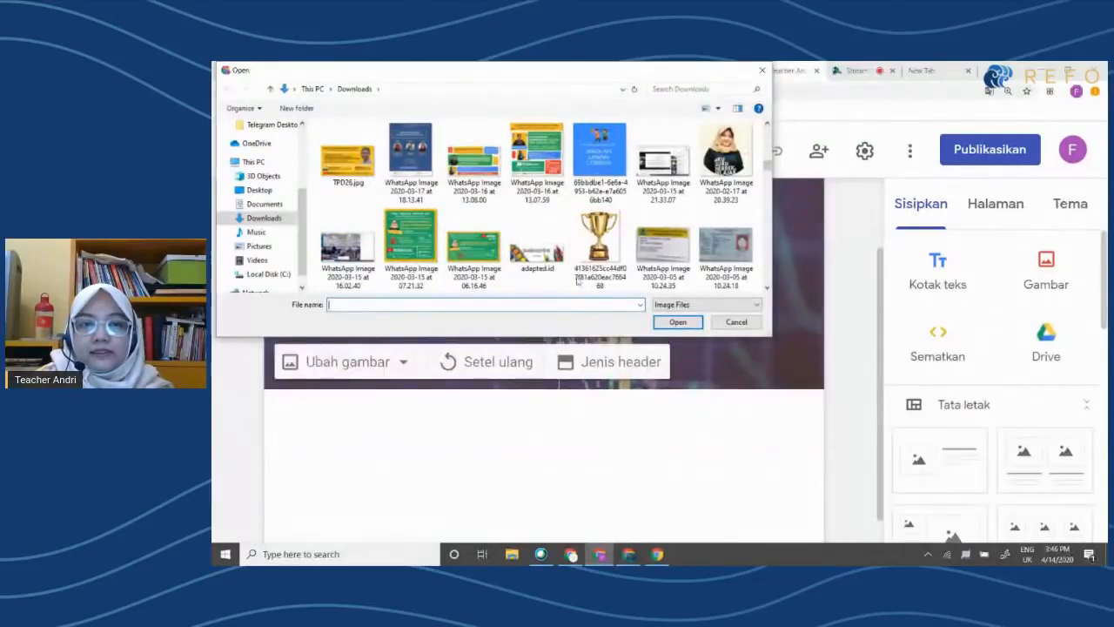
{"action": "scroll", "coordinate": [578, 279], "scroll_direction": "down", "scroll_amount": 6}
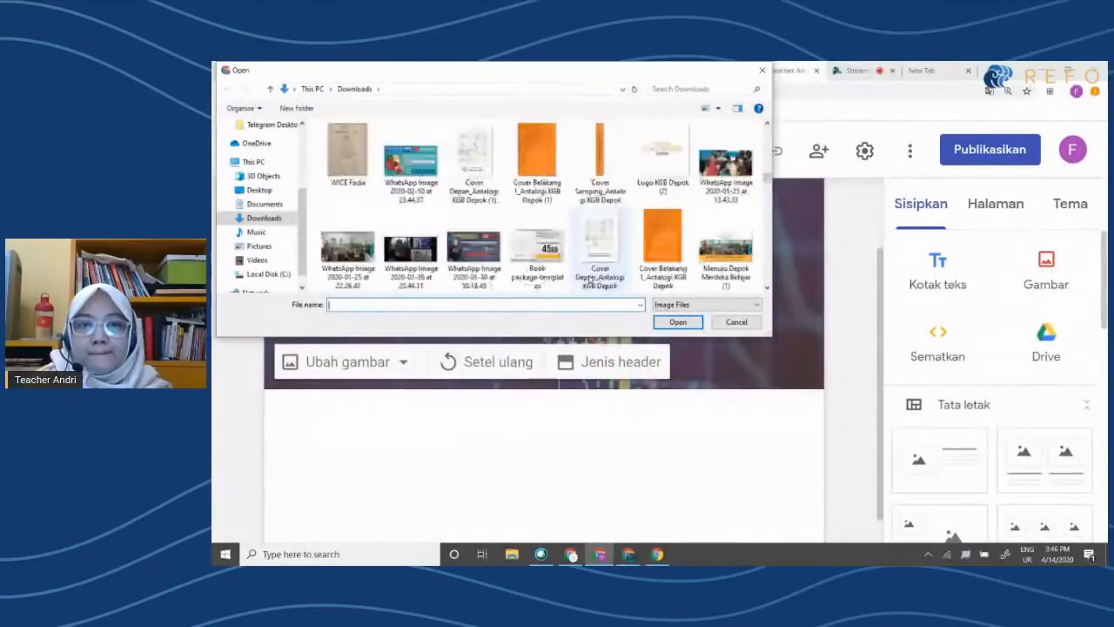
{"action": "scroll", "coordinate": [589, 283], "scroll_direction": "down", "scroll_amount": 2}
{"action": "scroll", "coordinate": [589, 281], "scroll_direction": "up", "scroll_amount": 4}
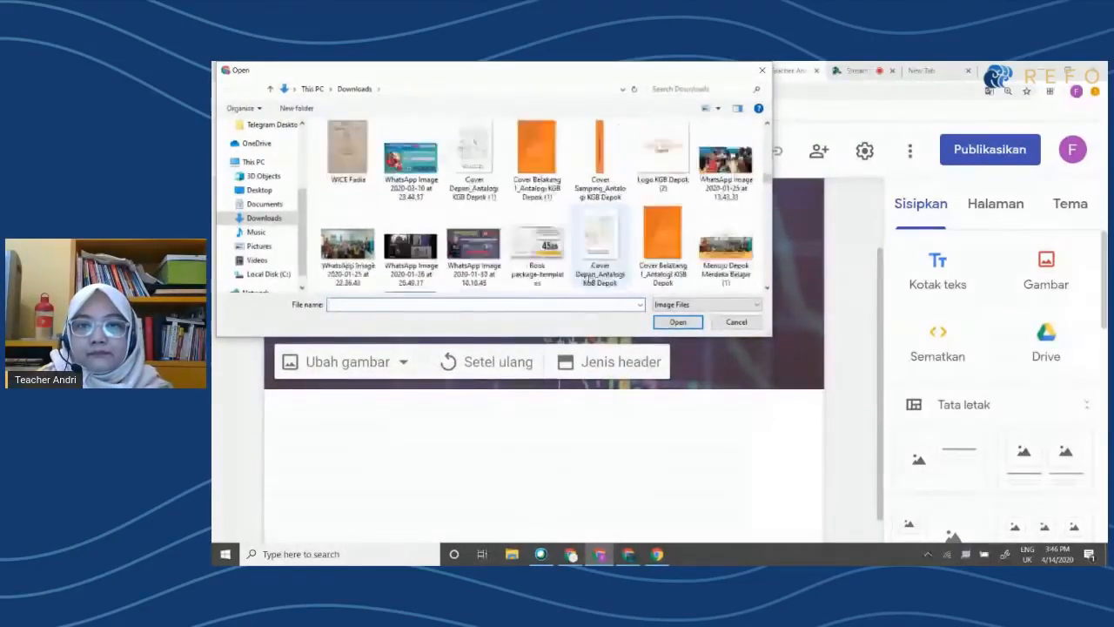
{"action": "scroll", "coordinate": [589, 278], "scroll_direction": "down", "scroll_amount": 1}
{"action": "scroll", "coordinate": [589, 278], "scroll_direction": "down", "scroll_amount": 2}
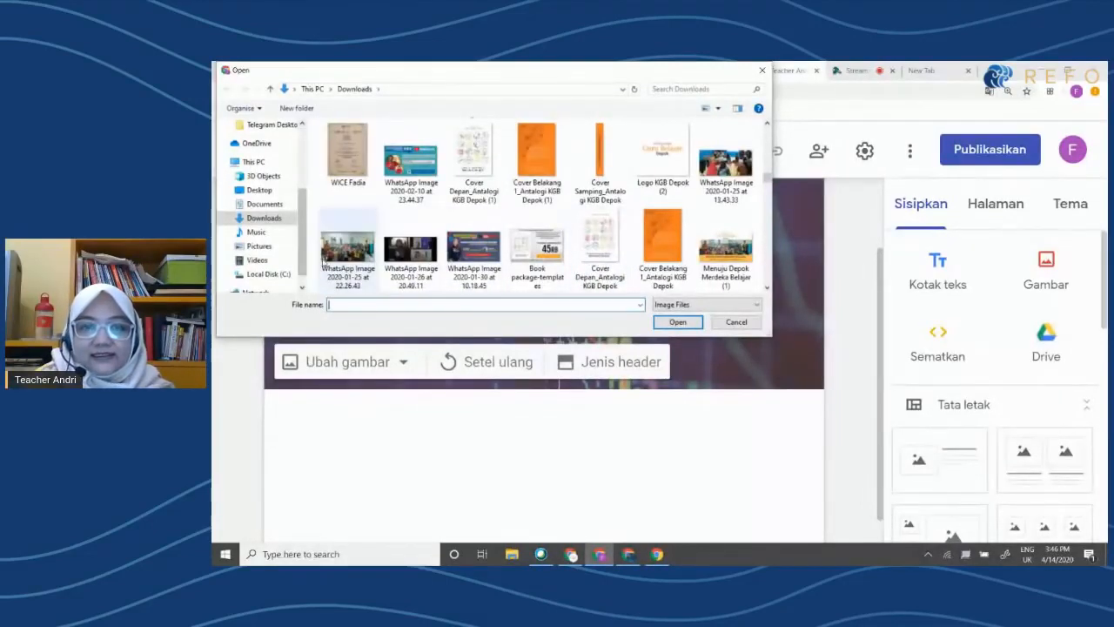
{"action": "left_click", "coordinate": [356, 253]}
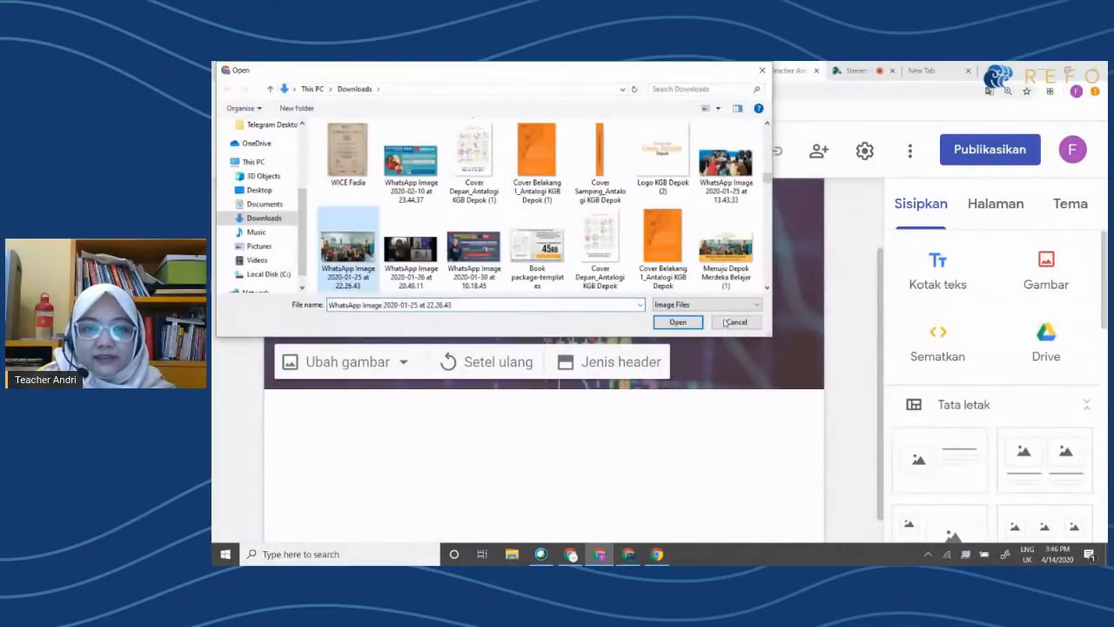
{"action": "left_click", "coordinate": [677, 322]}
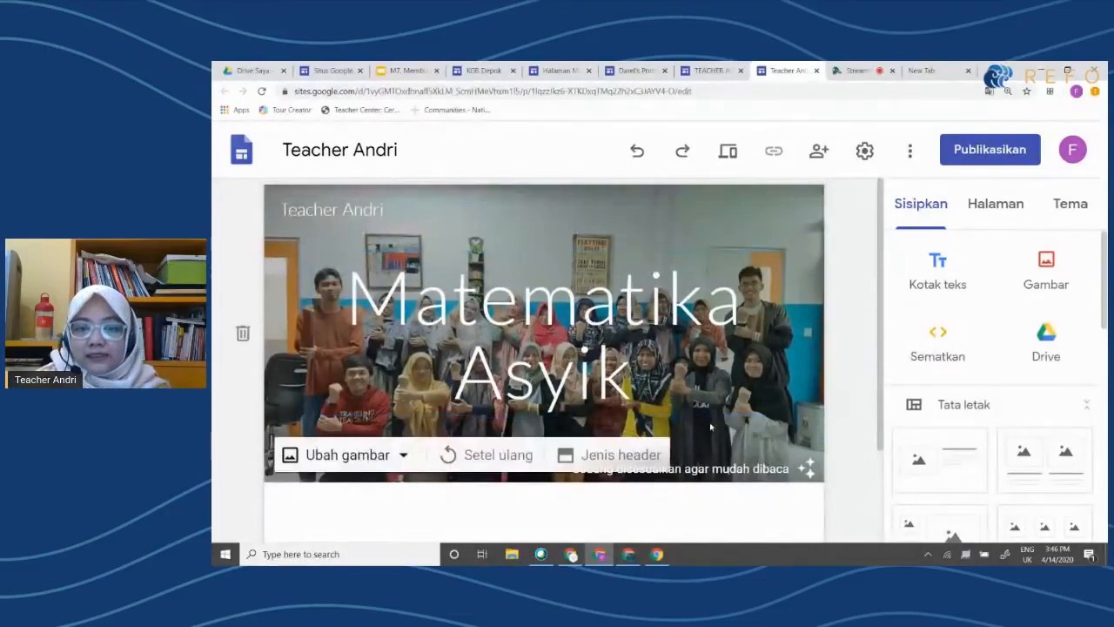
Turn off the automatic readability adjustment on the header image.
{"action": "scroll", "coordinate": [755, 406], "scroll_direction": "down", "scroll_amount": 1}
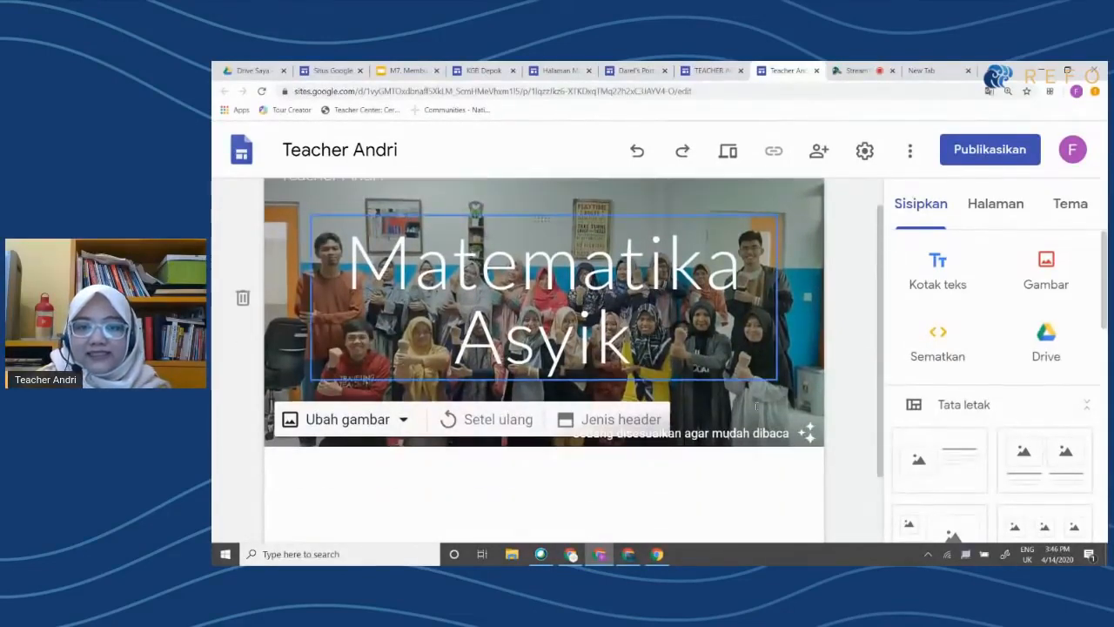
{"action": "scroll", "coordinate": [756, 406], "scroll_direction": "down", "scroll_amount": 1}
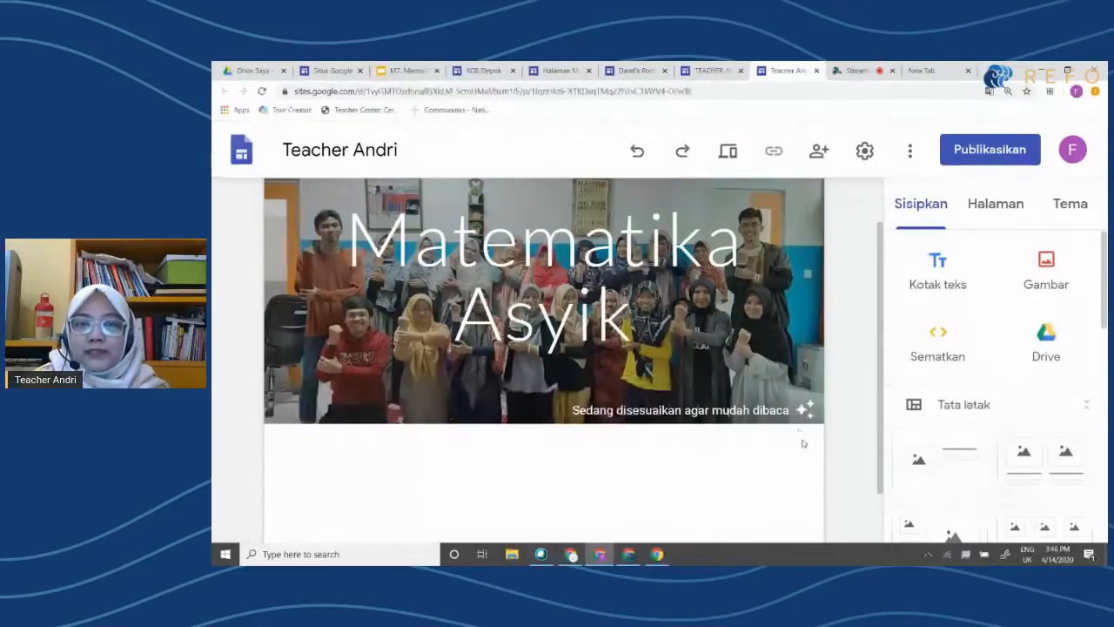
{"action": "mouse_move", "coordinate": [789, 323]}
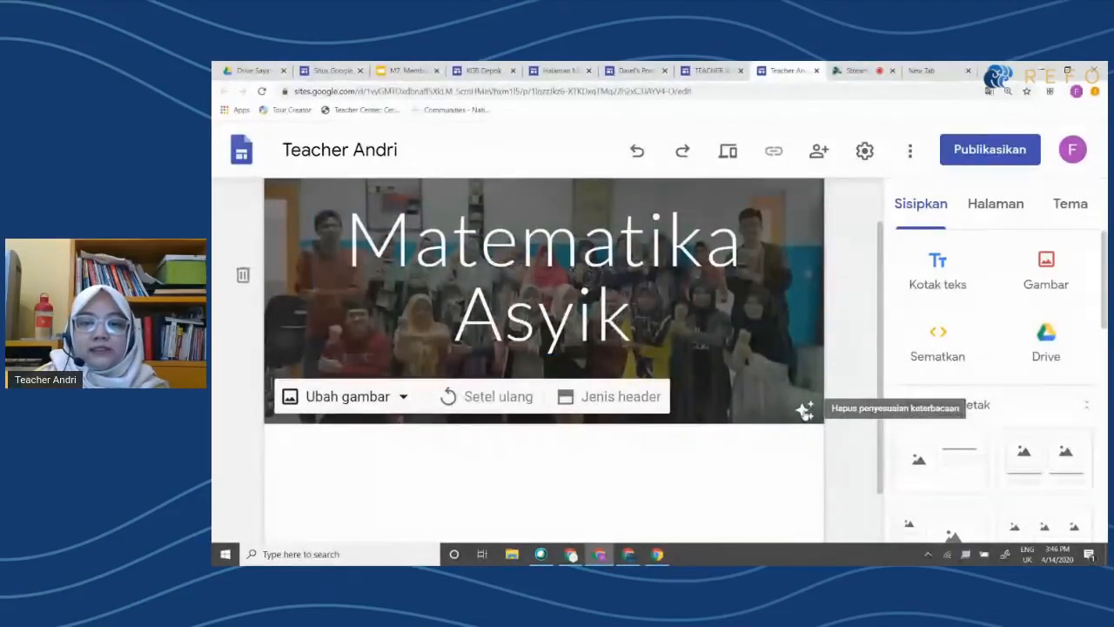
{"action": "left_click", "coordinate": [805, 411]}
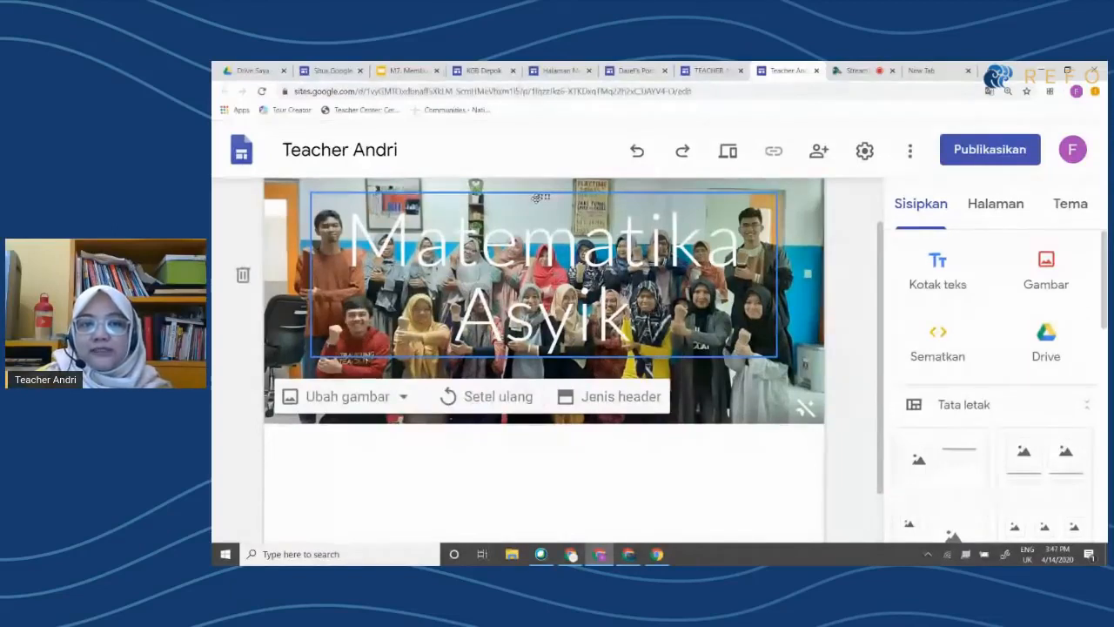
Move the Matematika Asyik title box out of the header into the section below it.
{"action": "left_click", "coordinate": [541, 200]}
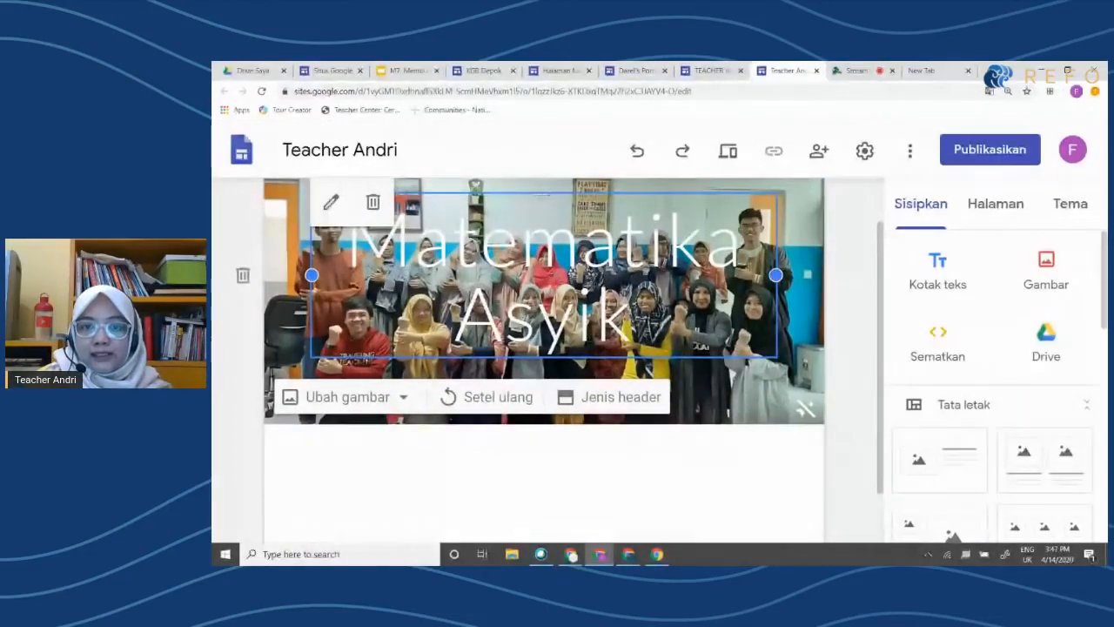
{"action": "left_click", "coordinate": [832, 297]}
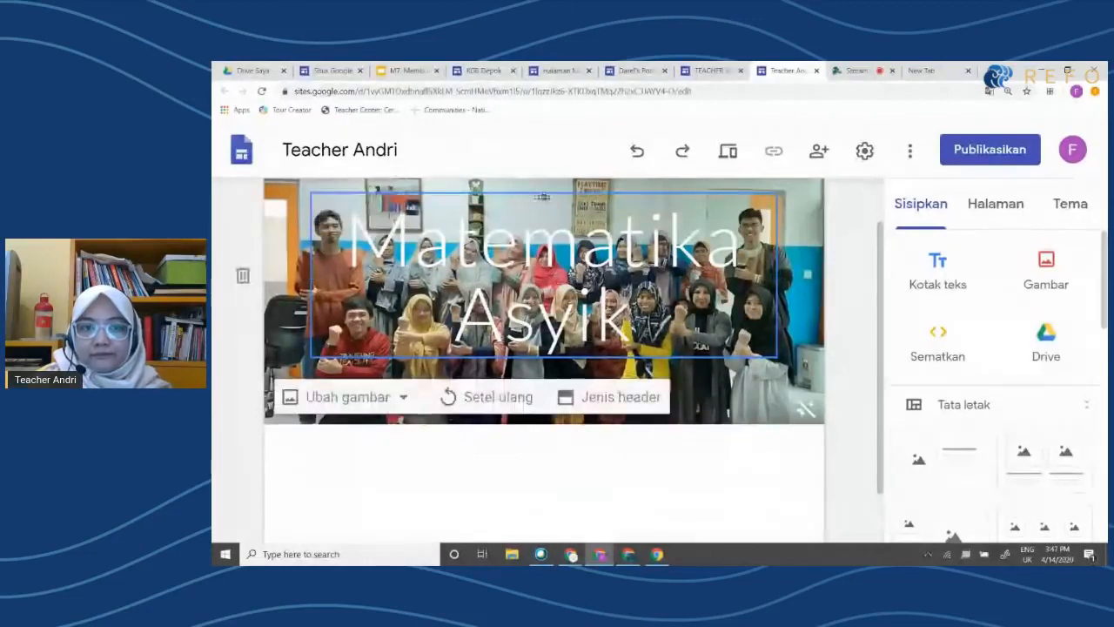
{"action": "left_click", "coordinate": [541, 196]}
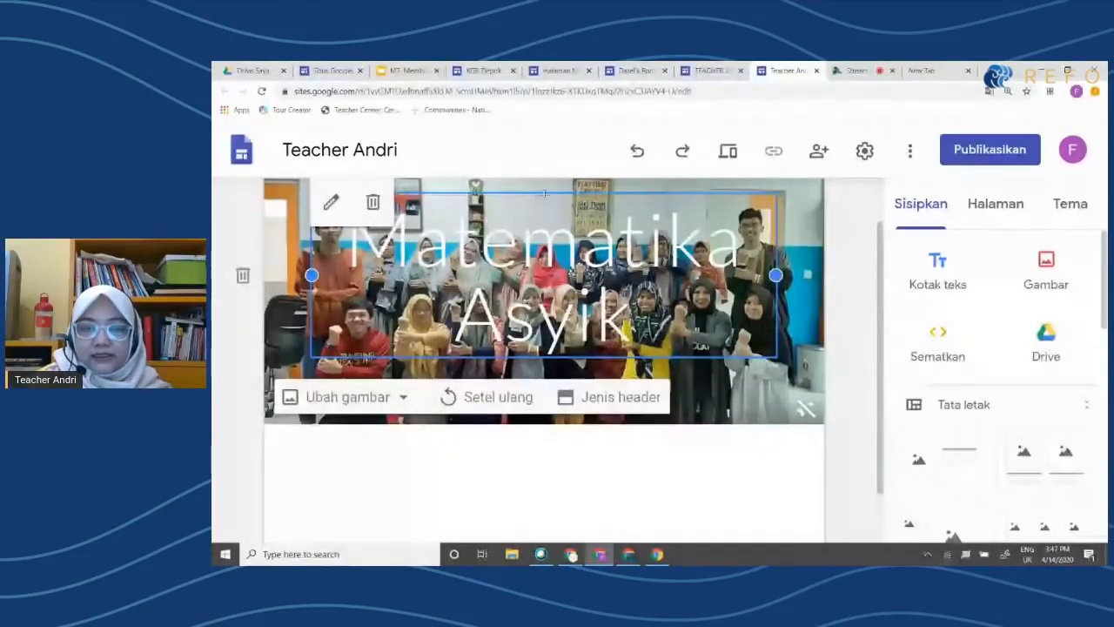
{"action": "left_click_drag", "start_coordinate": [541, 197], "coordinate": [488, 495]}
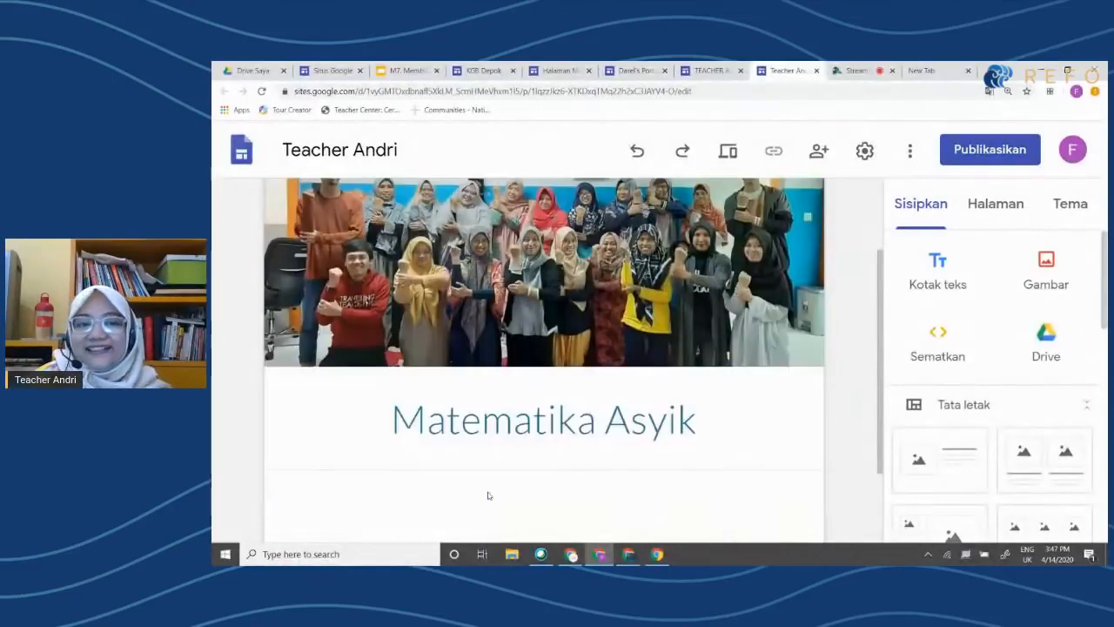
Set the title section's background to the Penekanan 2 emphasis style.
{"action": "scroll", "coordinate": [488, 495], "scroll_direction": "down", "scroll_amount": 2}
{"action": "scroll", "coordinate": [525, 383], "scroll_direction": "up", "scroll_amount": 1}
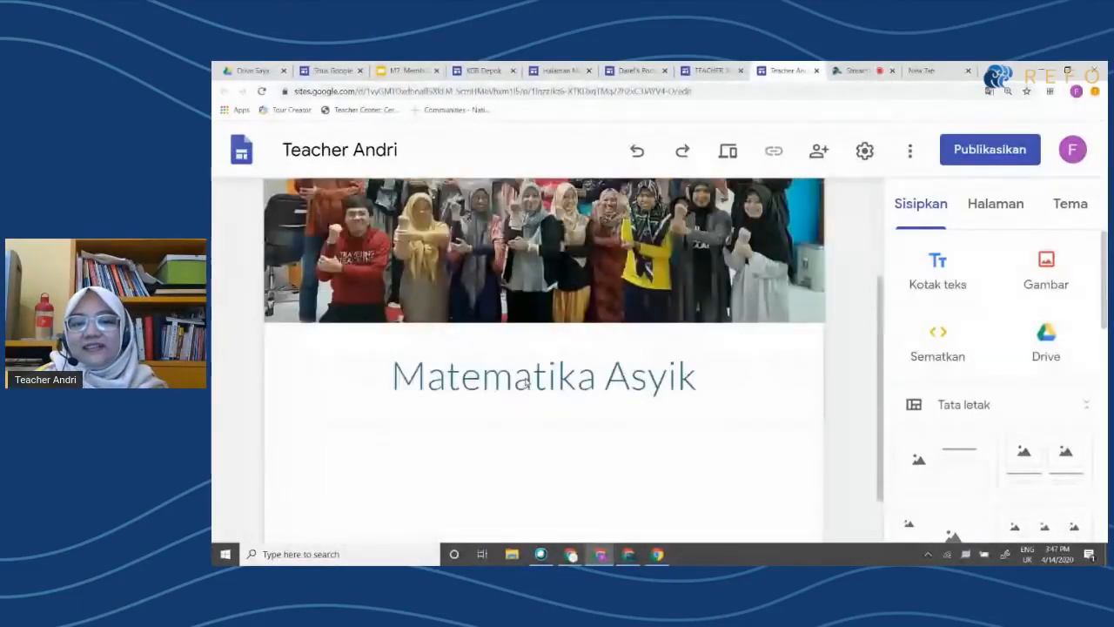
{"action": "scroll", "coordinate": [526, 383], "scroll_direction": "up", "scroll_amount": 1}
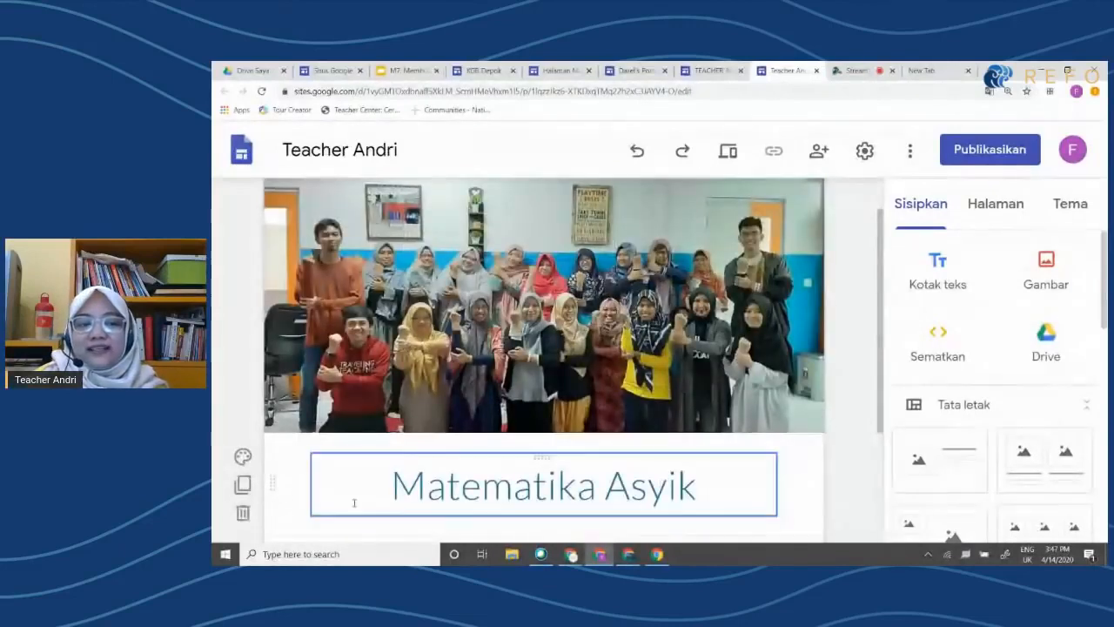
{"action": "left_click", "coordinate": [243, 458]}
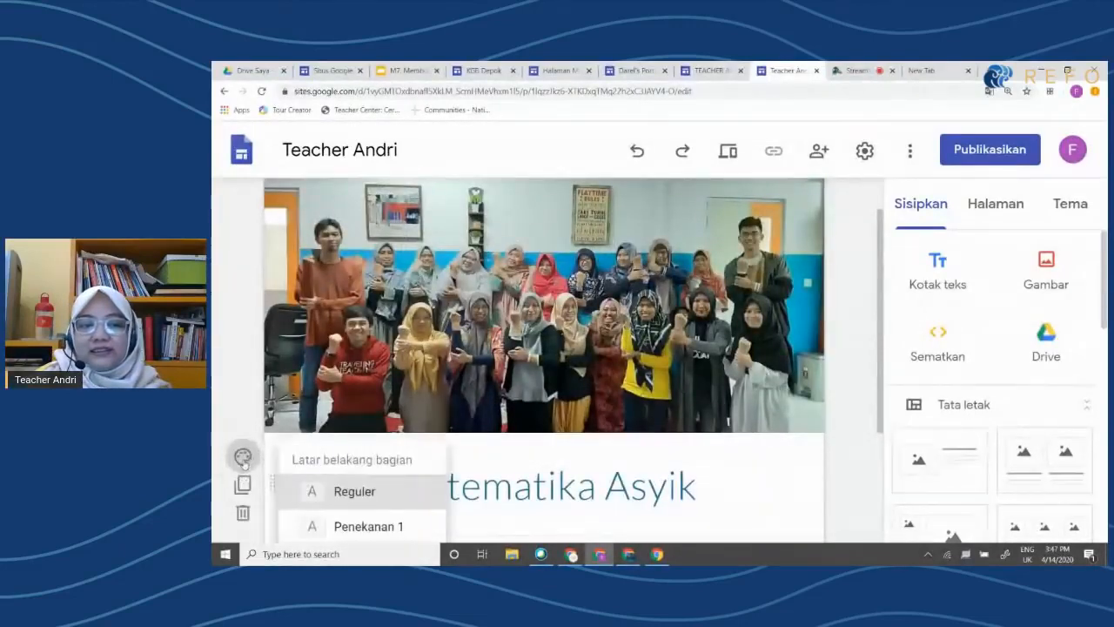
{"action": "scroll", "coordinate": [405, 474], "scroll_direction": "down", "scroll_amount": 2}
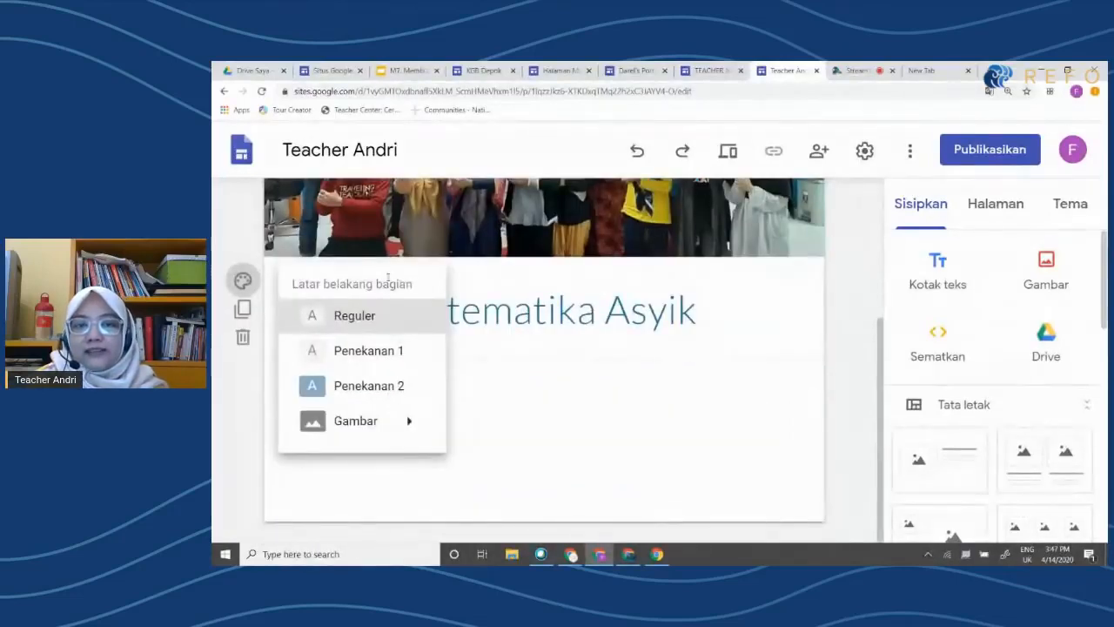
{"action": "left_click", "coordinate": [841, 317]}
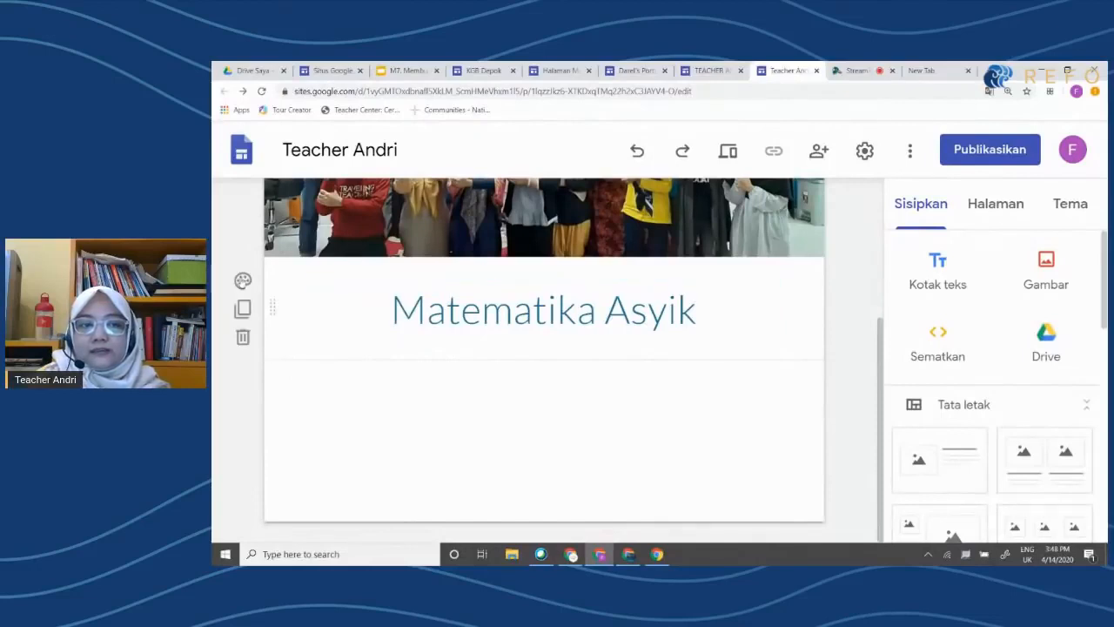
{"action": "left_click", "coordinate": [243, 280]}
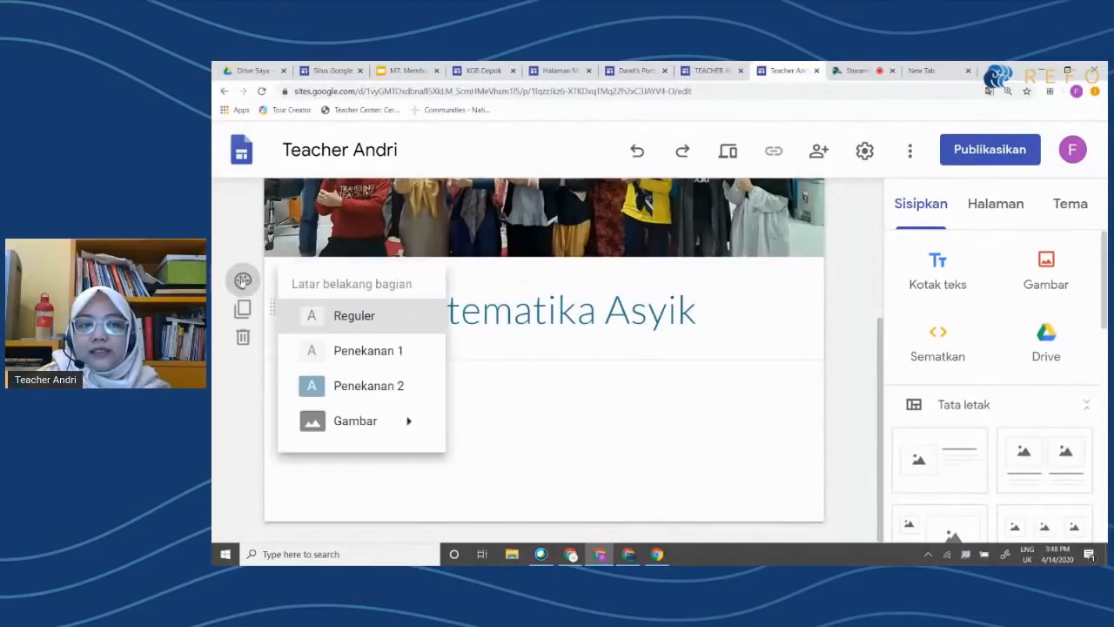
{"action": "left_click", "coordinate": [369, 385]}
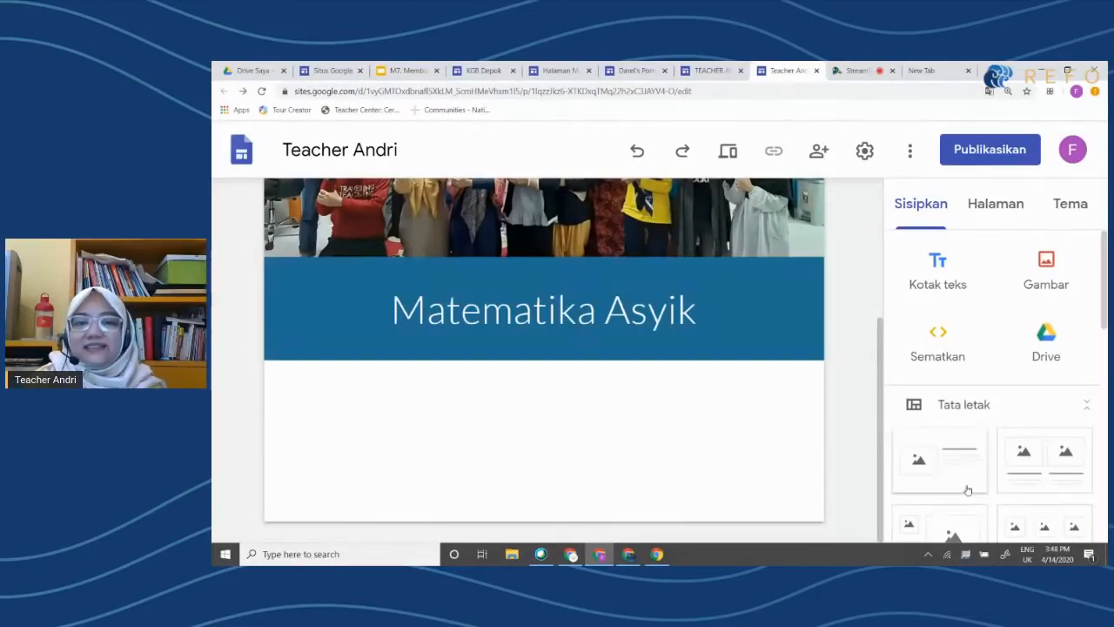
Upload photo_2020-01-22_21-51-37 from the Downloads folder as the new header background image.
{"action": "scroll", "coordinate": [540, 235], "scroll_direction": "up", "scroll_amount": 2}
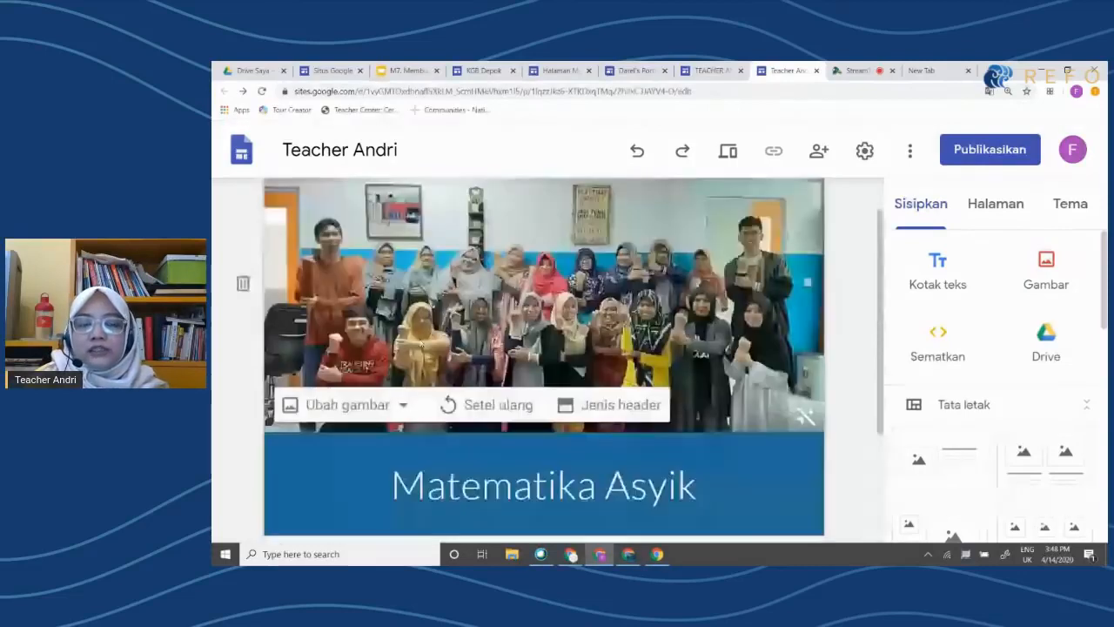
{"action": "left_click", "coordinate": [347, 404]}
{"action": "left_click", "coordinate": [354, 453]}
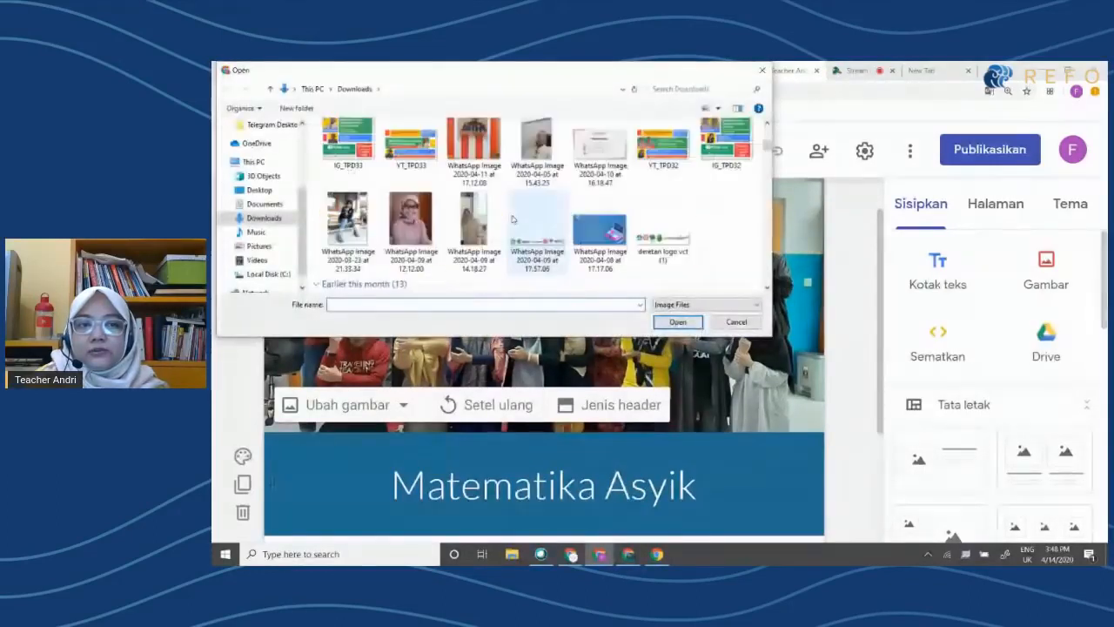
{"action": "scroll", "coordinate": [513, 220], "scroll_direction": "down", "scroll_amount": 5}
{"action": "scroll", "coordinate": [513, 219], "scroll_direction": "down", "scroll_amount": 5}
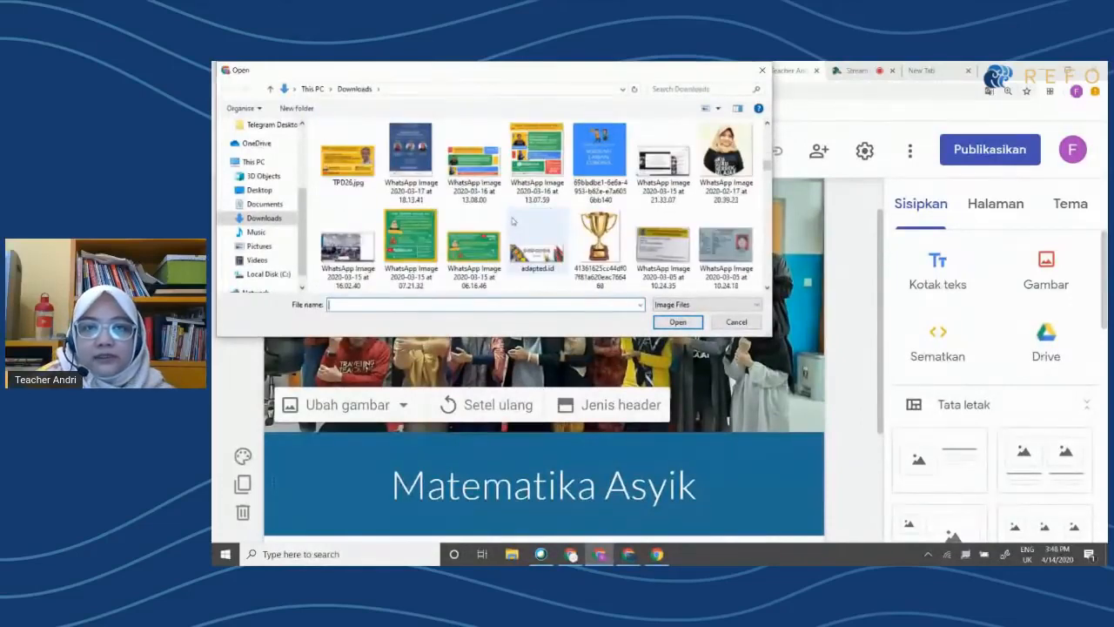
{"action": "scroll", "coordinate": [513, 224], "scroll_direction": "down", "scroll_amount": 2}
{"action": "scroll", "coordinate": [512, 225], "scroll_direction": "up", "scroll_amount": 5}
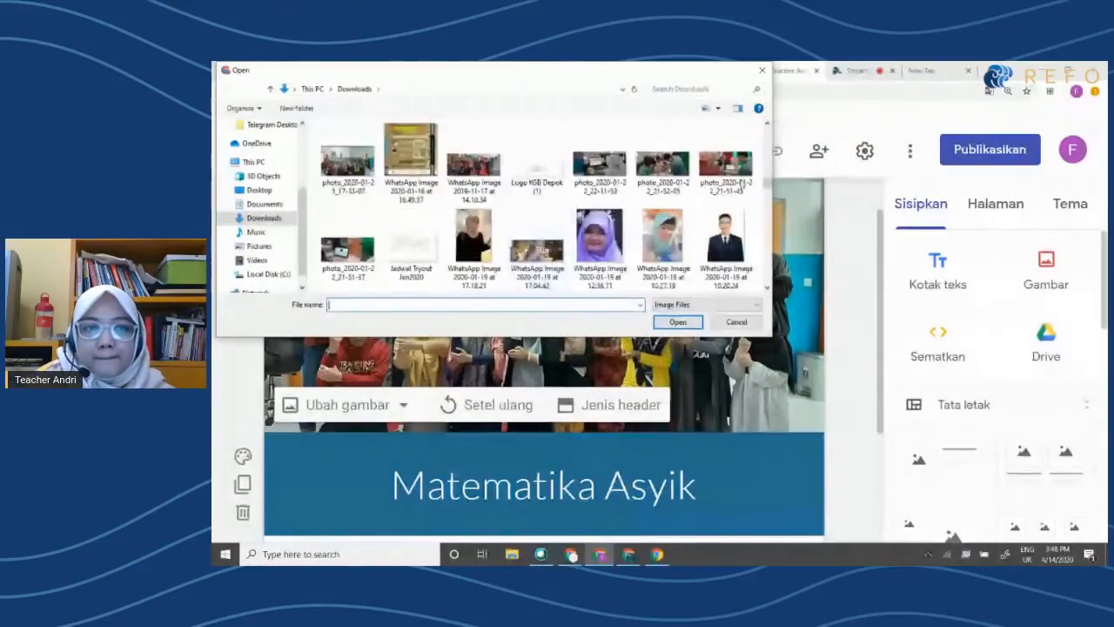
{"action": "left_click", "coordinate": [347, 249]}
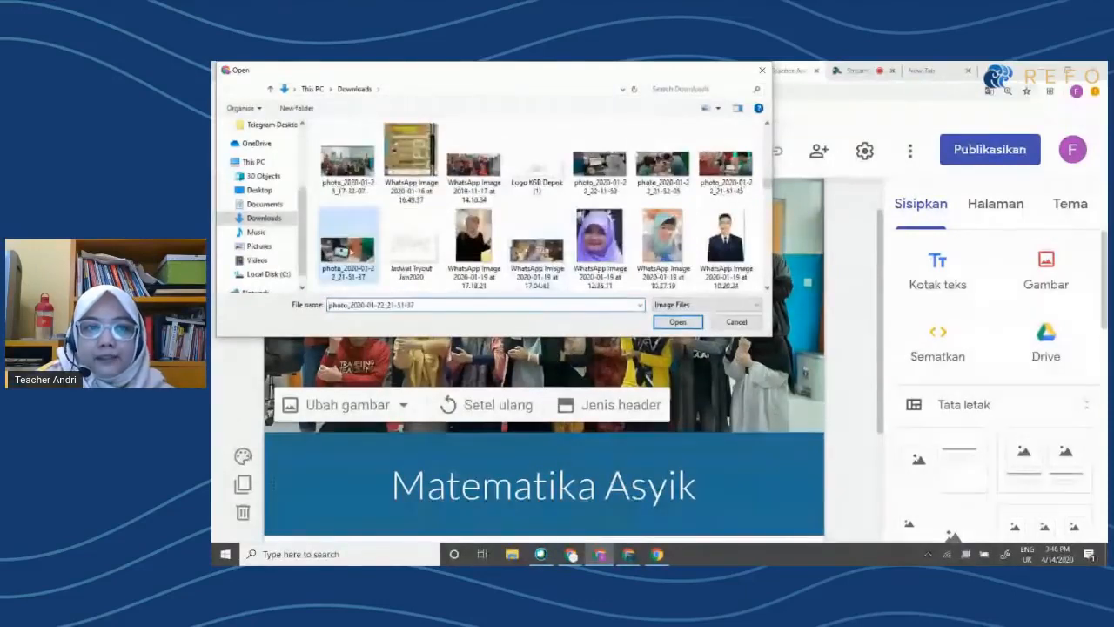
{"action": "left_click", "coordinate": [665, 323]}
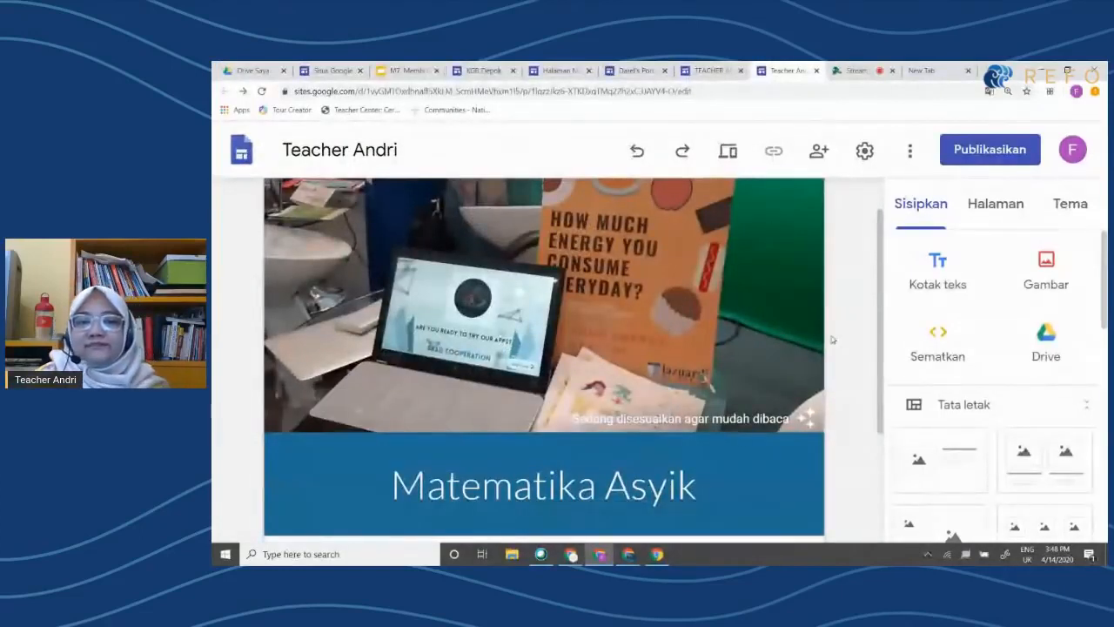
Switch off the readability darkening on the new header photo.
{"action": "mouse_move", "coordinate": [805, 396]}
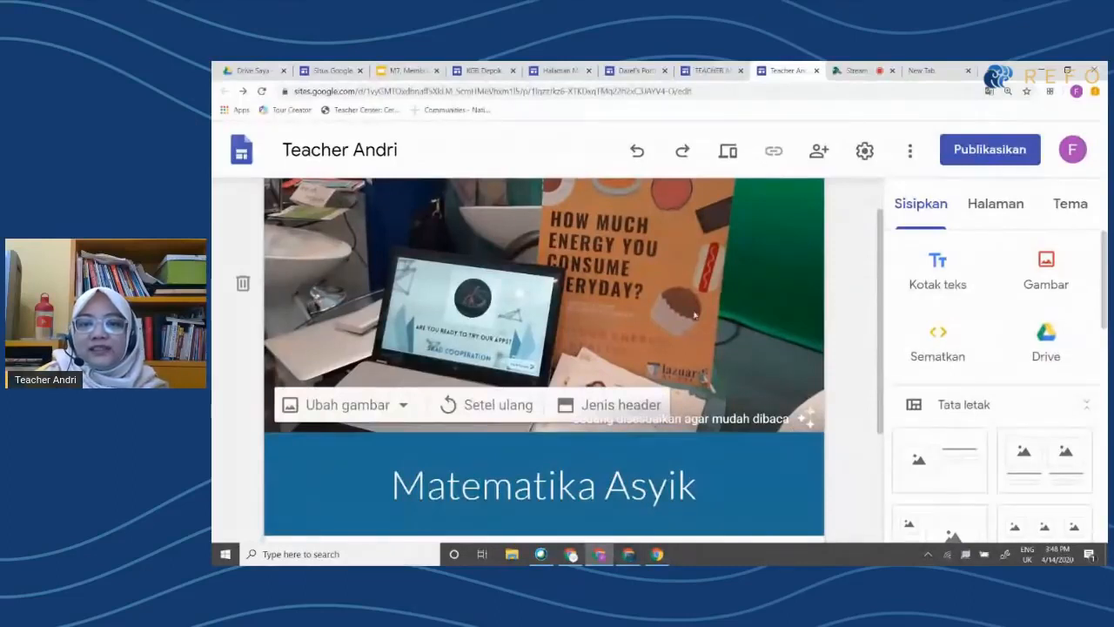
{"action": "mouse_move", "coordinate": [879, 367]}
{"action": "left_mouse_down"}
{"action": "mouse_move", "coordinate": [879, 358]}
{"action": "mouse_move", "coordinate": [878, 383]}
{"action": "left_mouse_up"}
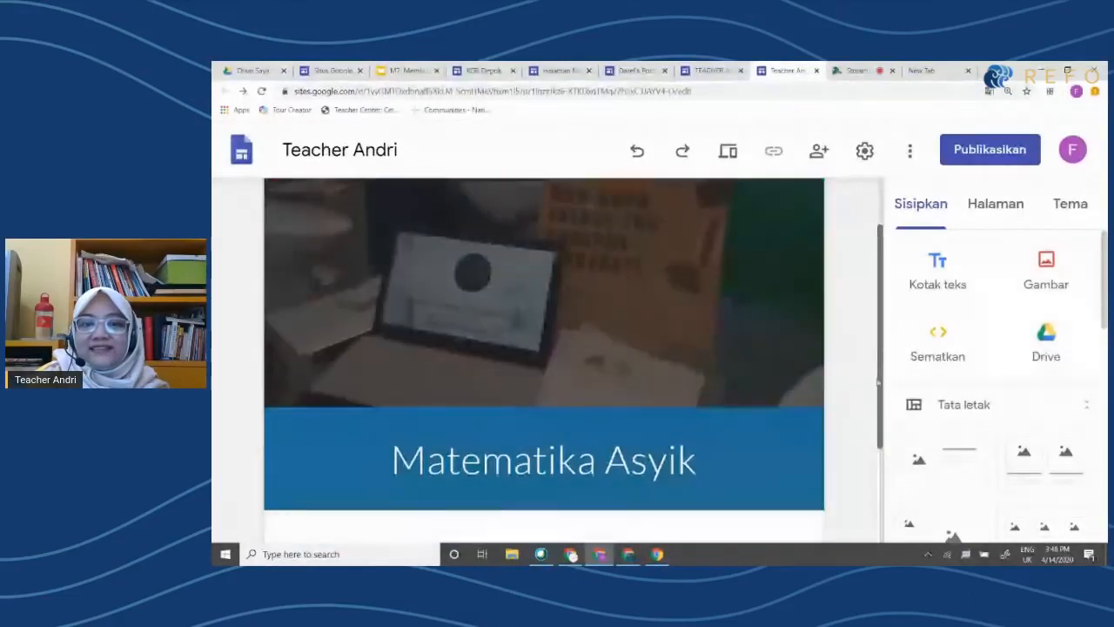
{"action": "left_click", "coordinate": [804, 393]}
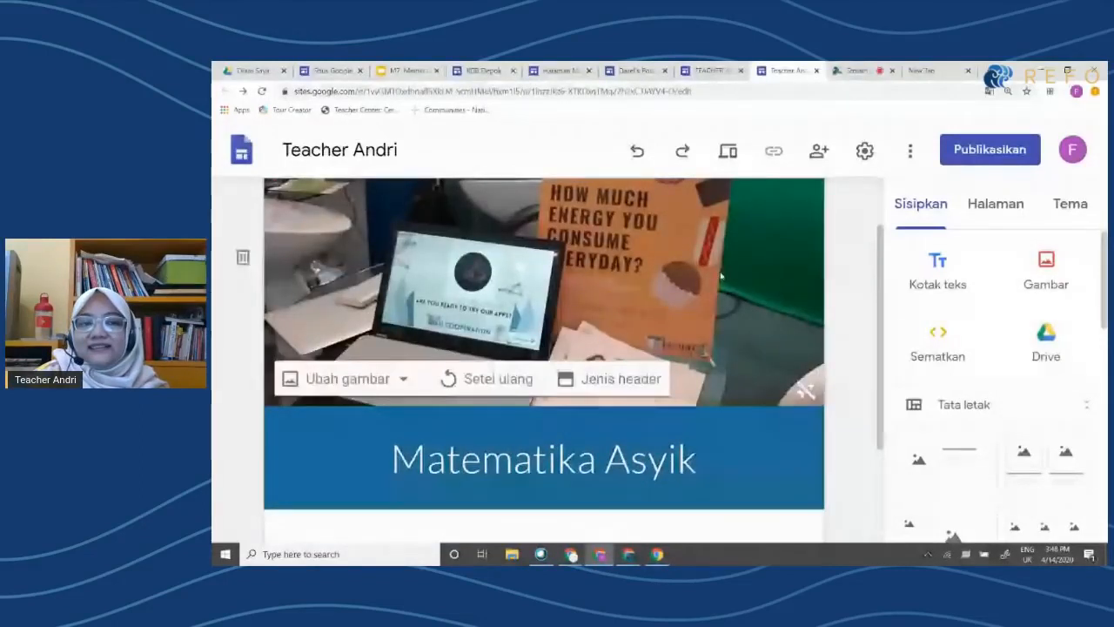
{"action": "left_click_drag", "start_coordinate": [883, 370], "coordinate": [886, 302]}
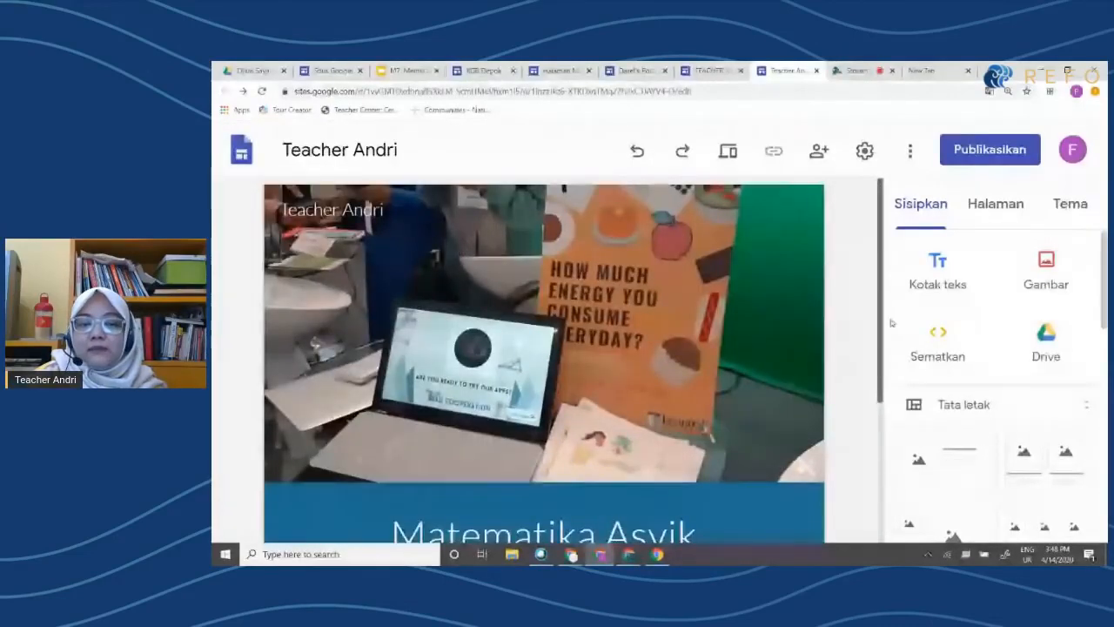
{"action": "left_click_drag", "start_coordinate": [891, 320], "coordinate": [887, 481]}
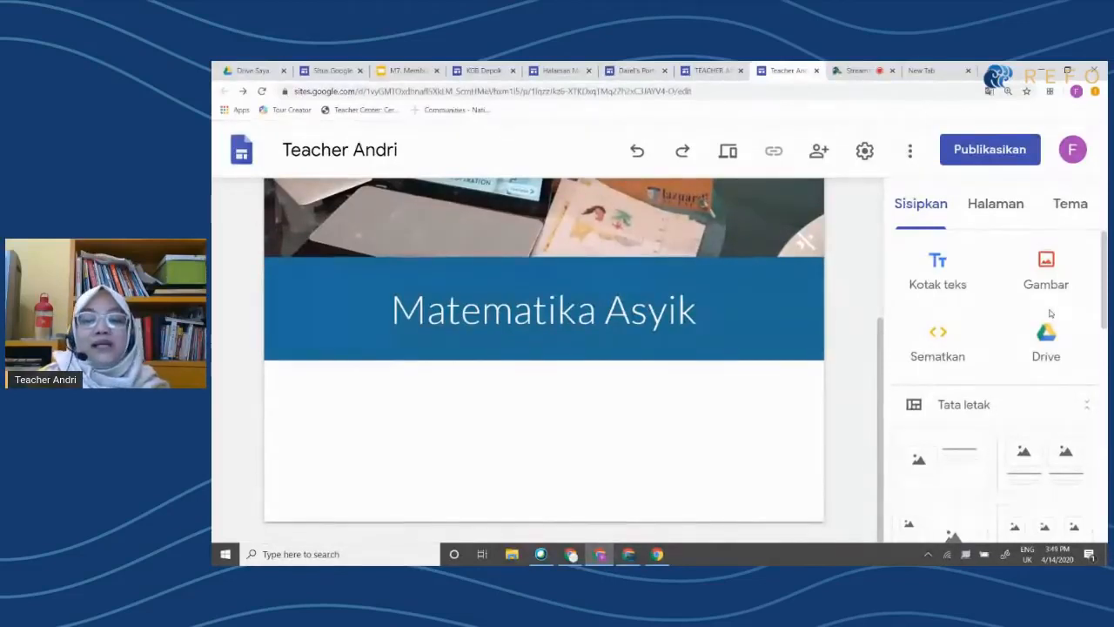
Add a text box below the title containing "Matematika itu asyik deh.".
{"action": "left_click", "coordinate": [938, 266]}
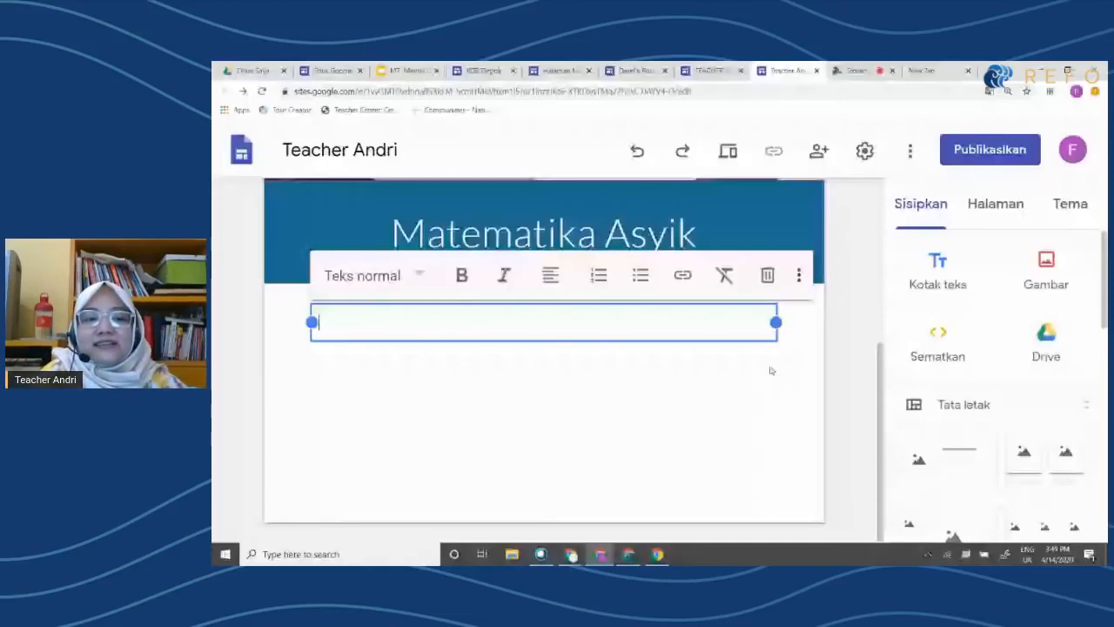
{"action": "type", "text": "Matematika itu asyik deh"}
{"action": "type", "text": "."}
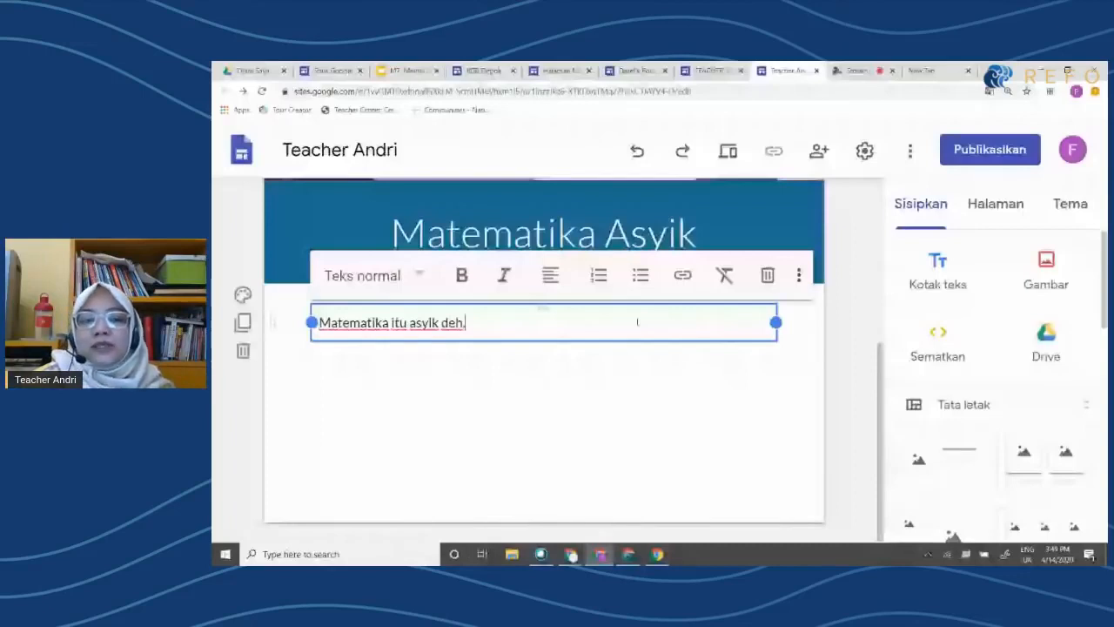
{"action": "left_click", "coordinate": [614, 376]}
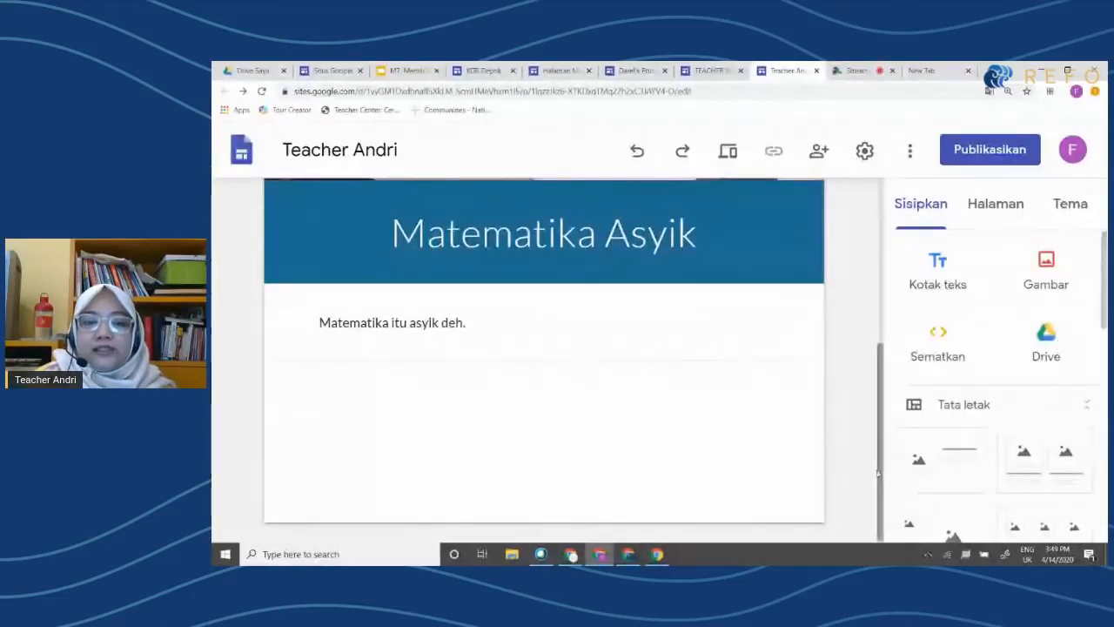
Upload the blue cube image from the Downloads folder into the empty area below the text.
{"action": "double_click", "coordinate": [525, 375]}
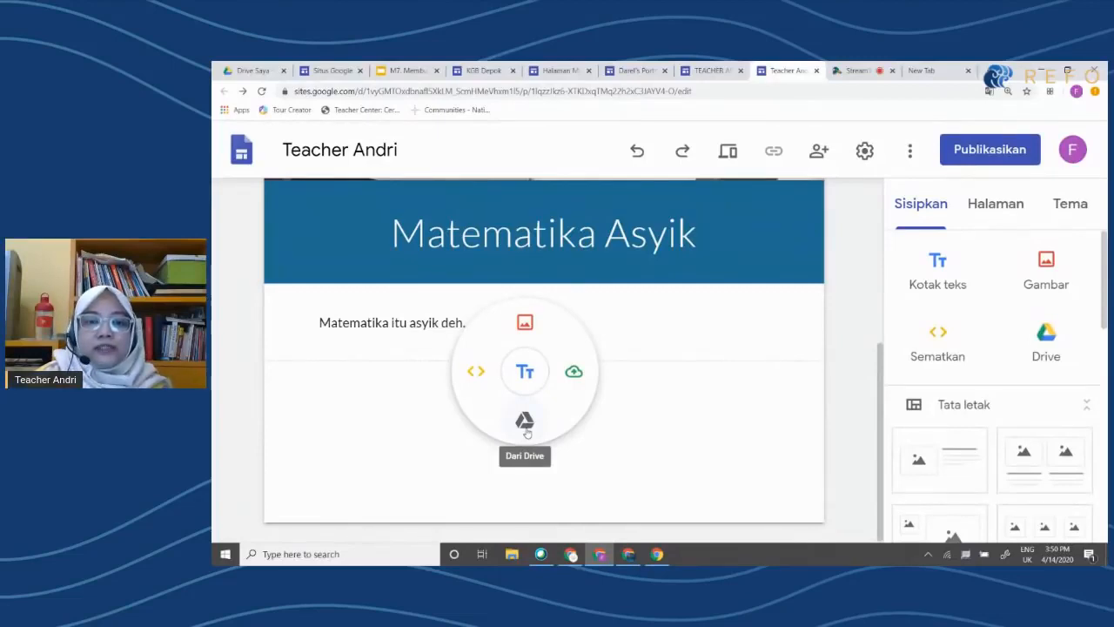
{"action": "left_click", "coordinate": [575, 374]}
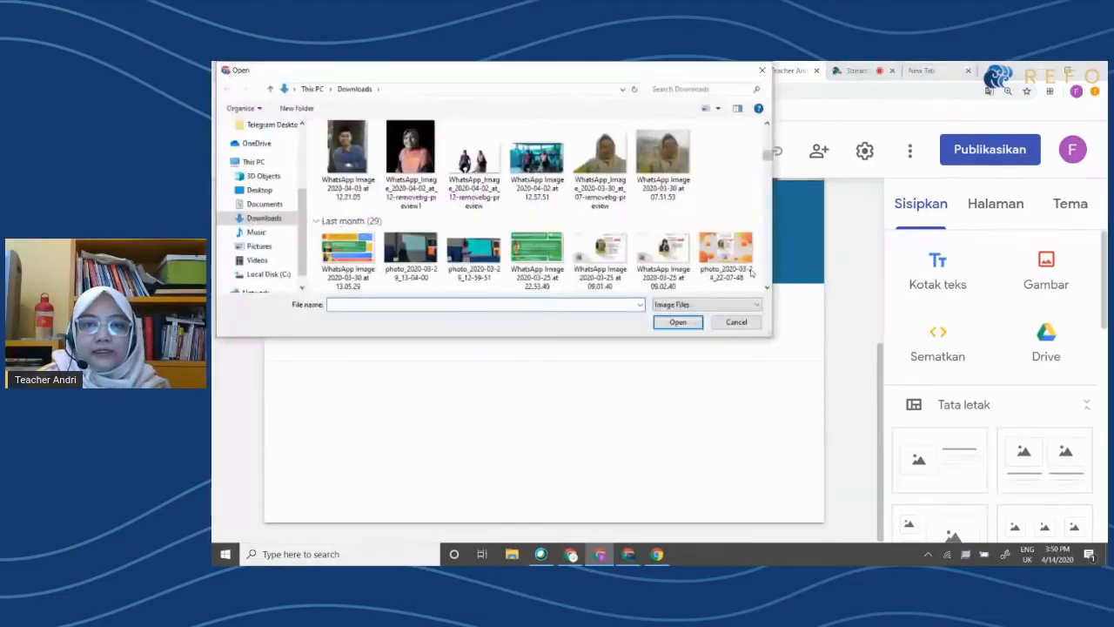
{"action": "mouse_move", "coordinate": [766, 154]}
{"action": "left_mouse_down"}
{"action": "mouse_move", "coordinate": [767, 255]}
{"action": "mouse_move", "coordinate": [766, 235]}
{"action": "left_mouse_up"}
{"action": "left_click", "coordinate": [410, 202]}
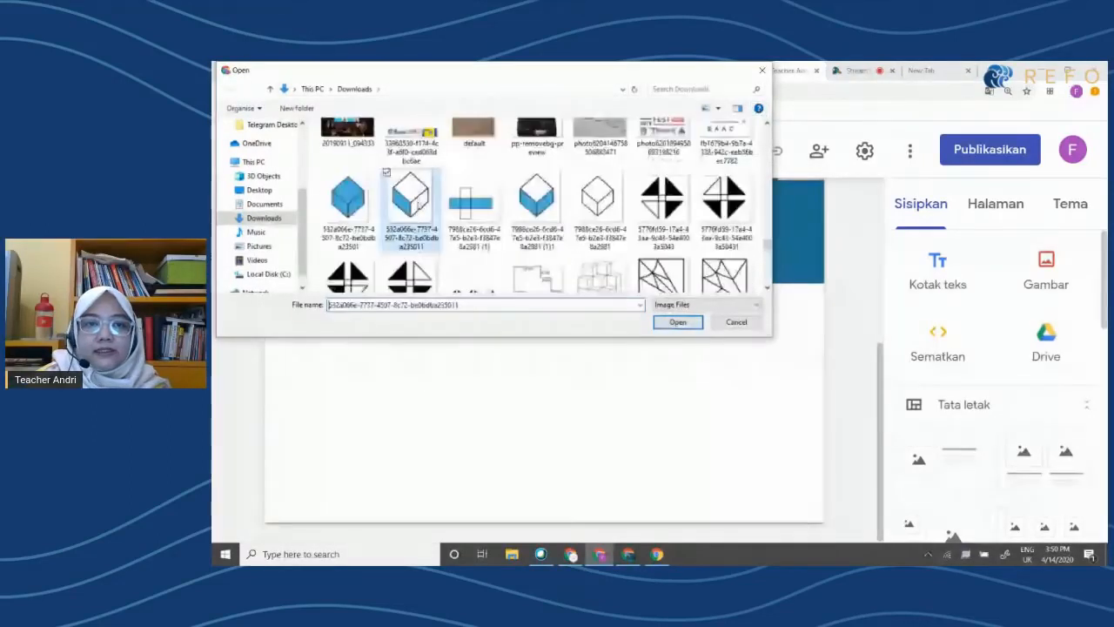
{"action": "left_click", "coordinate": [677, 322]}
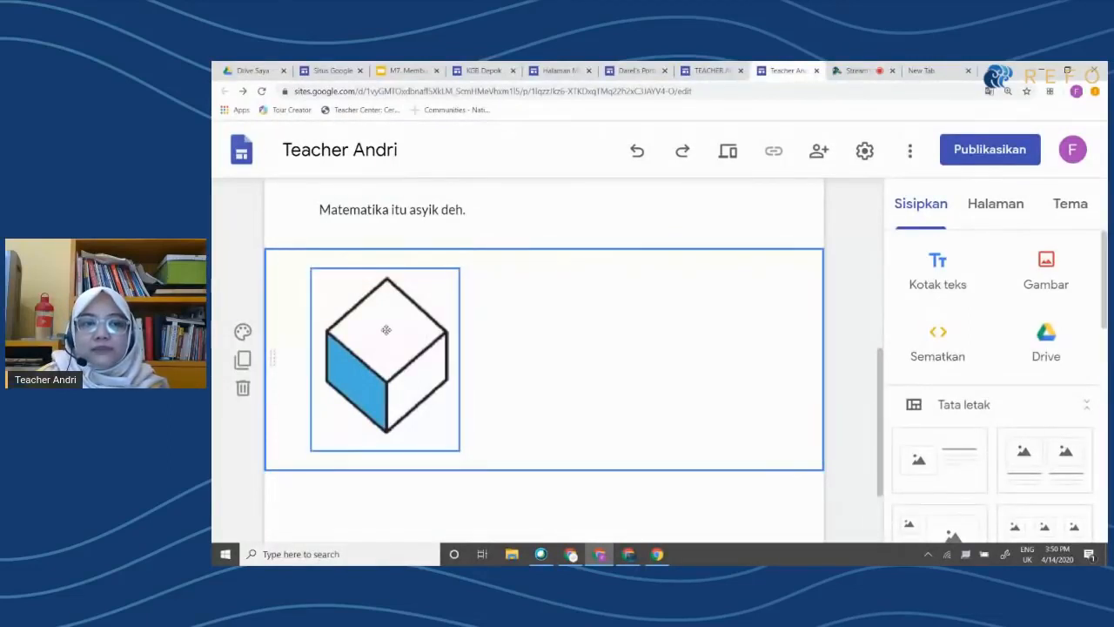
Move the cube image into the text section alongside the "Matematika itu asyik deh." text box.
{"action": "mouse_move", "coordinate": [387, 330]}
{"action": "left_mouse_down"}
{"action": "mouse_move", "coordinate": [379, 298]}
{"action": "mouse_move", "coordinate": [390, 333]}
{"action": "left_mouse_up"}
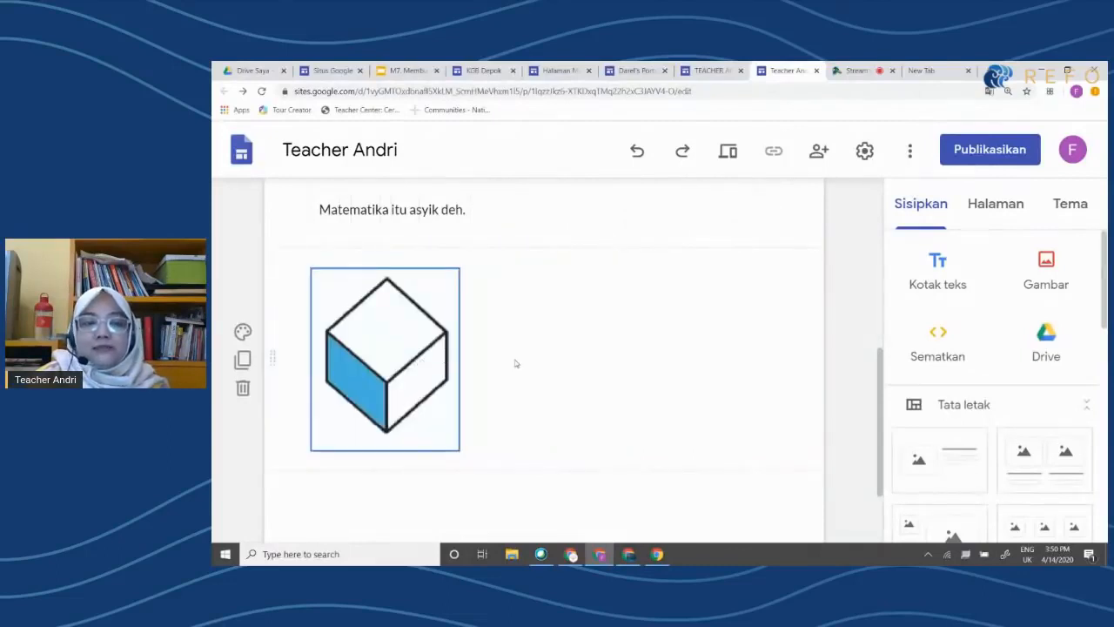
{"action": "scroll", "coordinate": [514, 363], "scroll_direction": "up", "scroll_amount": 1}
{"action": "left_click_drag", "start_coordinate": [410, 408], "coordinate": [313, 263]}
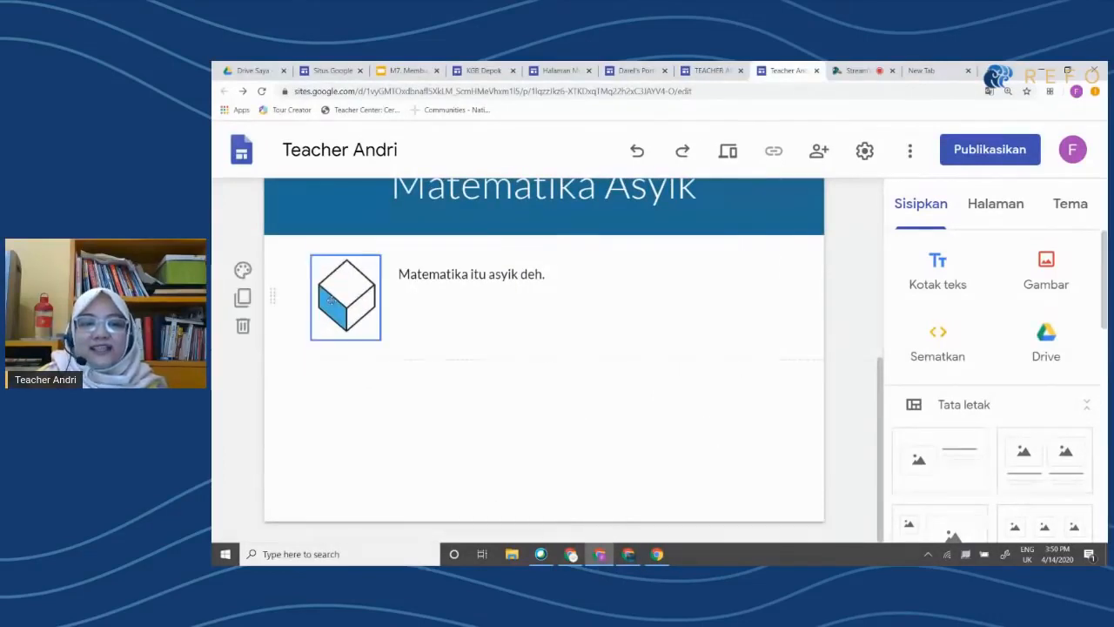
{"action": "left_click_drag", "start_coordinate": [331, 298], "coordinate": [544, 305]}
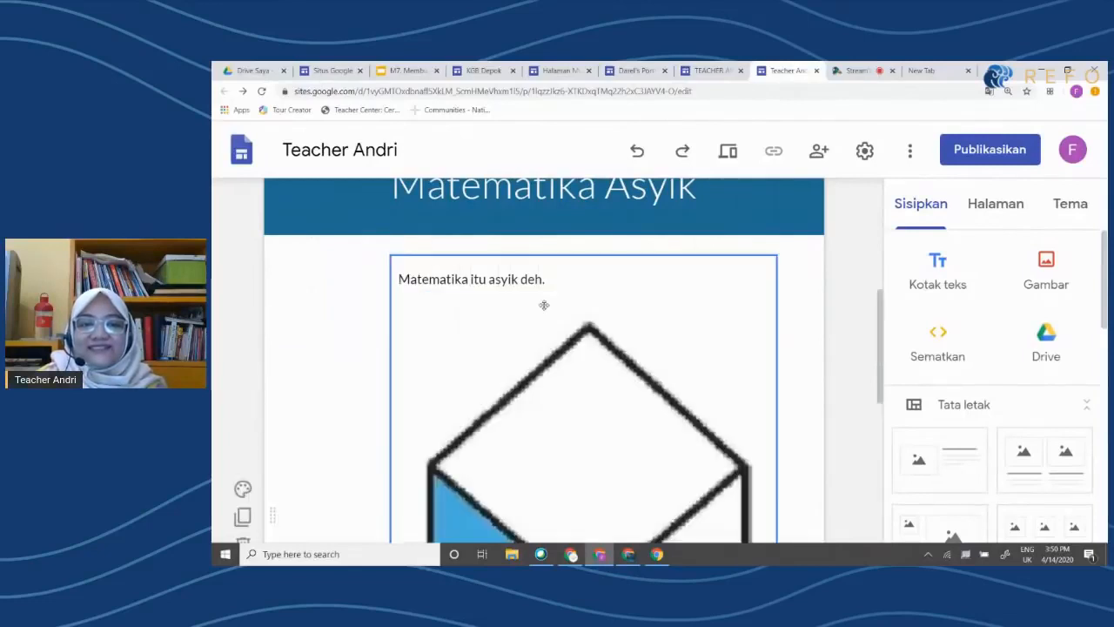
{"action": "left_click", "coordinate": [513, 377]}
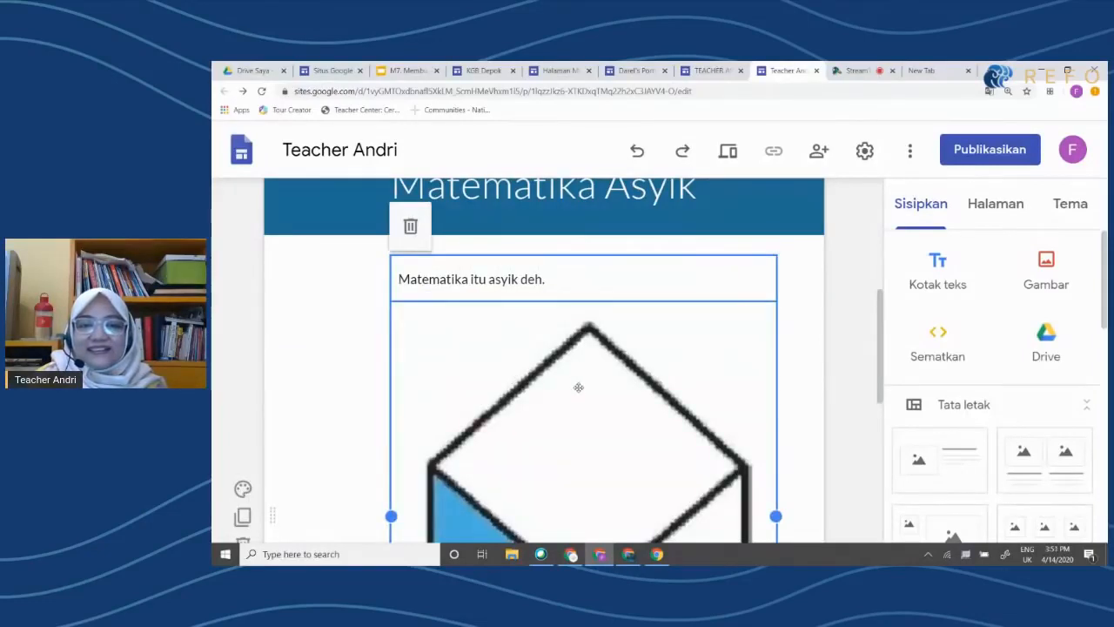
{"action": "left_click_drag", "start_coordinate": [617, 378], "coordinate": [352, 331]}
{"action": "left_click_drag", "start_coordinate": [618, 471], "coordinate": [458, 374]}
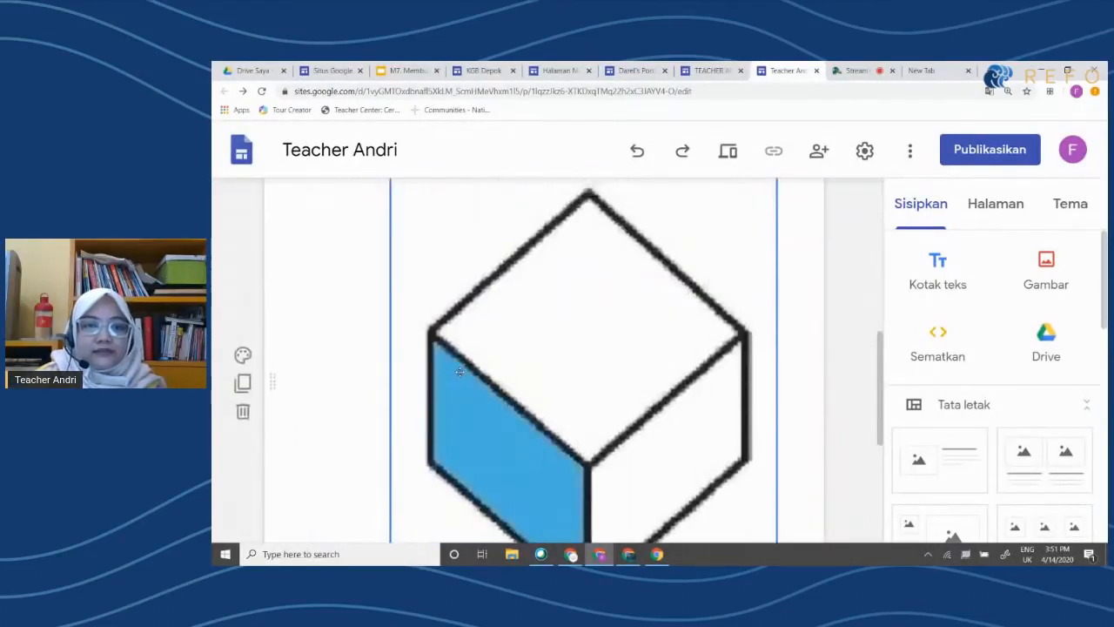
Move the text box to the right of the cube image.
{"action": "scroll", "coordinate": [458, 372], "scroll_direction": "up", "scroll_amount": 2}
{"action": "left_click", "coordinate": [392, 315]}
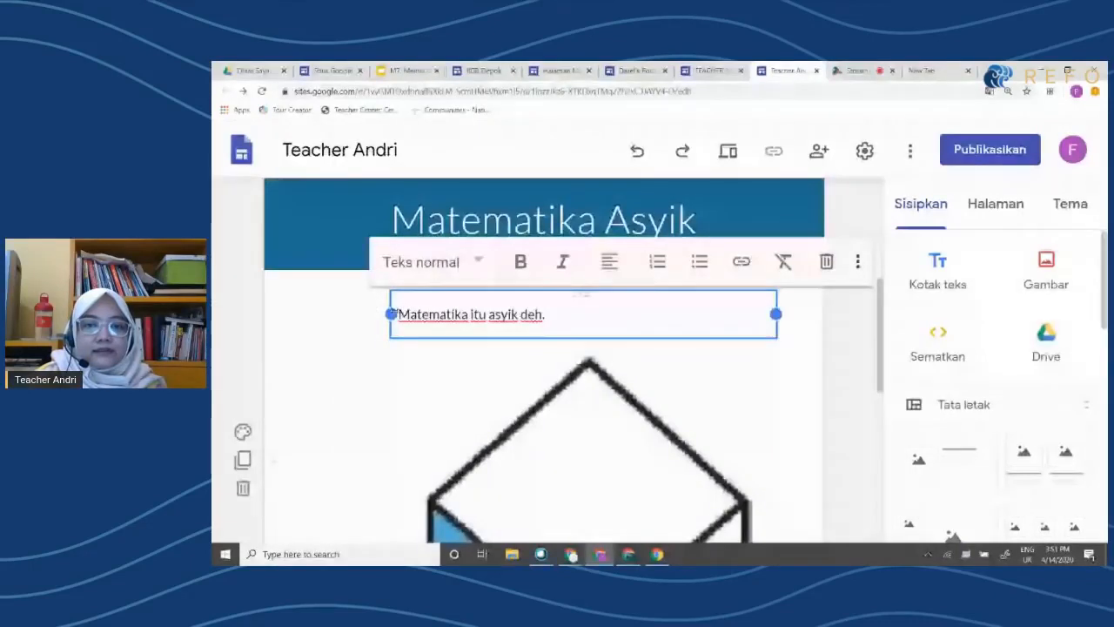
{"action": "left_click_drag", "start_coordinate": [392, 313], "coordinate": [784, 441]}
{"action": "left_click", "coordinate": [667, 476]}
Shrink the cube image to a small thumbnail at the section's left edge.
{"action": "scroll", "coordinate": [675, 469], "scroll_direction": "down", "scroll_amount": 2}
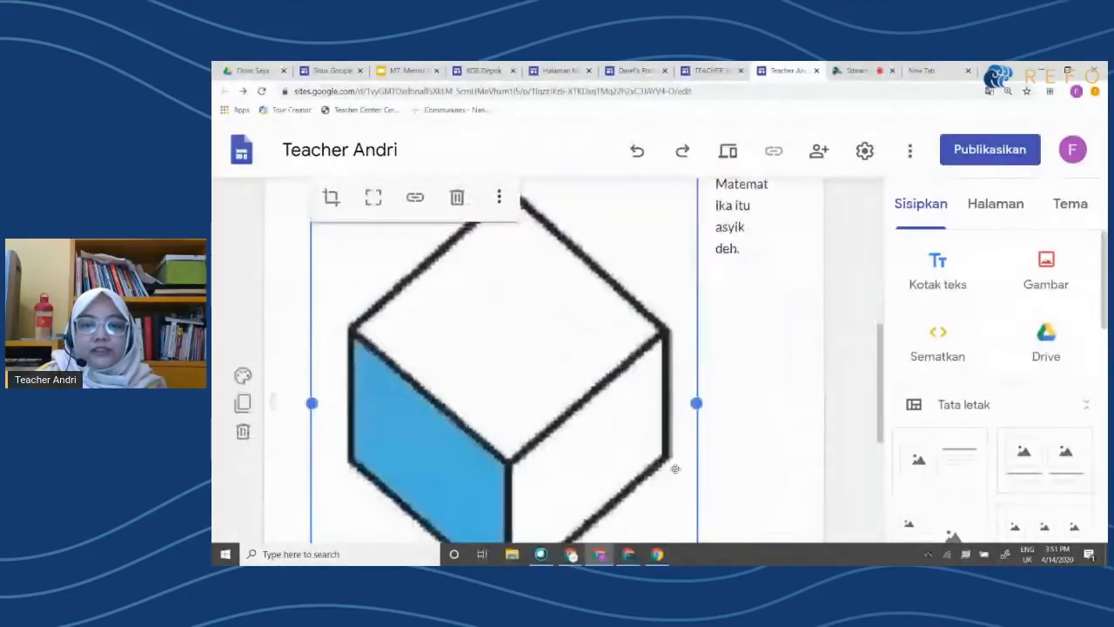
{"action": "scroll", "coordinate": [675, 469], "scroll_direction": "down", "scroll_amount": 2}
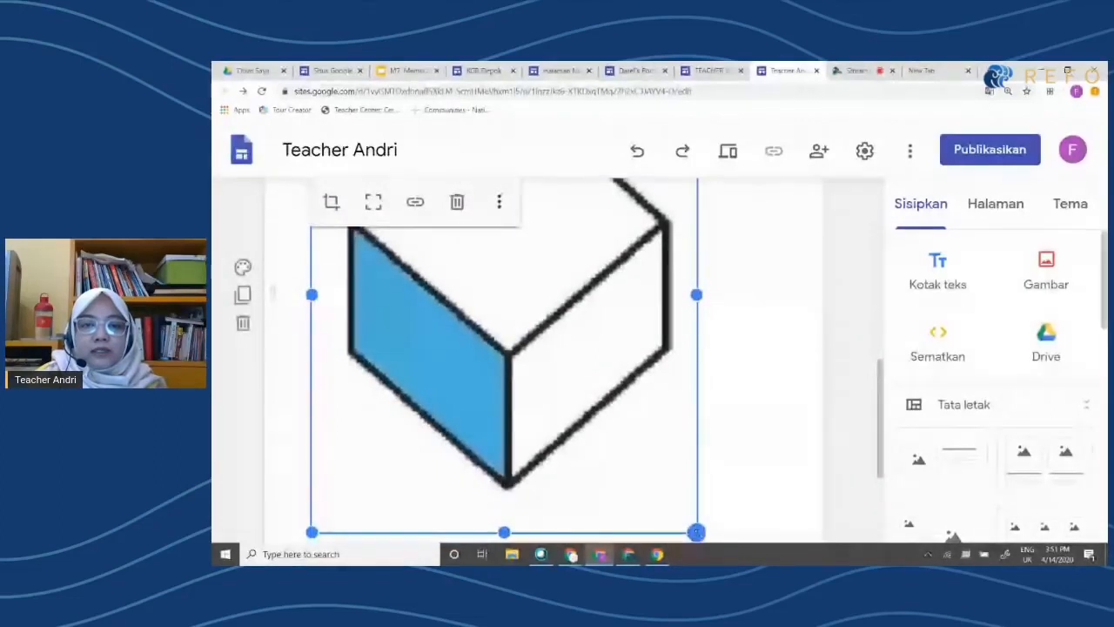
{"action": "left_click_drag", "start_coordinate": [696, 531], "coordinate": [661, 489]}
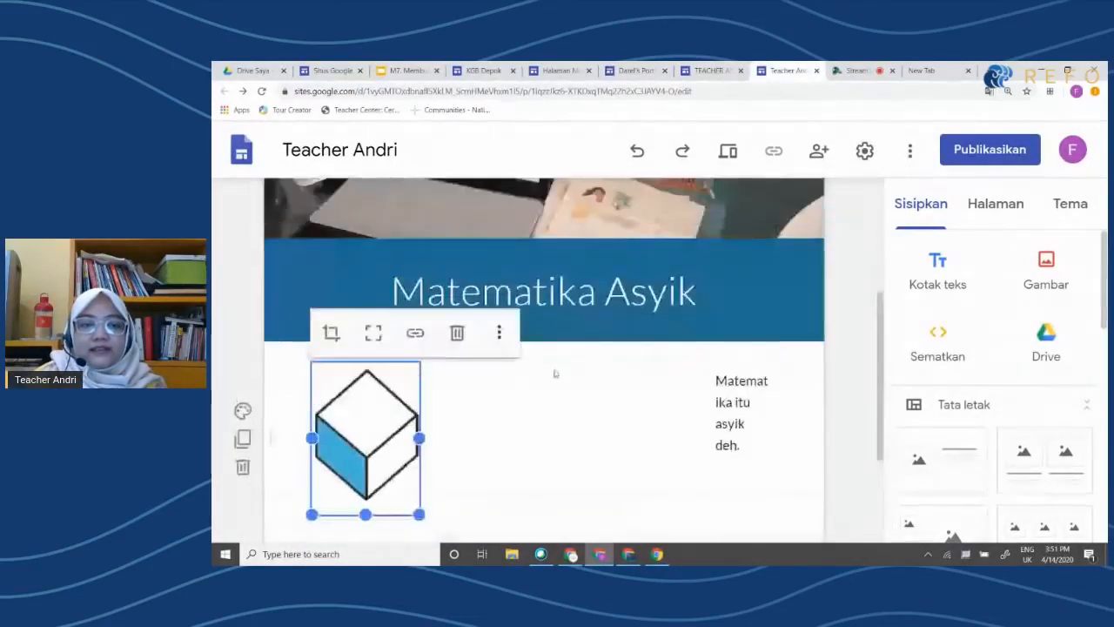
{"action": "left_click_drag", "start_coordinate": [364, 513], "coordinate": [345, 442]}
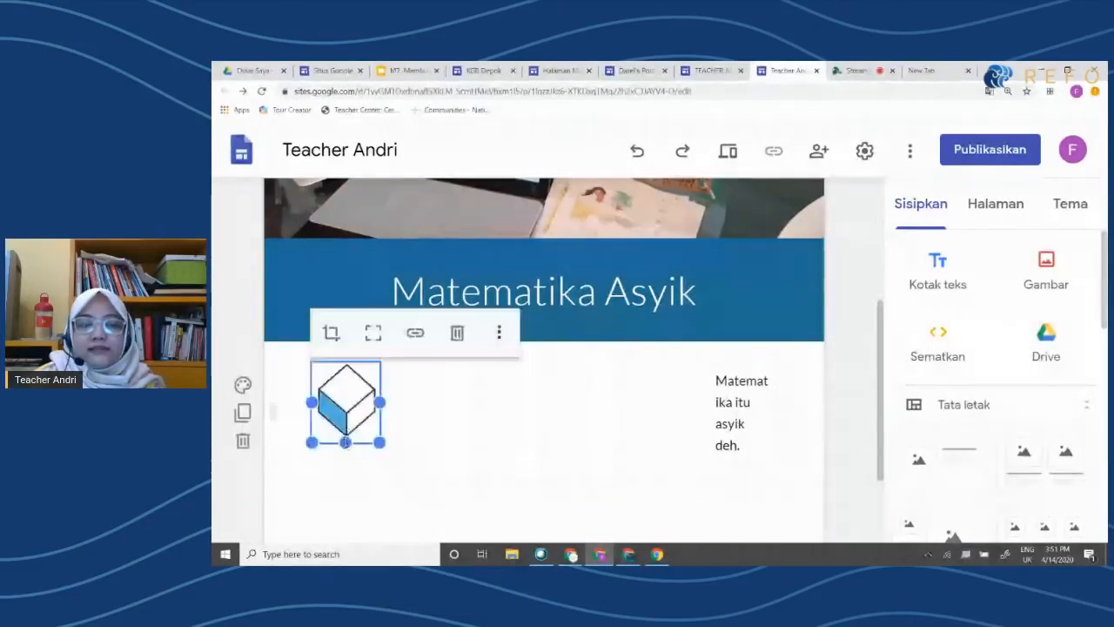
Move the "Matematika itu asyik deh." text box beside the cube image, widening it across the section.
{"action": "left_click", "coordinate": [729, 415]}
{"action": "left_click_drag", "start_coordinate": [707, 411], "coordinate": [411, 405]}
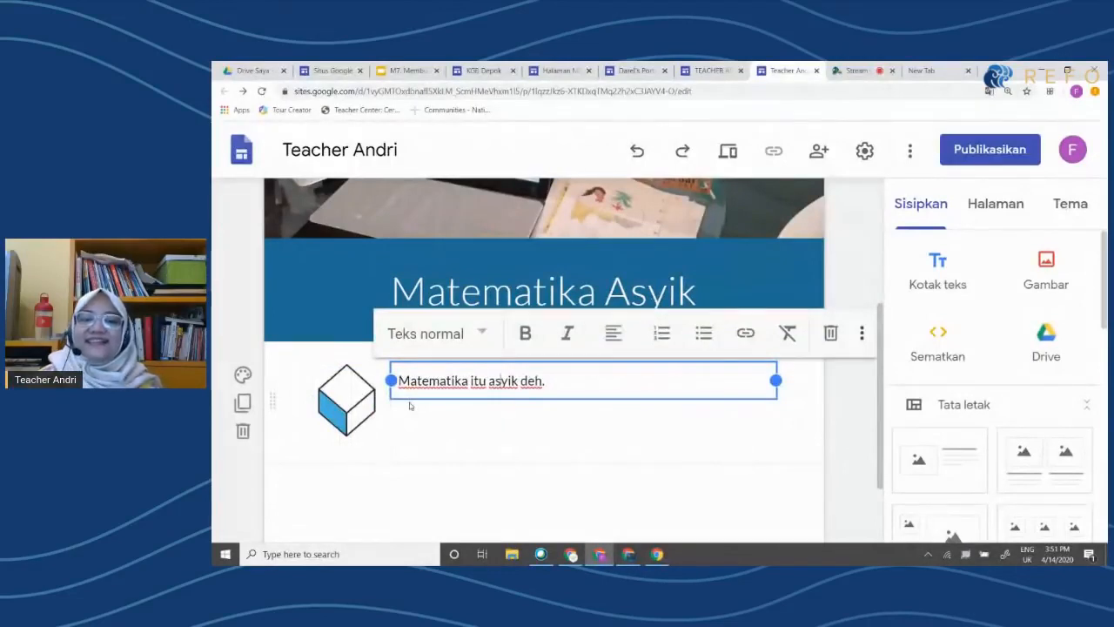
{"action": "left_click", "coordinate": [512, 444]}
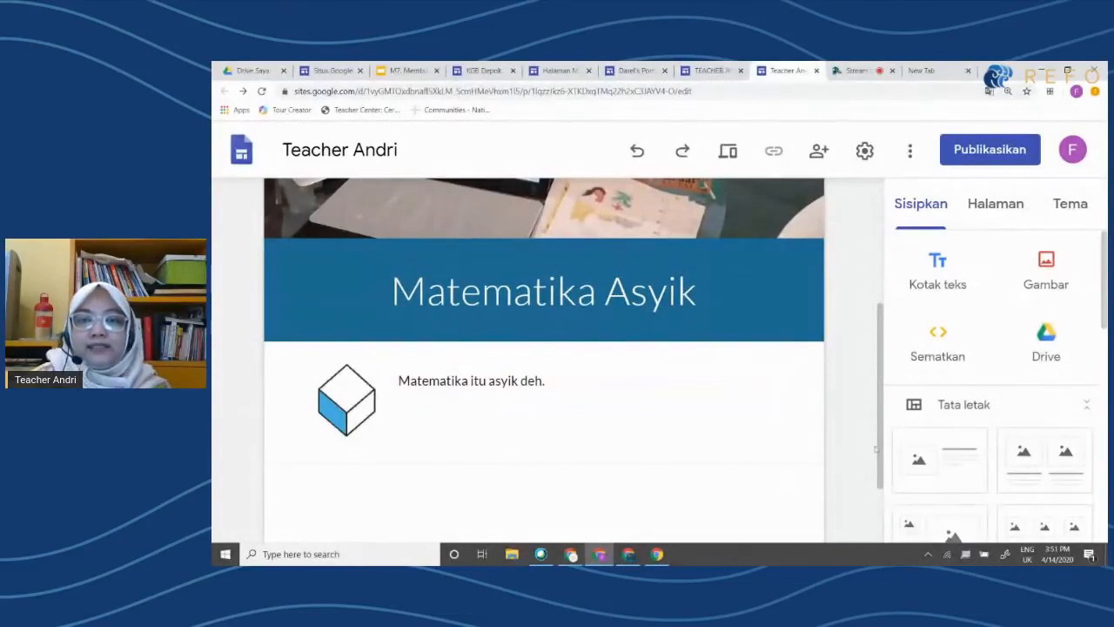
Add a new section with the image-beside-title-and-text layout below the intro section.
{"action": "left_click_drag", "start_coordinate": [875, 421], "coordinate": [875, 491]}
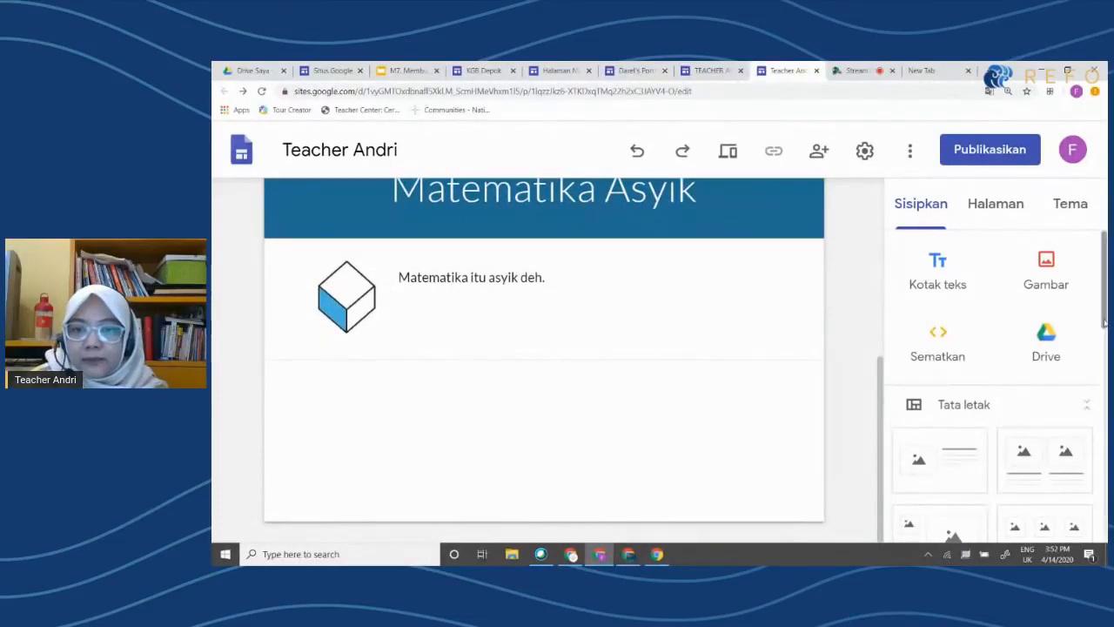
{"action": "scroll", "coordinate": [940, 438], "scroll_direction": "down", "scroll_amount": 3}
{"action": "scroll", "coordinate": [992, 388], "scroll_direction": "down", "scroll_amount": 1}
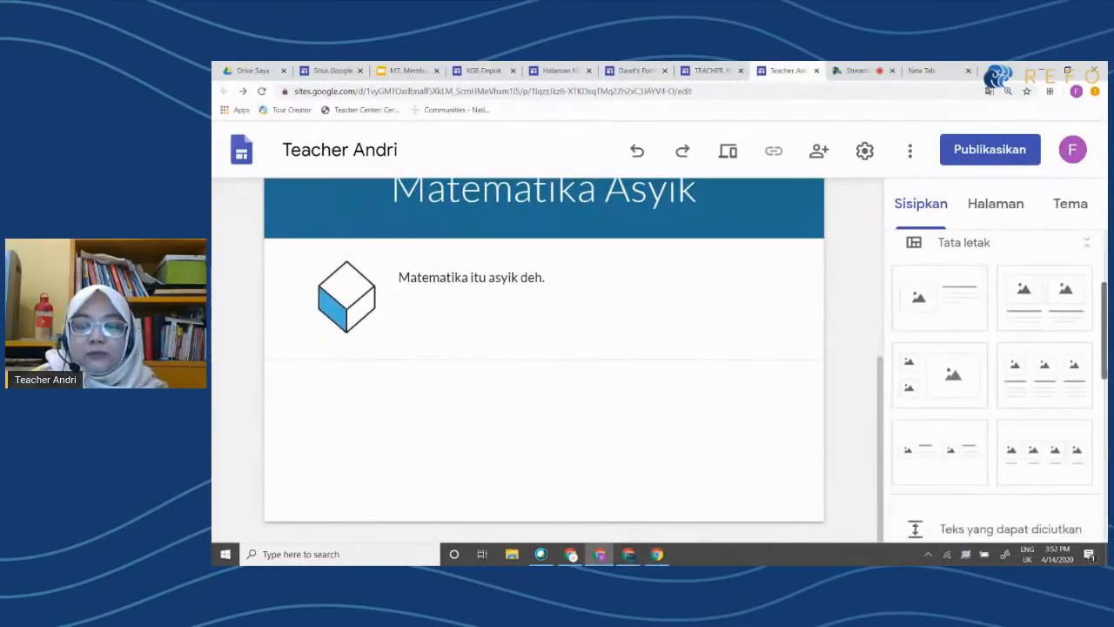
{"action": "scroll", "coordinate": [992, 387], "scroll_direction": "up", "scroll_amount": 1}
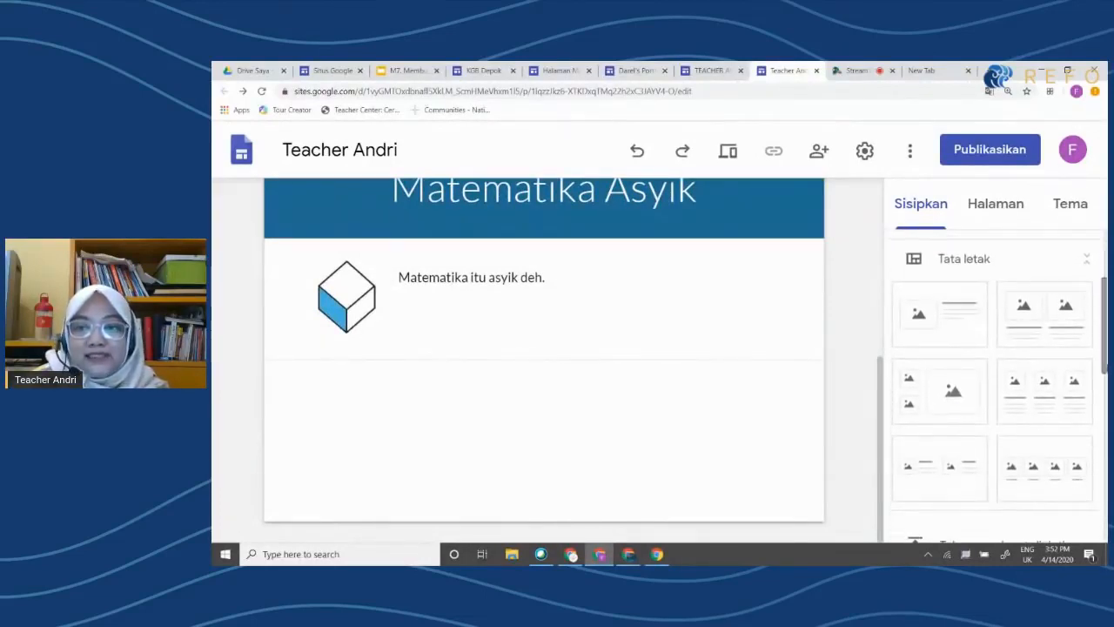
{"action": "left_click", "coordinate": [974, 299]}
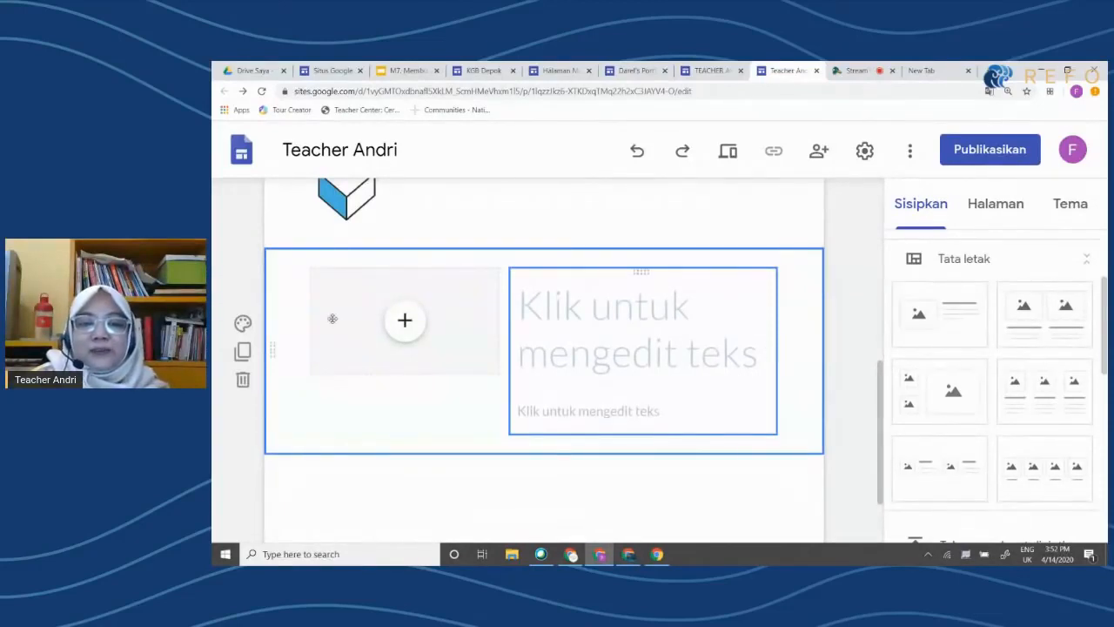
Embed the YouTube video "Corona Dalam Angka: Interpretasi Data" in the layout's image placeholder, searching "interpretasi data corona dalam angka".
{"action": "left_click", "coordinate": [404, 322]}
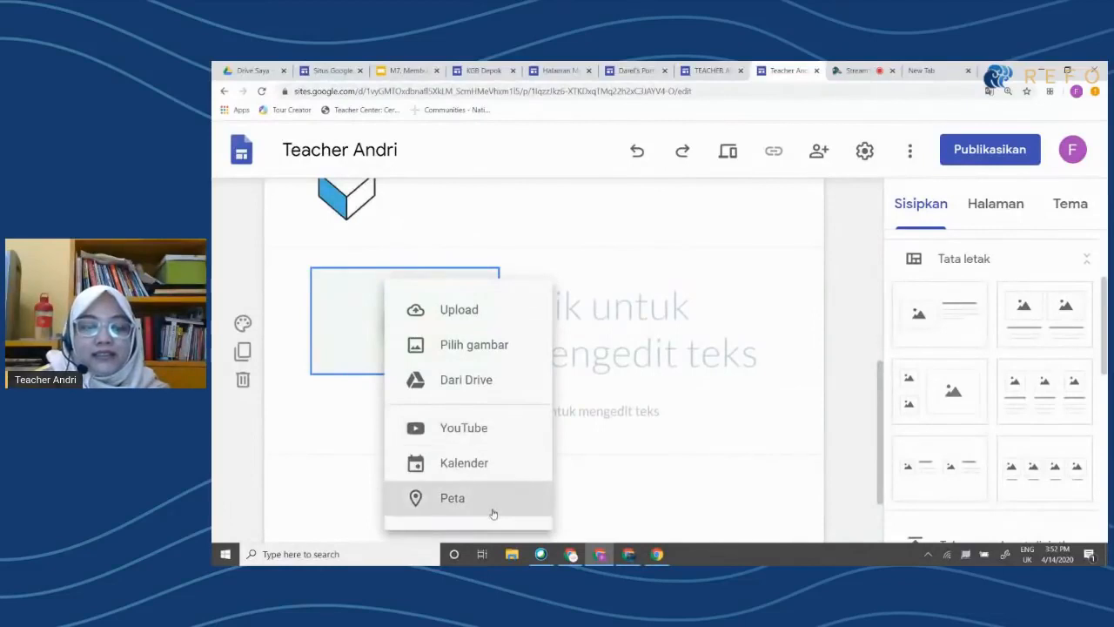
{"action": "left_click", "coordinate": [485, 431]}
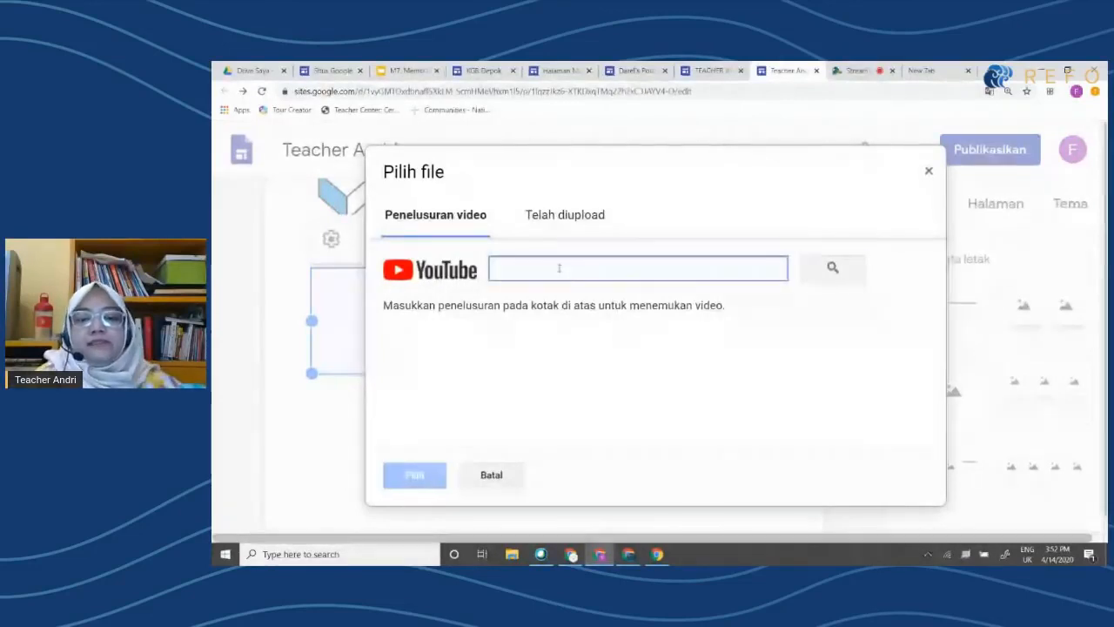
{"action": "type", "text": "mate"}
{"action": "type", "text": "ma"}
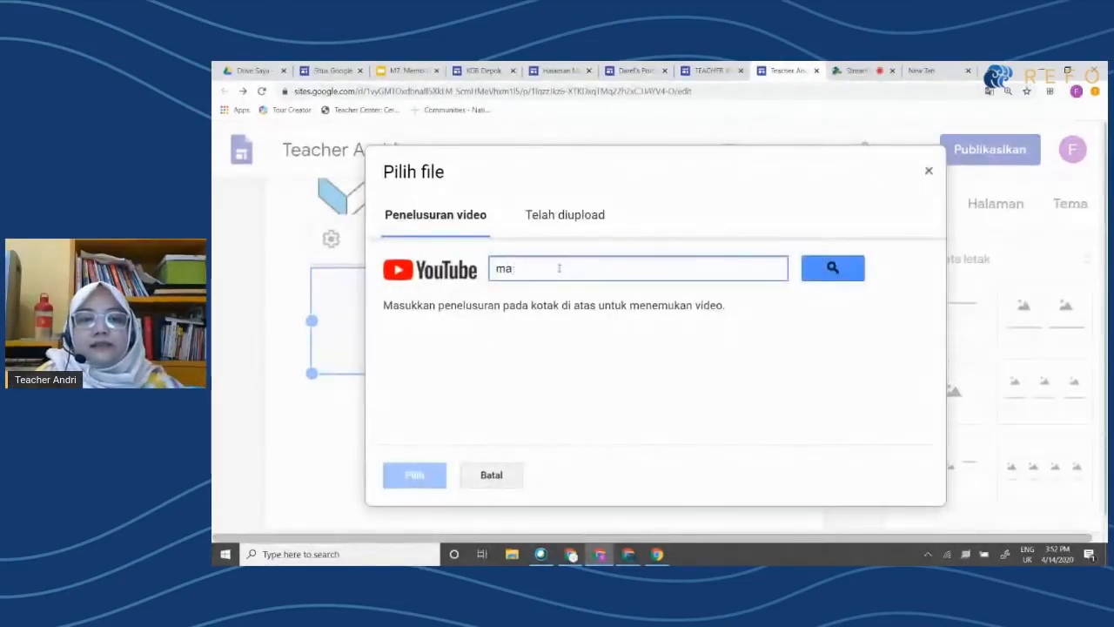
{"action": "key", "text": "BackSpace"}
{"action": "key", "text": "BackSpace"}
{"action": "type", "text": "interpretasi da"}
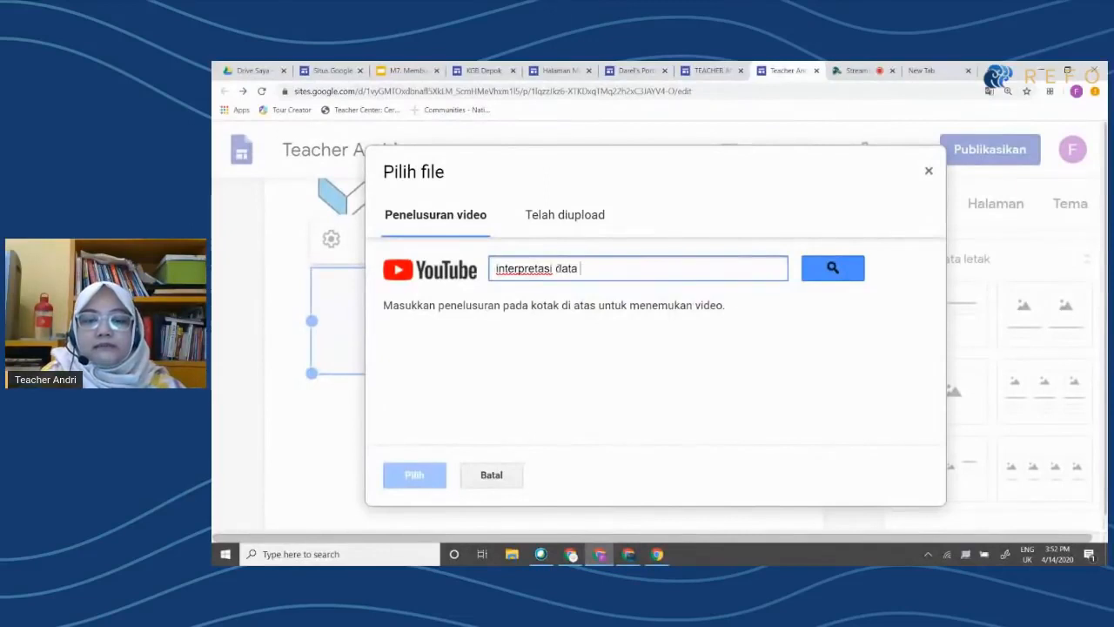
{"action": "type", "text": "ta "}
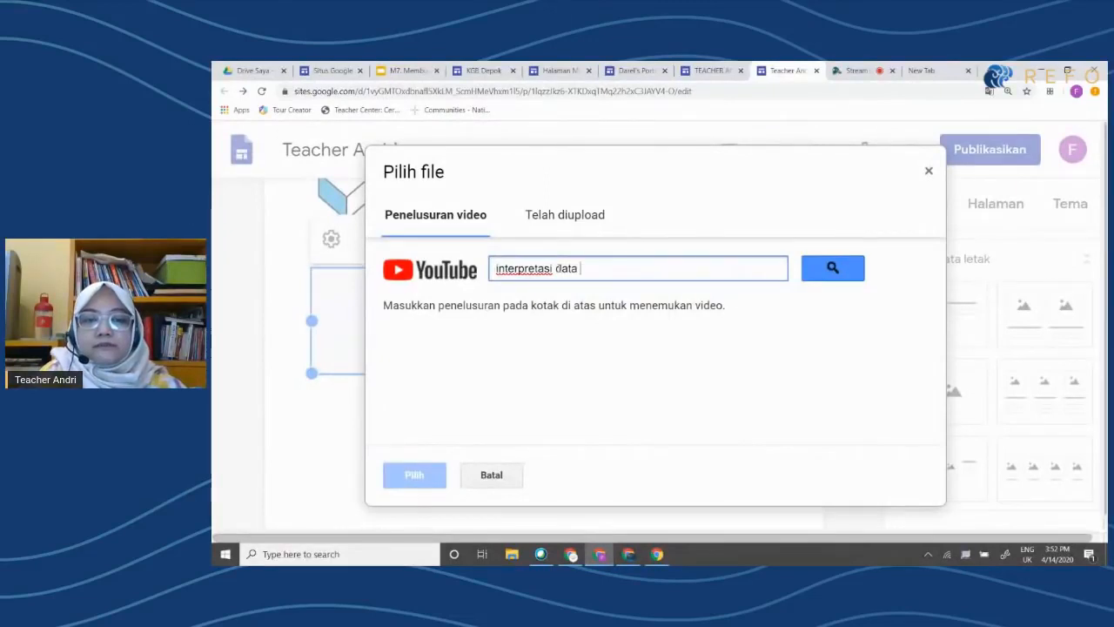
{"action": "type", "text": "corona dalam angka"}
{"action": "key", "text": "Return"}
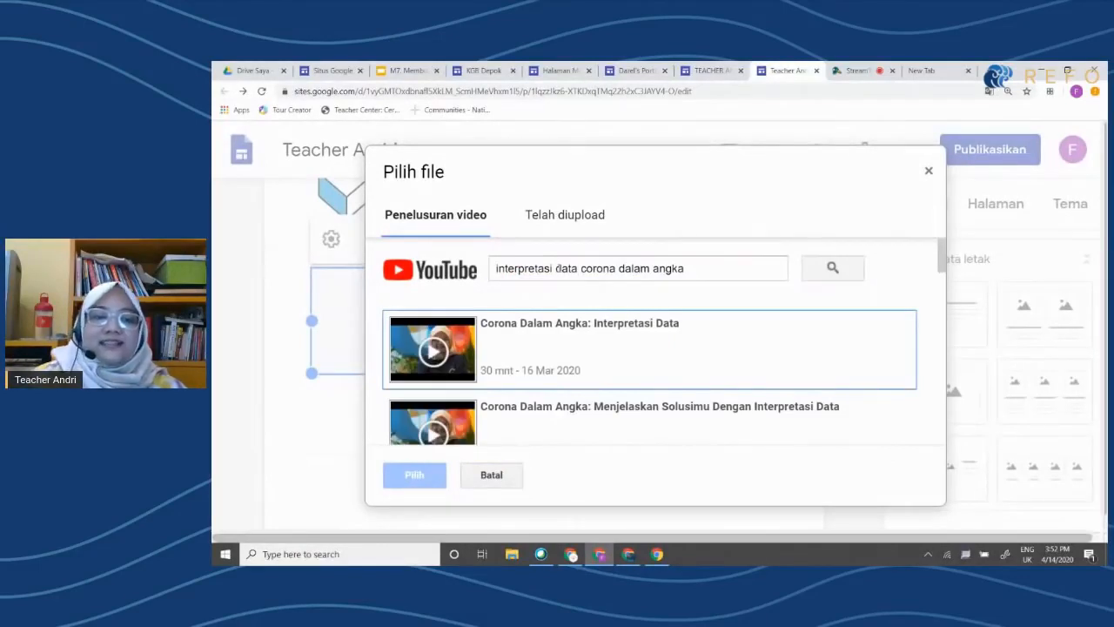
{"action": "left_click", "coordinate": [539, 364]}
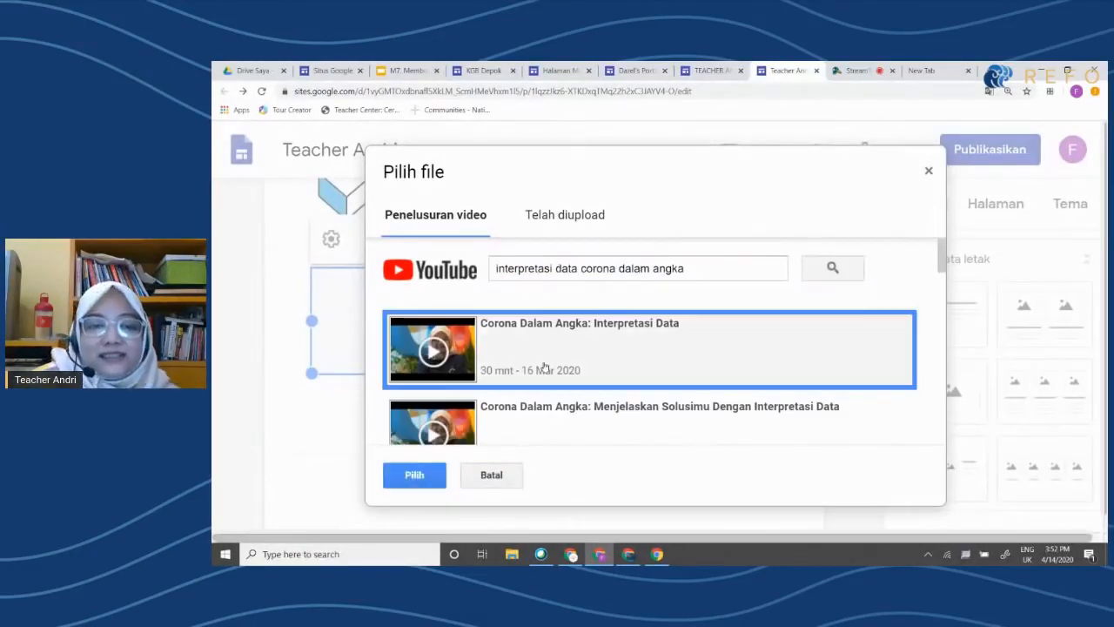
{"action": "left_click", "coordinate": [414, 477]}
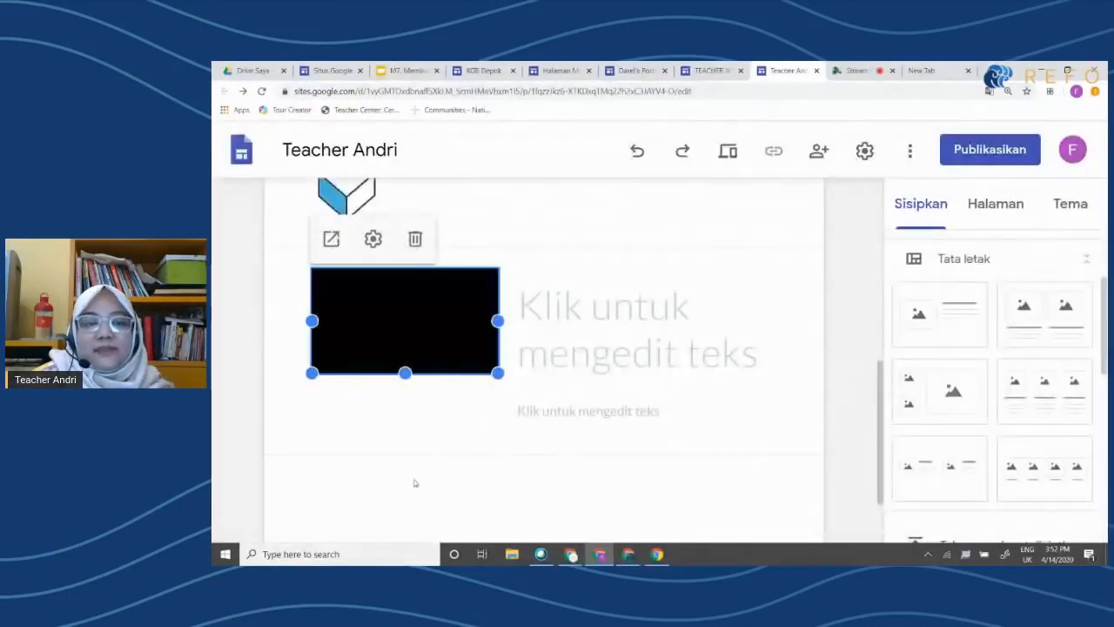
Set the new section's title to "Corona Dalam Angka".
{"action": "left_click", "coordinate": [456, 415]}
{"action": "left_click", "coordinate": [577, 319]}
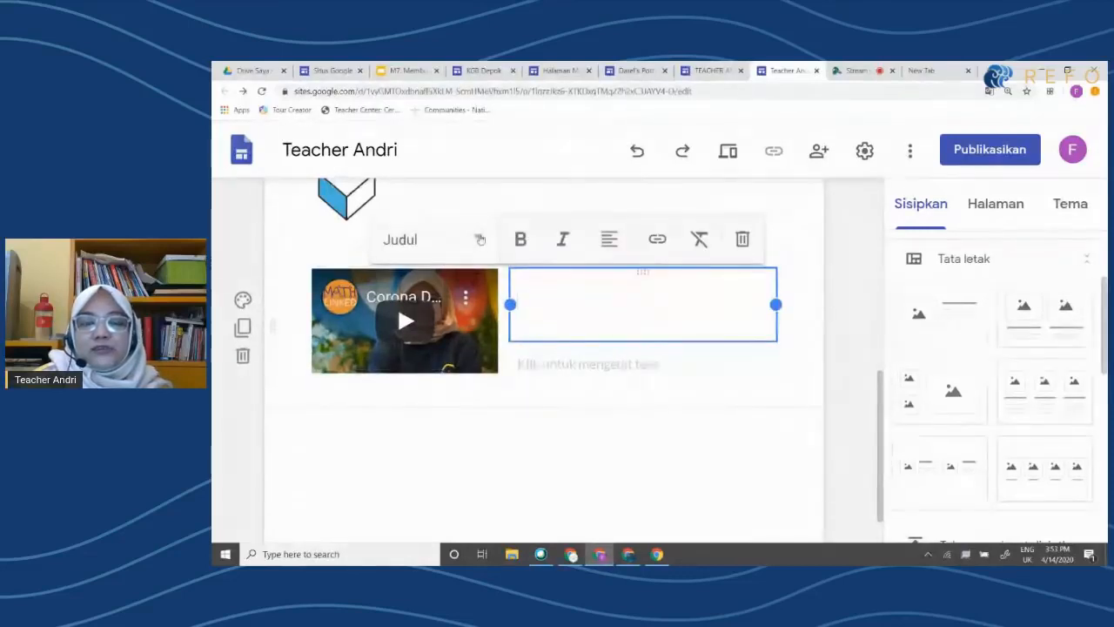
{"action": "left_click", "coordinate": [597, 368]}
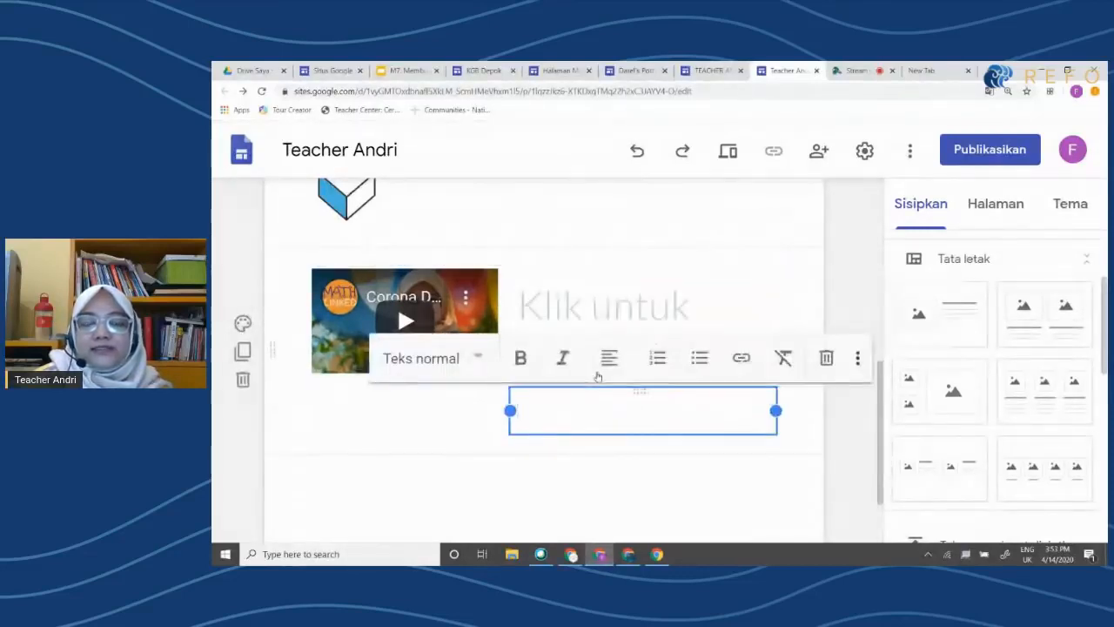
{"action": "left_click", "coordinate": [577, 313]}
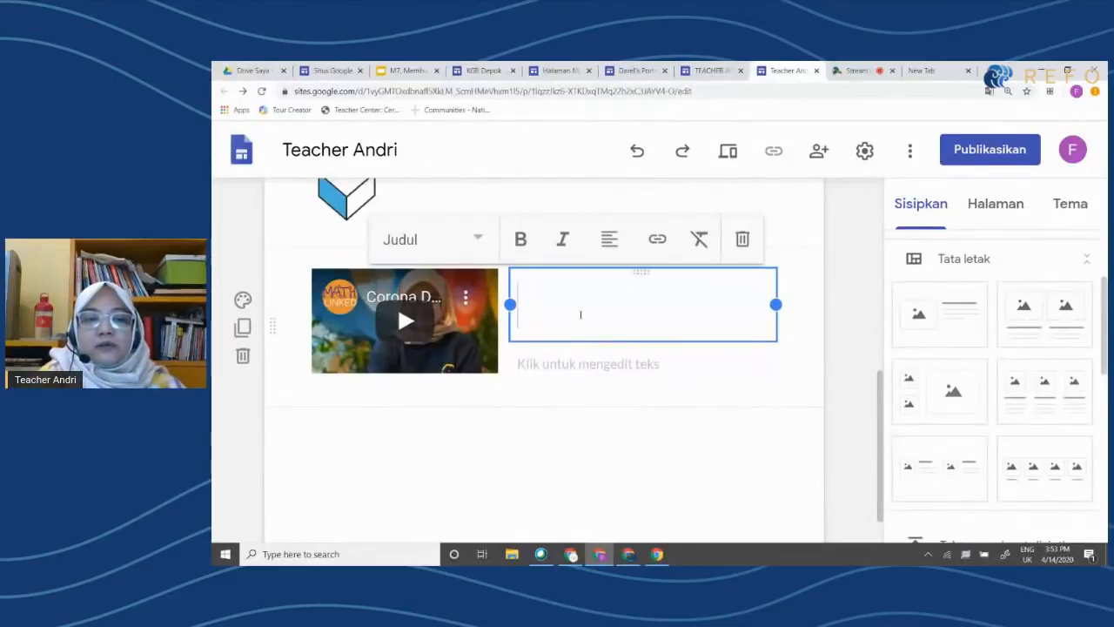
{"action": "type", "text": "Corona Da"}
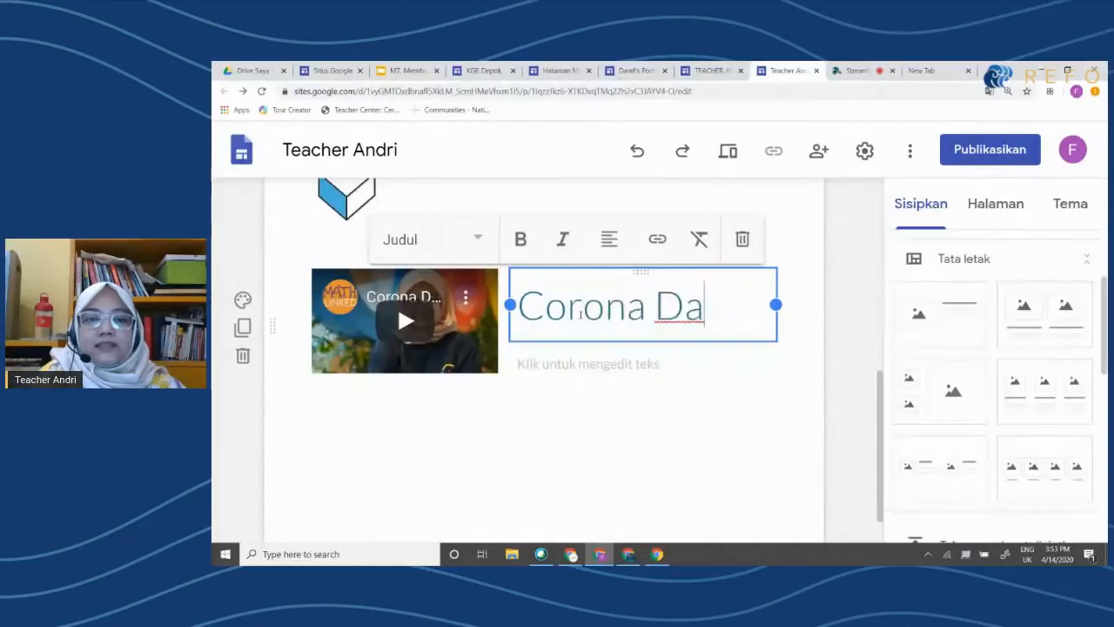
{"action": "type", "text": "lam Angka"}
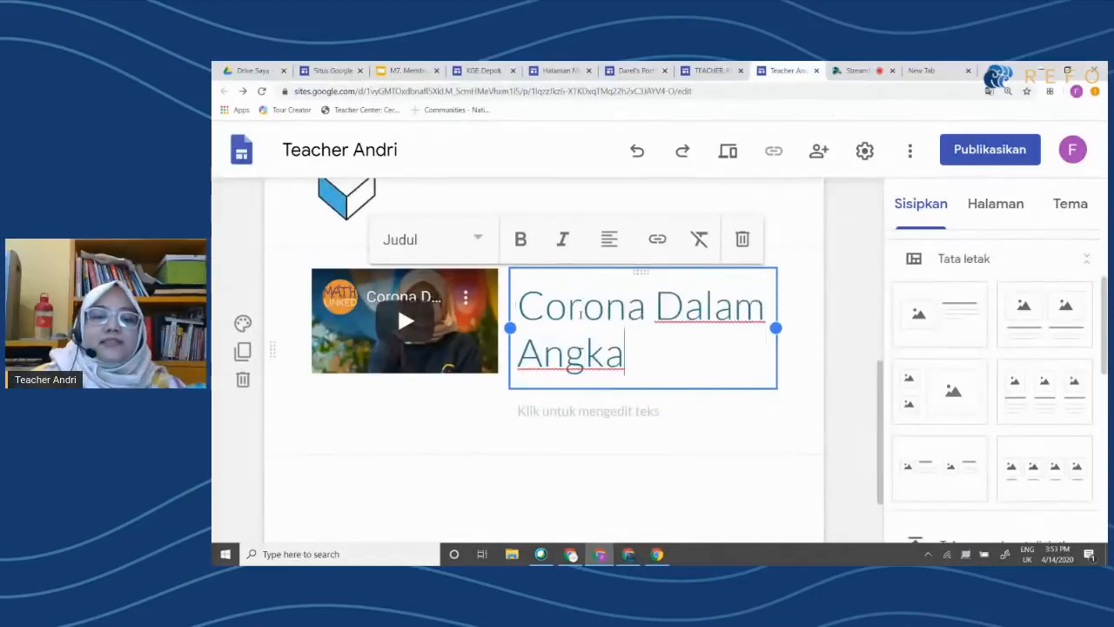
Enter "Interpretasi Data" as the section's body text under the title.
{"action": "left_click", "coordinate": [560, 402]}
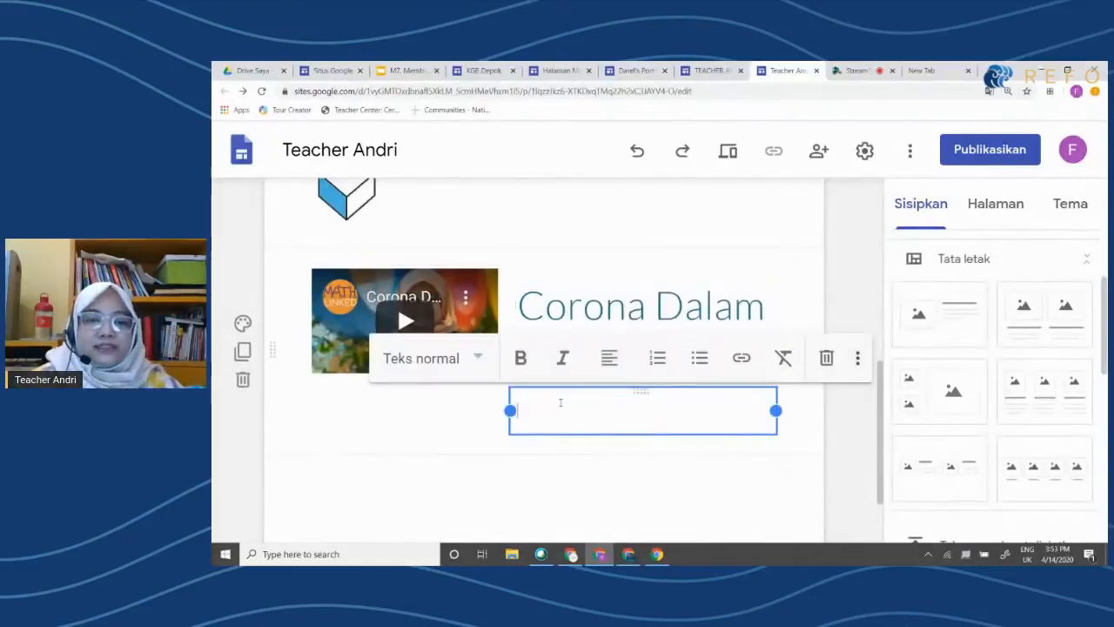
{"action": "type", "text": "In"}
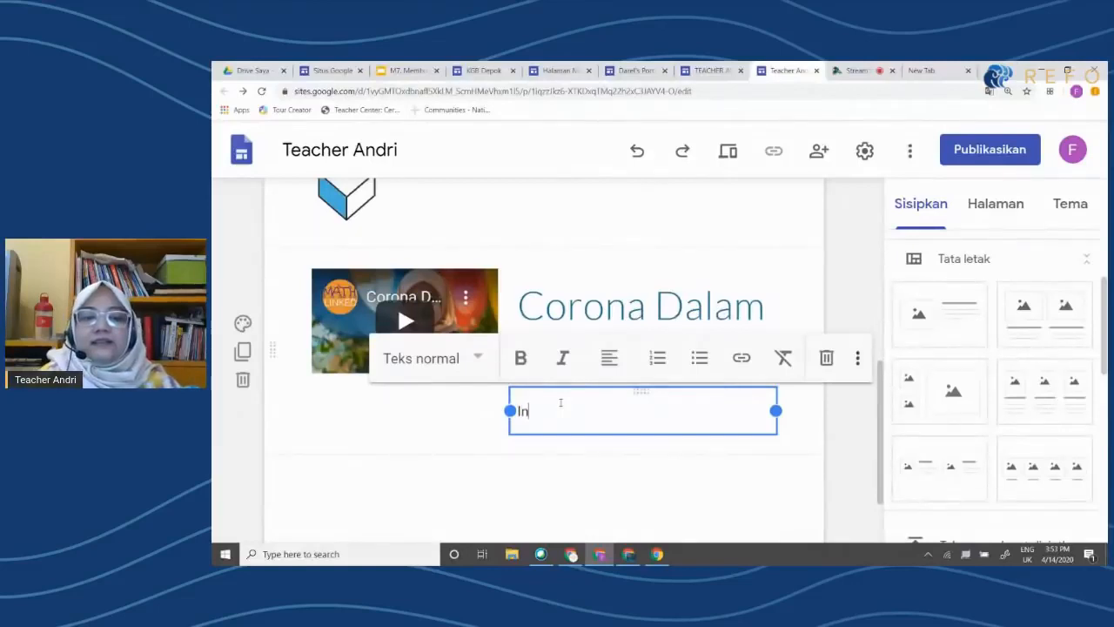
{"action": "type", "text": "terpretasi Data"}
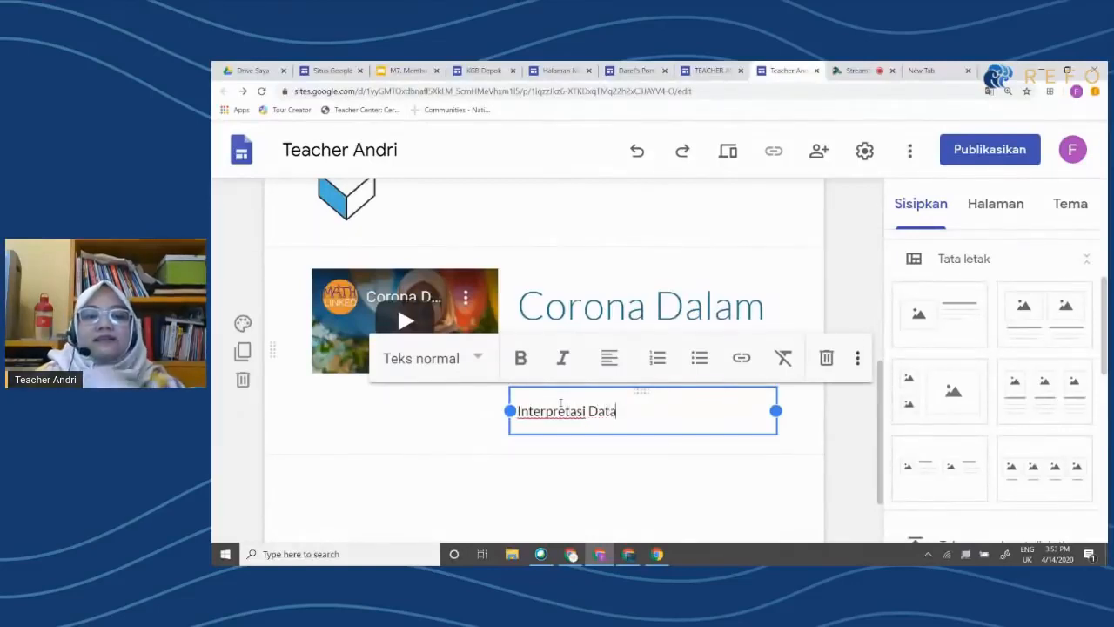
{"action": "left_click", "coordinate": [549, 506]}
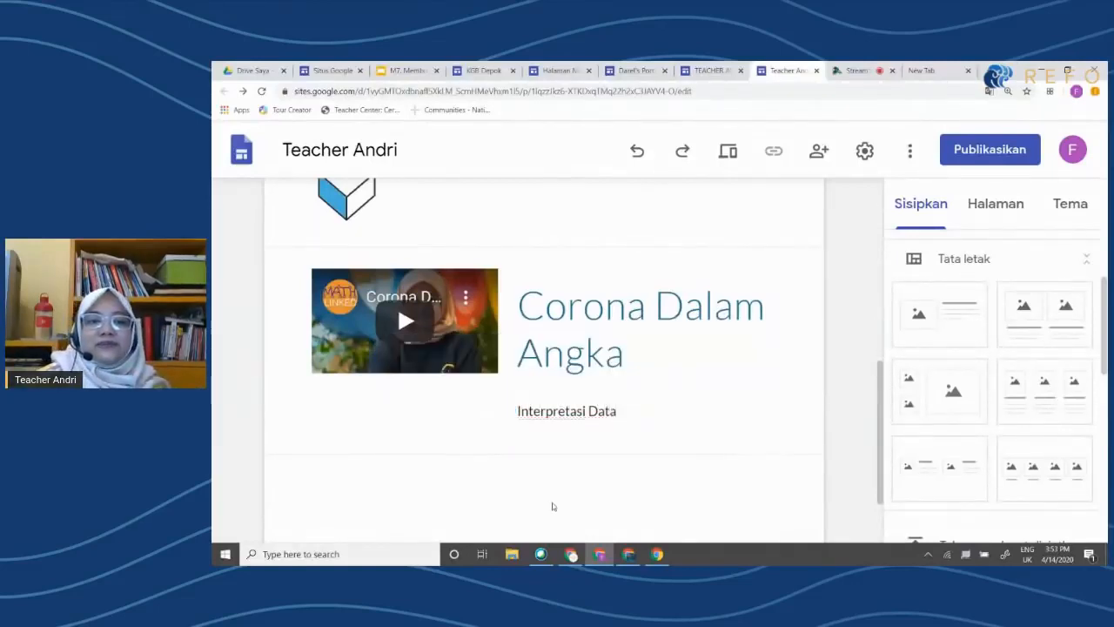
Start an image carousel and open its image picker on the Google Drive tab.
{"action": "scroll", "coordinate": [552, 506], "scroll_direction": "up", "scroll_amount": 1}
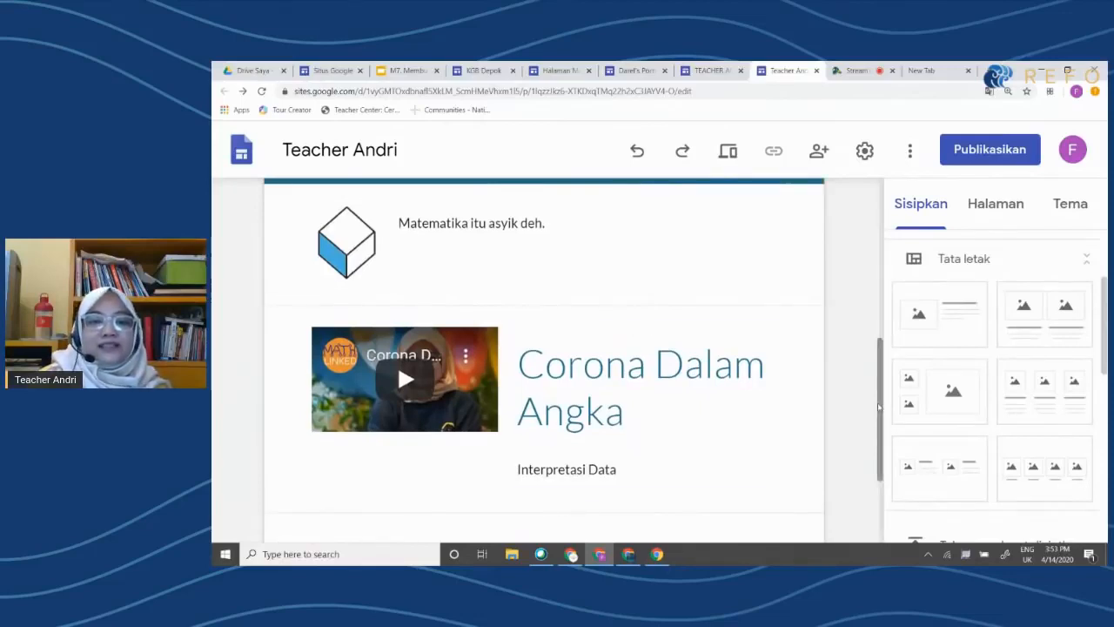
{"action": "mouse_move", "coordinate": [879, 406]}
{"action": "left_mouse_down"}
{"action": "mouse_move", "coordinate": [882, 466]}
{"action": "mouse_move", "coordinate": [892, 422]}
{"action": "mouse_move", "coordinate": [879, 414]}
{"action": "left_mouse_up"}
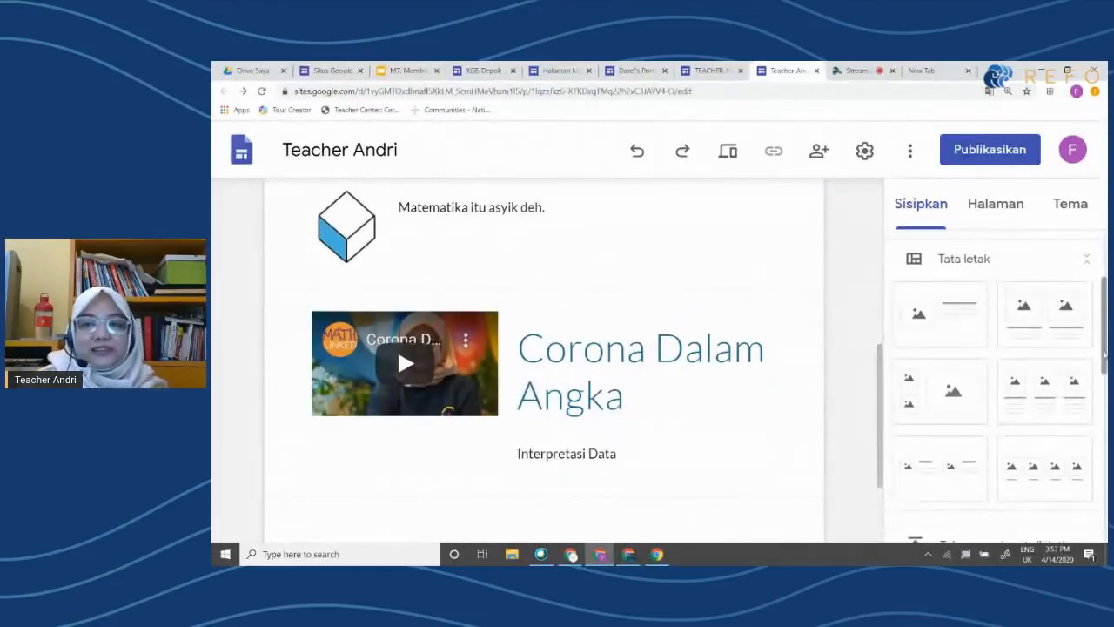
{"action": "left_click_drag", "start_coordinate": [1105, 353], "coordinate": [1104, 487]}
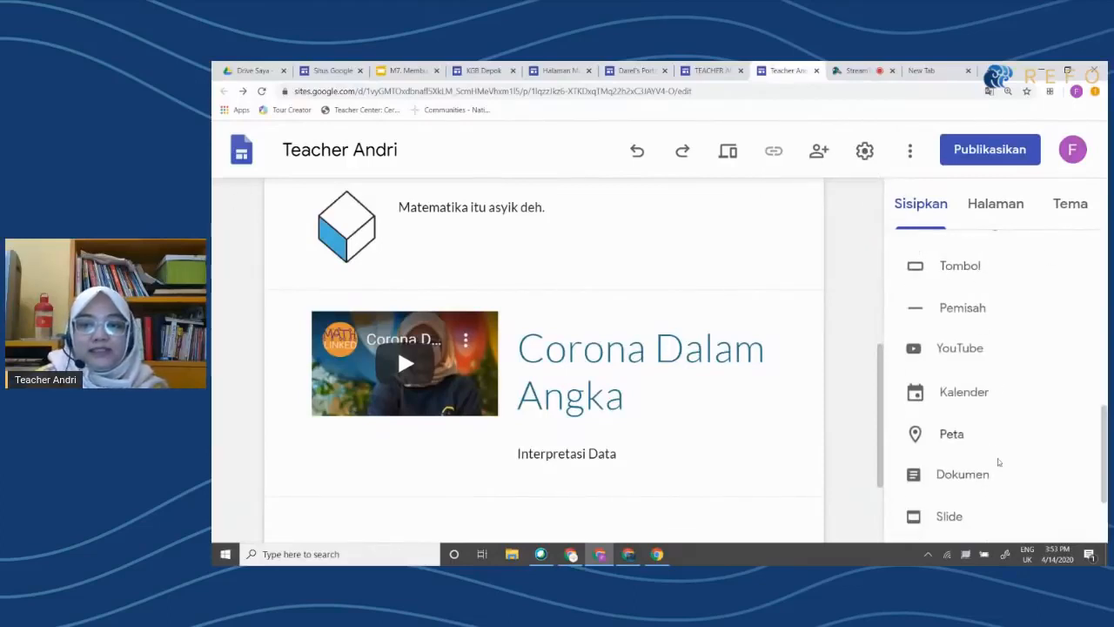
{"action": "left_click_drag", "start_coordinate": [1103, 452], "coordinate": [1108, 430]}
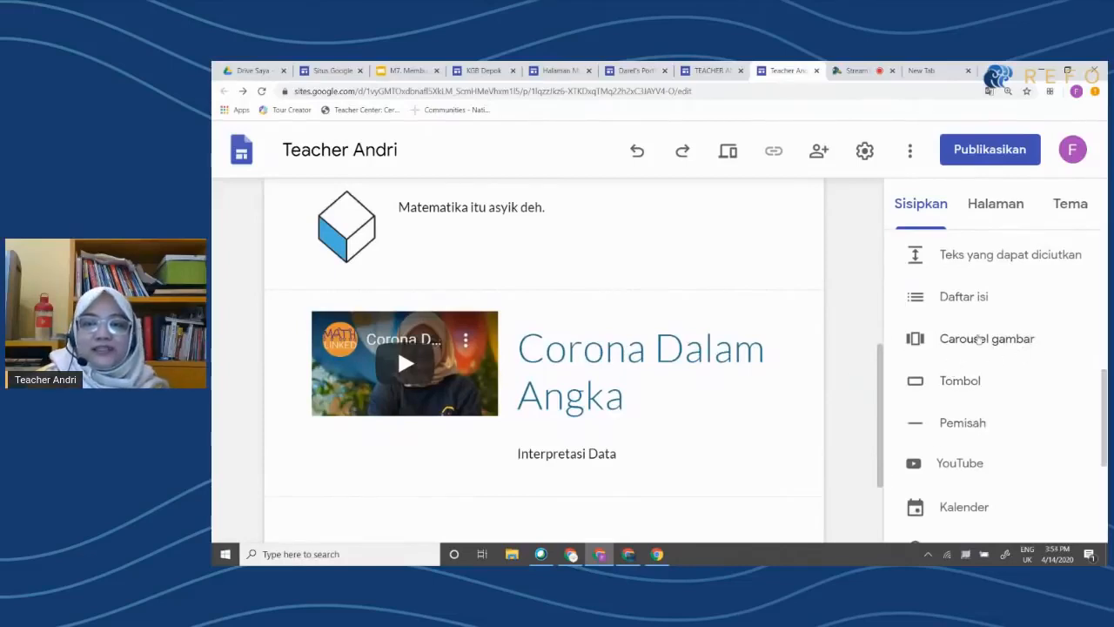
{"action": "left_click", "coordinate": [1003, 346]}
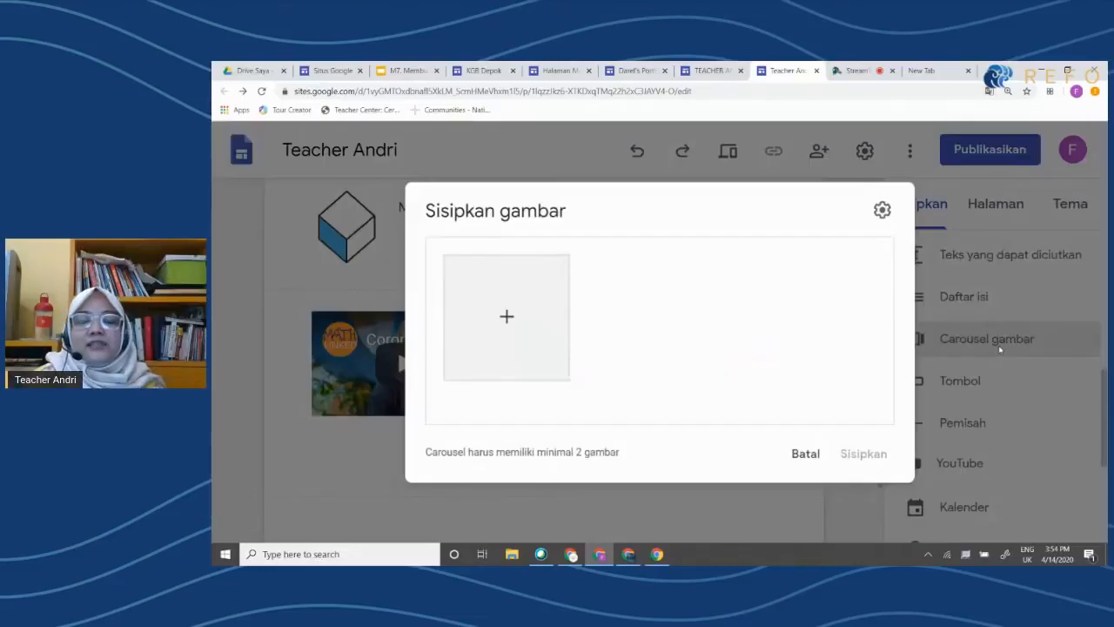
{"action": "left_click", "coordinate": [501, 315]}
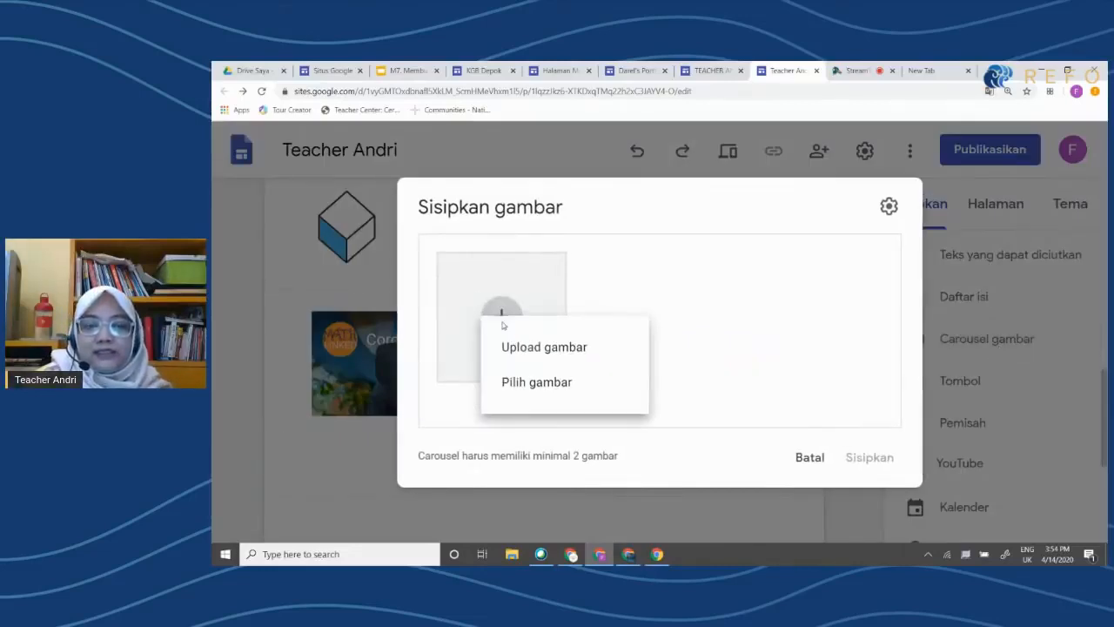
{"action": "left_click", "coordinate": [524, 393]}
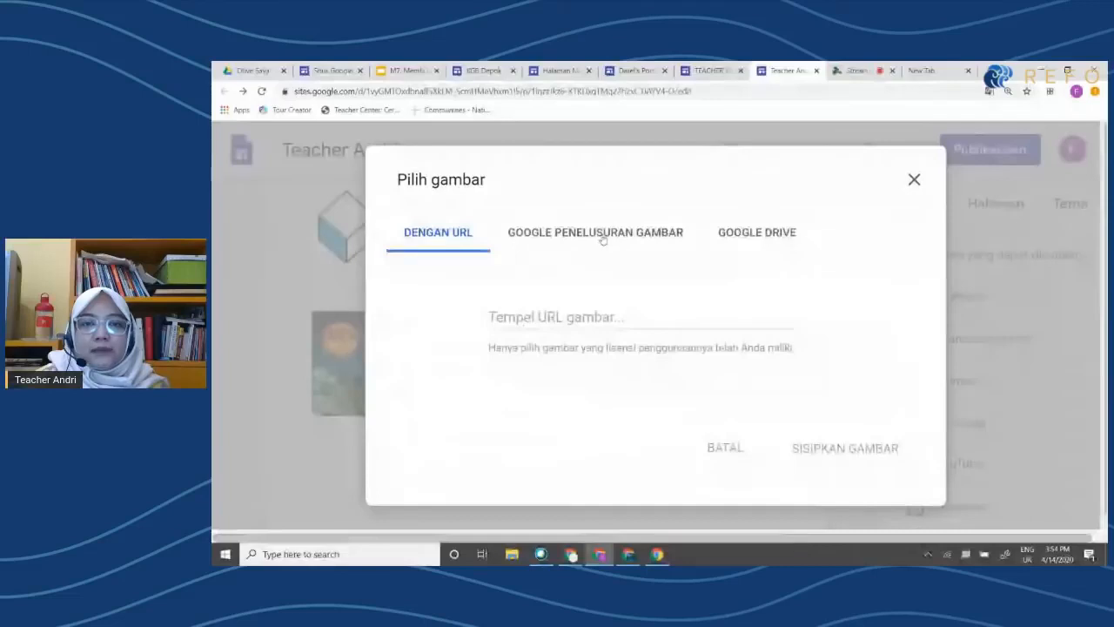
{"action": "left_click", "coordinate": [600, 239]}
{"action": "left_click", "coordinate": [726, 235]}
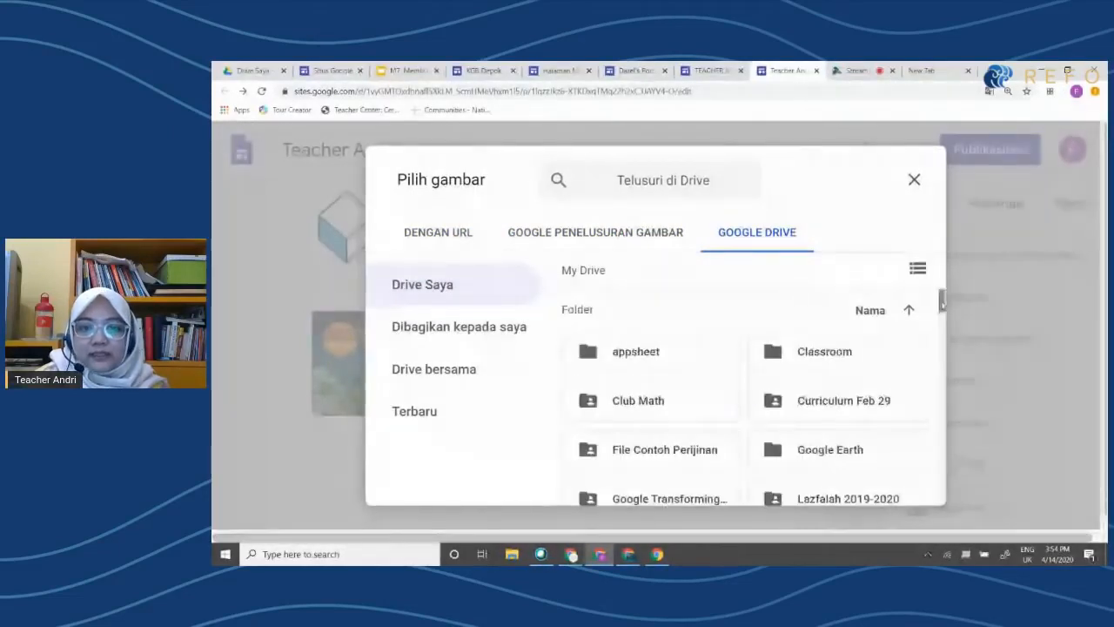
Select five photos from My Drive for the image carousel and insert them.
{"action": "left_click_drag", "start_coordinate": [941, 305], "coordinate": [940, 386]}
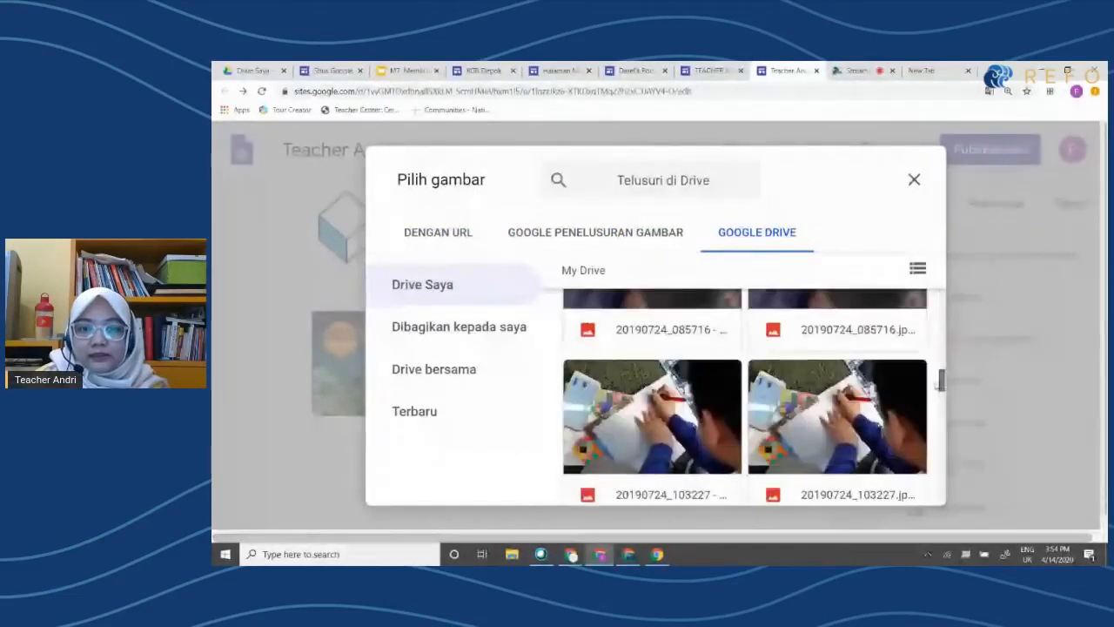
{"action": "left_click", "coordinate": [590, 468]}
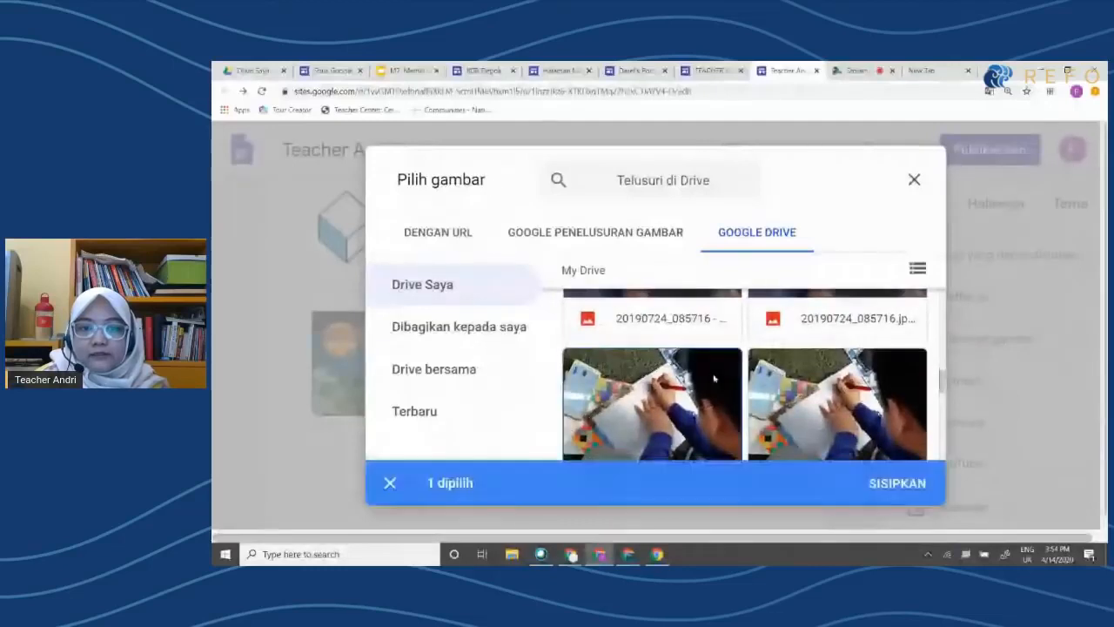
{"action": "scroll", "coordinate": [703, 378], "scroll_direction": "down", "scroll_amount": 5}
{"action": "left_click", "coordinate": [820, 394]}
{"action": "scroll", "coordinate": [820, 395], "scroll_direction": "down", "scroll_amount": 6}
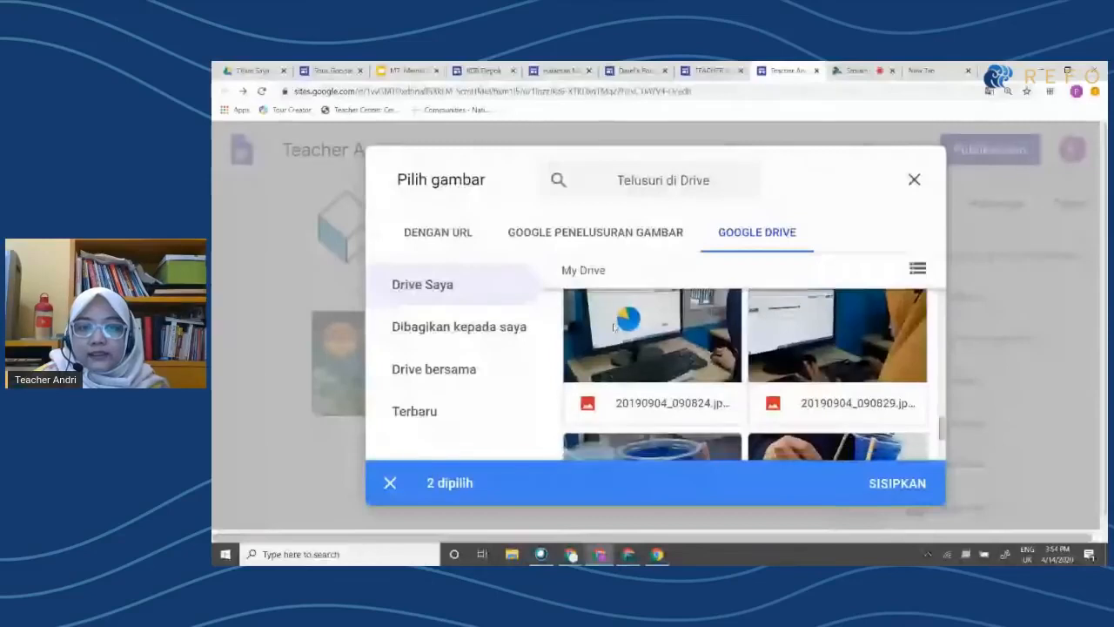
{"action": "left_click", "coordinate": [641, 346]}
{"action": "scroll", "coordinate": [729, 390], "scroll_direction": "down", "scroll_amount": 3}
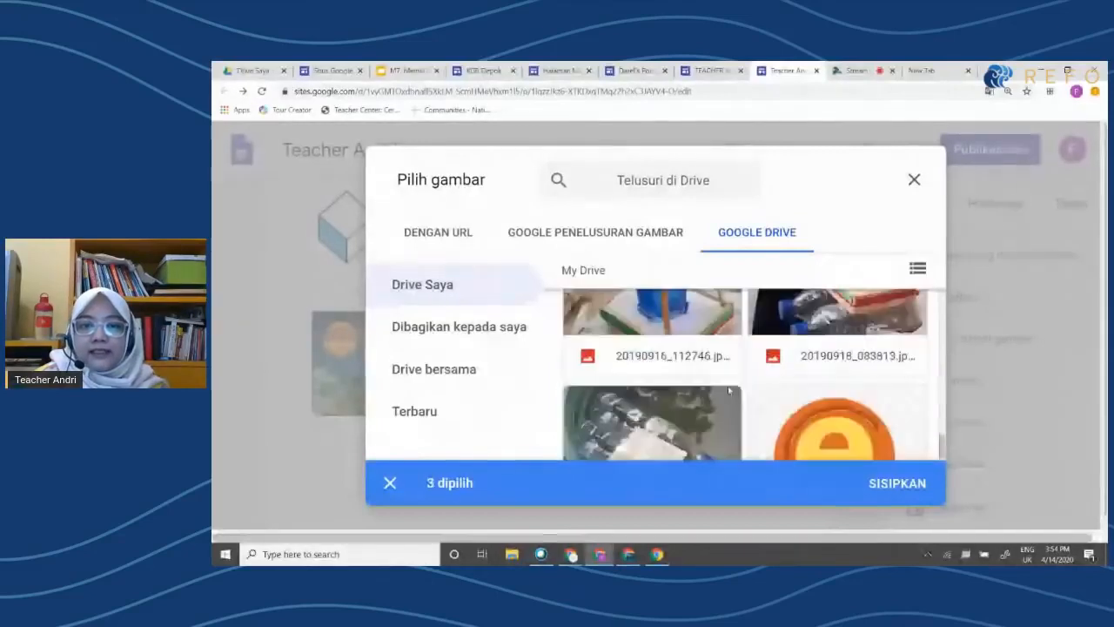
{"action": "scroll", "coordinate": [729, 390], "scroll_direction": "up", "scroll_amount": 1}
{"action": "left_click", "coordinate": [729, 390]}
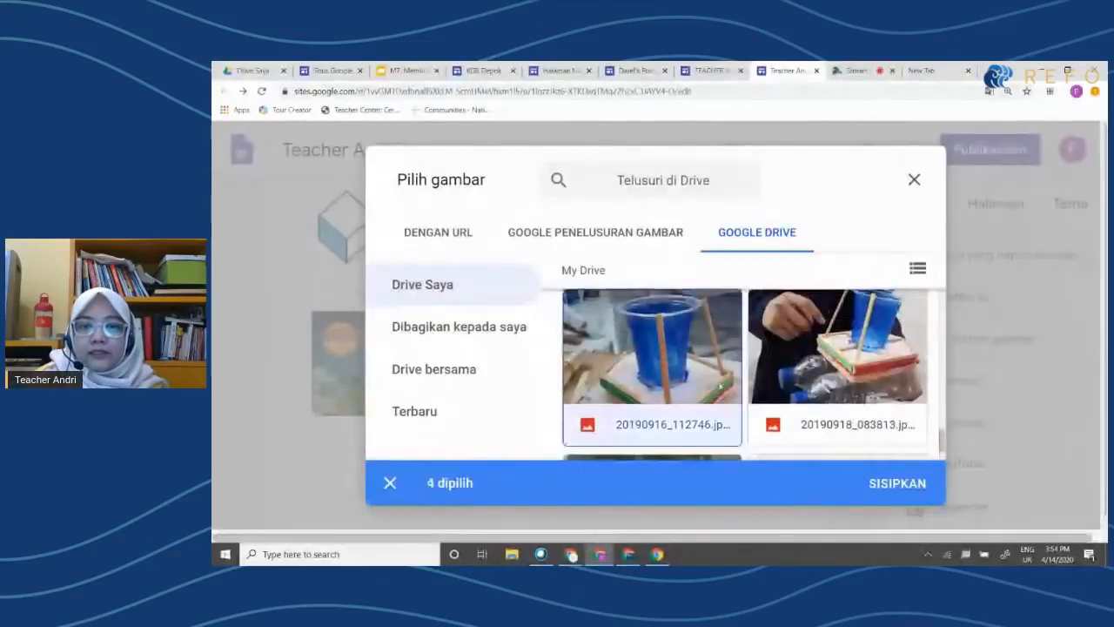
{"action": "scroll", "coordinate": [727, 388], "scroll_direction": "down", "scroll_amount": 2}
{"action": "scroll", "coordinate": [726, 383], "scroll_direction": "down", "scroll_amount": 1}
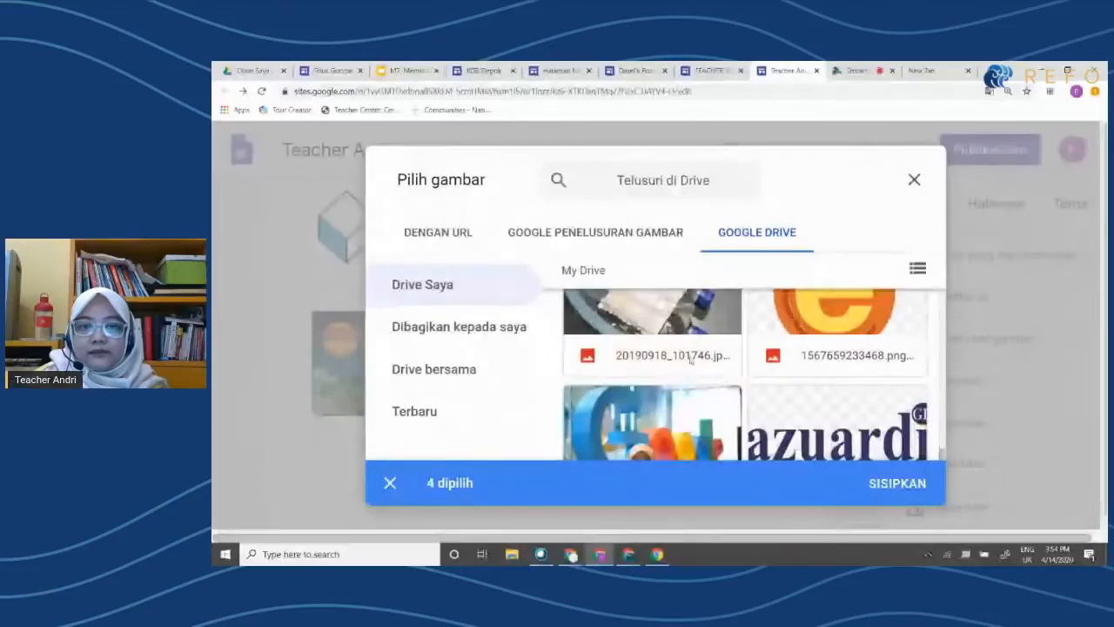
{"action": "scroll", "coordinate": [694, 403], "scroll_direction": "down", "scroll_amount": 1}
{"action": "scroll", "coordinate": [694, 403], "scroll_direction": "down", "scroll_amount": 2}
{"action": "left_click", "coordinate": [666, 394]}
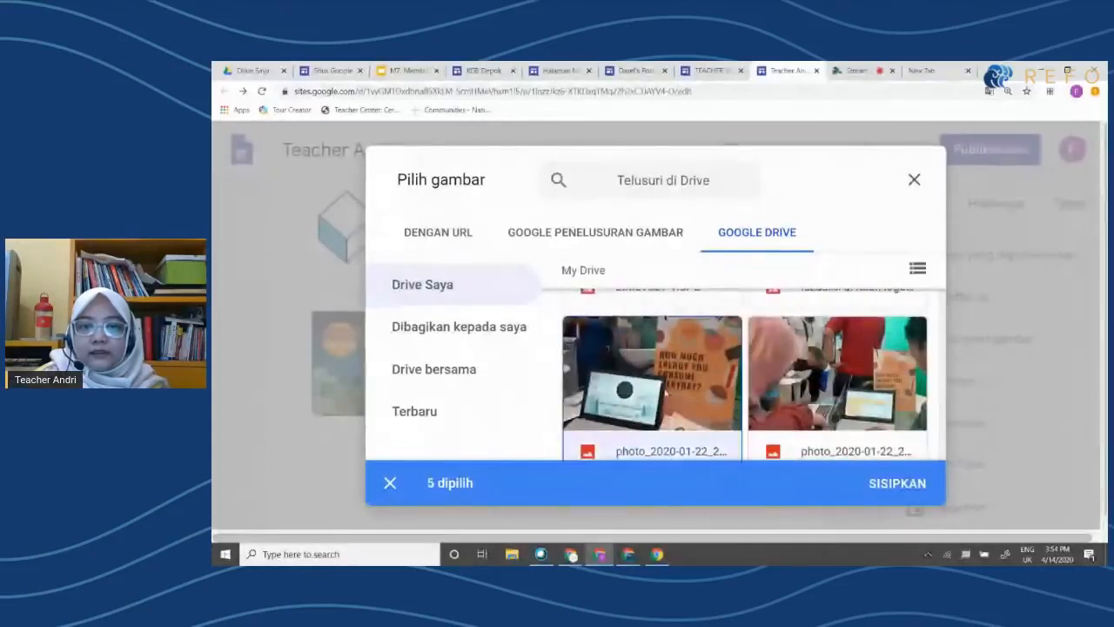
{"action": "left_click", "coordinate": [906, 488]}
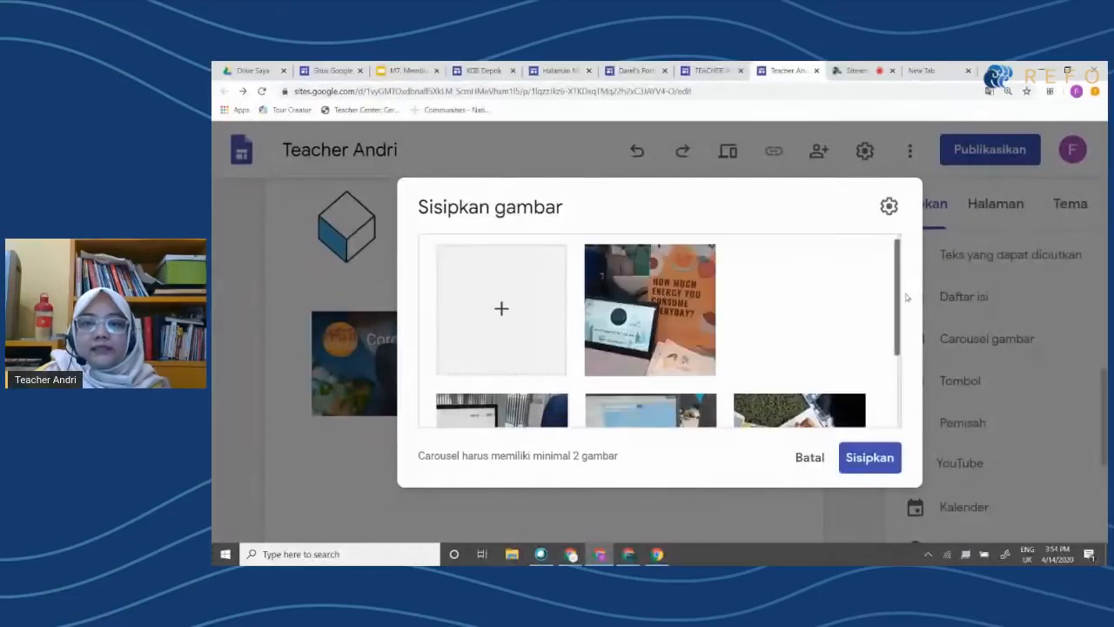
Open the carousel's settings and cancel the carousel insertion.
{"action": "left_click", "coordinate": [889, 207]}
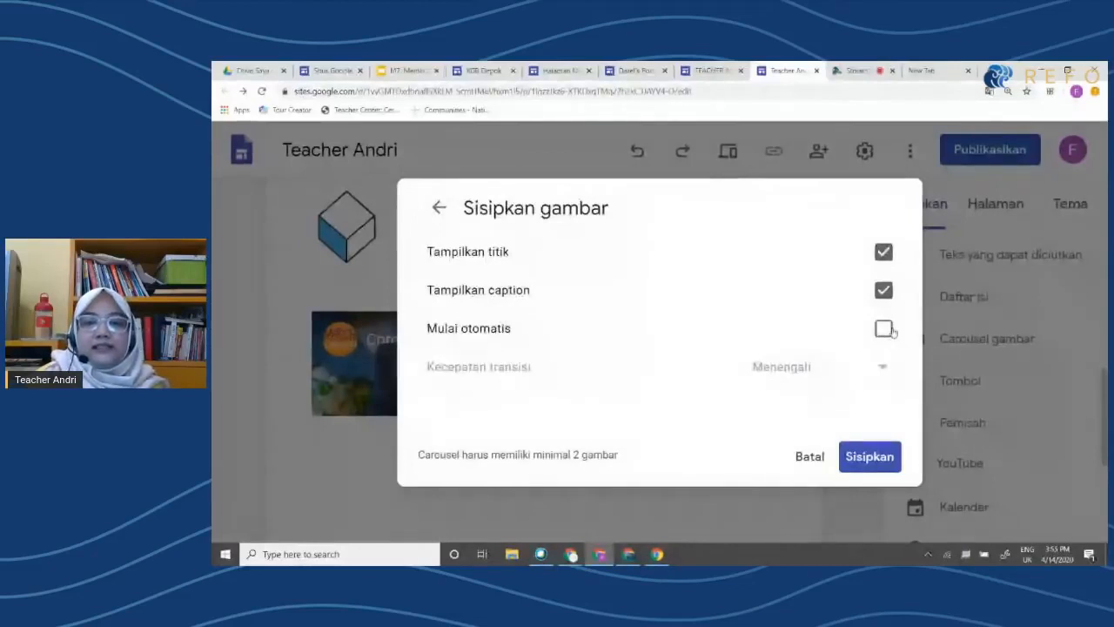
{"action": "left_click", "coordinate": [811, 457]}
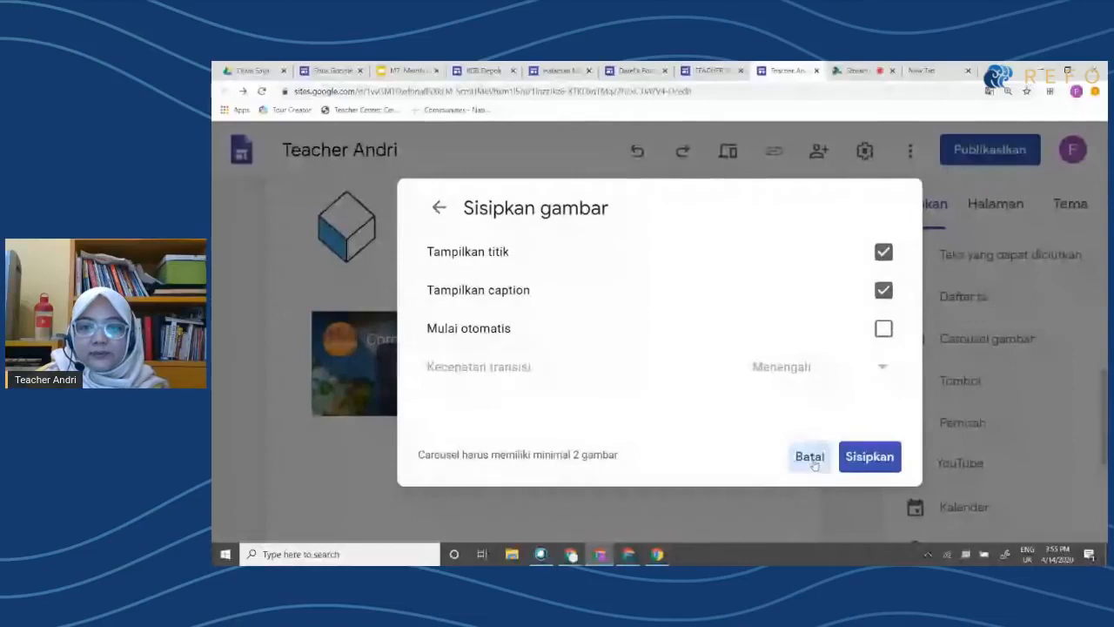
Start a new image carousel and open its image picker on the Google Drive tab.
{"action": "scroll", "coordinate": [397, 347], "scroll_direction": "down", "scroll_amount": 2}
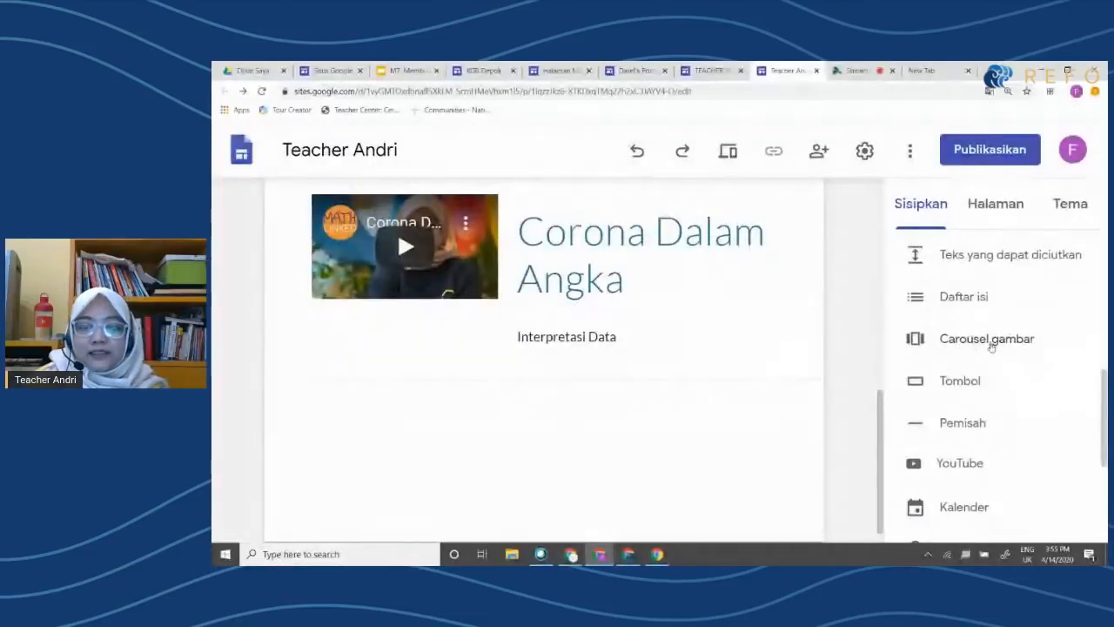
{"action": "left_click", "coordinate": [987, 341]}
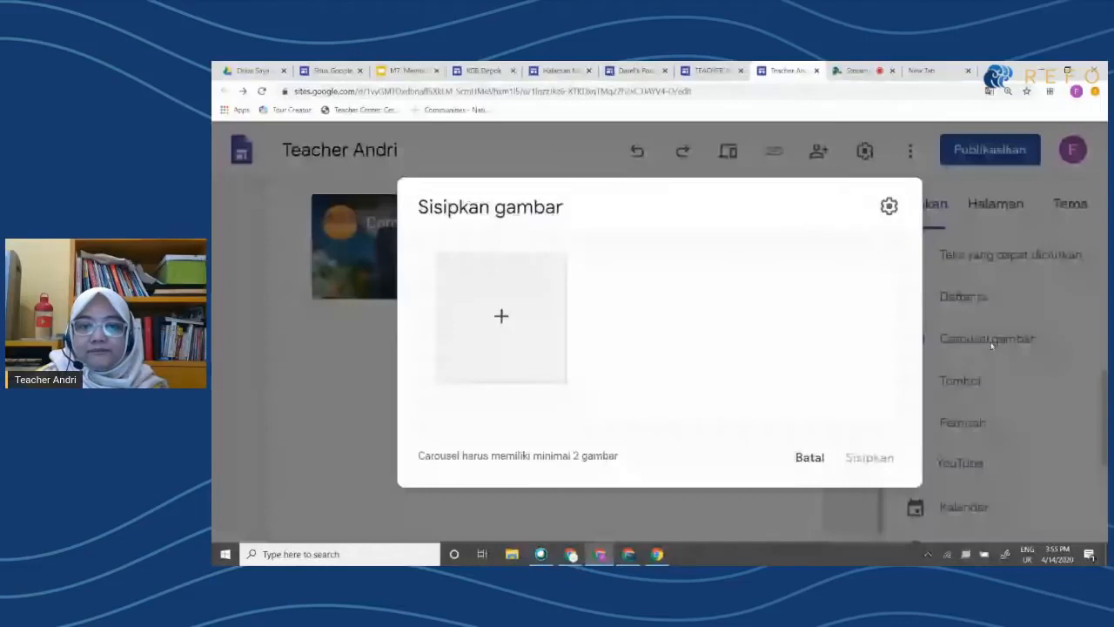
{"action": "left_click", "coordinate": [503, 318]}
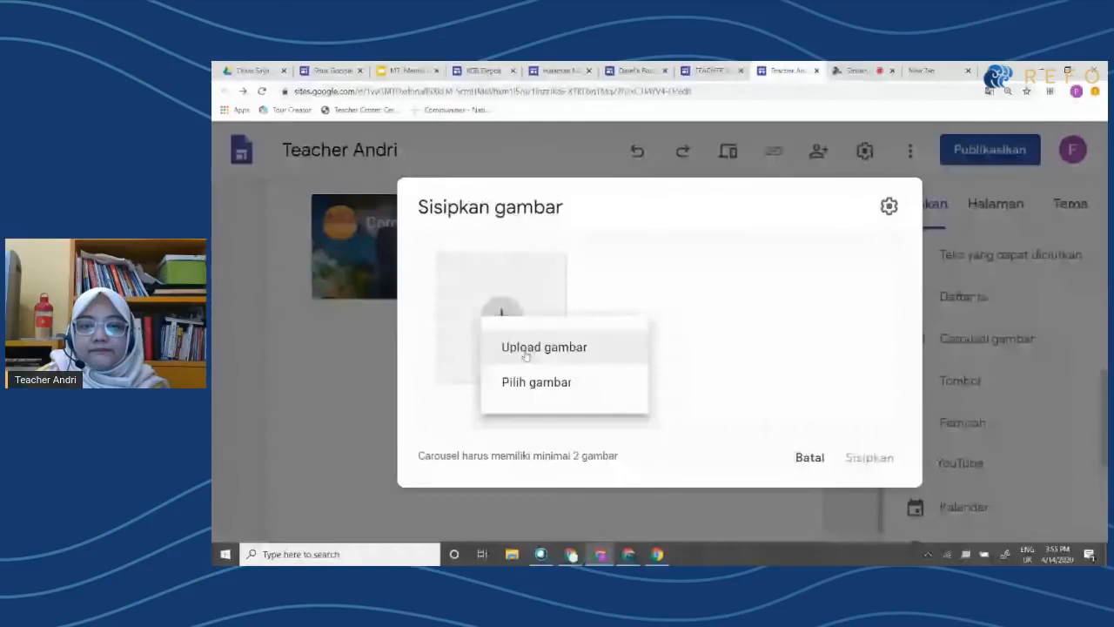
{"action": "left_click", "coordinate": [526, 348]}
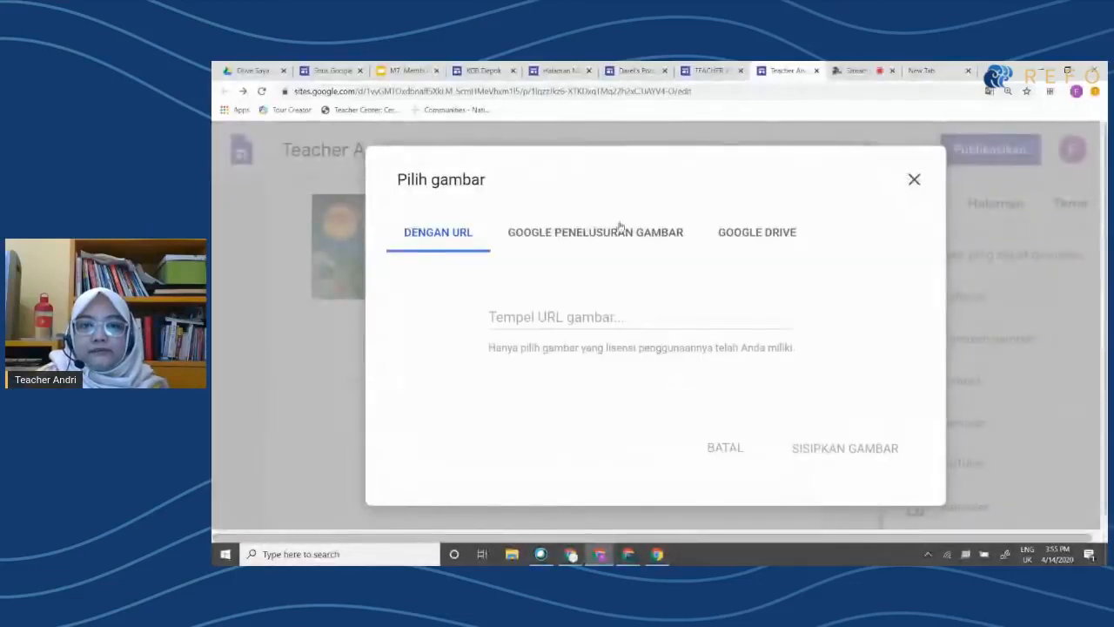
{"action": "left_click", "coordinate": [731, 238]}
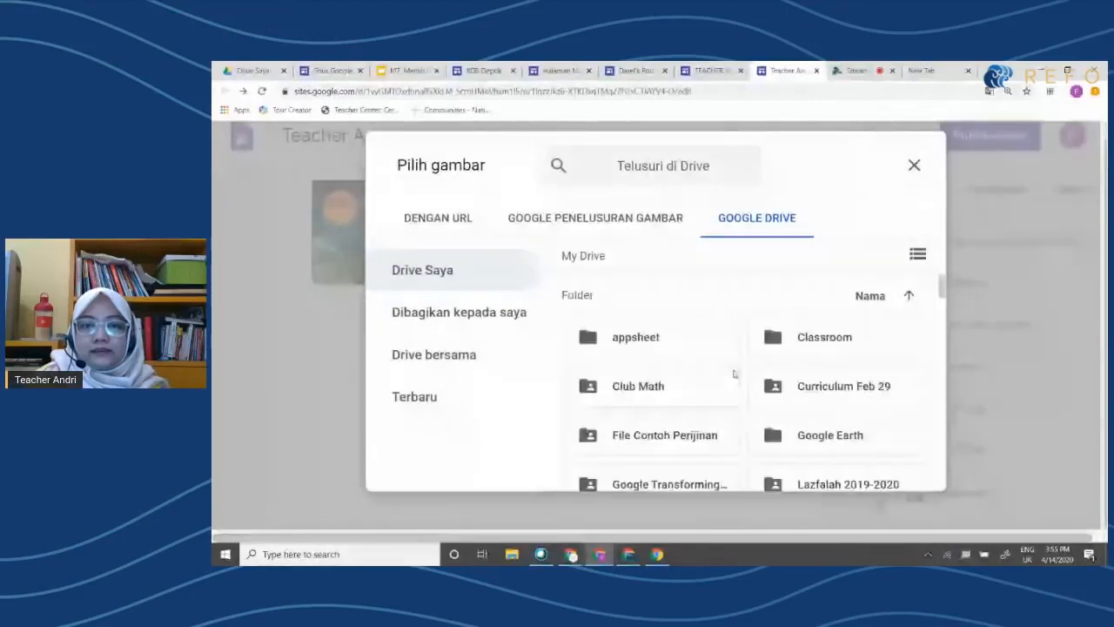
Select five photos from My Drive for the carousel and add them.
{"action": "scroll", "coordinate": [735, 374], "scroll_direction": "down", "scroll_amount": 5}
{"action": "scroll", "coordinate": [734, 374], "scroll_direction": "down", "scroll_amount": 4}
{"action": "left_click", "coordinate": [733, 365]}
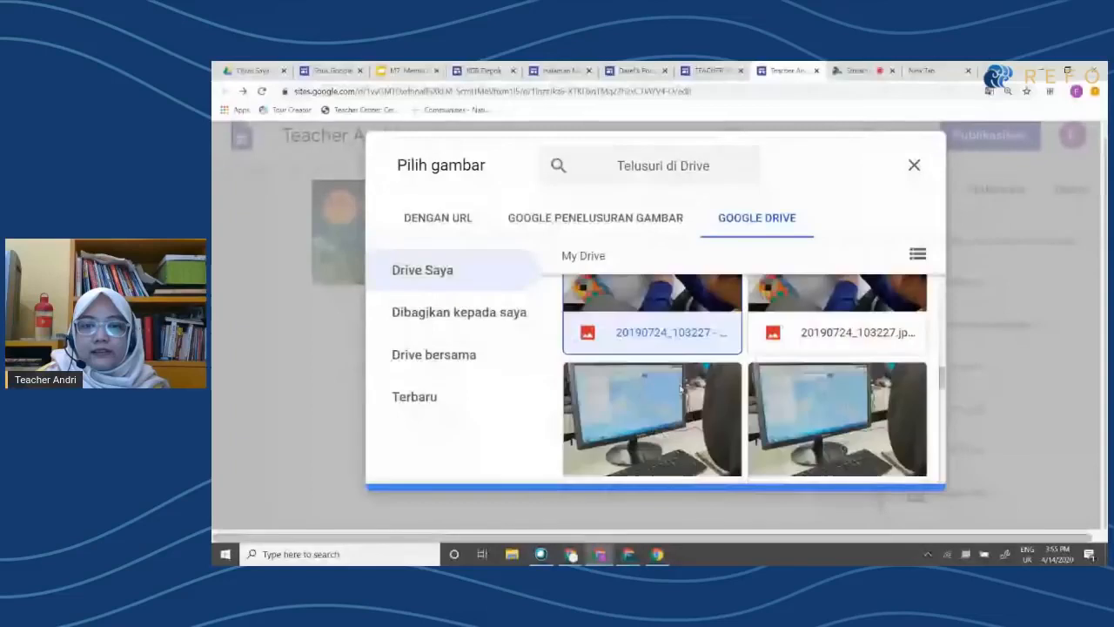
{"action": "scroll", "coordinate": [783, 392], "scroll_direction": "down", "scroll_amount": 1}
{"action": "left_click", "coordinate": [808, 396]}
{"action": "scroll", "coordinate": [806, 397], "scroll_direction": "down", "scroll_amount": 2}
{"action": "left_click", "coordinate": [730, 385]}
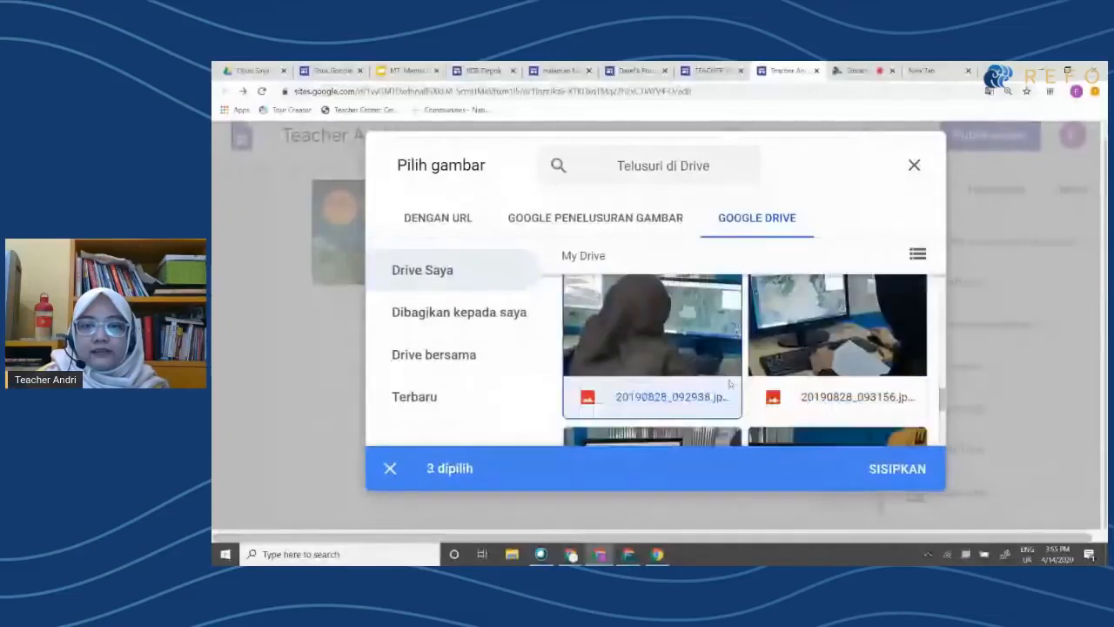
{"action": "scroll", "coordinate": [729, 384], "scroll_direction": "down", "scroll_amount": 2}
{"action": "left_click", "coordinate": [729, 385]}
{"action": "scroll", "coordinate": [729, 384], "scroll_direction": "down", "scroll_amount": 2}
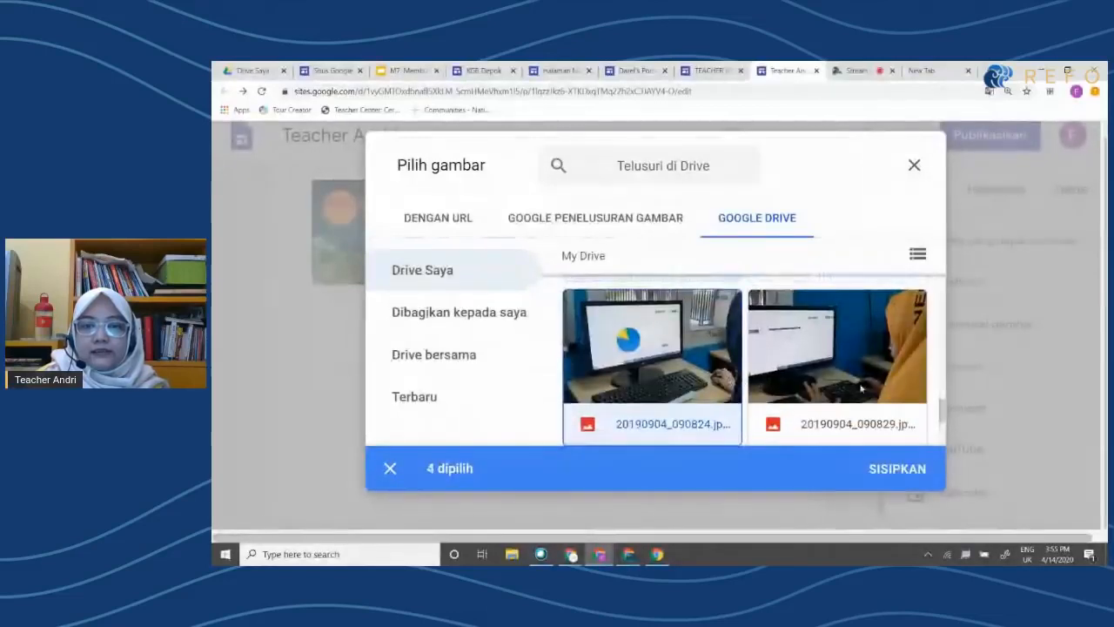
{"action": "scroll", "coordinate": [729, 384], "scroll_direction": "down", "scroll_amount": 1}
{"action": "left_click", "coordinate": [729, 385]}
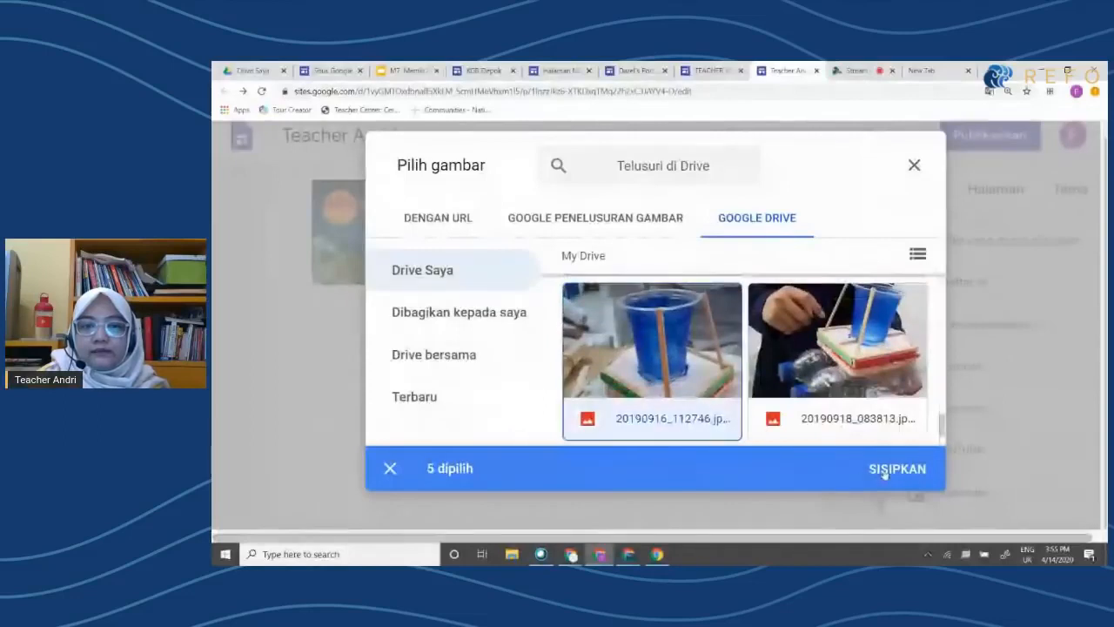
{"action": "left_click", "coordinate": [885, 470]}
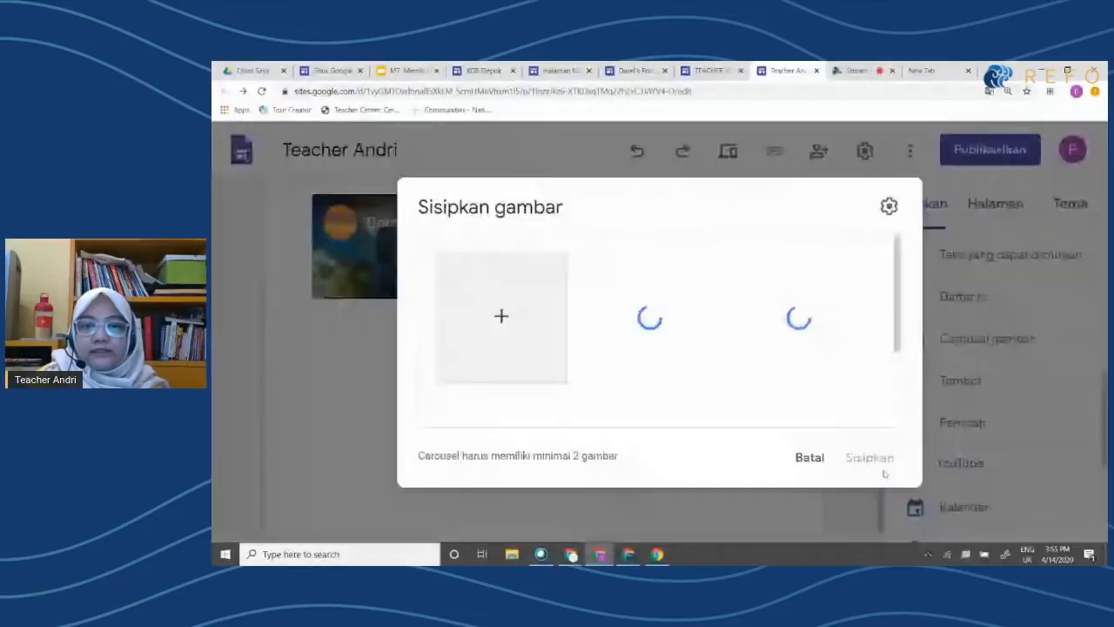
Turn on auto-start in the carousel settings and insert the carousel.
{"action": "left_click", "coordinate": [888, 206]}
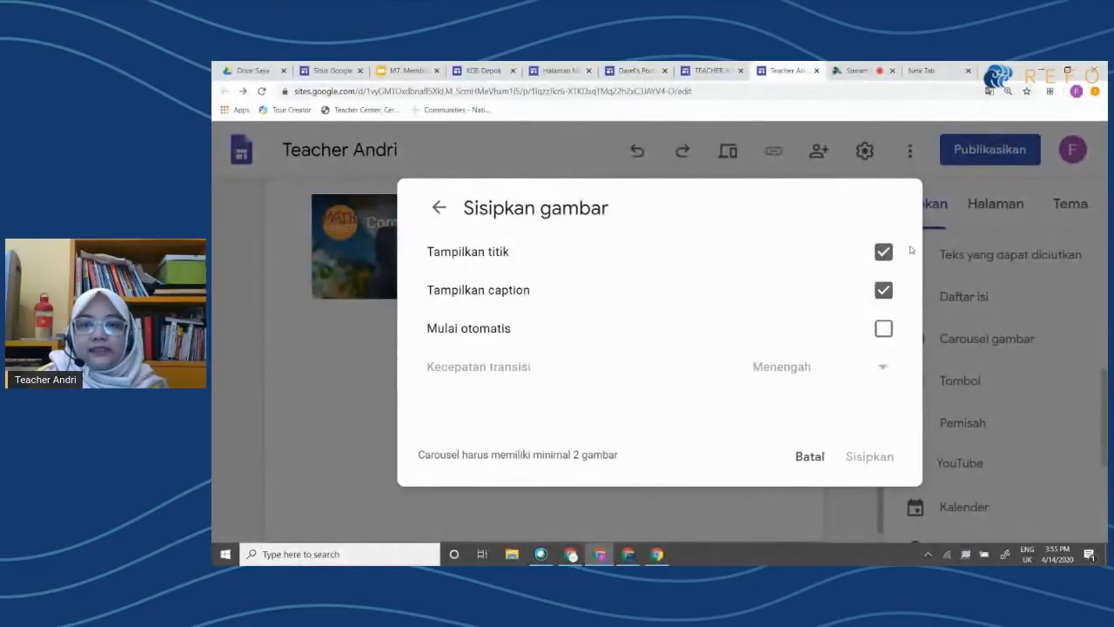
{"action": "left_click", "coordinate": [881, 331]}
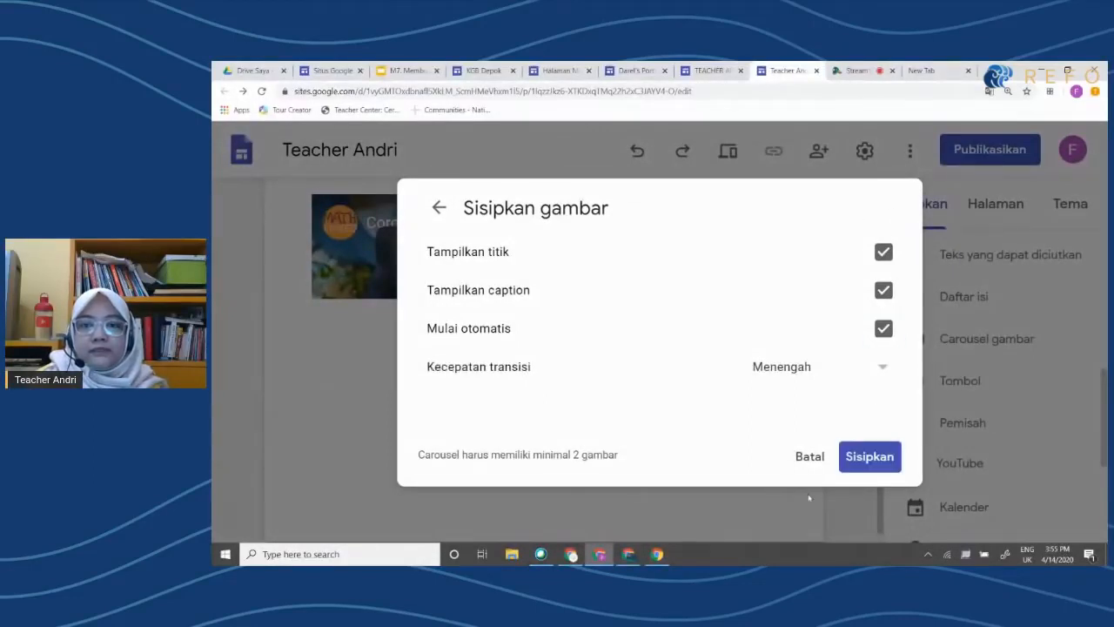
{"action": "left_click", "coordinate": [867, 459]}
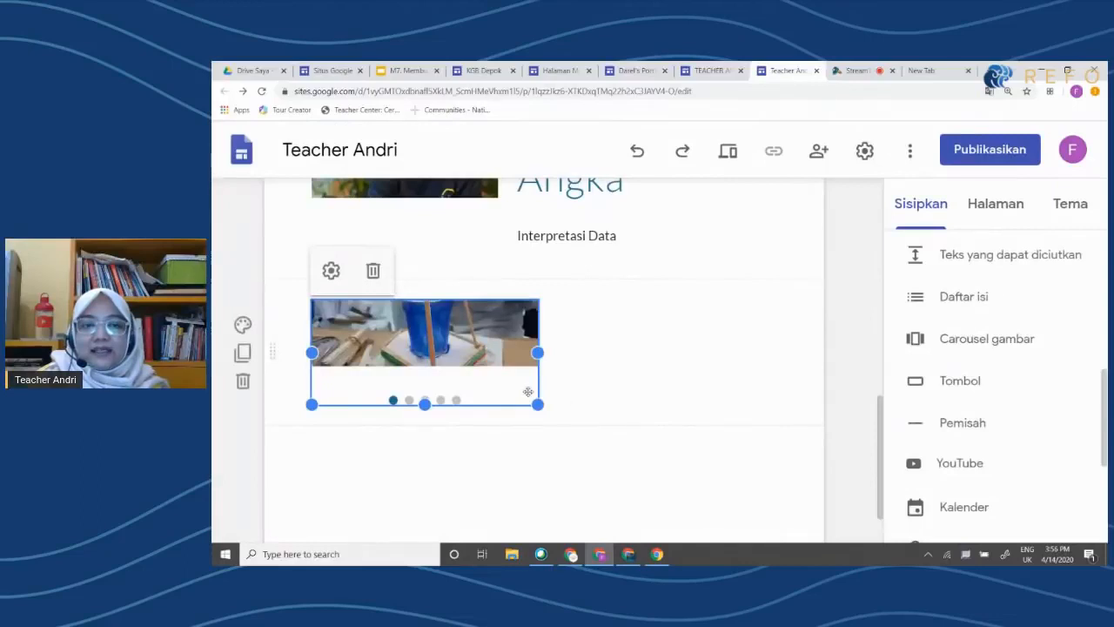
Resize the carousel to the full content width and a taller height.
{"action": "left_click_drag", "start_coordinate": [538, 352], "coordinate": [568, 353]}
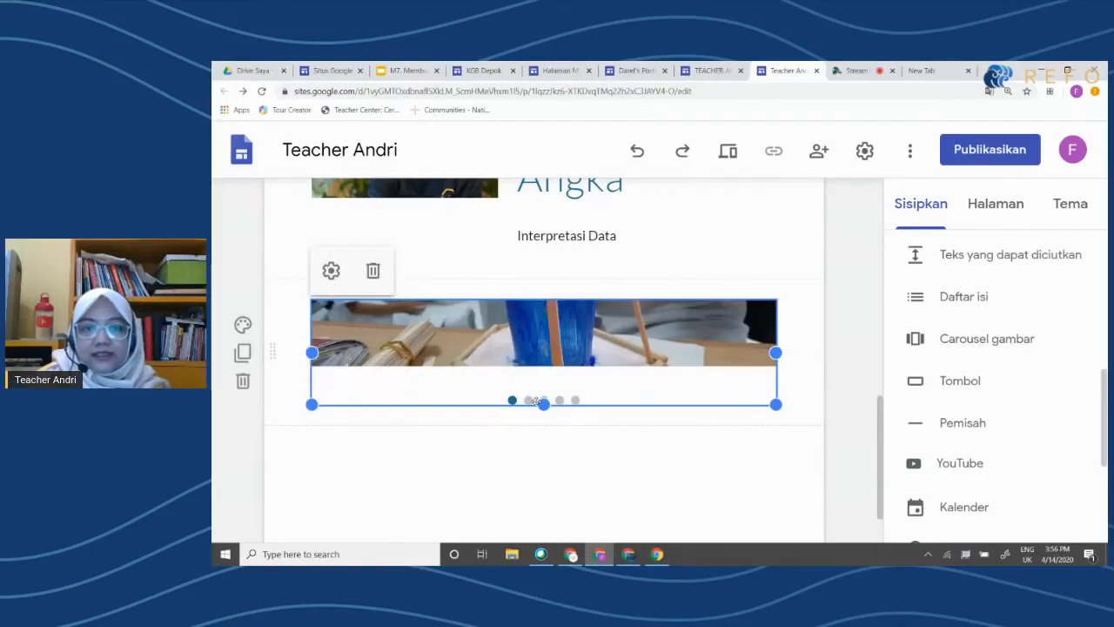
{"action": "left_click_drag", "start_coordinate": [543, 403], "coordinate": [567, 456]}
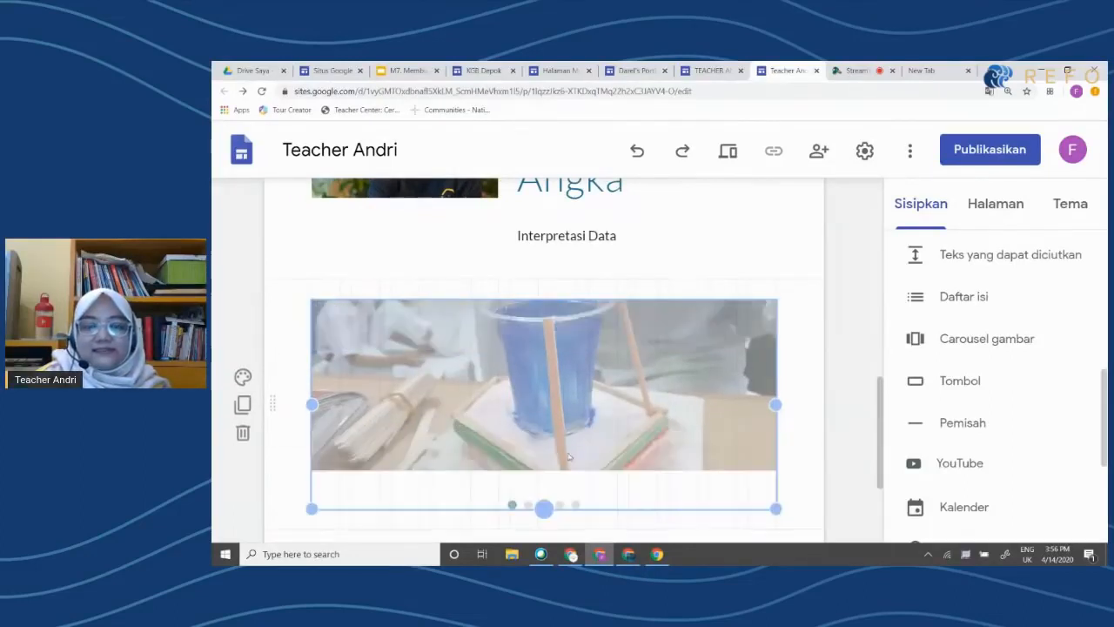
Move the carousel section to the top of the page, just below the Matematika Asyik header.
{"action": "scroll", "coordinate": [565, 458], "scroll_direction": "down", "scroll_amount": 1}
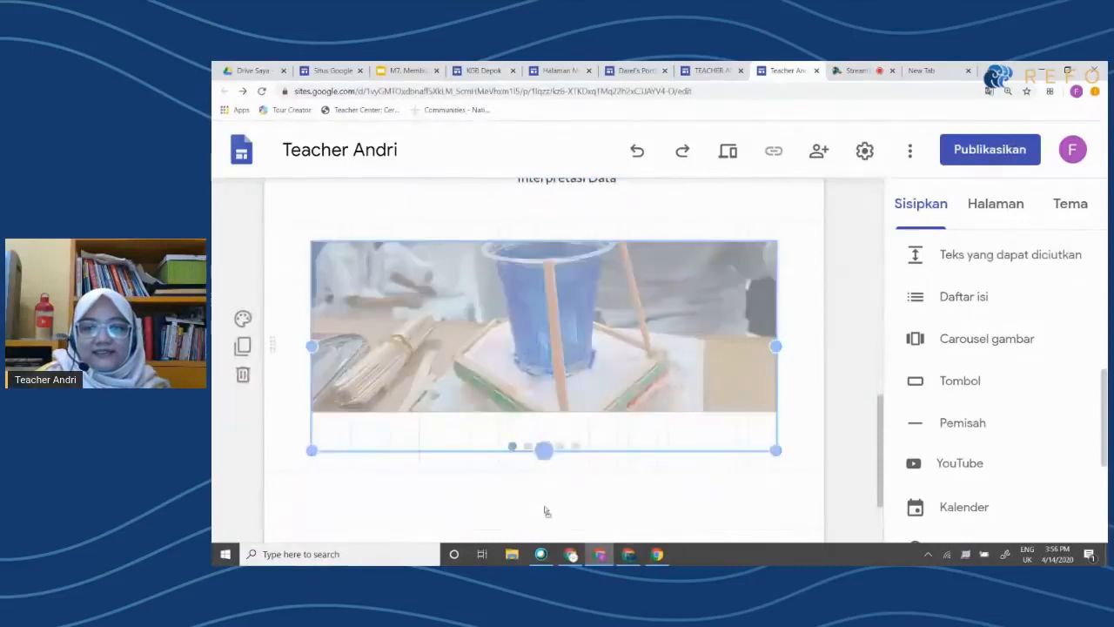
{"action": "left_click_drag", "start_coordinate": [546, 511], "coordinate": [544, 505]}
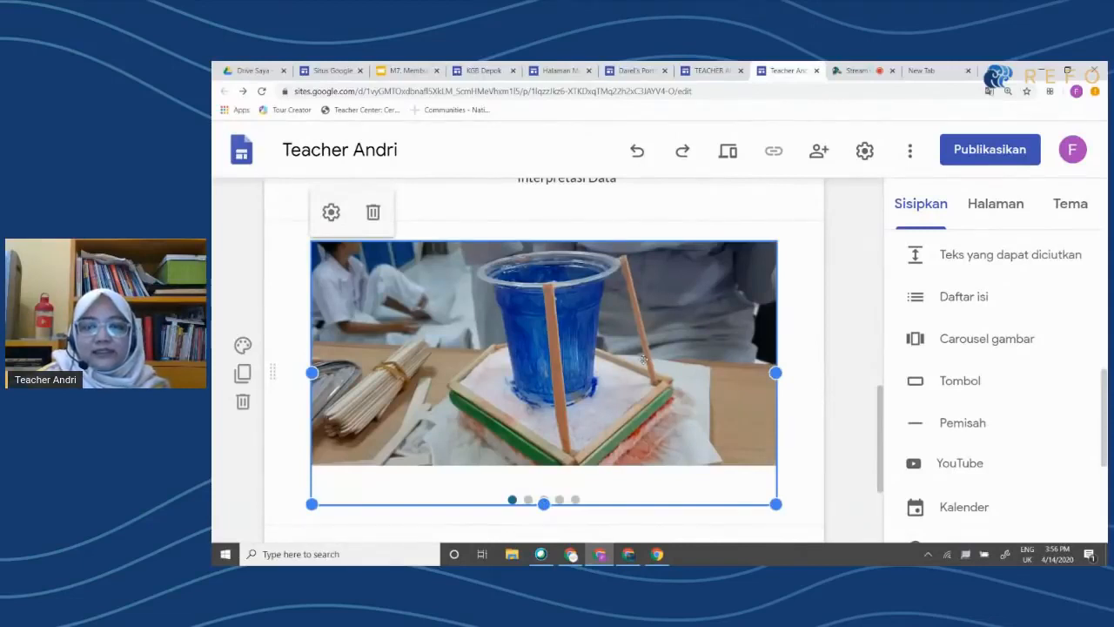
{"action": "left_click_drag", "start_coordinate": [595, 267], "coordinate": [567, 364]}
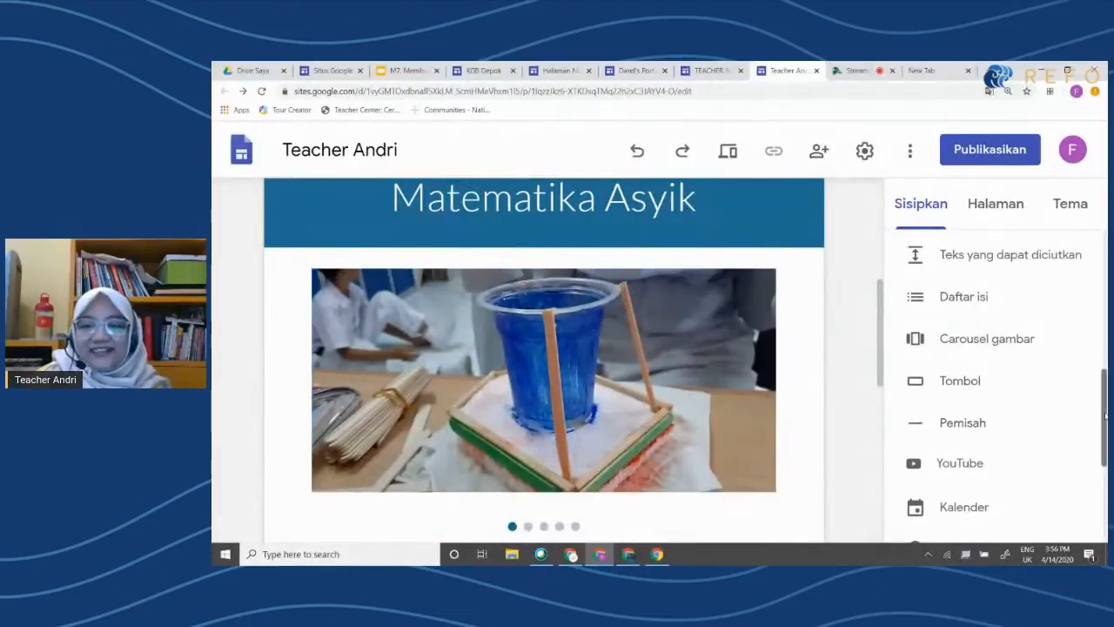
{"action": "left_click_drag", "start_coordinate": [1106, 416], "coordinate": [1103, 449]}
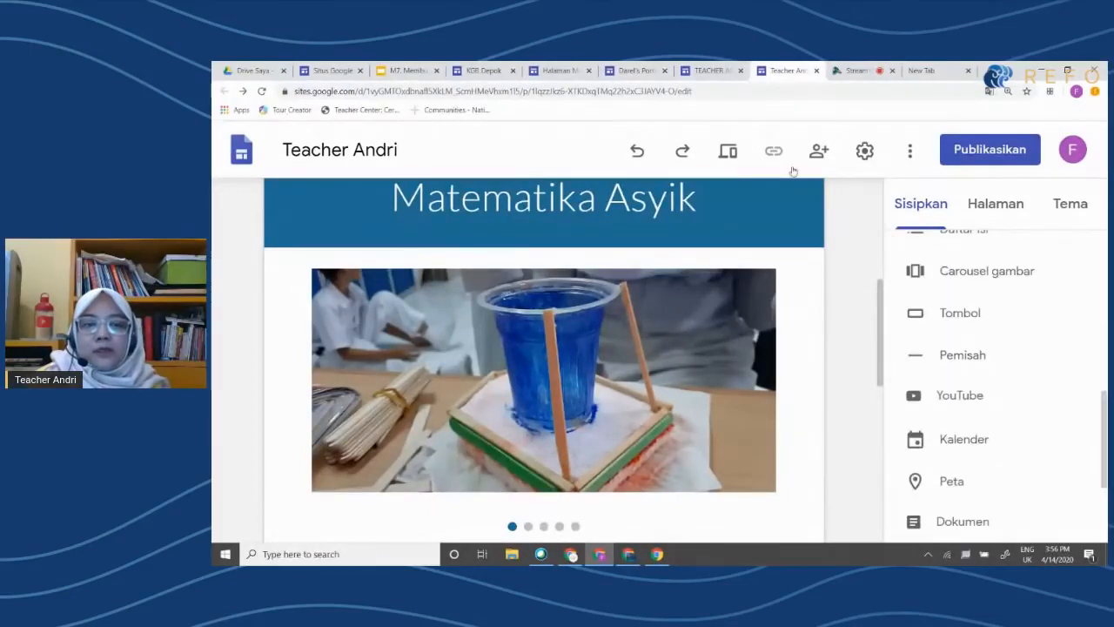
{"action": "left_click", "coordinate": [645, 298]}
{"action": "scroll", "coordinate": [644, 305], "scroll_direction": "down", "scroll_amount": 1}
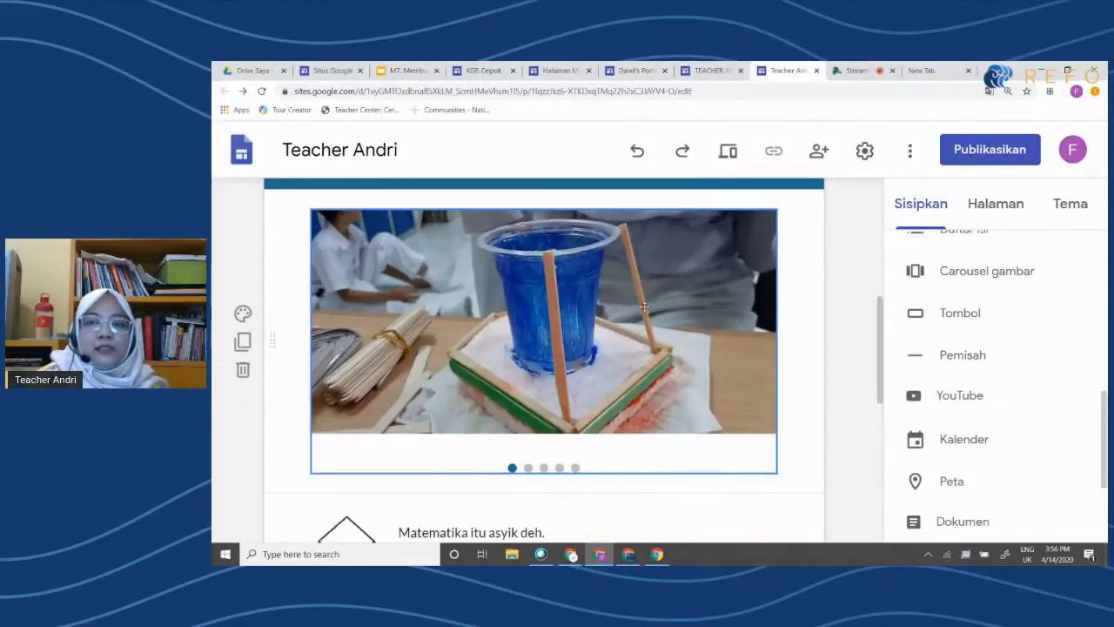
{"action": "scroll", "coordinate": [644, 305], "scroll_direction": "down", "scroll_amount": 4}
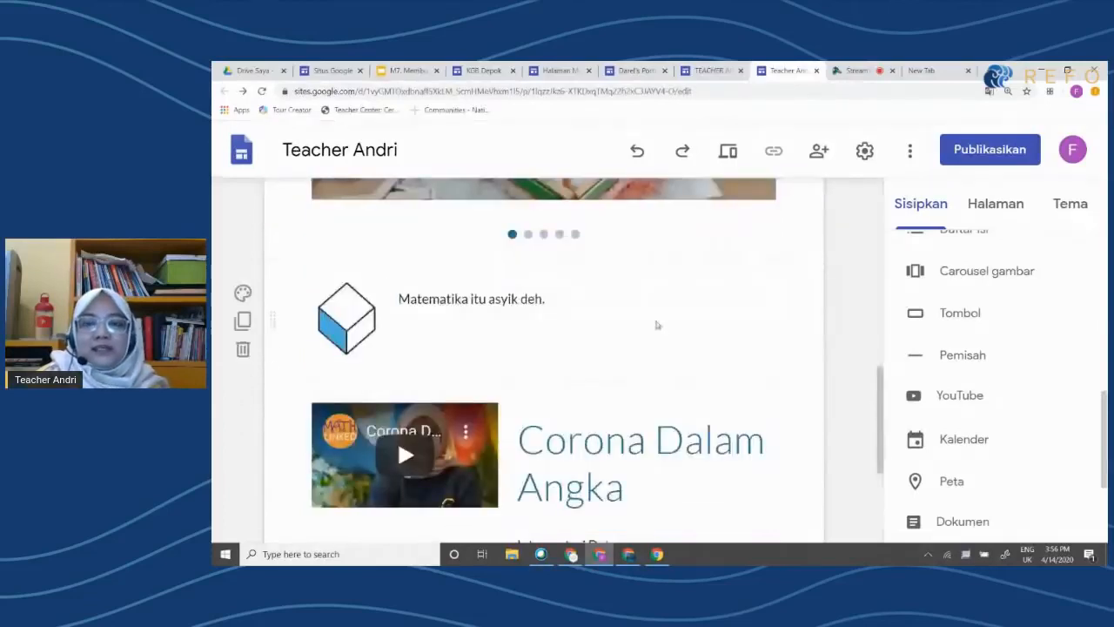
Add a new page to the site named "Kelas 7".
{"action": "left_click", "coordinate": [1005, 211]}
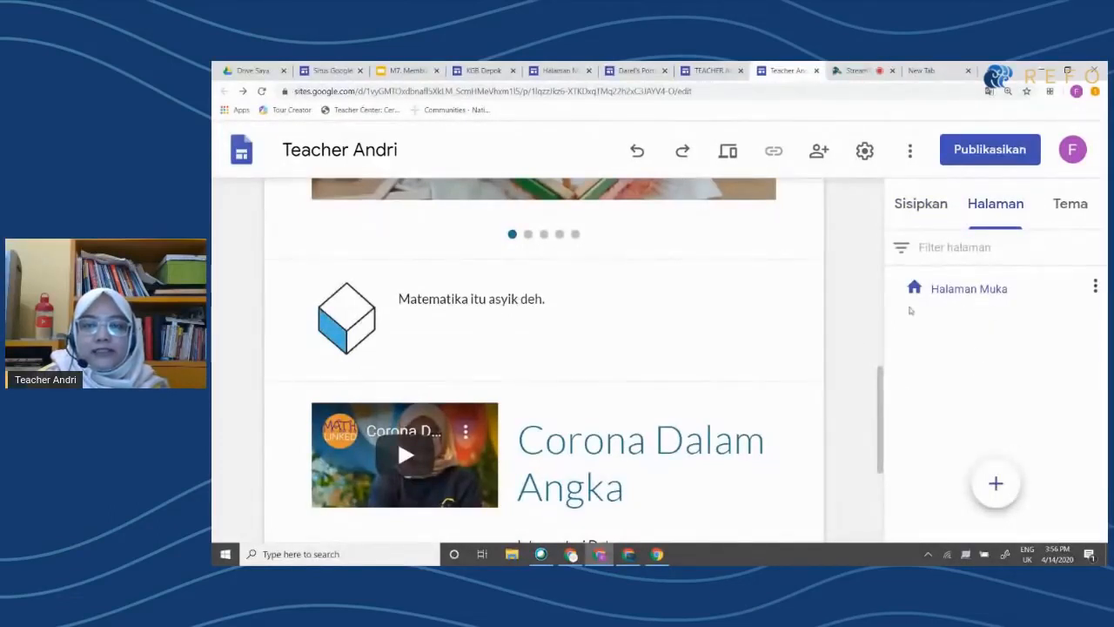
{"action": "left_click", "coordinate": [996, 483]}
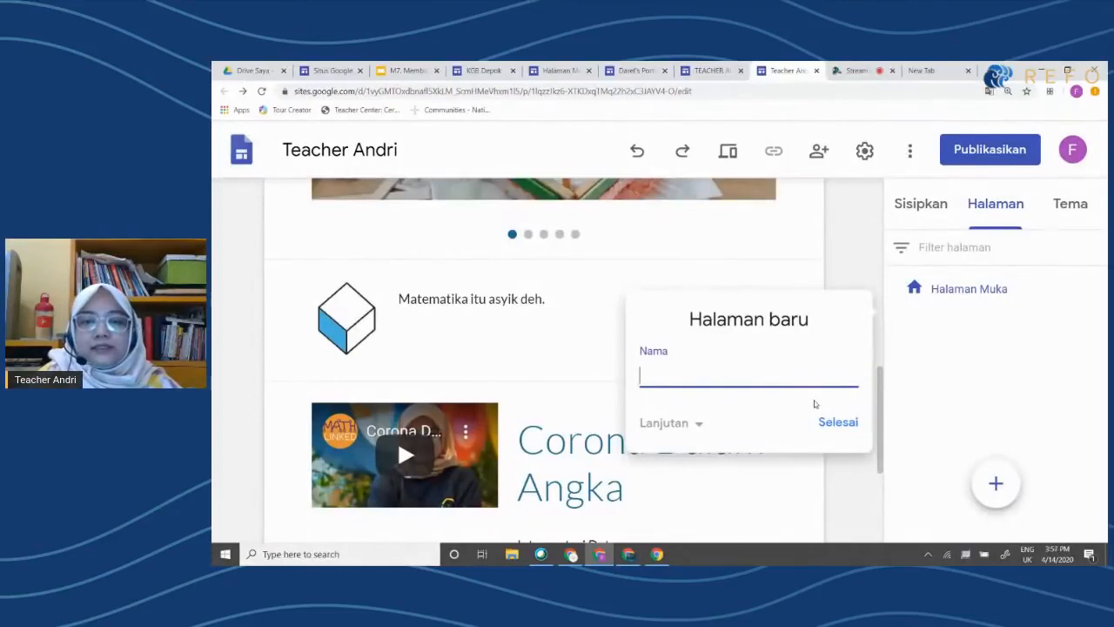
{"action": "type", "text": "Kelas 7"}
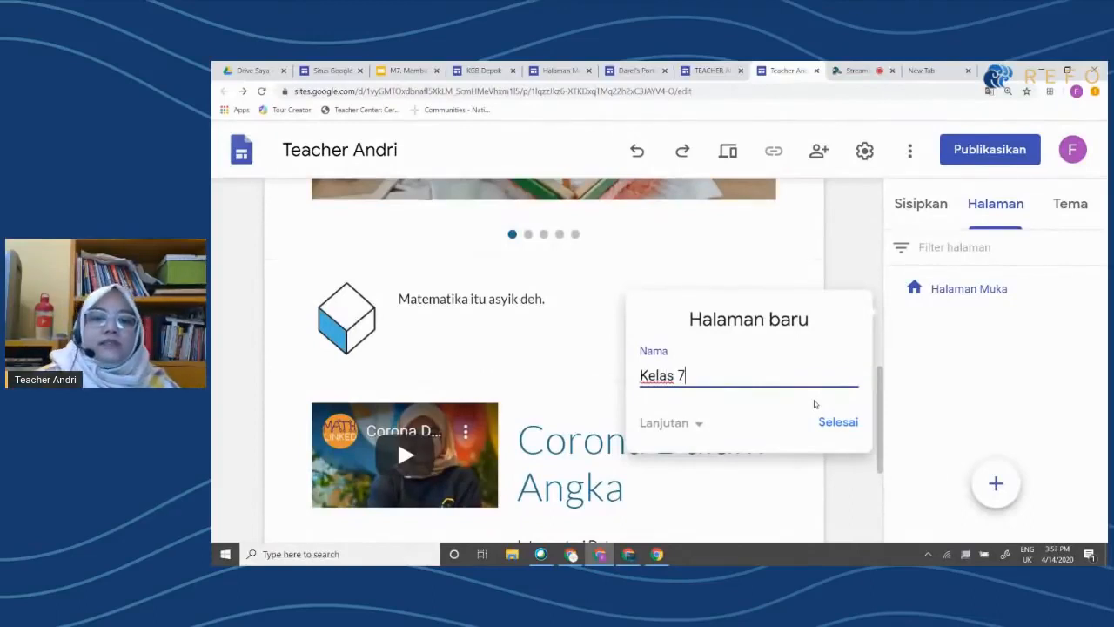
{"action": "left_click", "coordinate": [840, 420]}
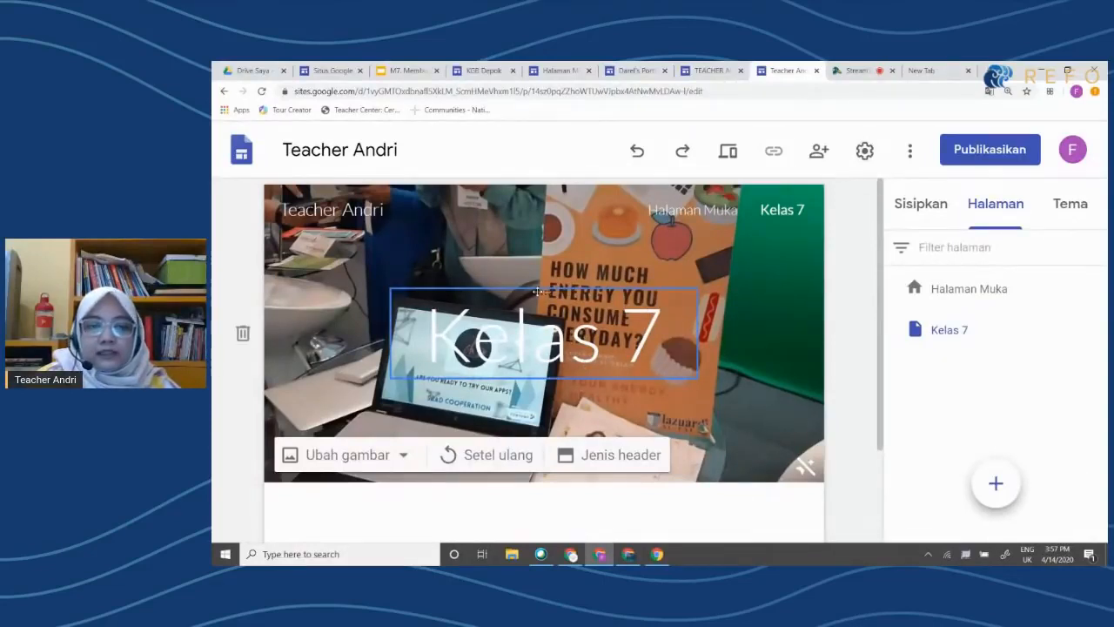
Move the Kelas 7 title out of the header image into the page section below it.
{"action": "left_click_drag", "start_coordinate": [538, 291], "coordinate": [517, 490]}
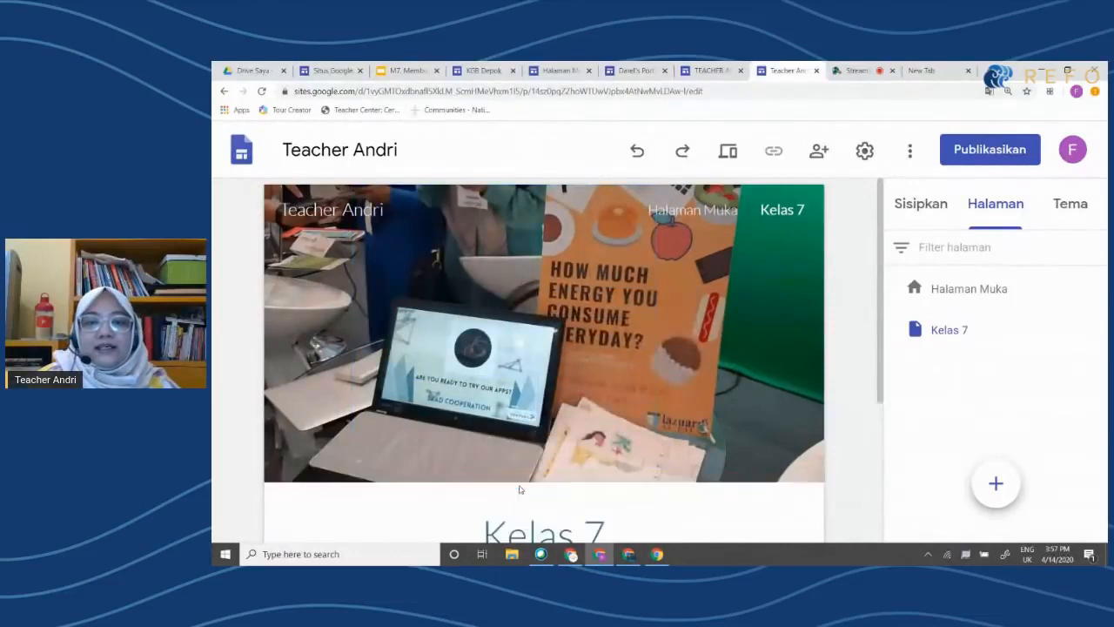
{"action": "scroll", "coordinate": [591, 422], "scroll_direction": "down", "scroll_amount": 3}
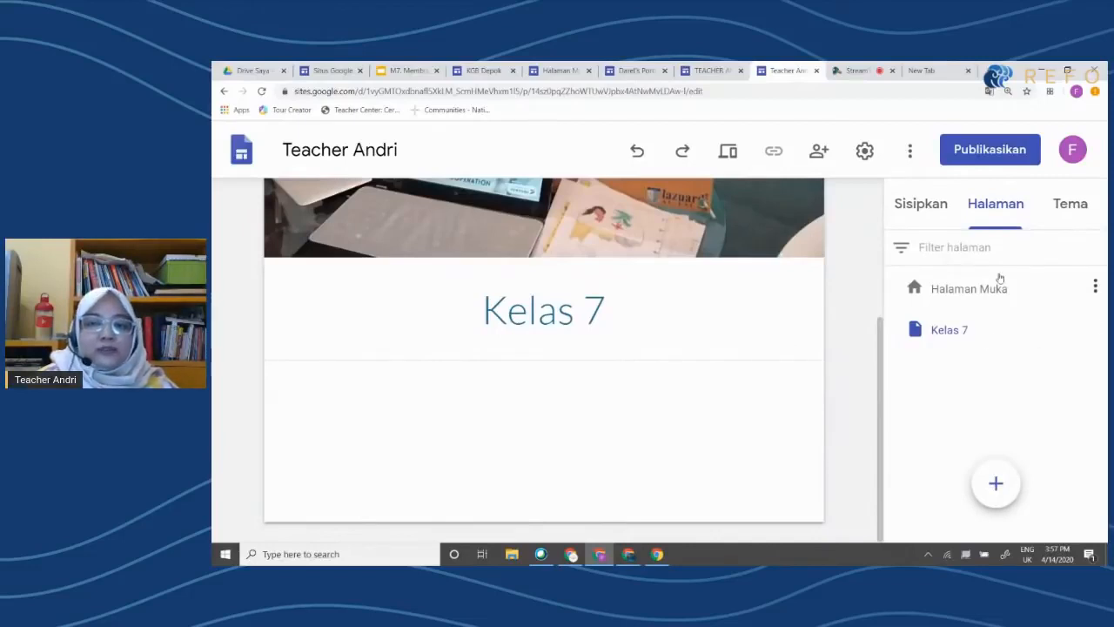
Browse the site themes and apply the Aristoteles theme.
{"action": "mouse_move", "coordinate": [995, 484]}
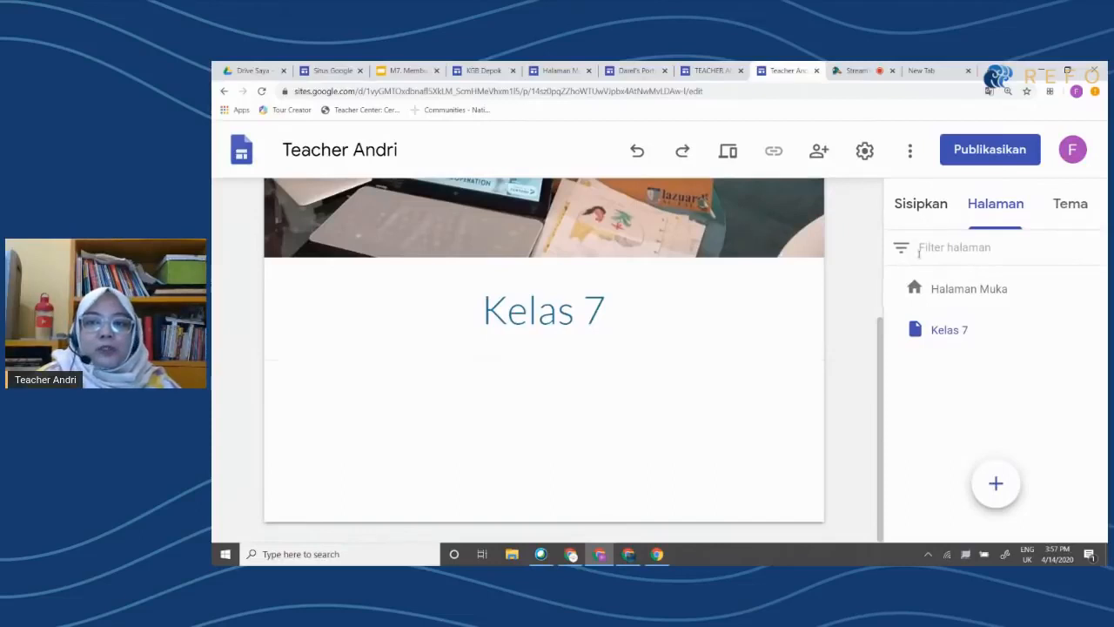
{"action": "left_click", "coordinate": [1072, 209]}
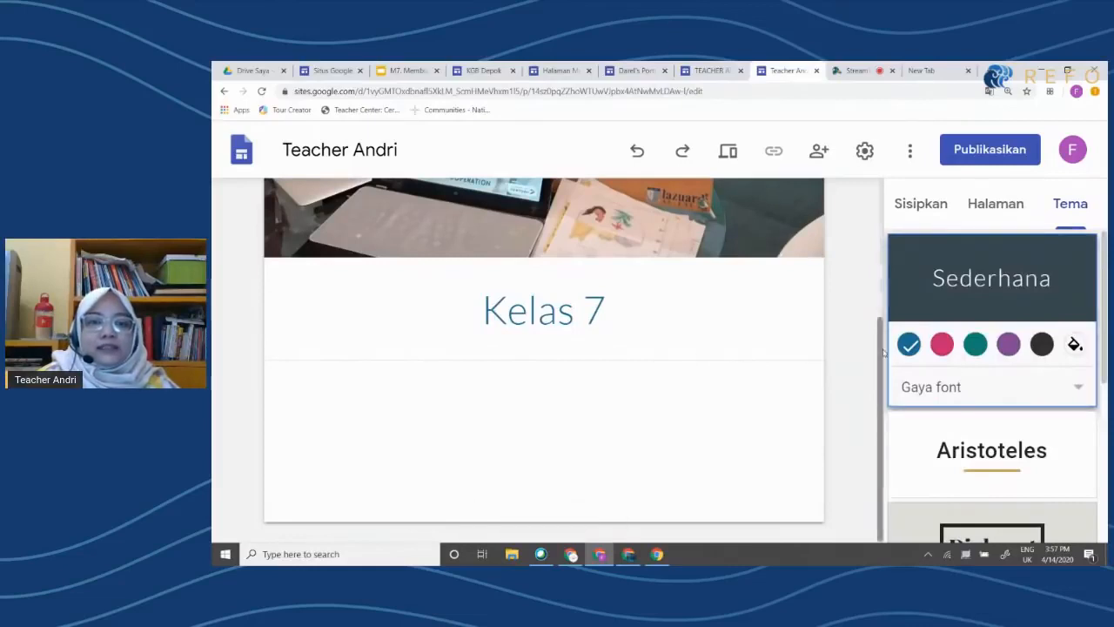
{"action": "left_click", "coordinate": [565, 309]}
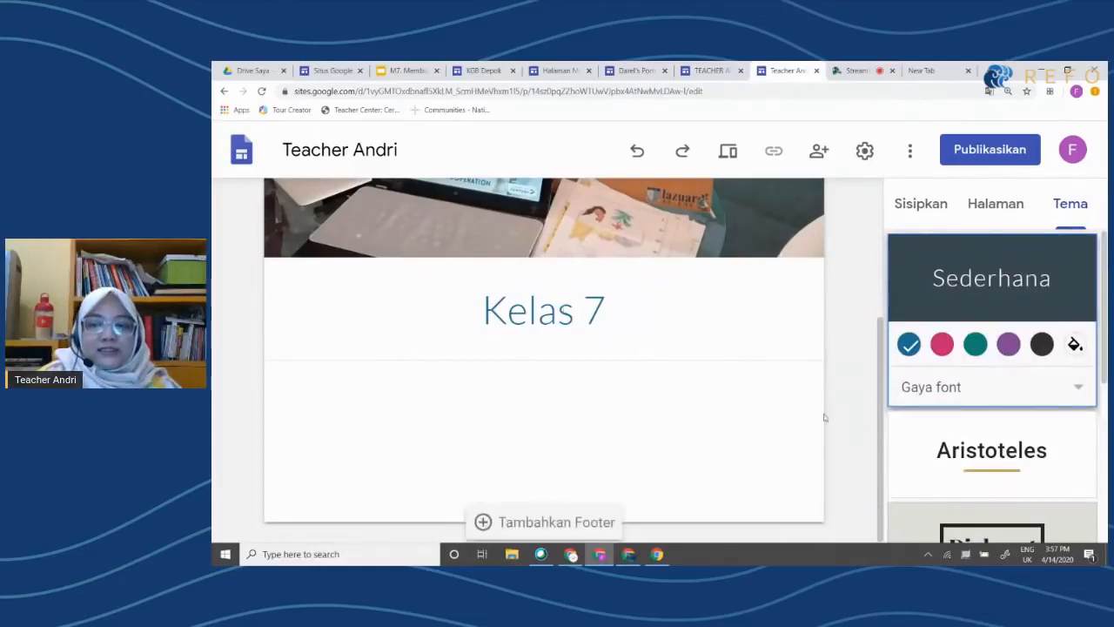
{"action": "scroll", "coordinate": [937, 406], "scroll_direction": "down", "scroll_amount": 3}
{"action": "scroll", "coordinate": [937, 406], "scroll_direction": "down", "scroll_amount": 1}
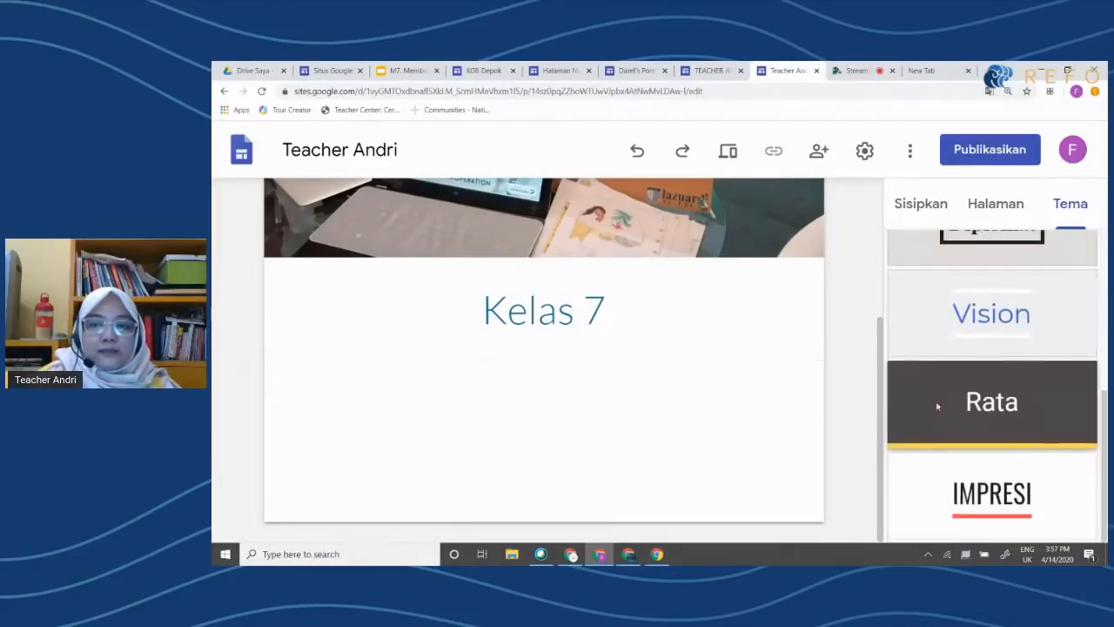
{"action": "scroll", "coordinate": [938, 406], "scroll_direction": "up", "scroll_amount": 5}
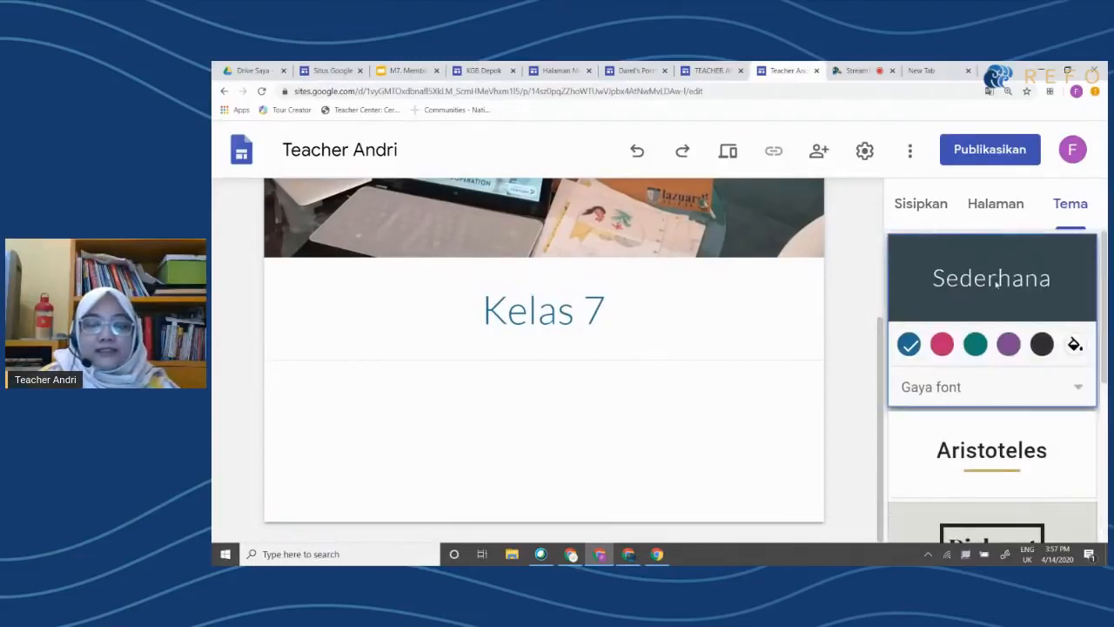
{"action": "left_click", "coordinate": [1005, 461]}
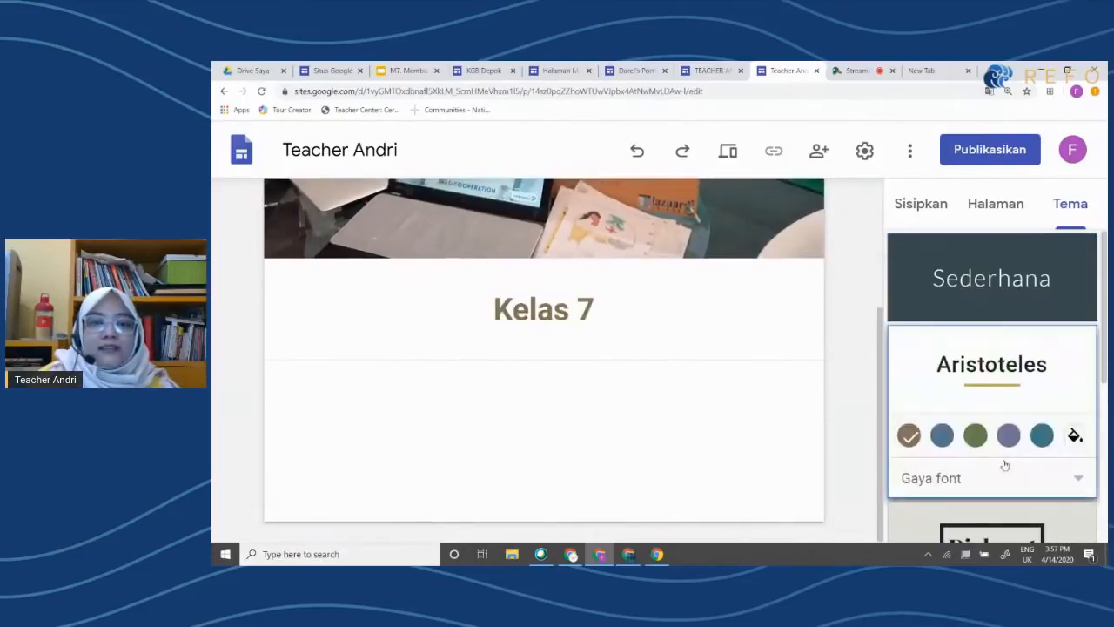
Open the Halaman Muka page and switch the Aristoteles theme to its teal colour.
{"action": "left_click", "coordinate": [600, 331]}
{"action": "scroll", "coordinate": [601, 333], "scroll_direction": "up", "scroll_amount": 3}
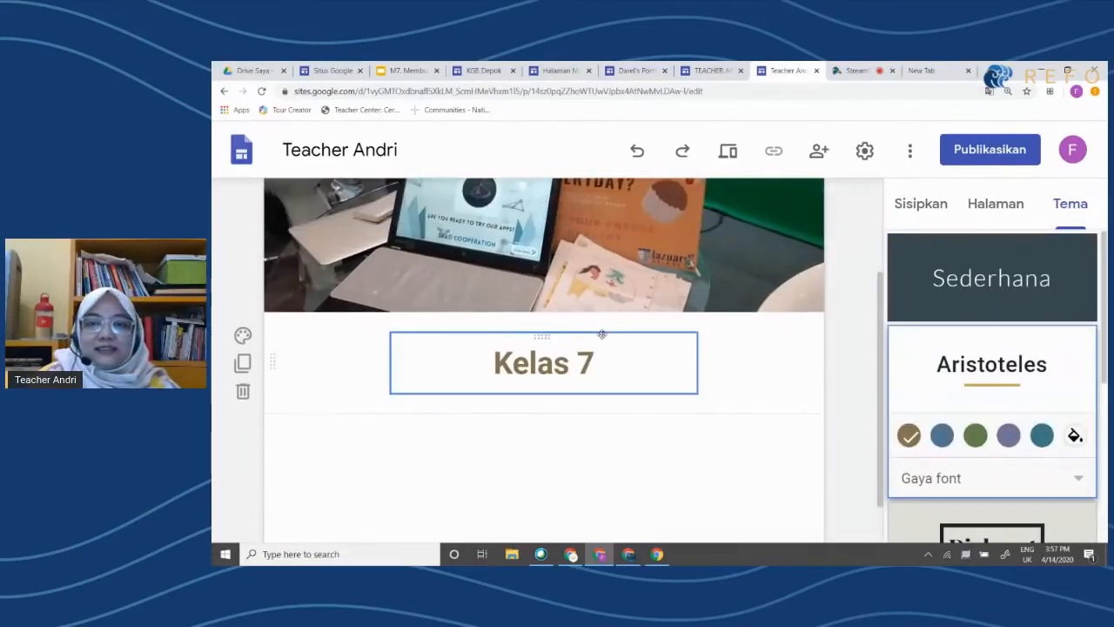
{"action": "left_click", "coordinate": [680, 212]}
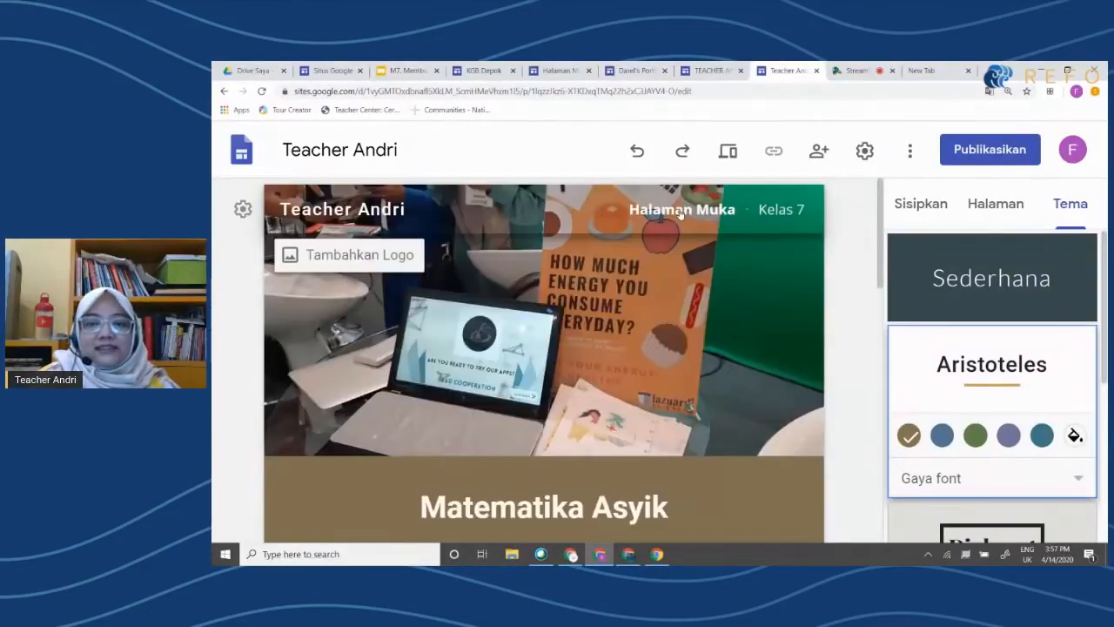
{"action": "scroll", "coordinate": [729, 308], "scroll_direction": "down", "scroll_amount": 5}
{"action": "scroll", "coordinate": [730, 308], "scroll_direction": "up", "scroll_amount": 3}
{"action": "scroll", "coordinate": [864, 357], "scroll_direction": "down", "scroll_amount": 1}
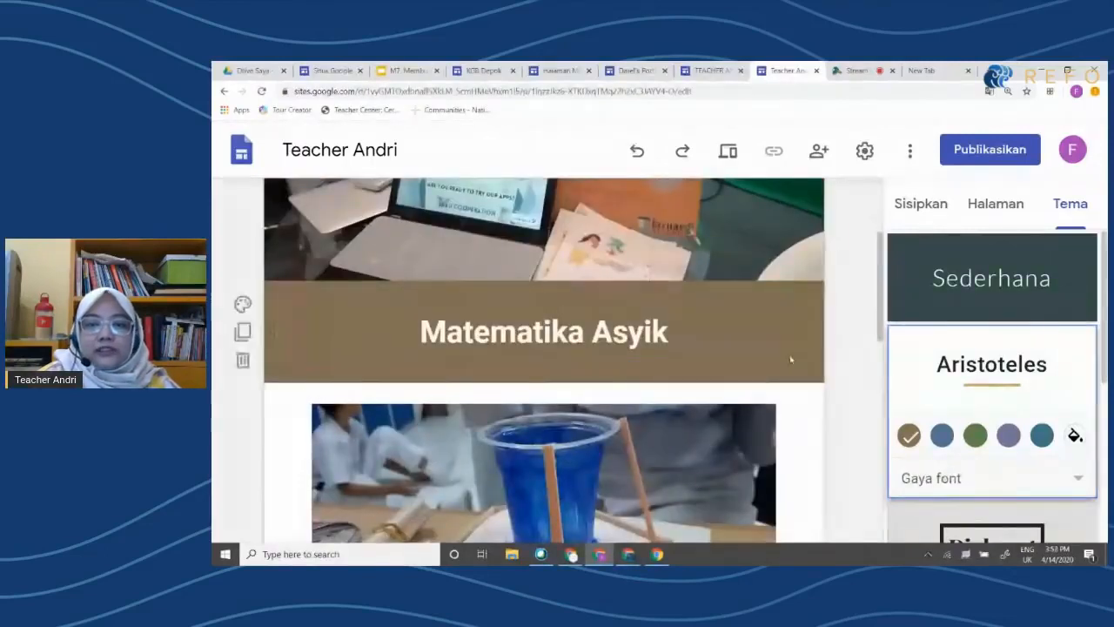
{"action": "left_click", "coordinate": [1042, 436]}
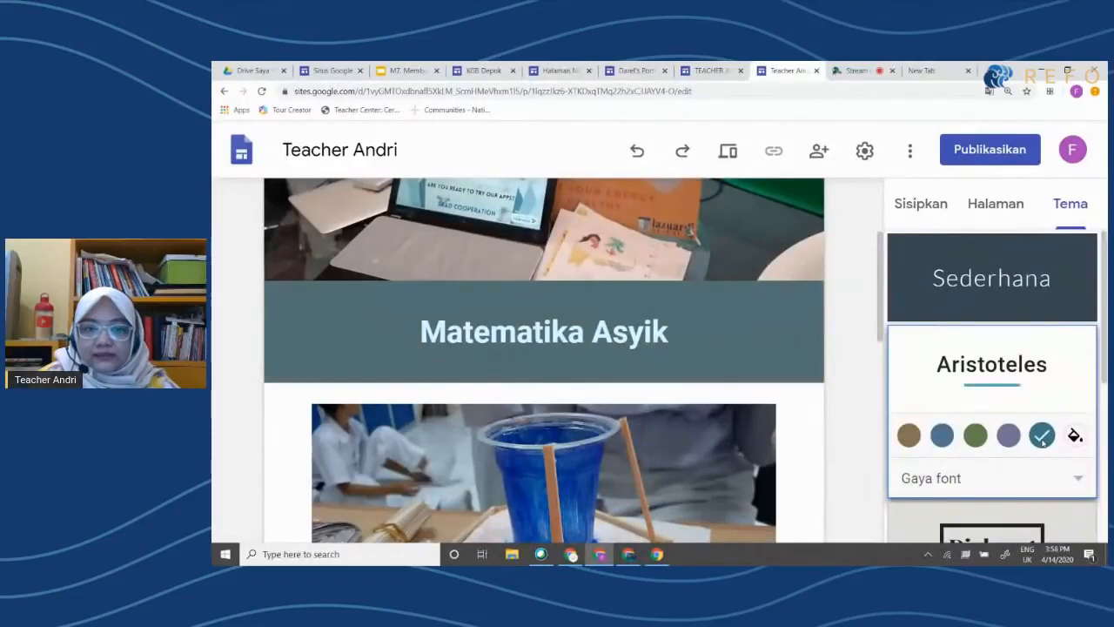
Apply the Rata theme to the site and review the home page with it.
{"action": "scroll", "coordinate": [1023, 453], "scroll_direction": "down", "scroll_amount": 3}
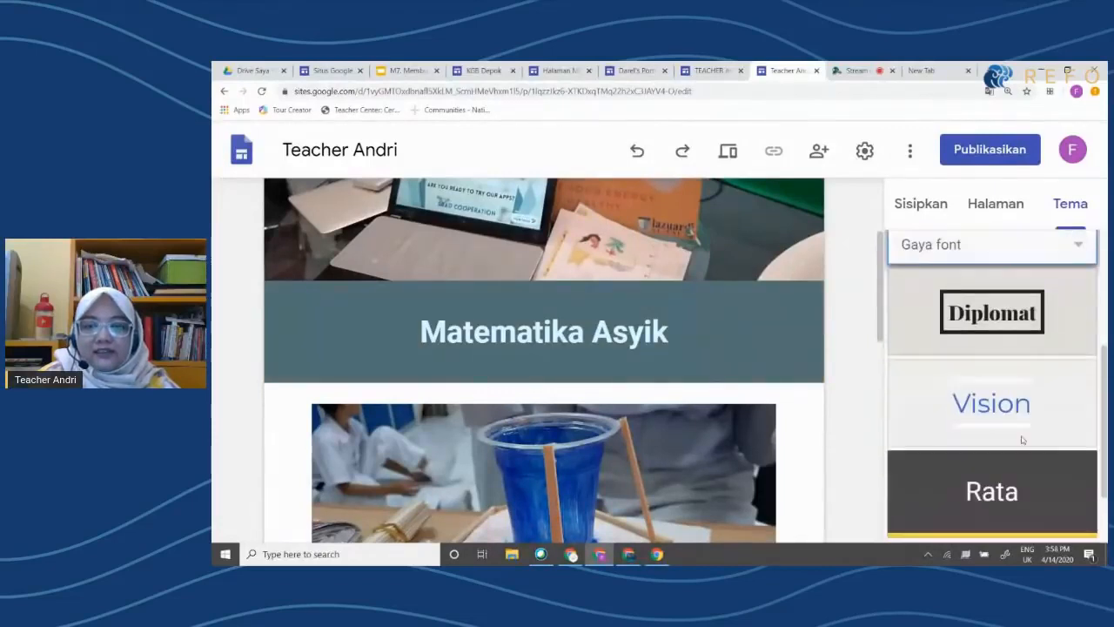
{"action": "left_click", "coordinate": [1029, 489]}
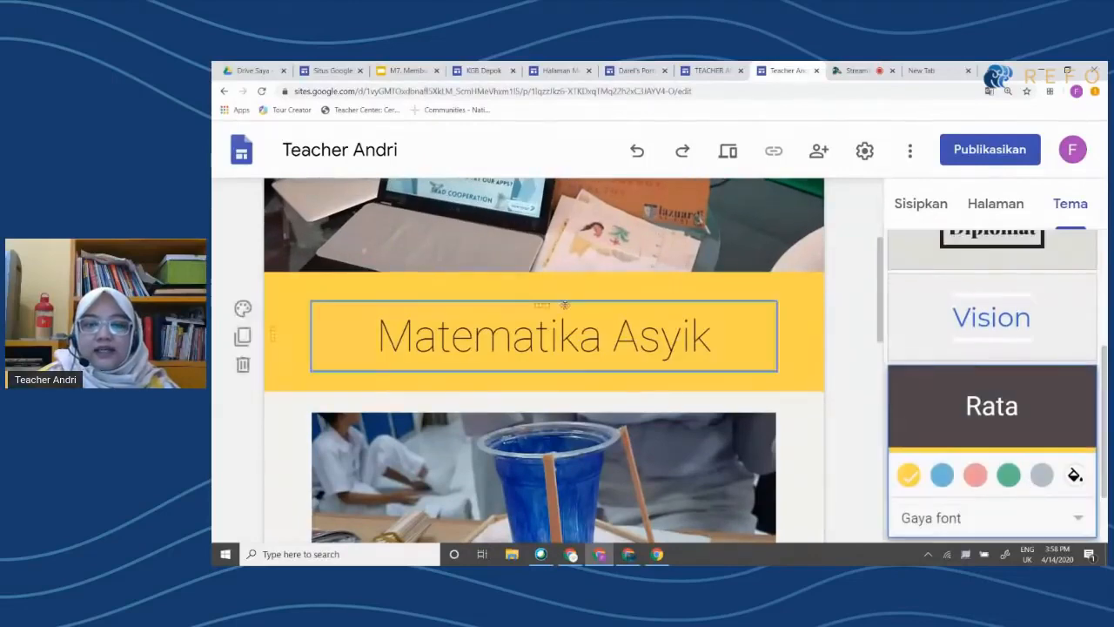
{"action": "scroll", "coordinate": [739, 398], "scroll_direction": "down", "scroll_amount": 5}
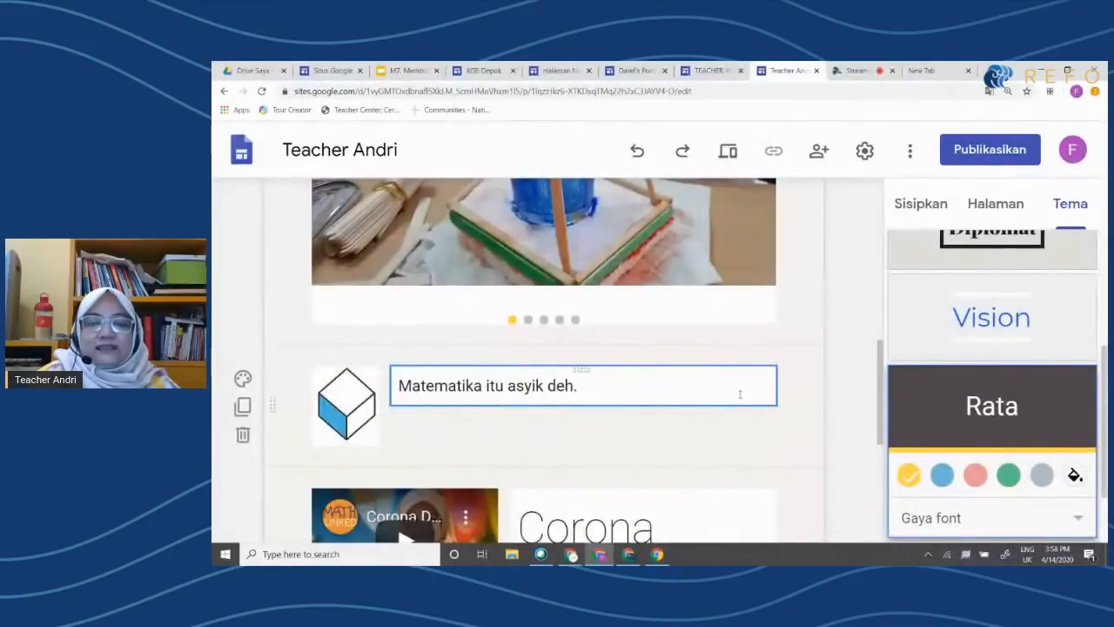
{"action": "scroll", "coordinate": [740, 394], "scroll_direction": "up", "scroll_amount": 3}
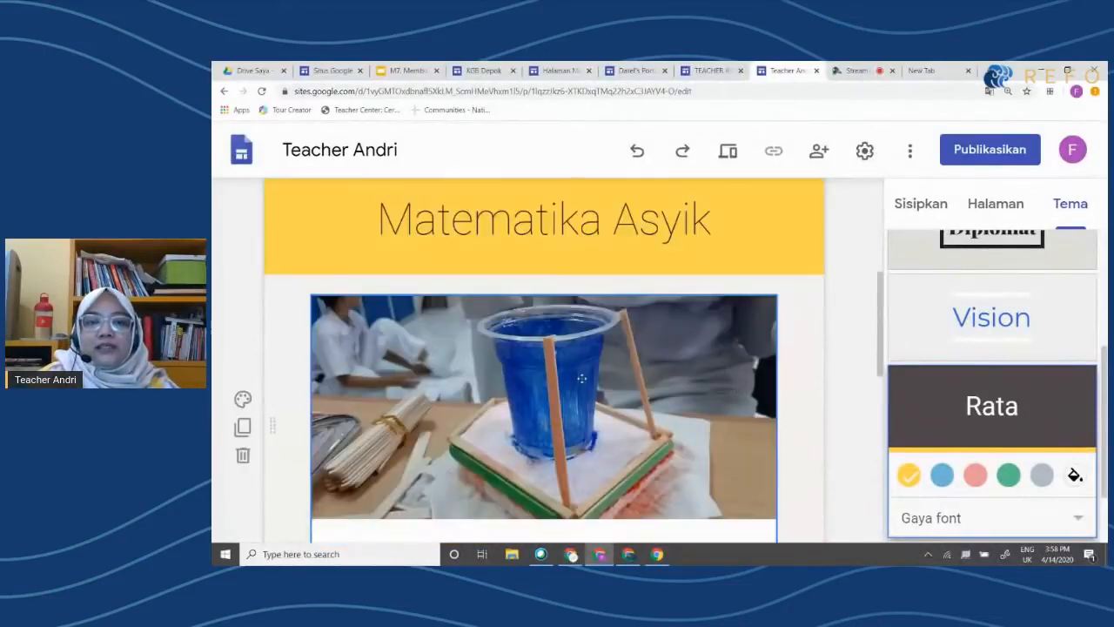
{"action": "scroll", "coordinate": [708, 335], "scroll_direction": "up", "scroll_amount": 4}
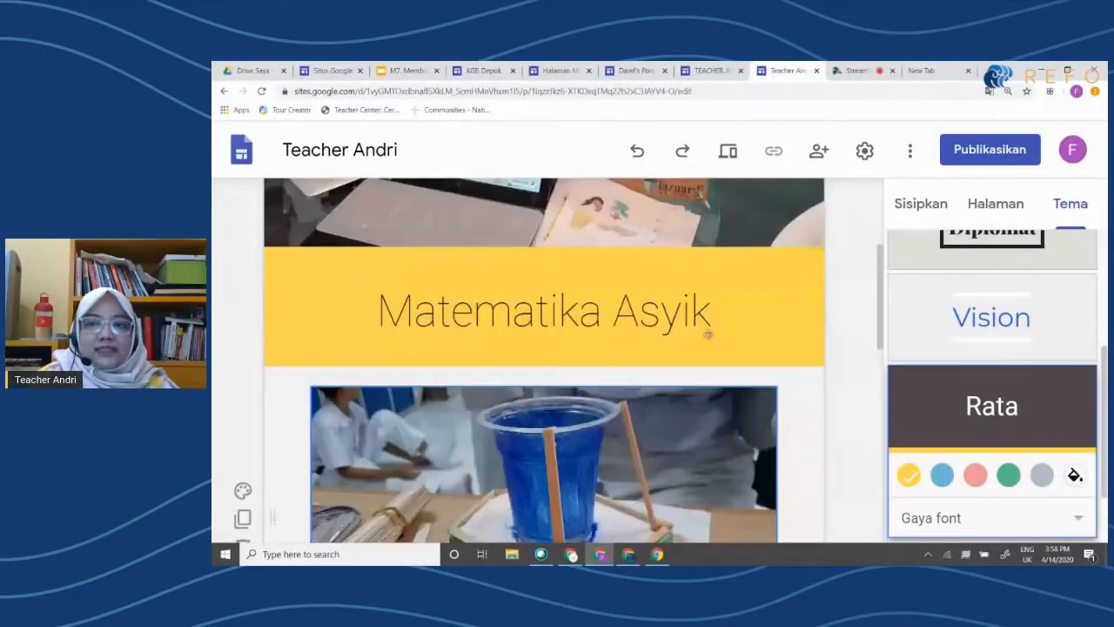
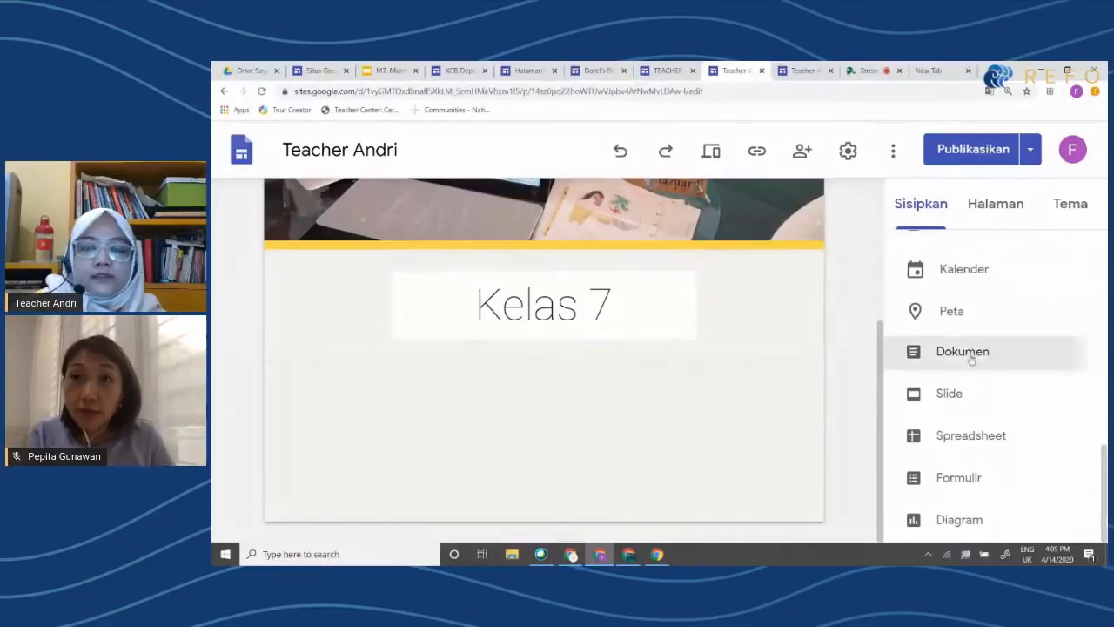
Insert the Pengguna Internet Google document into the Kelas 7 page below the title.
{"action": "left_click", "coordinate": [972, 359]}
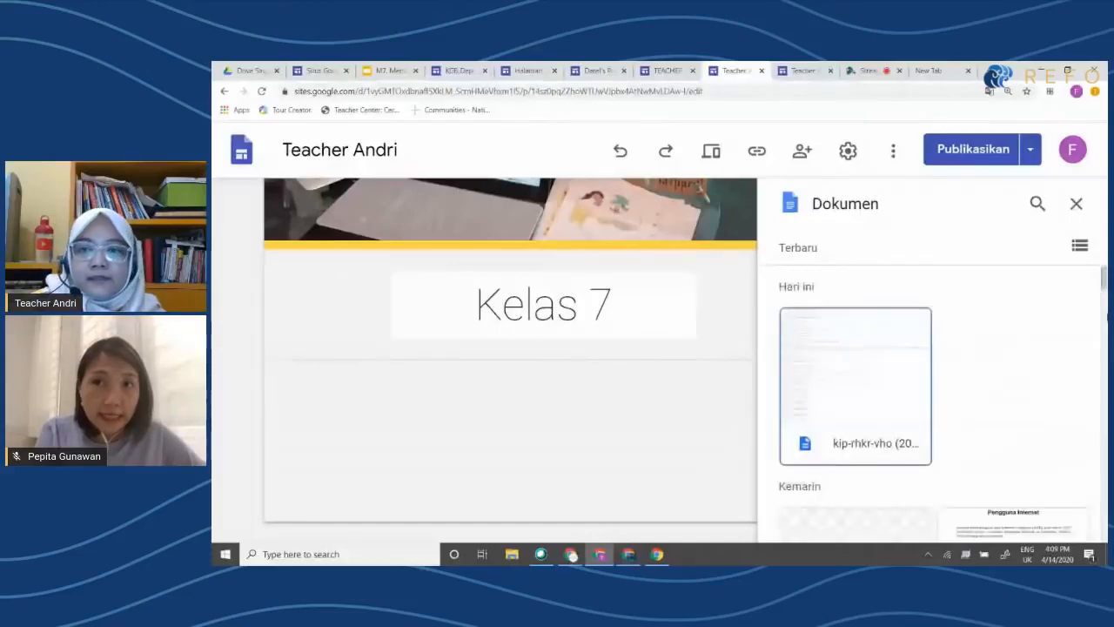
{"action": "scroll", "coordinate": [854, 385], "scroll_direction": "down", "scroll_amount": 1}
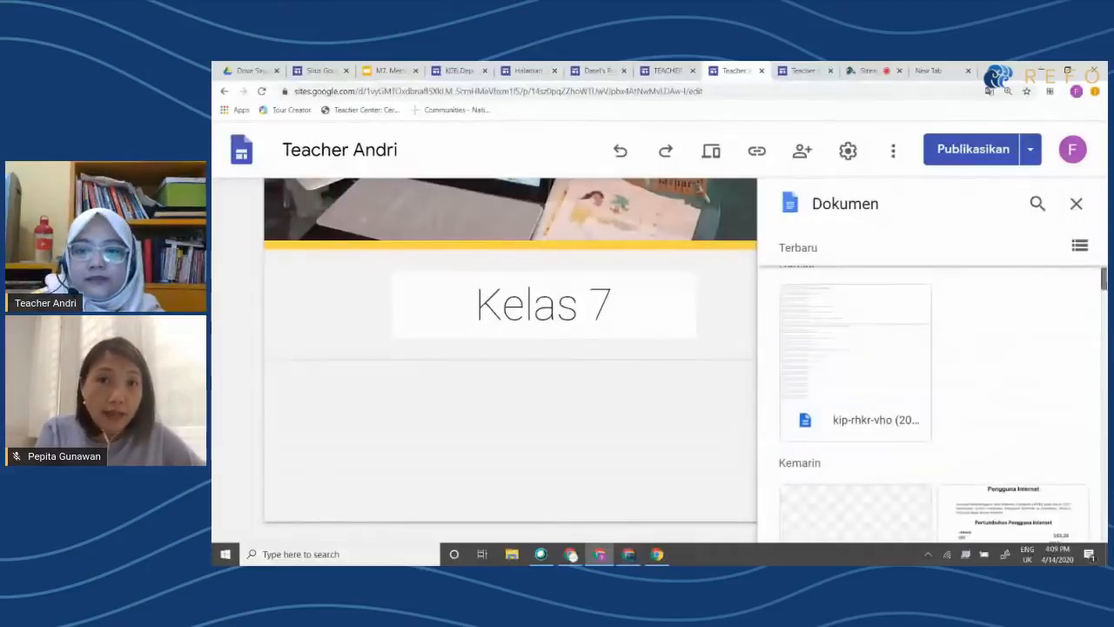
{"action": "scroll", "coordinate": [929, 383], "scroll_direction": "down", "scroll_amount": 3}
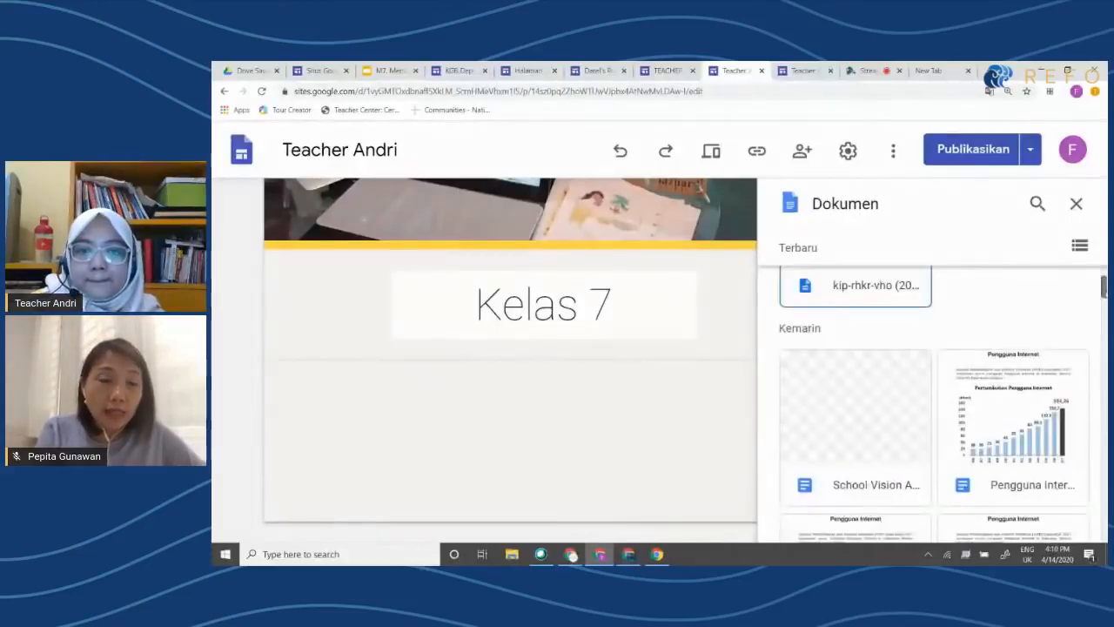
{"action": "left_click", "coordinate": [1017, 388]}
{"action": "left_click", "coordinate": [1060, 523]}
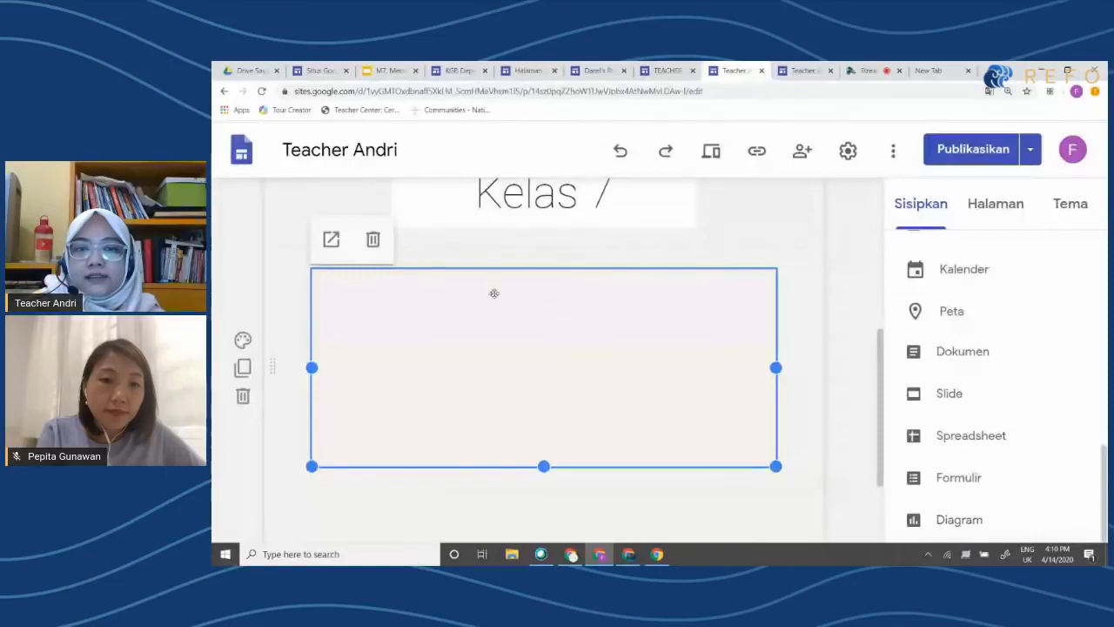
Enlarge the embedded Pengguna Internet document vertically so more of its content shows.
{"action": "scroll", "coordinate": [575, 332], "scroll_direction": "down", "scroll_amount": 1}
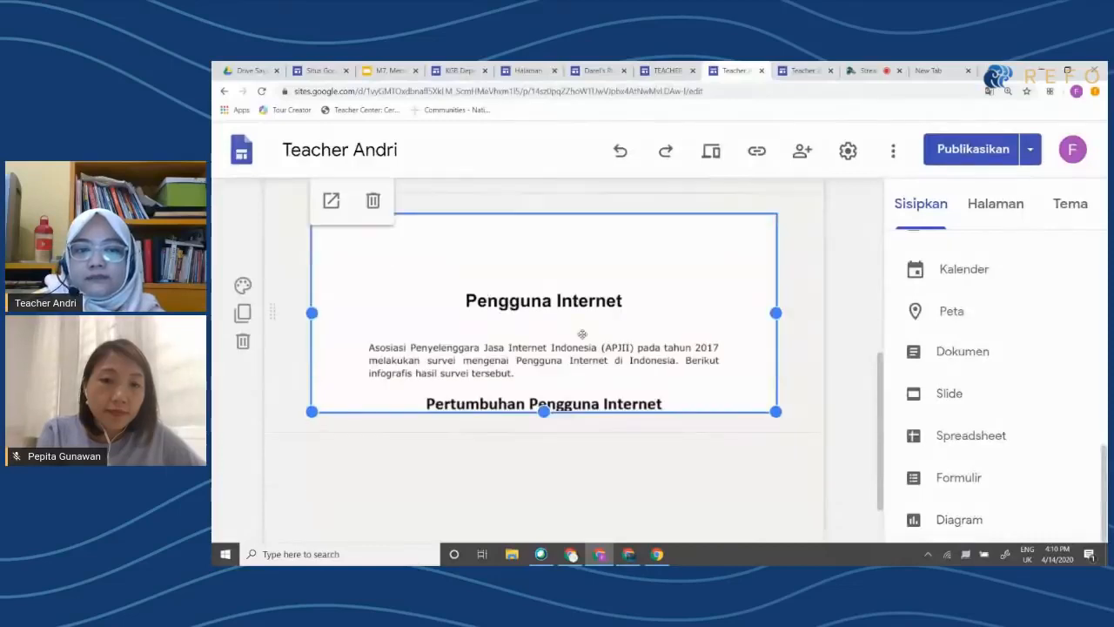
{"action": "scroll", "coordinate": [566, 357], "scroll_direction": "down", "scroll_amount": 1}
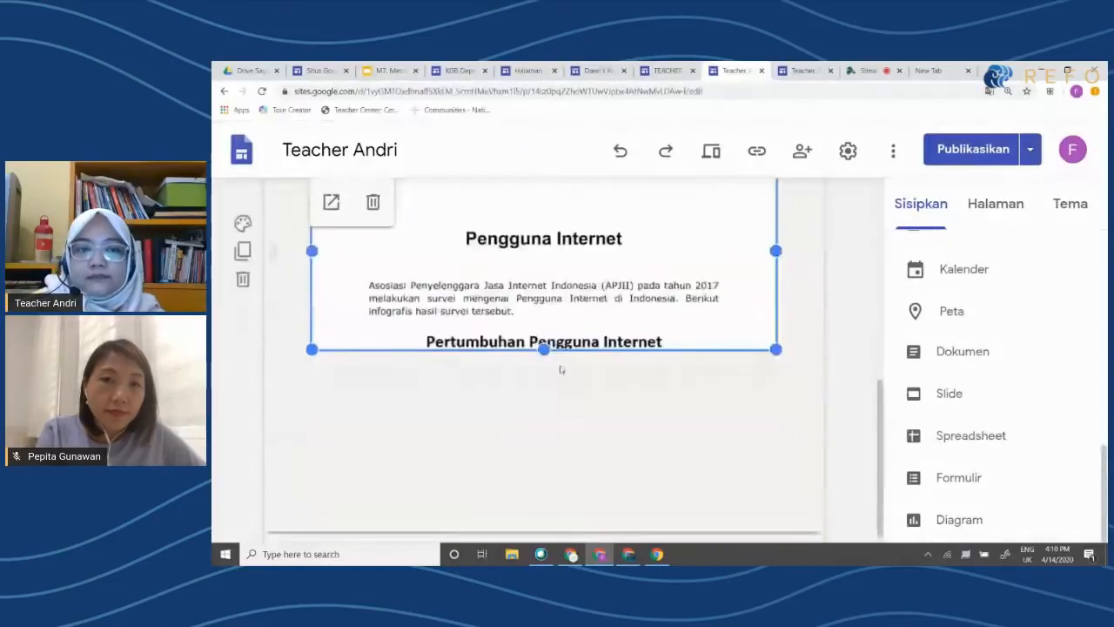
{"action": "left_click_drag", "start_coordinate": [543, 349], "coordinate": [538, 435]}
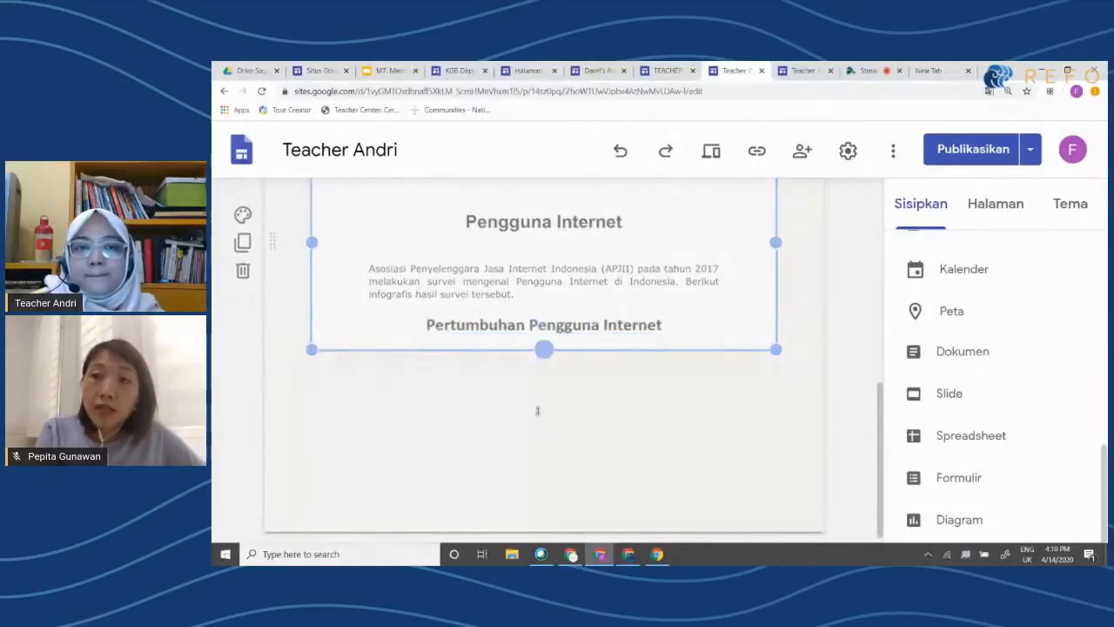
{"action": "scroll", "coordinate": [565, 312], "scroll_direction": "up", "scroll_amount": 3}
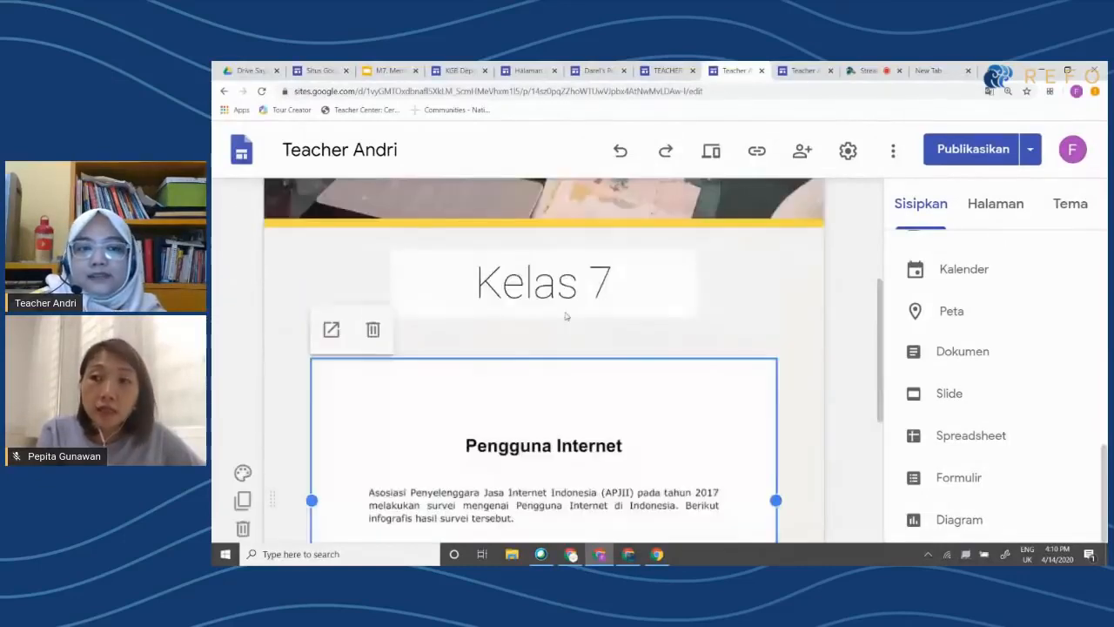
{"action": "scroll", "coordinate": [565, 311], "scroll_direction": "down", "scroll_amount": 2}
{"action": "scroll", "coordinate": [564, 313], "scroll_direction": "down", "scroll_amount": 1}
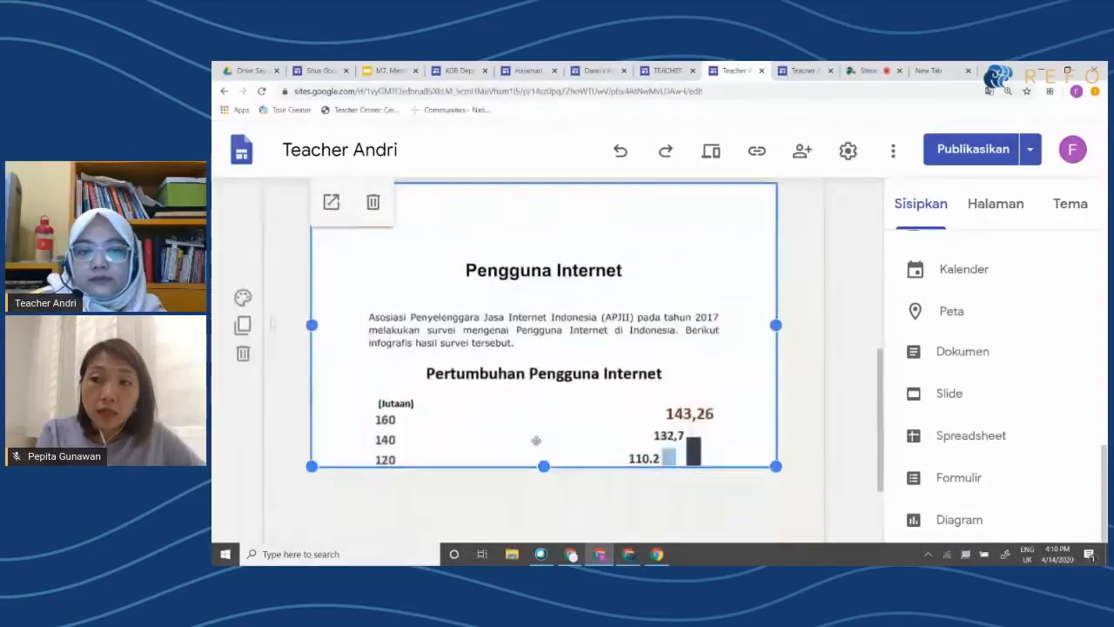
{"action": "left_click_drag", "start_coordinate": [543, 471], "coordinate": [543, 532]}
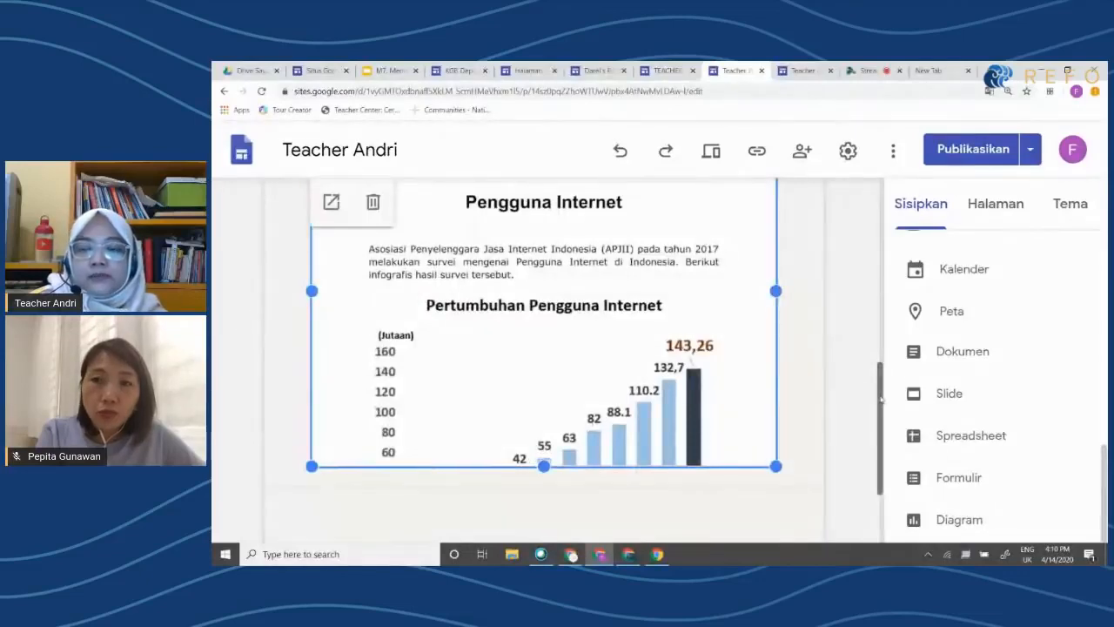
Insert the Energy Counter Google form below the embedded document.
{"action": "scroll", "coordinate": [879, 423], "scroll_direction": "down", "scroll_amount": 1}
{"action": "scroll", "coordinate": [879, 423], "scroll_direction": "down", "scroll_amount": 2}
{"action": "left_click_drag", "start_coordinate": [874, 447], "coordinate": [876, 447]}
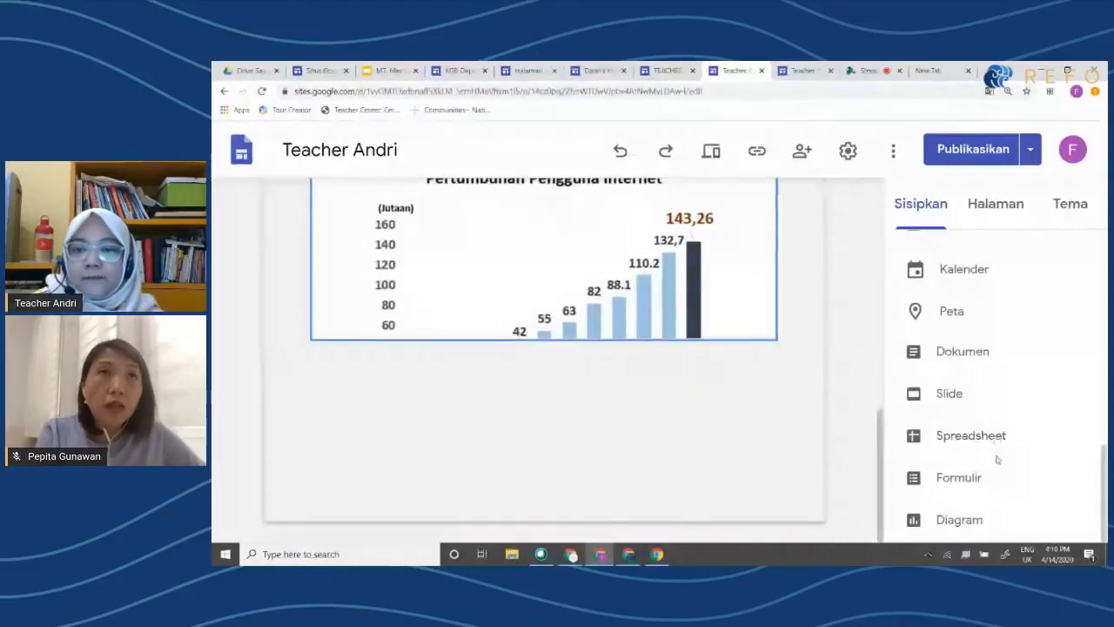
{"action": "left_click", "coordinate": [975, 477]}
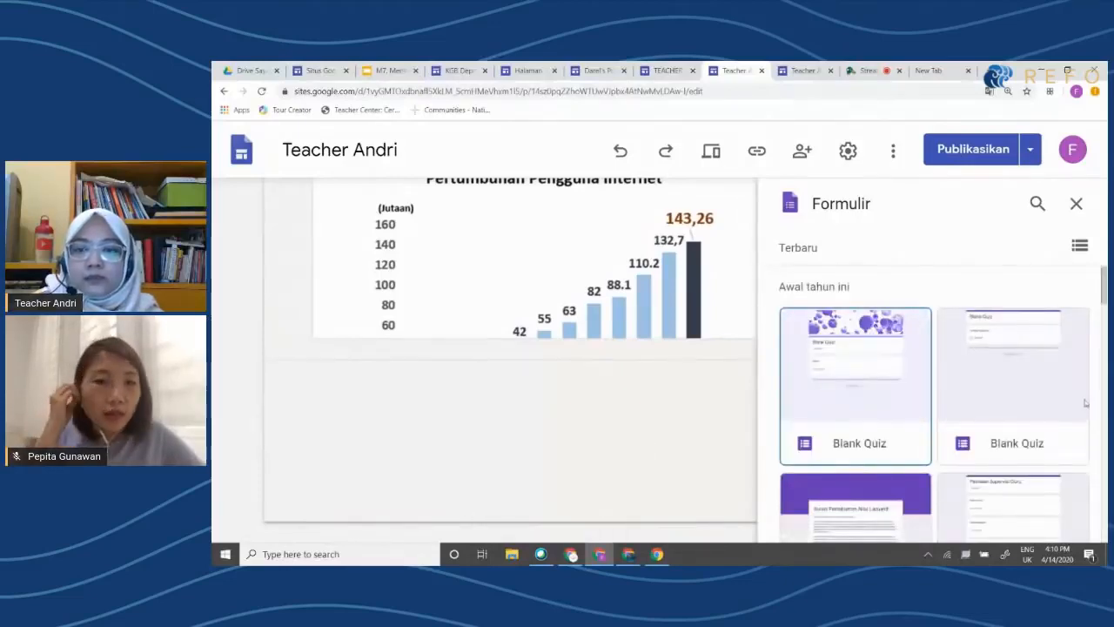
{"action": "scroll", "coordinate": [1085, 402], "scroll_direction": "down", "scroll_amount": 1}
{"action": "scroll", "coordinate": [1085, 402], "scroll_direction": "down", "scroll_amount": 1}
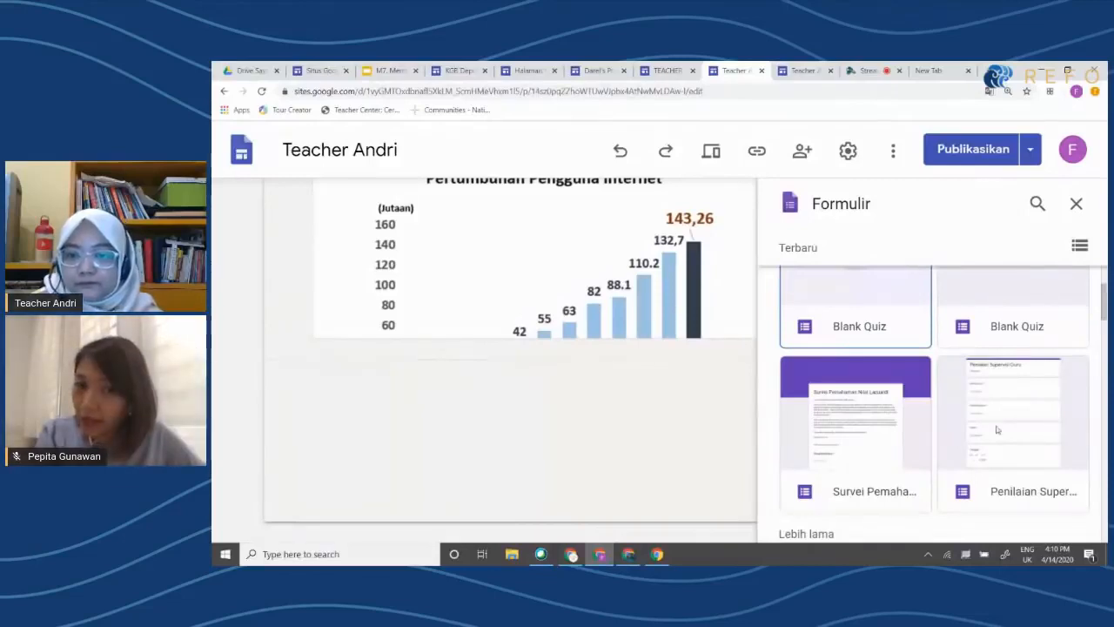
{"action": "scroll", "coordinate": [1068, 468], "scroll_direction": "down", "scroll_amount": 2}
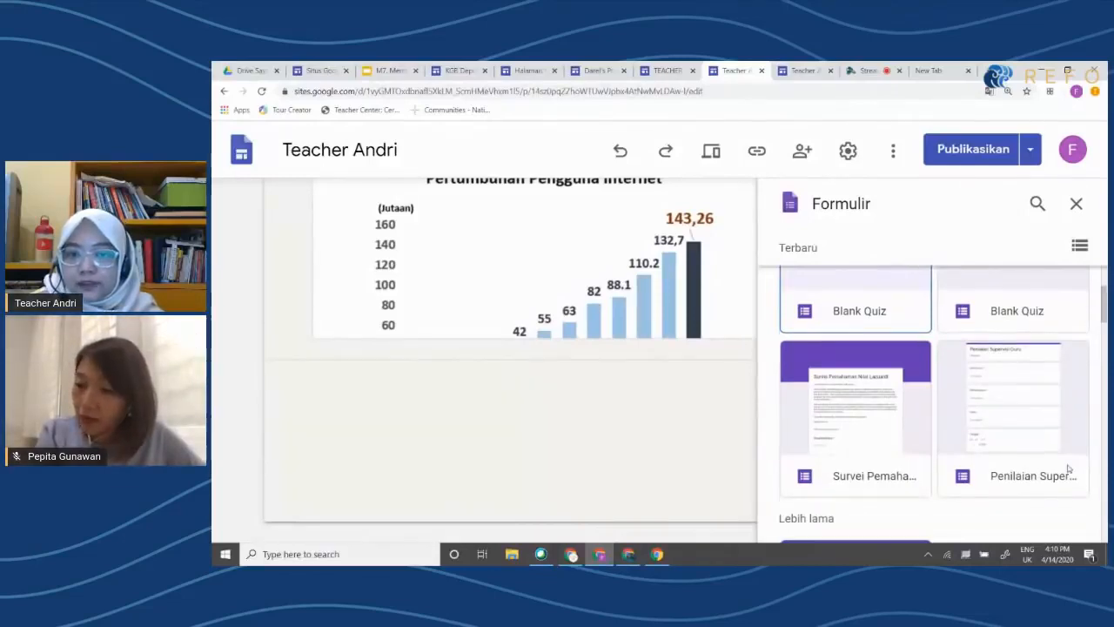
{"action": "scroll", "coordinate": [1069, 468], "scroll_direction": "down", "scroll_amount": 2}
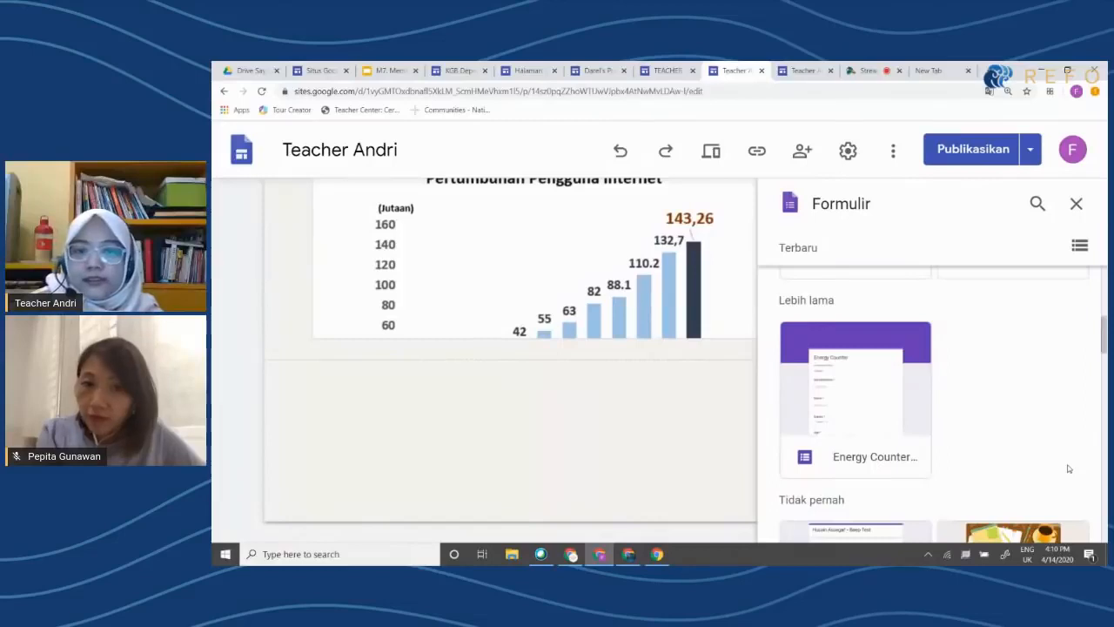
{"action": "left_click", "coordinate": [852, 417]}
{"action": "left_click", "coordinate": [1076, 525]}
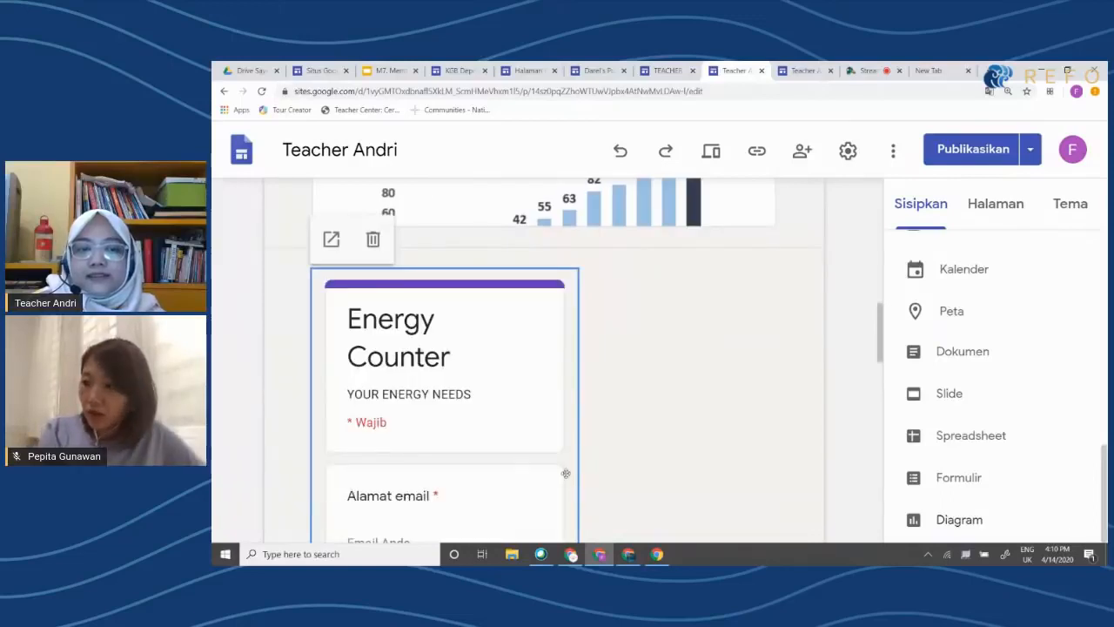
Widen the embedded Energy Counter form to the full width of the section.
{"action": "scroll", "coordinate": [510, 452], "scroll_direction": "down", "scroll_amount": 3}
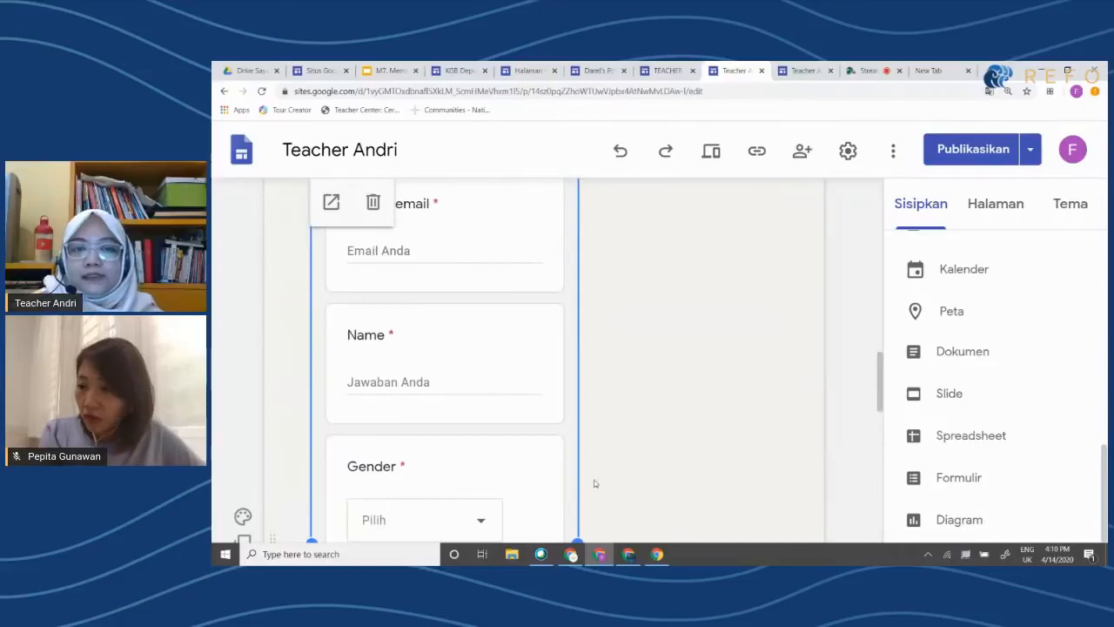
{"action": "scroll", "coordinate": [596, 483], "scroll_direction": "down", "scroll_amount": 1}
{"action": "scroll", "coordinate": [598, 485], "scroll_direction": "down", "scroll_amount": 2}
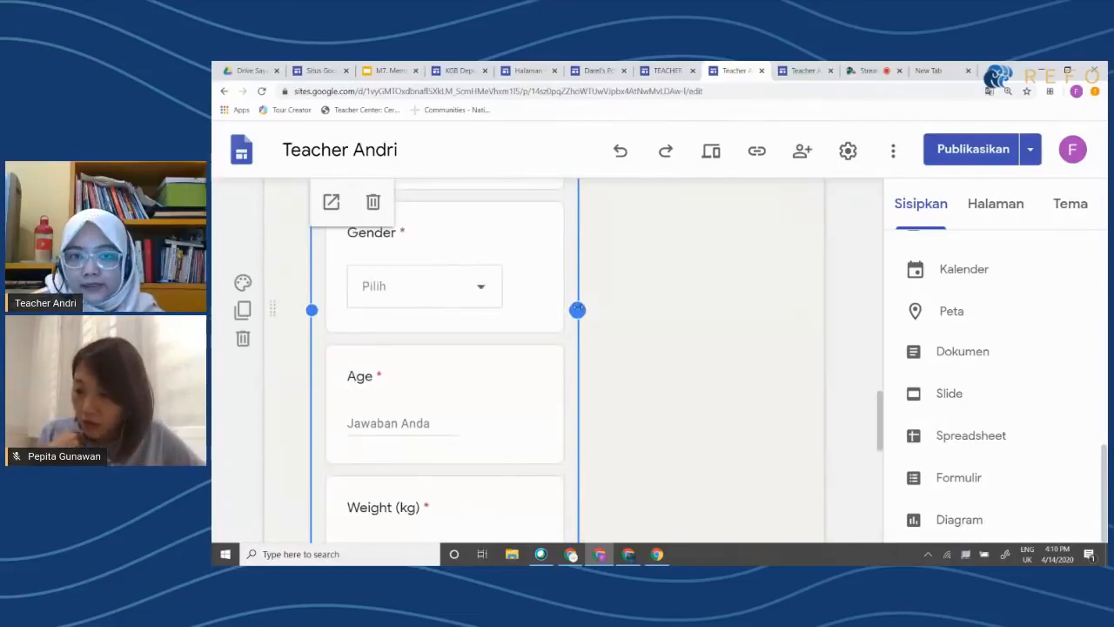
{"action": "left_click_drag", "start_coordinate": [592, 310], "coordinate": [756, 321]}
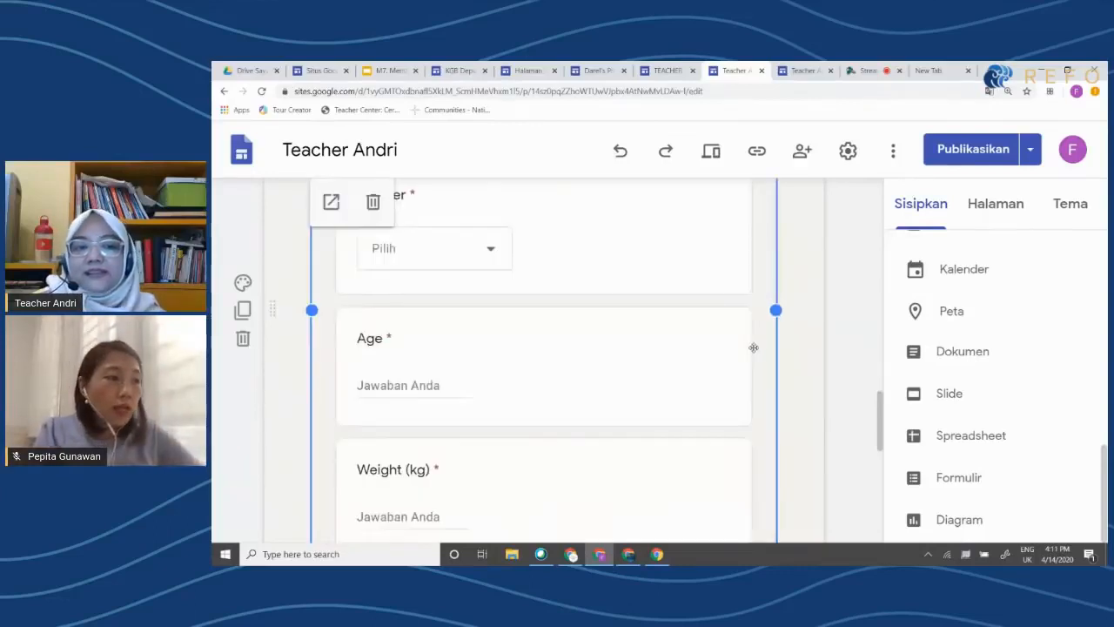
{"action": "scroll", "coordinate": [754, 347], "scroll_direction": "down", "scroll_amount": 5}
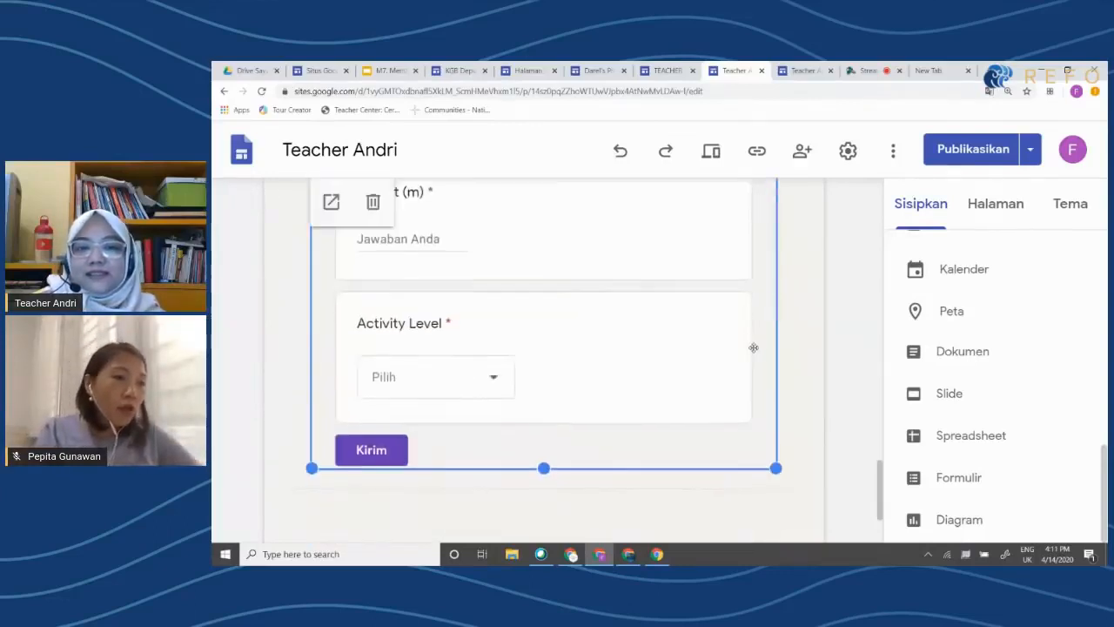
{"action": "left_click", "coordinate": [862, 358]}
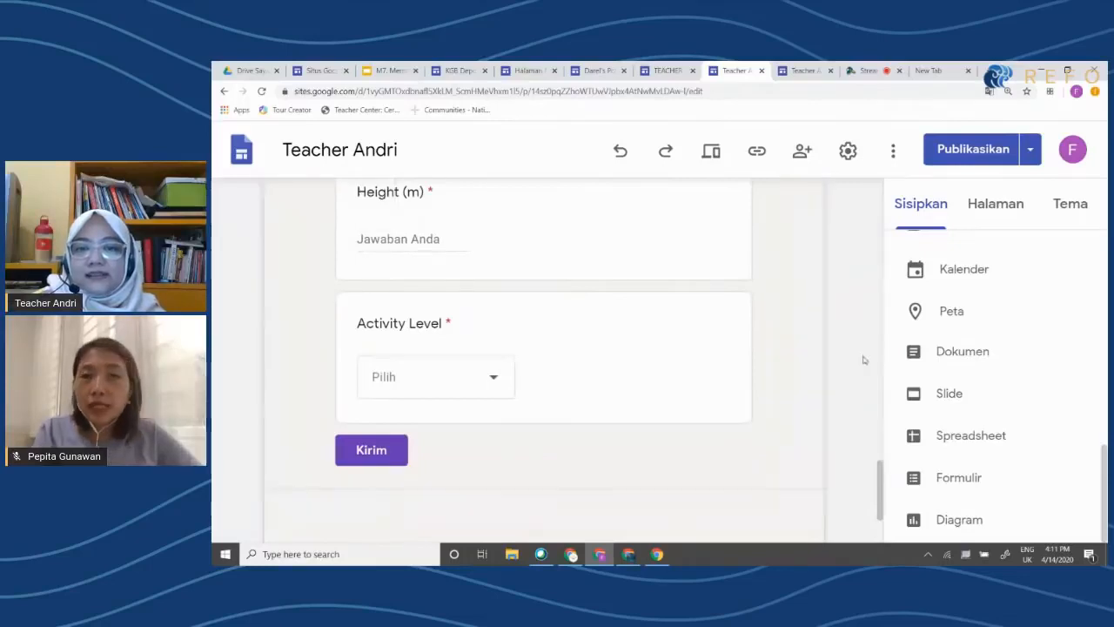
Insert the Progress Belajar Murid spreadsheet below the form and extend its height slightly.
{"action": "left_click", "coordinate": [670, 334]}
{"action": "scroll", "coordinate": [669, 333], "scroll_direction": "up", "scroll_amount": 8}
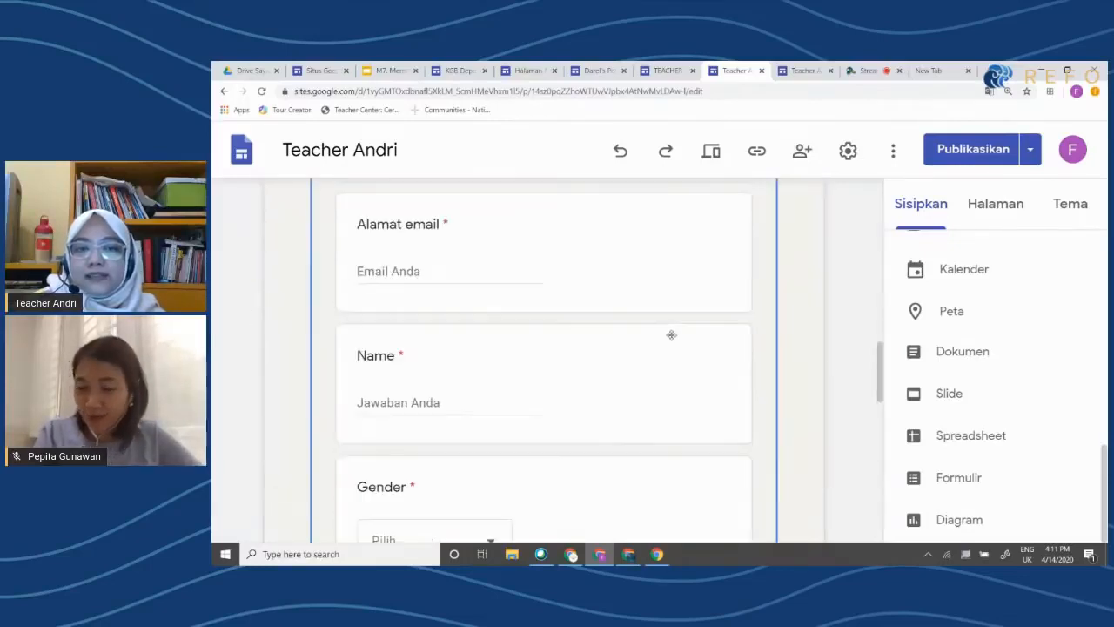
{"action": "scroll", "coordinate": [669, 334], "scroll_direction": "up", "scroll_amount": 3}
{"action": "scroll", "coordinate": [670, 333], "scroll_direction": "down", "scroll_amount": 10}
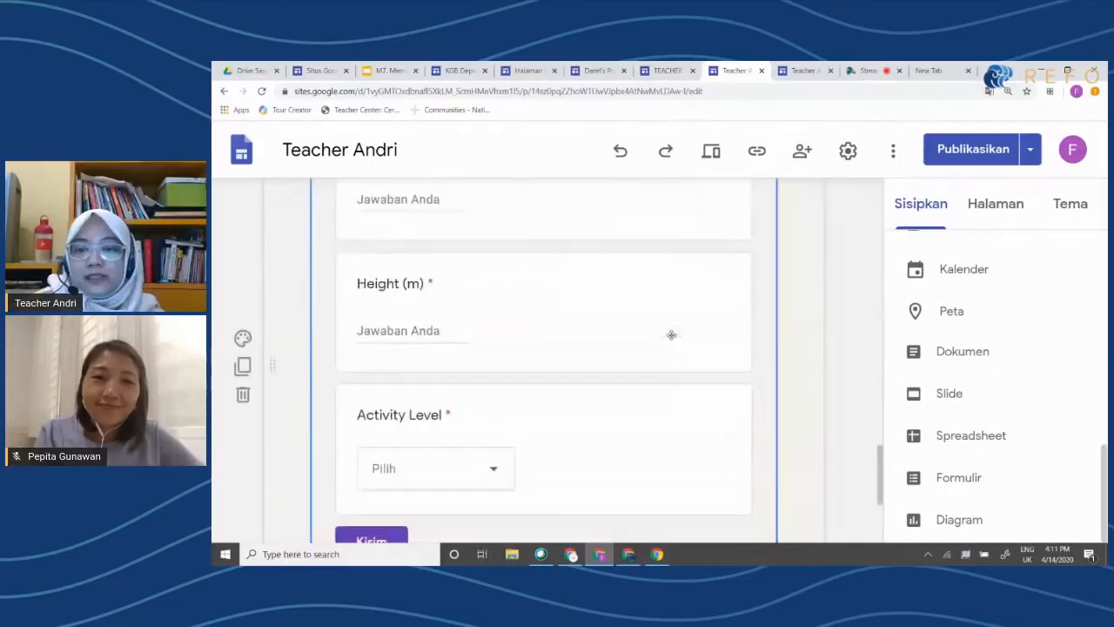
{"action": "left_click", "coordinate": [884, 413]}
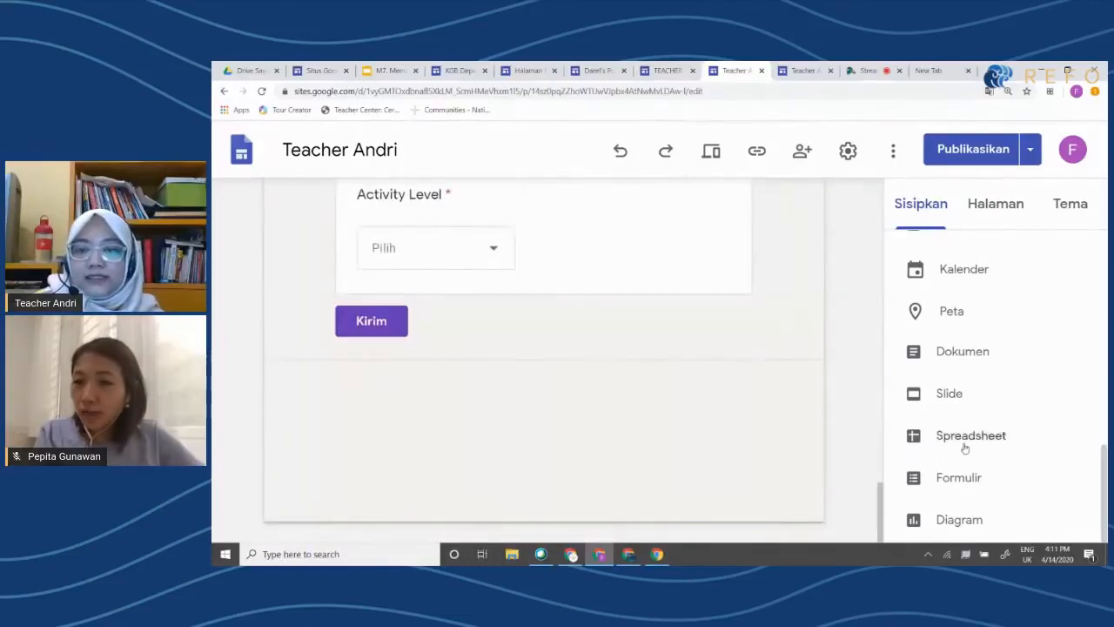
{"action": "left_click", "coordinate": [977, 438]}
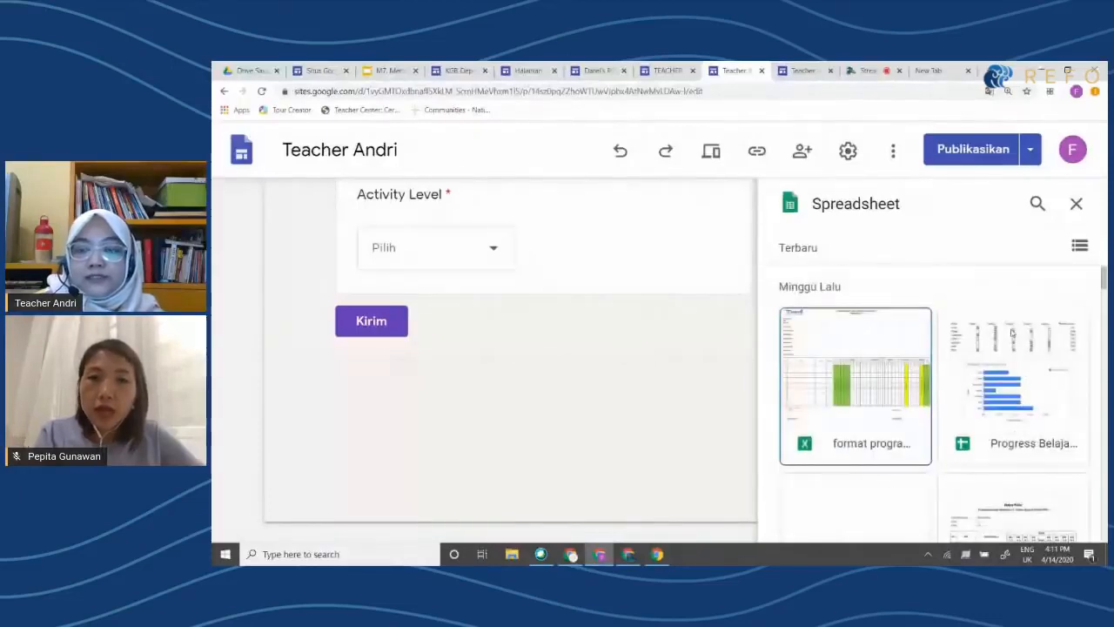
{"action": "left_click", "coordinate": [1019, 357]}
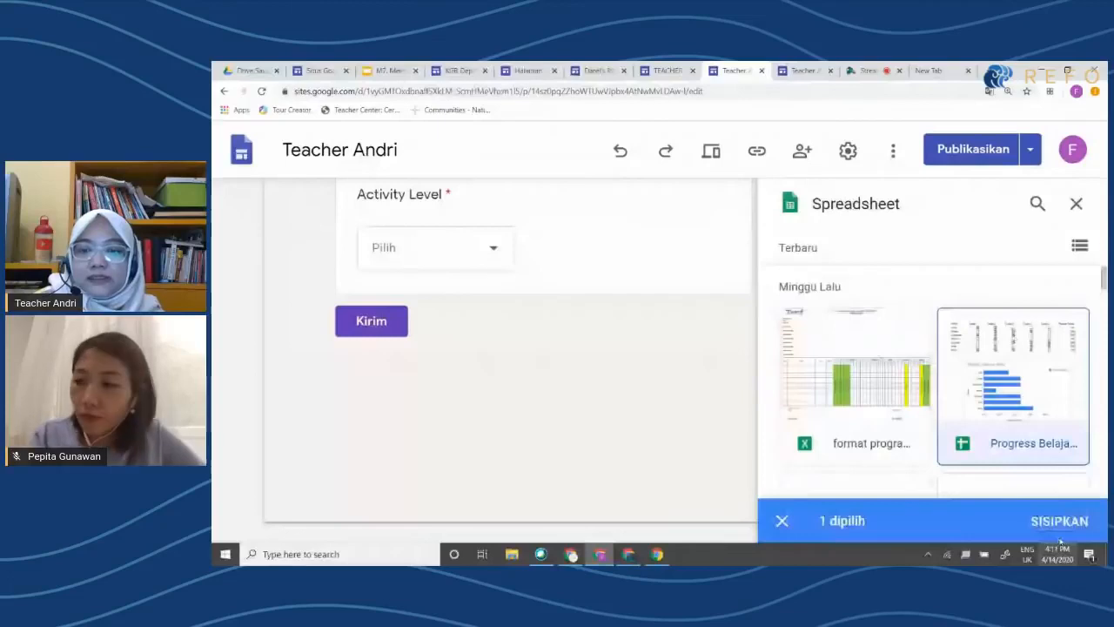
{"action": "left_click", "coordinate": [1058, 520]}
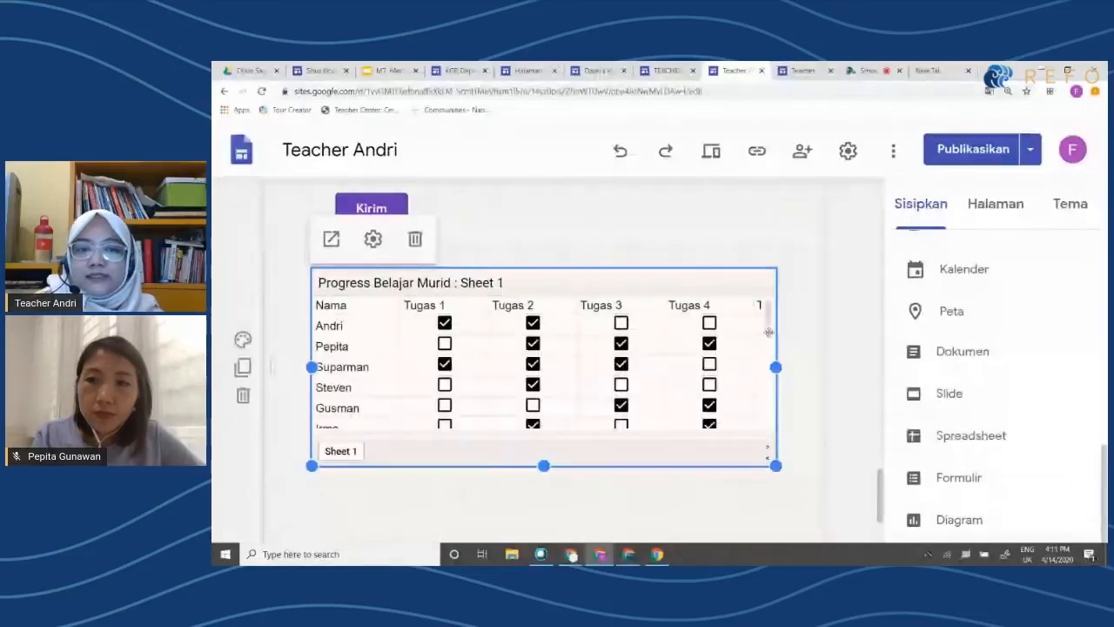
{"action": "left_click_drag", "start_coordinate": [543, 465], "coordinate": [545, 473]}
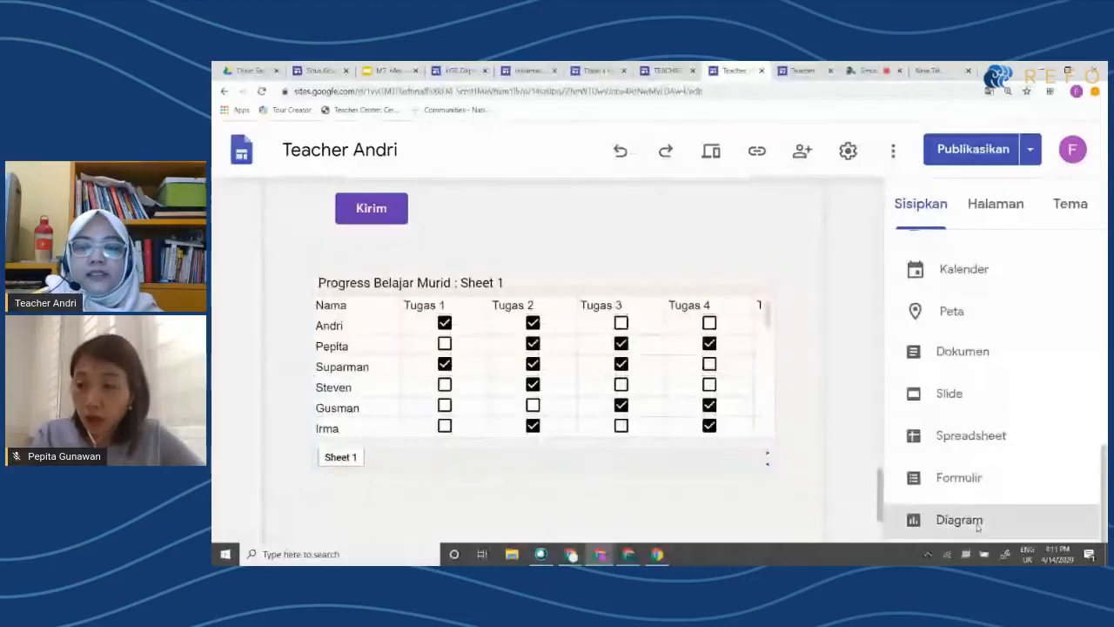
Insert the Progres Tugas vs Nama chart from Progress Belajar Murid and widen it to full width.
{"action": "left_click", "coordinate": [959, 519]}
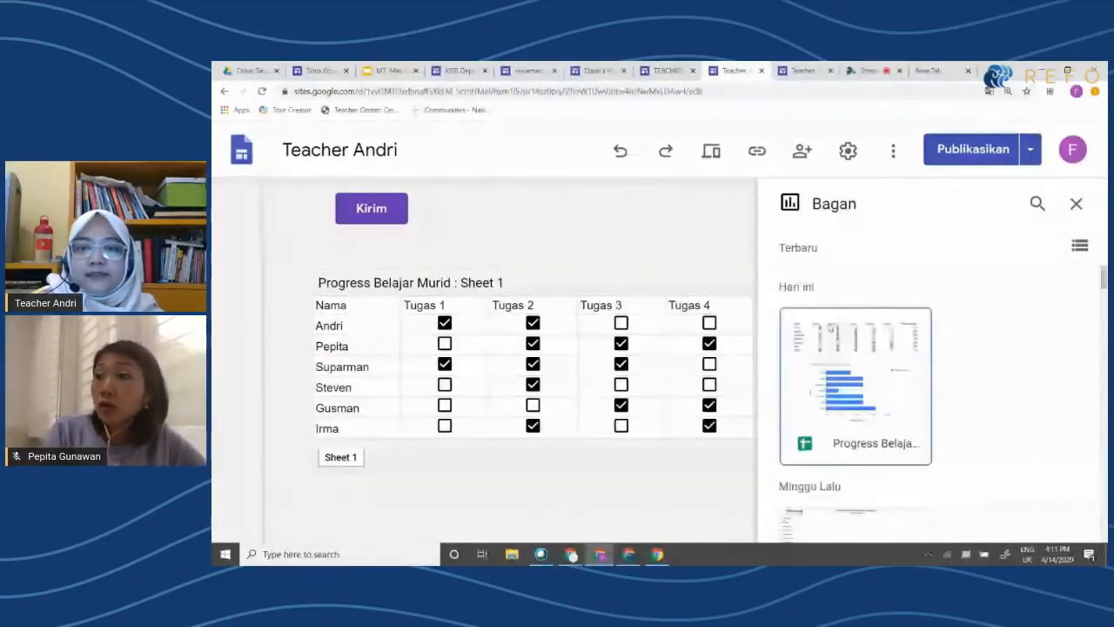
{"action": "left_click", "coordinate": [855, 383]}
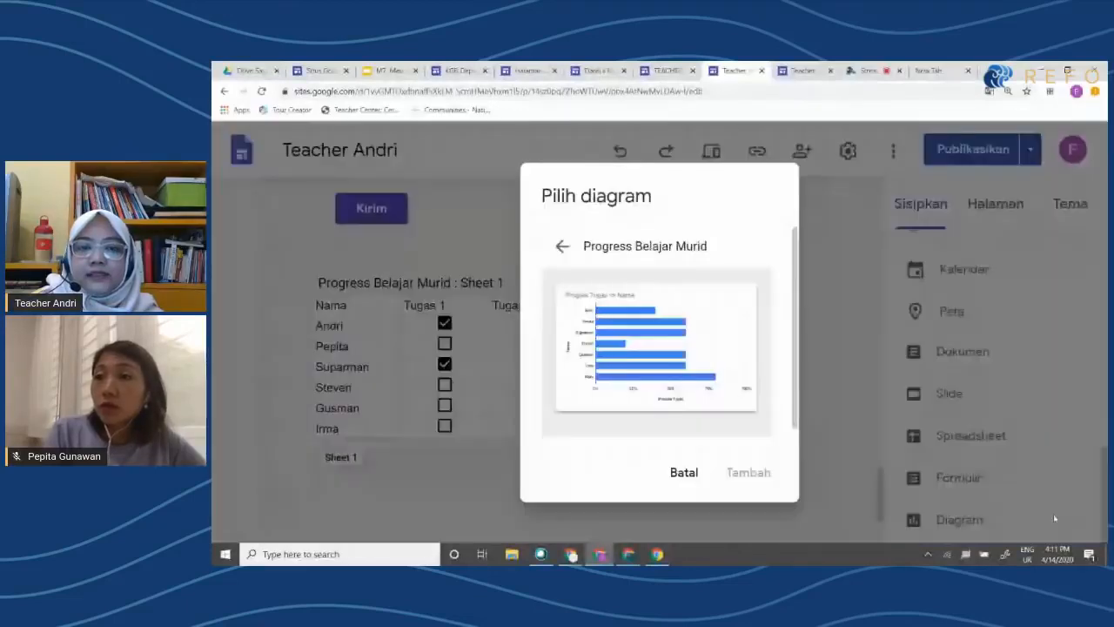
{"action": "left_click", "coordinate": [654, 327]}
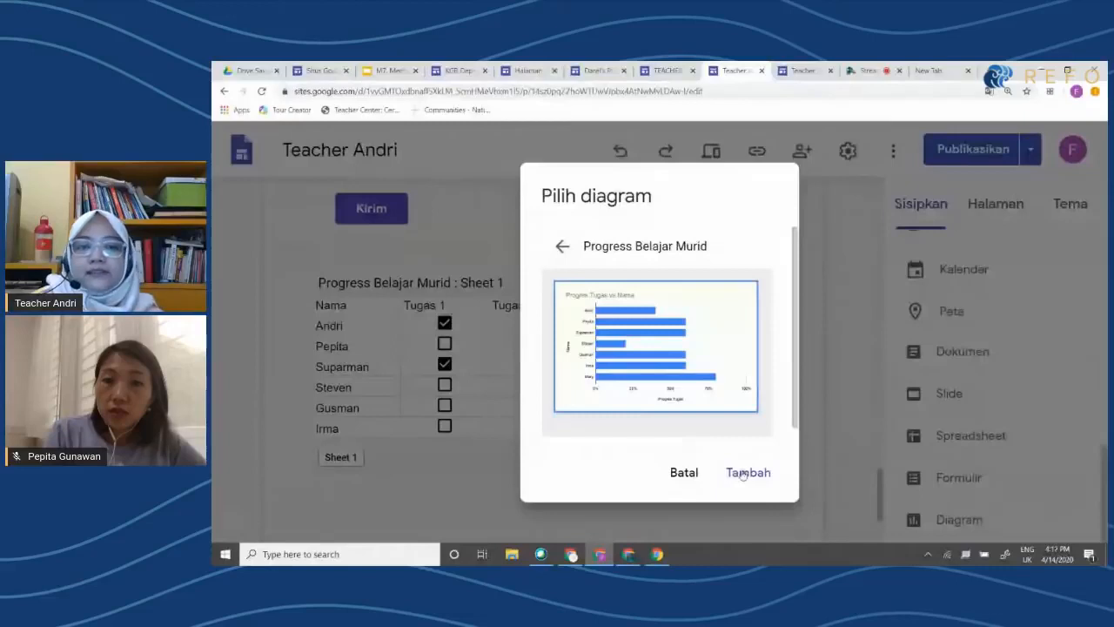
{"action": "left_click", "coordinate": [744, 472]}
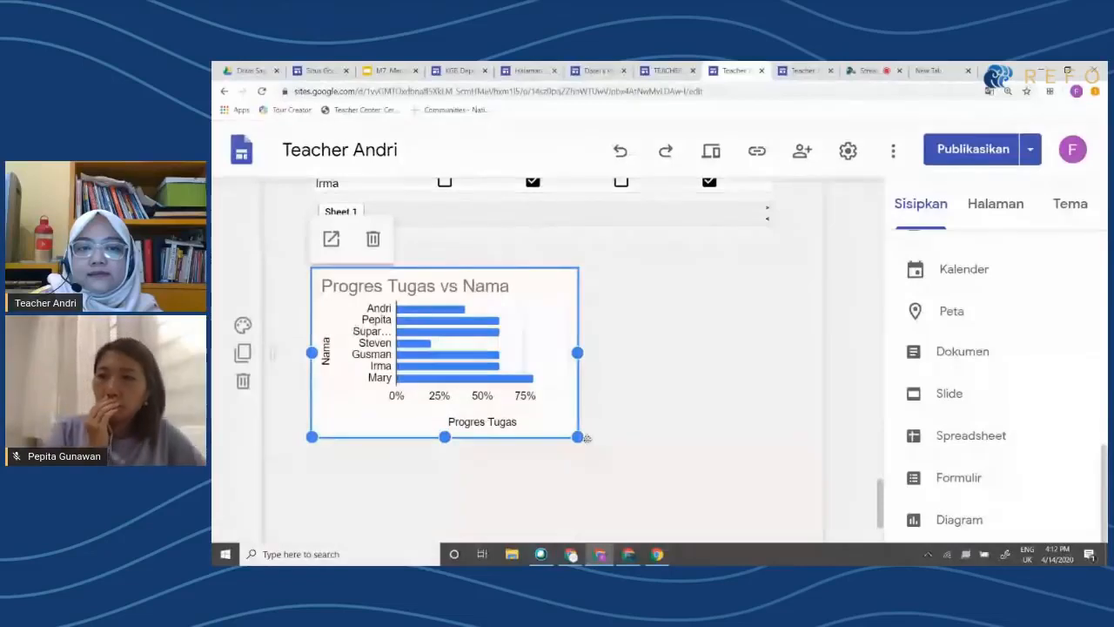
{"action": "left_click_drag", "start_coordinate": [579, 437], "coordinate": [759, 495]}
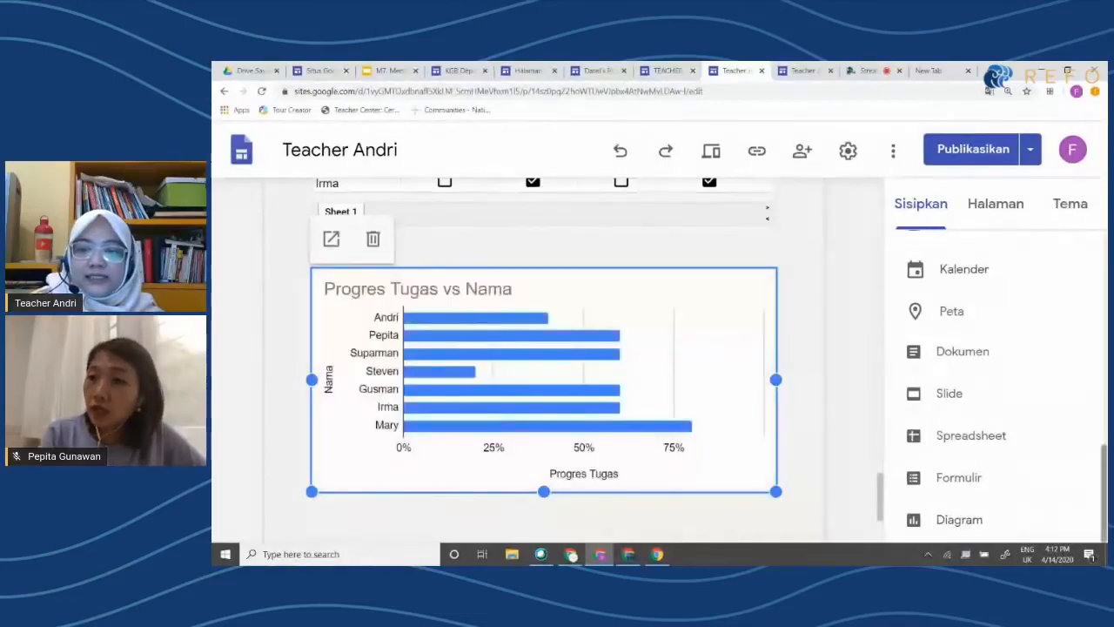
{"action": "scroll", "coordinate": [992, 392], "scroll_direction": "up", "scroll_amount": 1}
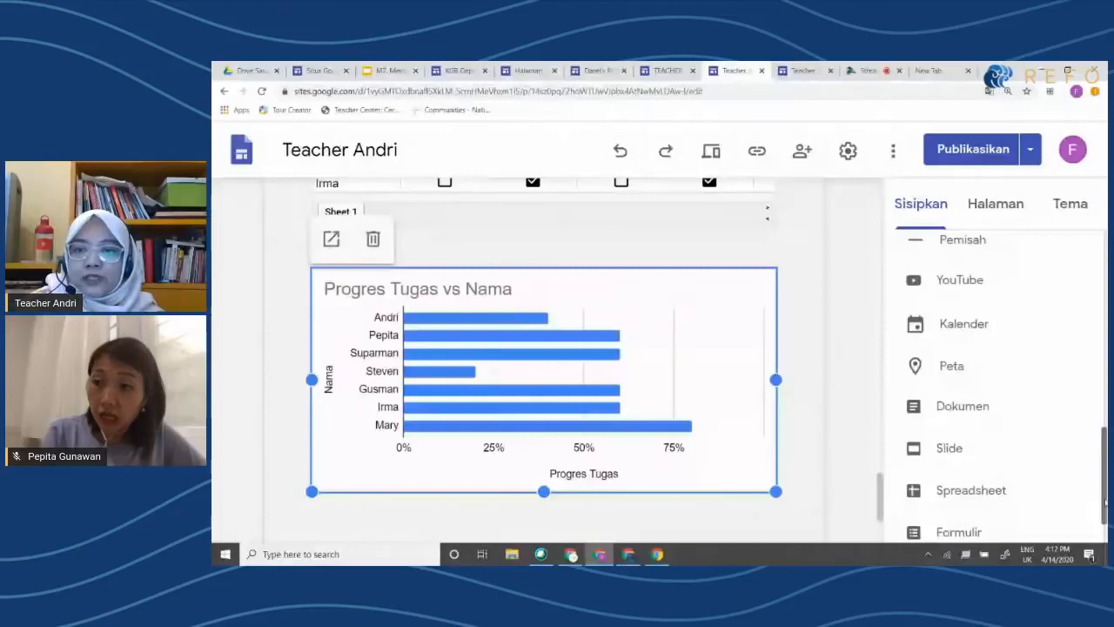
{"action": "scroll", "coordinate": [992, 391], "scroll_direction": "up", "scroll_amount": 2}
{"action": "scroll", "coordinate": [993, 383], "scroll_direction": "up", "scroll_amount": 2}
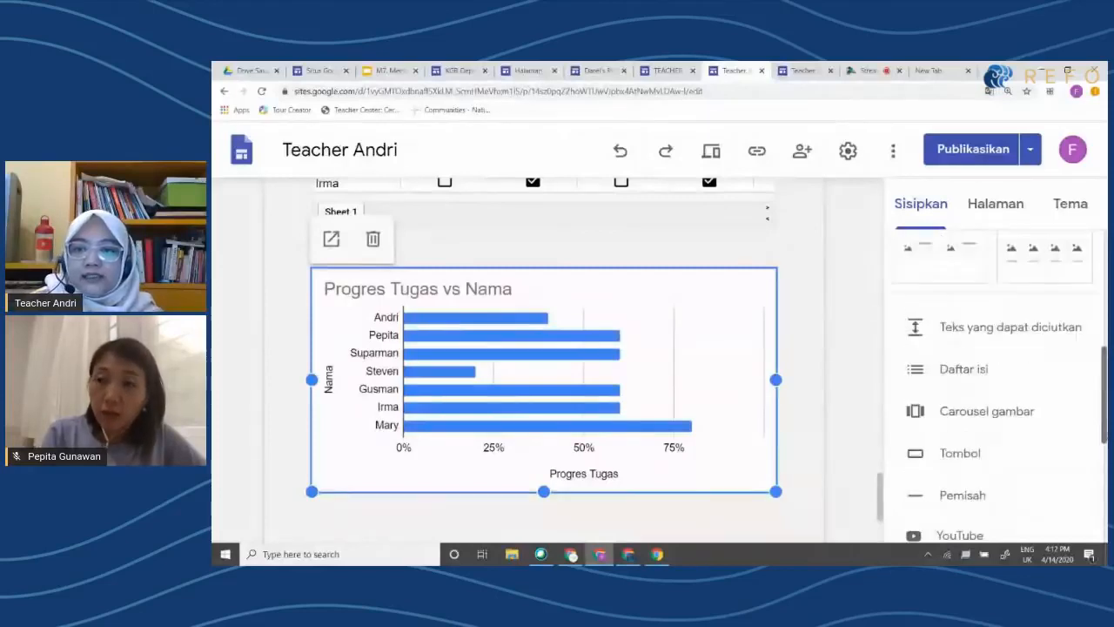
Insert the Mathematics Grade 7 Huzaifah calendar below the chart and widen it to the full section width.
{"action": "scroll", "coordinate": [992, 383], "scroll_direction": "down", "scroll_amount": 2}
{"action": "left_click", "coordinate": [1103, 438]}
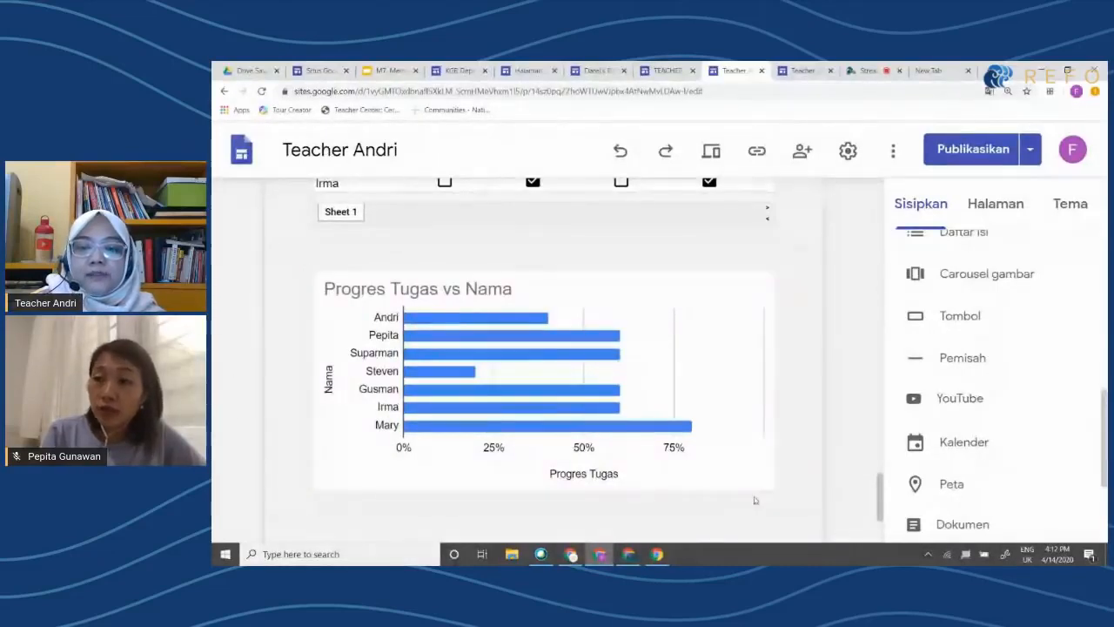
{"action": "scroll", "coordinate": [879, 485], "scroll_direction": "down", "scroll_amount": 3}
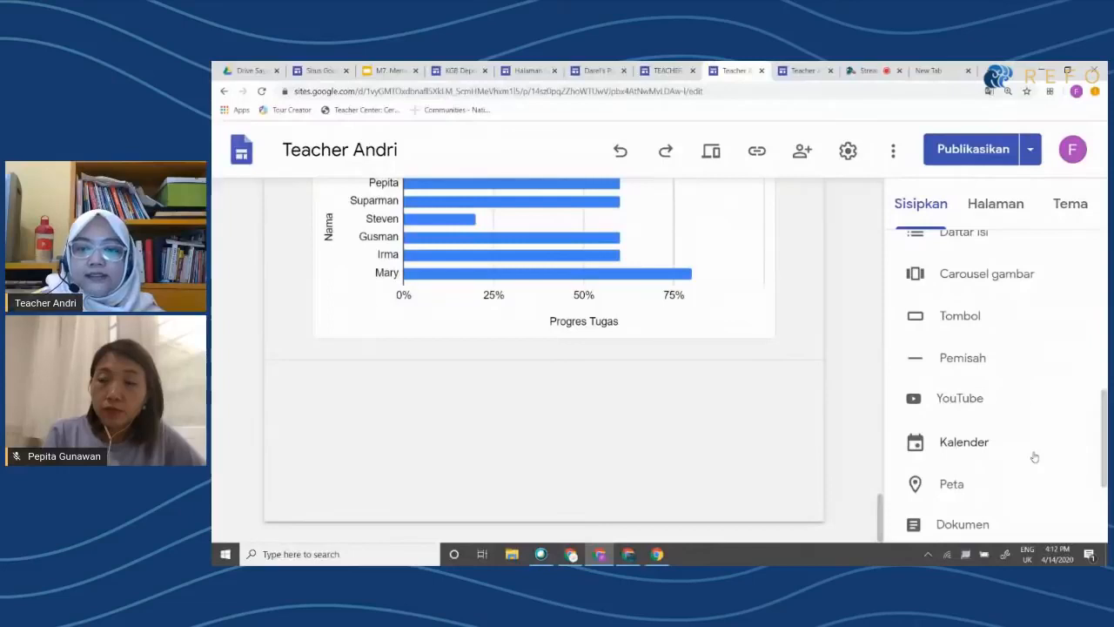
{"action": "left_click", "coordinate": [972, 447]}
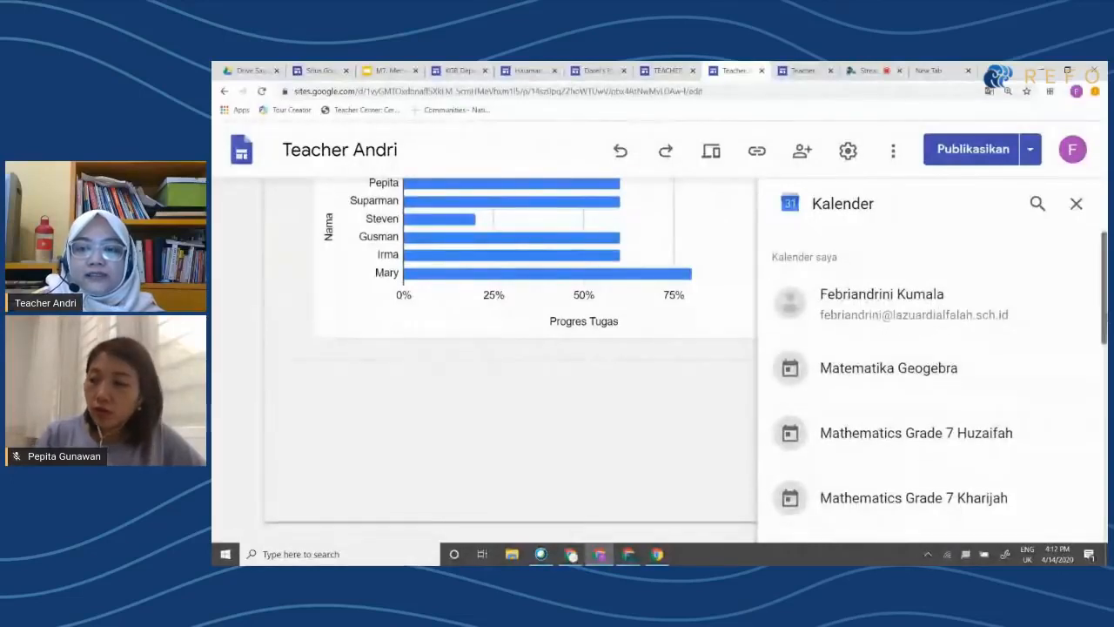
{"action": "scroll", "coordinate": [988, 404], "scroll_direction": "down", "scroll_amount": 1}
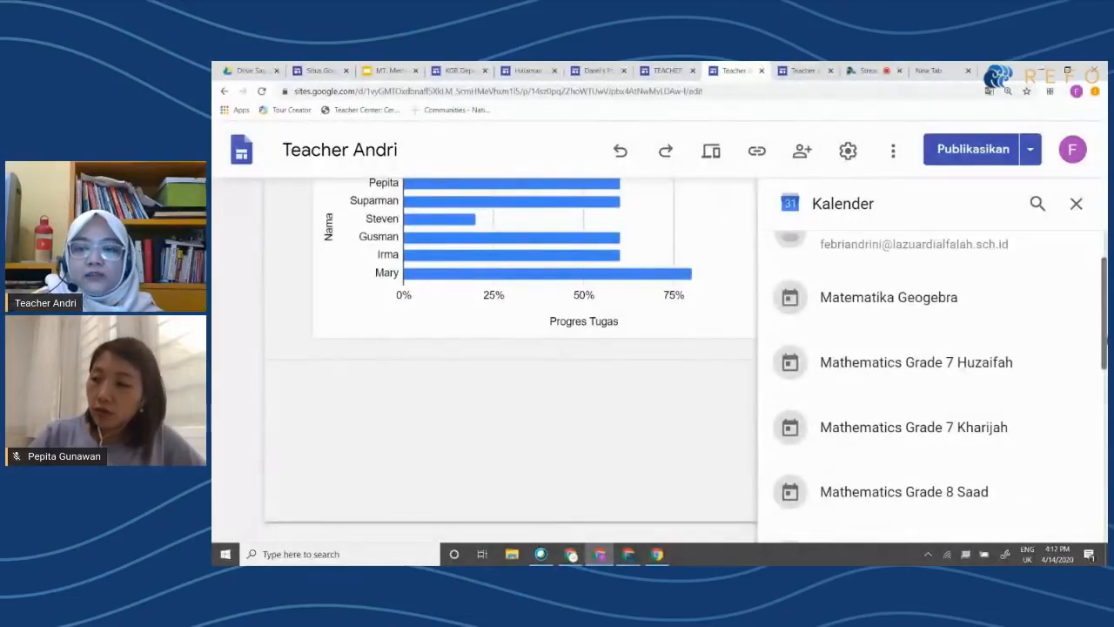
{"action": "left_click", "coordinate": [941, 366]}
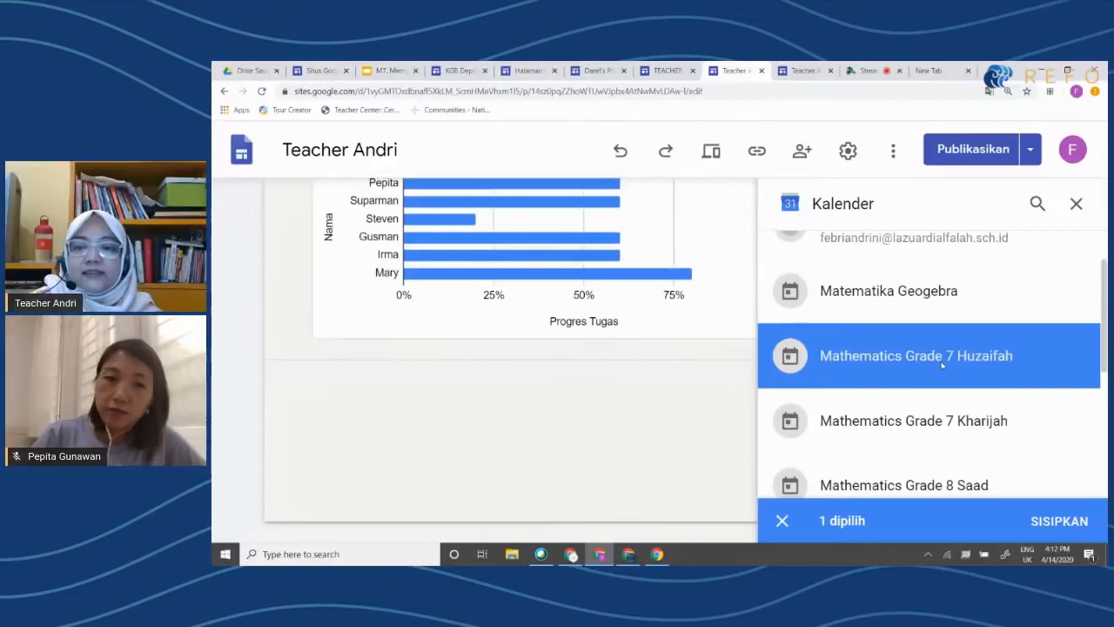
{"action": "left_click", "coordinate": [1060, 520]}
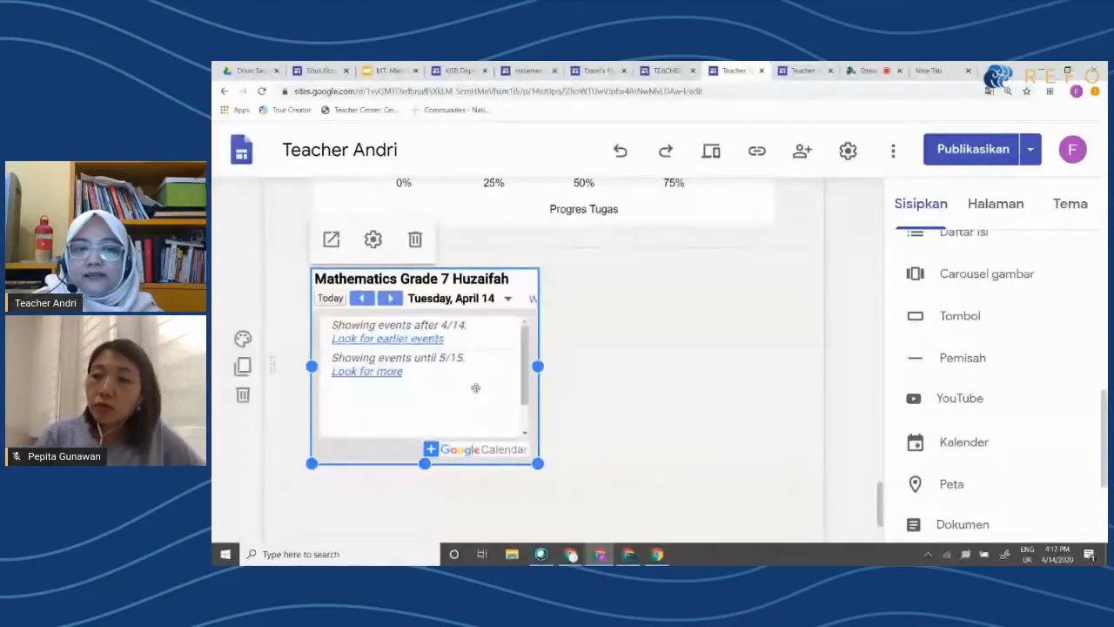
{"action": "left_click_drag", "start_coordinate": [539, 366], "coordinate": [738, 377]}
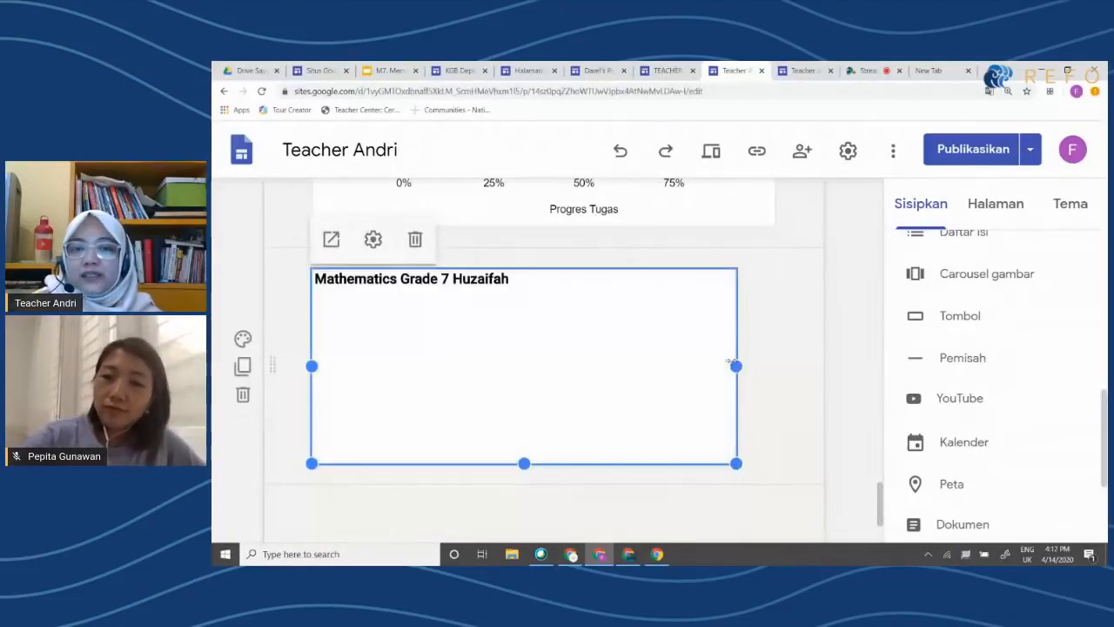
{"action": "left_click_drag", "start_coordinate": [744, 367], "coordinate": [776, 366]}
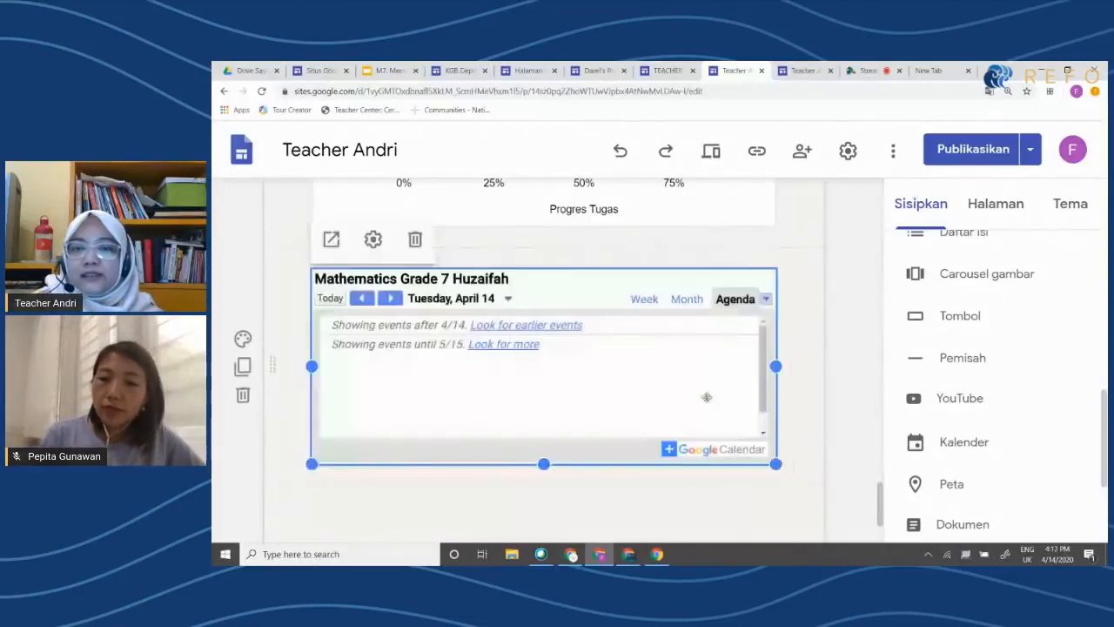
Insert a map of SMP Lazuardi Al-Falah GIS below the calendar, widening it to full width and making it taller.
{"action": "scroll", "coordinate": [987, 318], "scroll_direction": "up", "scroll_amount": 1}
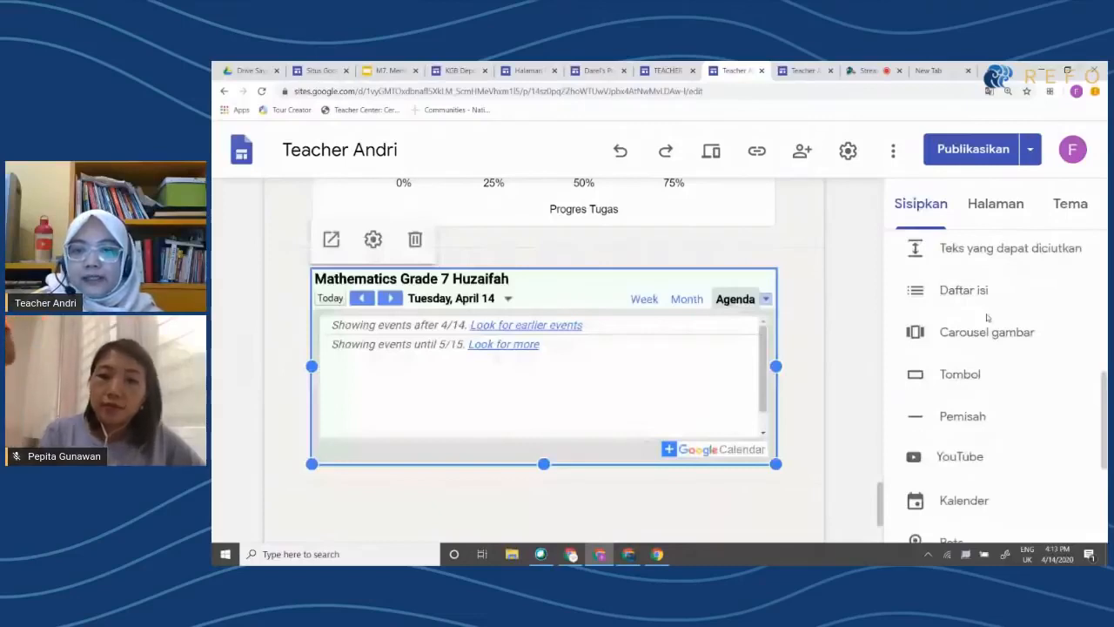
{"action": "scroll", "coordinate": [988, 318], "scroll_direction": "down", "scroll_amount": 4}
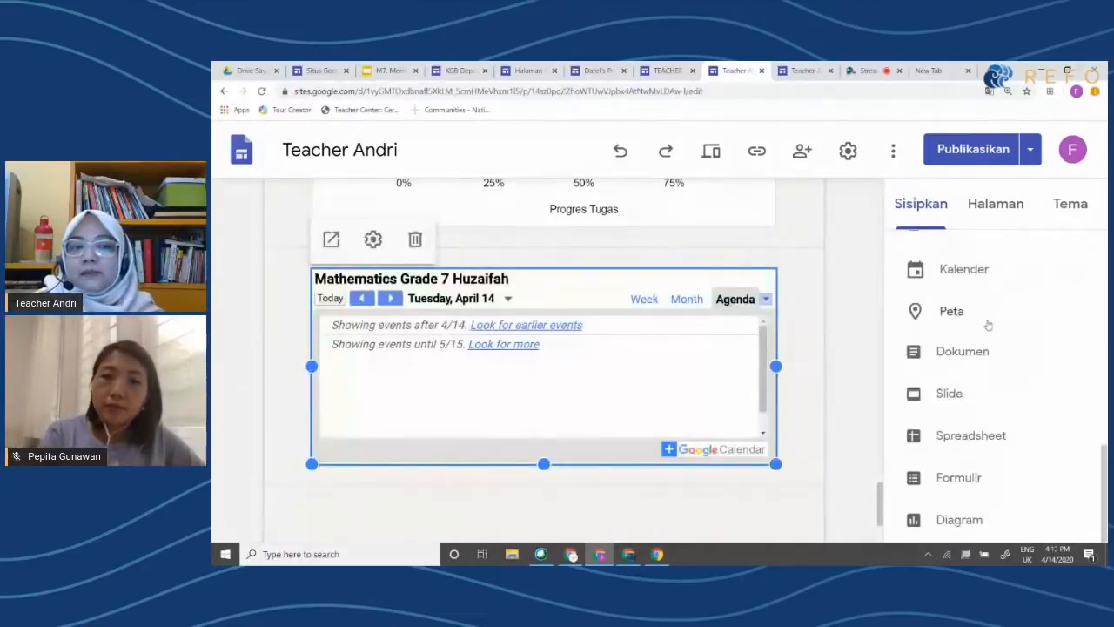
{"action": "left_click", "coordinate": [956, 315]}
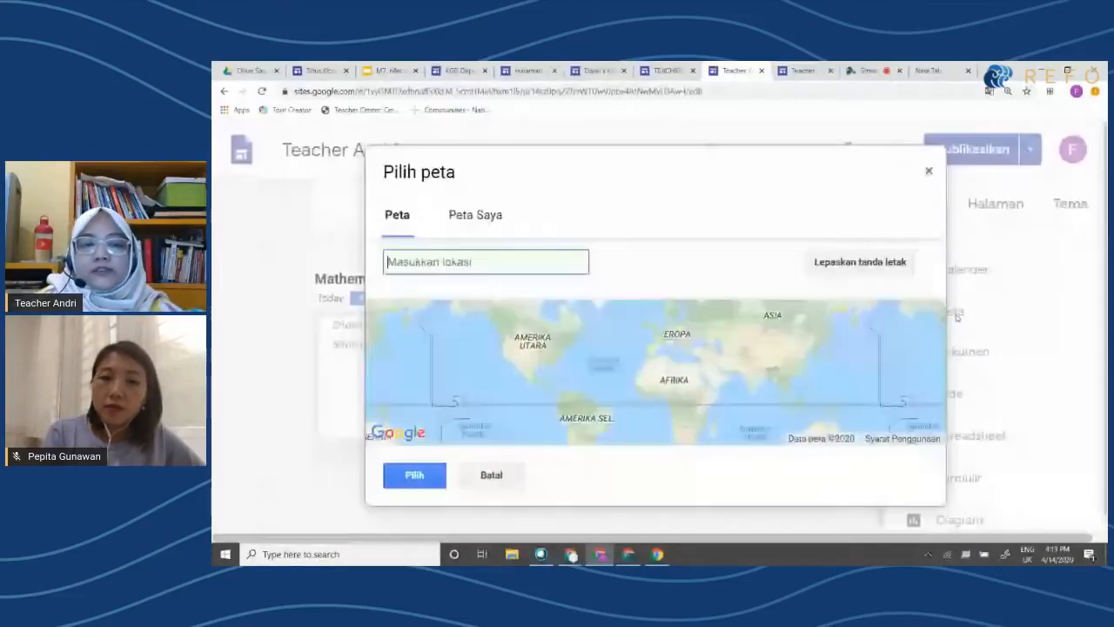
{"action": "type", "text": "smp"}
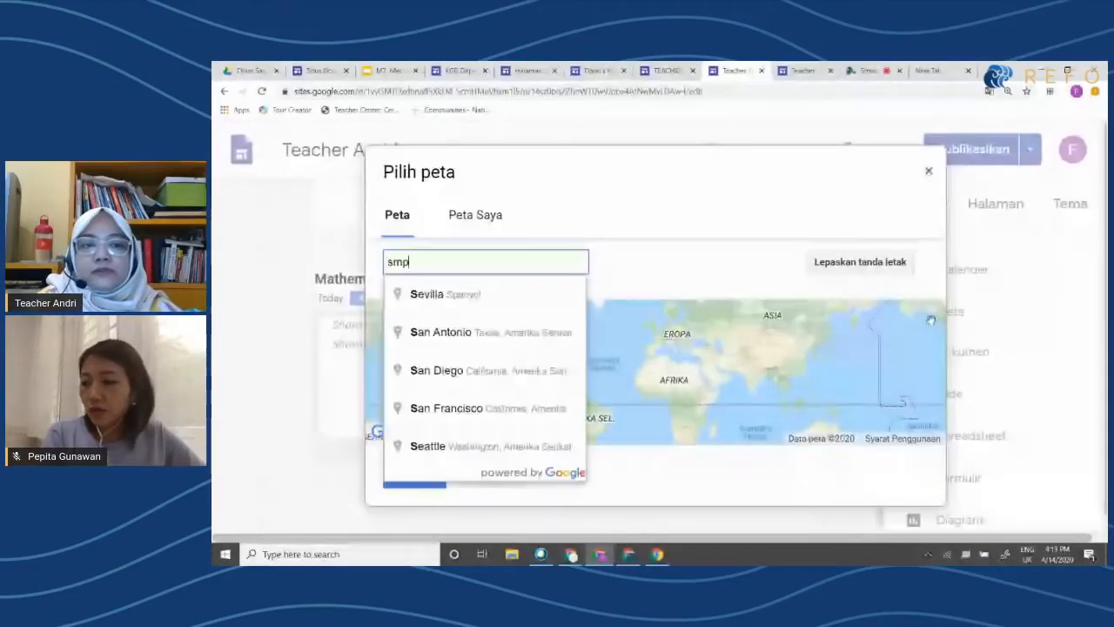
{"action": "type", "text": " lazuardi al"}
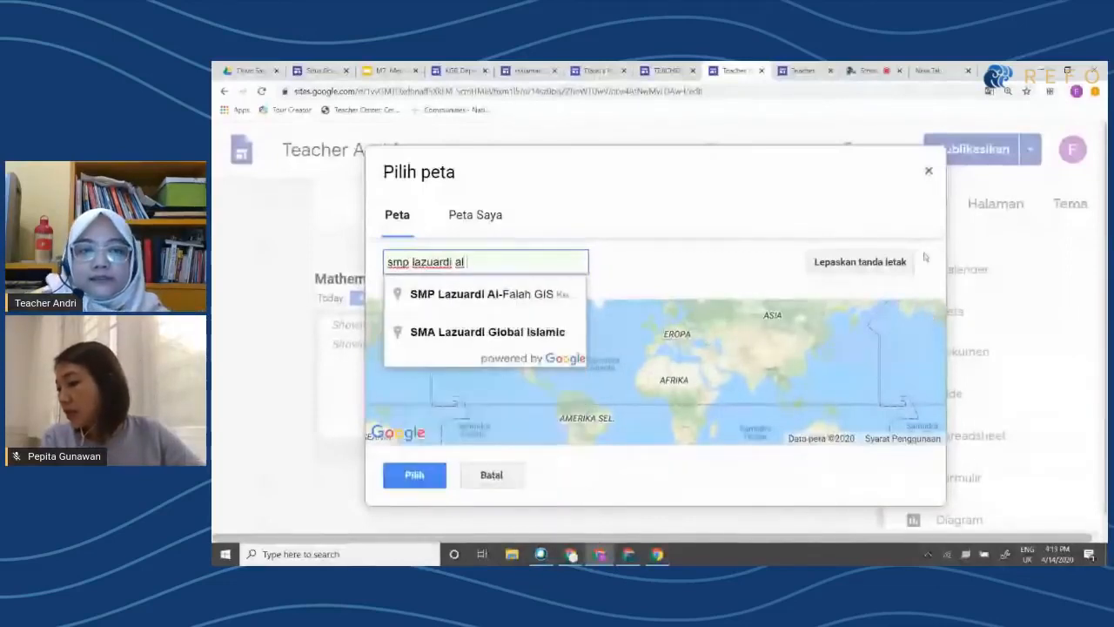
{"action": "left_click", "coordinate": [446, 296]}
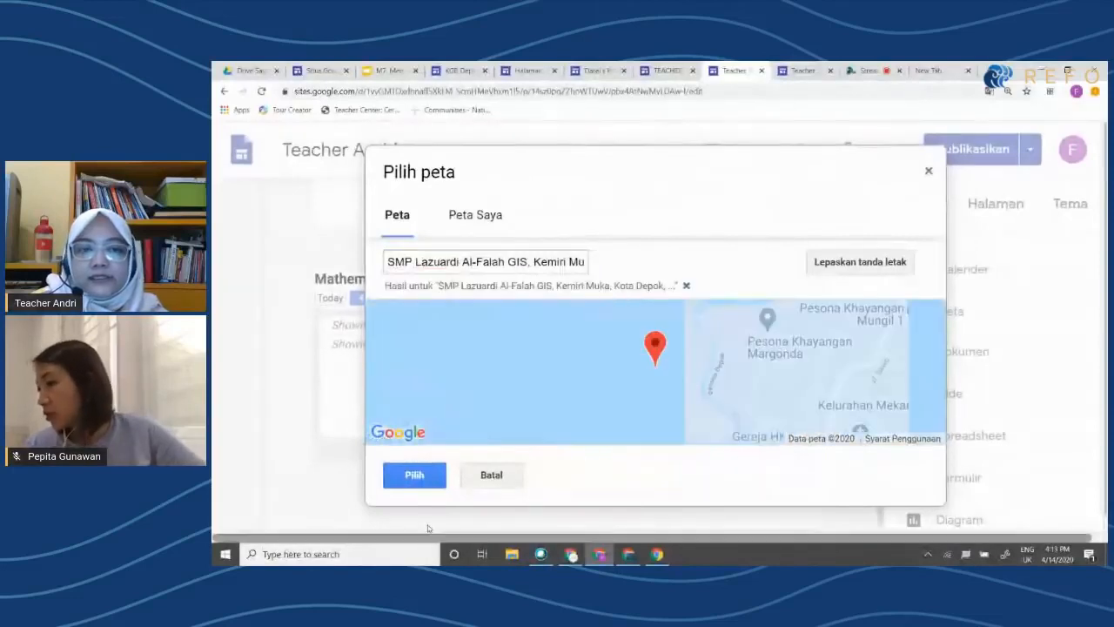
{"action": "left_click", "coordinate": [415, 475]}
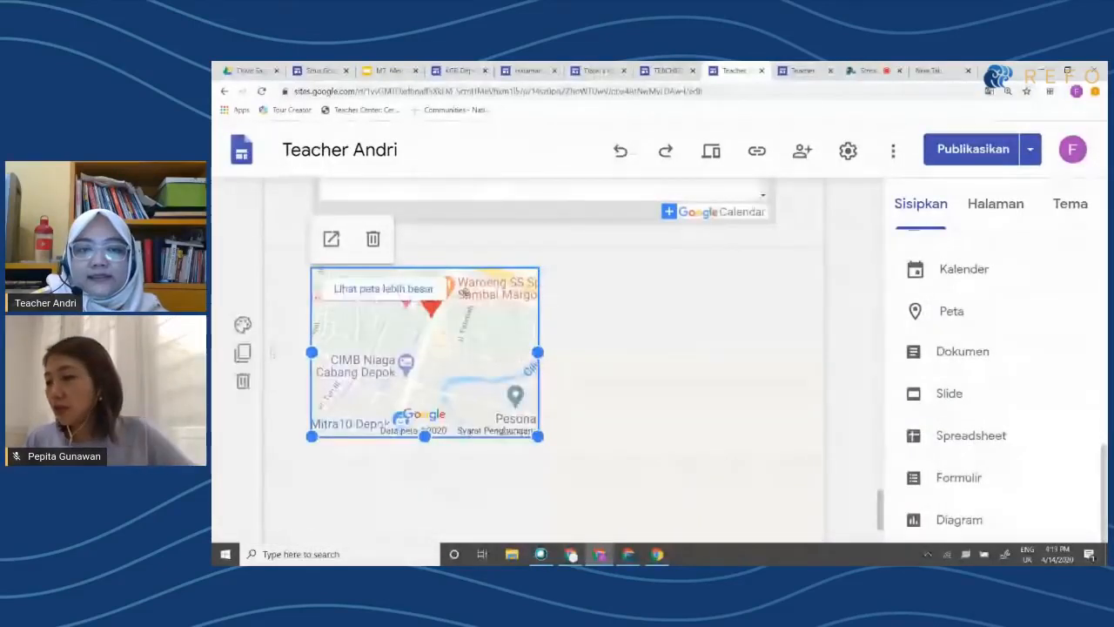
{"action": "left_click_drag", "start_coordinate": [538, 352], "coordinate": [735, 363]}
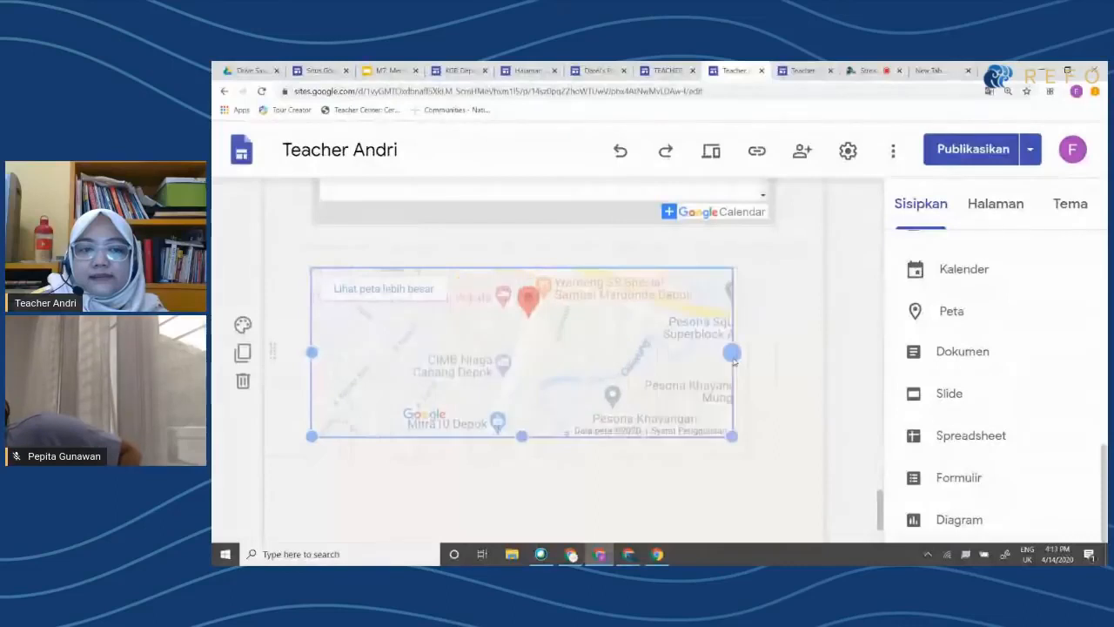
{"action": "left_click_drag", "start_coordinate": [521, 436], "coordinate": [524, 474]}
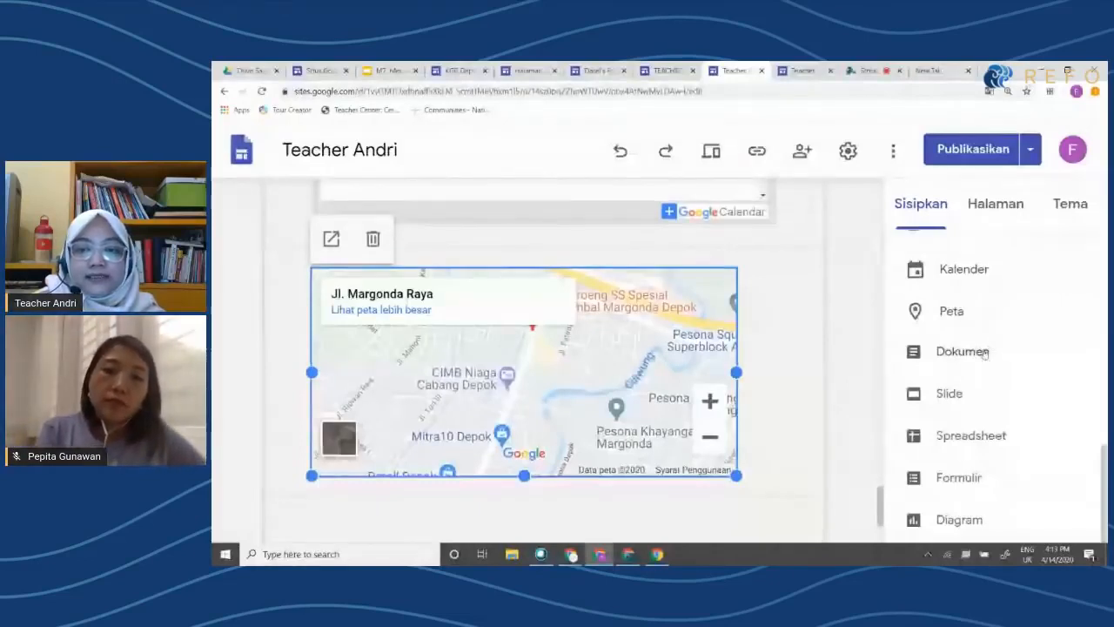
Insert the first BEEP TEST ANALYSIS slide presentation from the recent files below the map.
{"action": "left_click", "coordinate": [948, 393]}
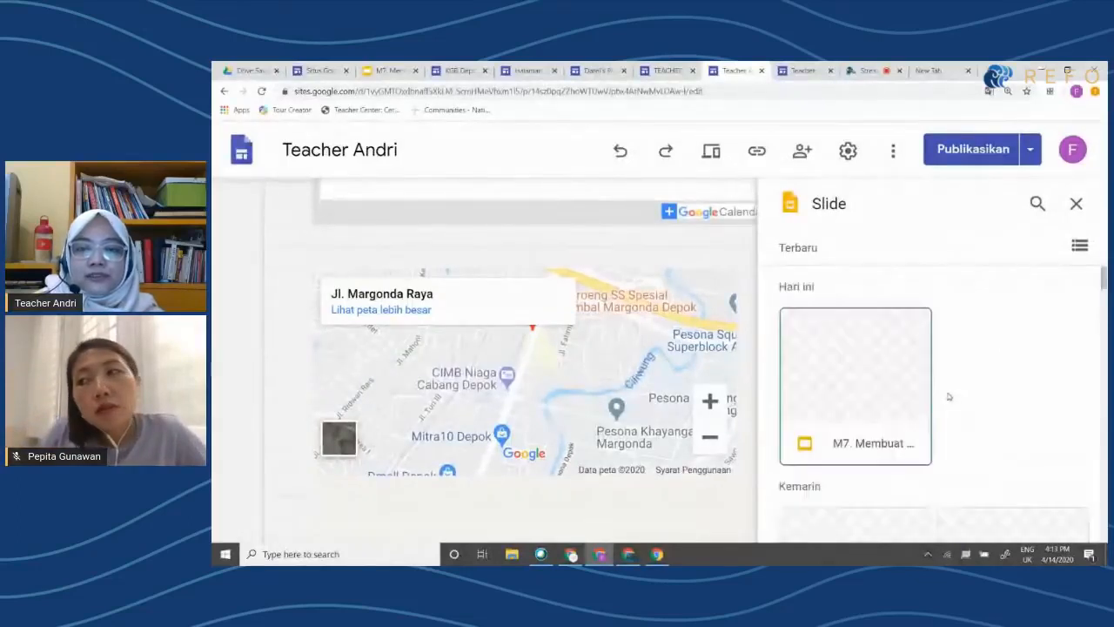
{"action": "scroll", "coordinate": [949, 396], "scroll_direction": "down", "scroll_amount": 2}
{"action": "scroll", "coordinate": [948, 396], "scroll_direction": "down", "scroll_amount": 5}
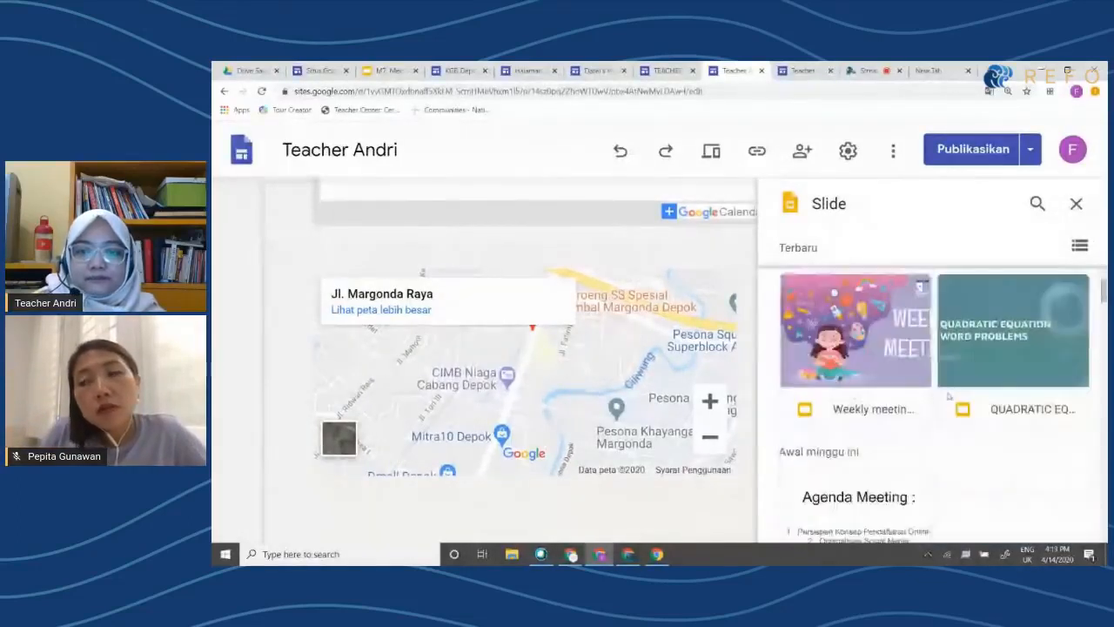
{"action": "scroll", "coordinate": [949, 396], "scroll_direction": "down", "scroll_amount": 5}
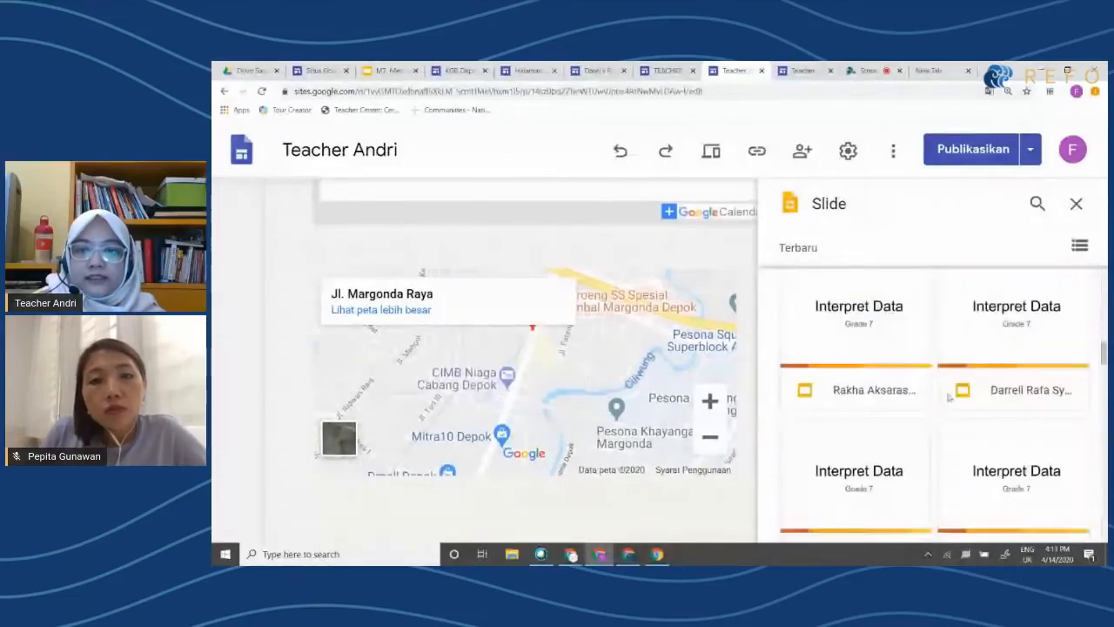
{"action": "scroll", "coordinate": [949, 396], "scroll_direction": "down", "scroll_amount": 5}
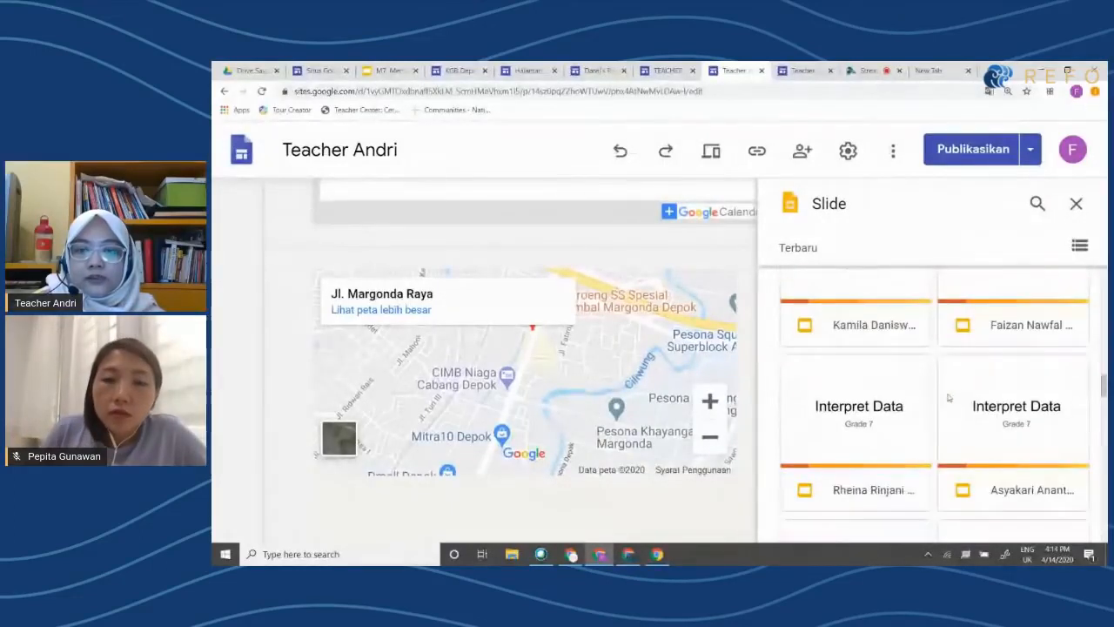
{"action": "scroll", "coordinate": [949, 397], "scroll_direction": "down", "scroll_amount": 5}
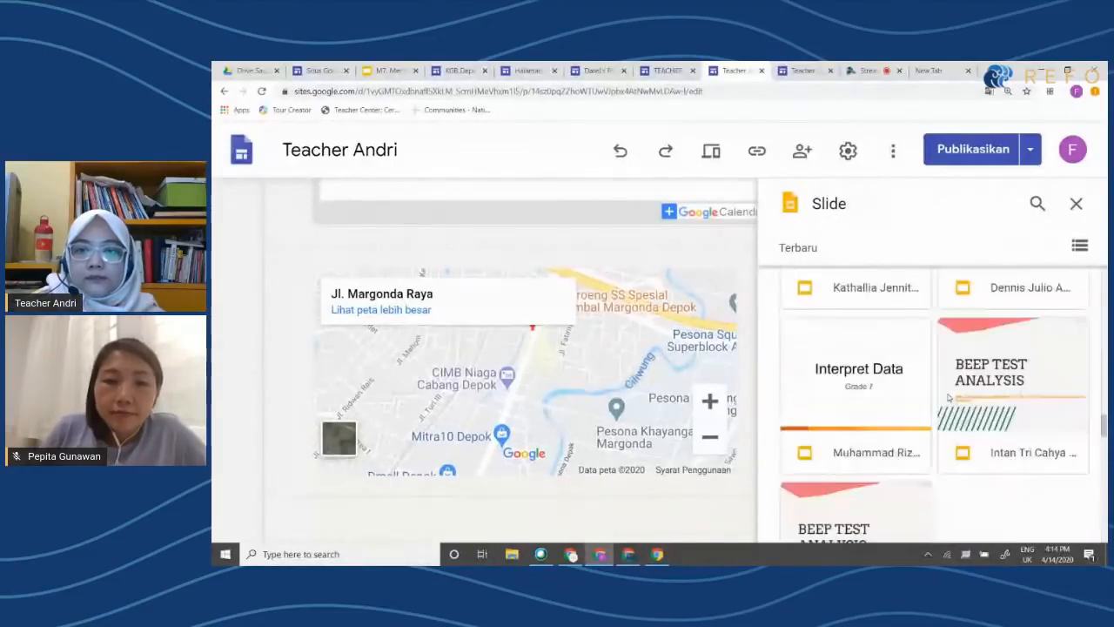
{"action": "scroll", "coordinate": [949, 396], "scroll_direction": "down", "scroll_amount": 3}
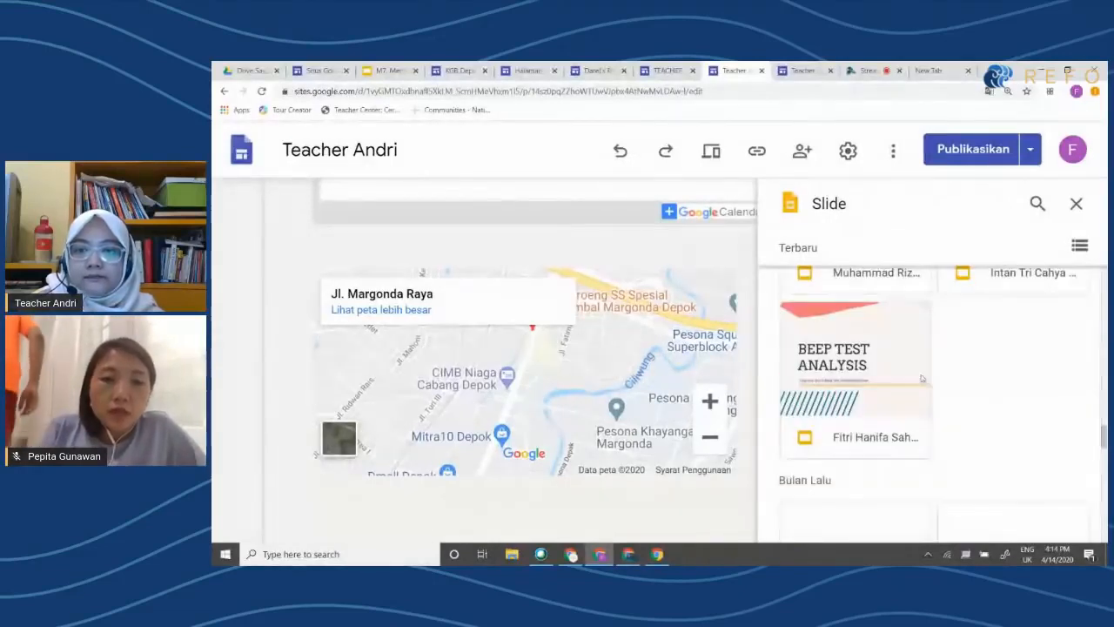
{"action": "scroll", "coordinate": [922, 383], "scroll_direction": "down", "scroll_amount": 5}
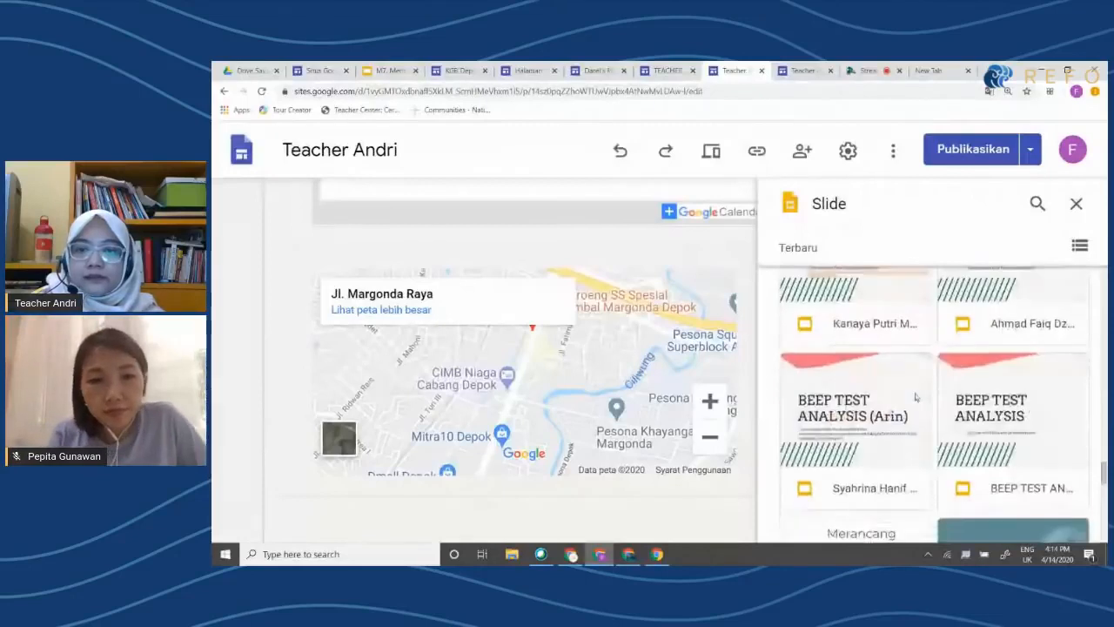
{"action": "scroll", "coordinate": [914, 397], "scroll_direction": "down", "scroll_amount": 3}
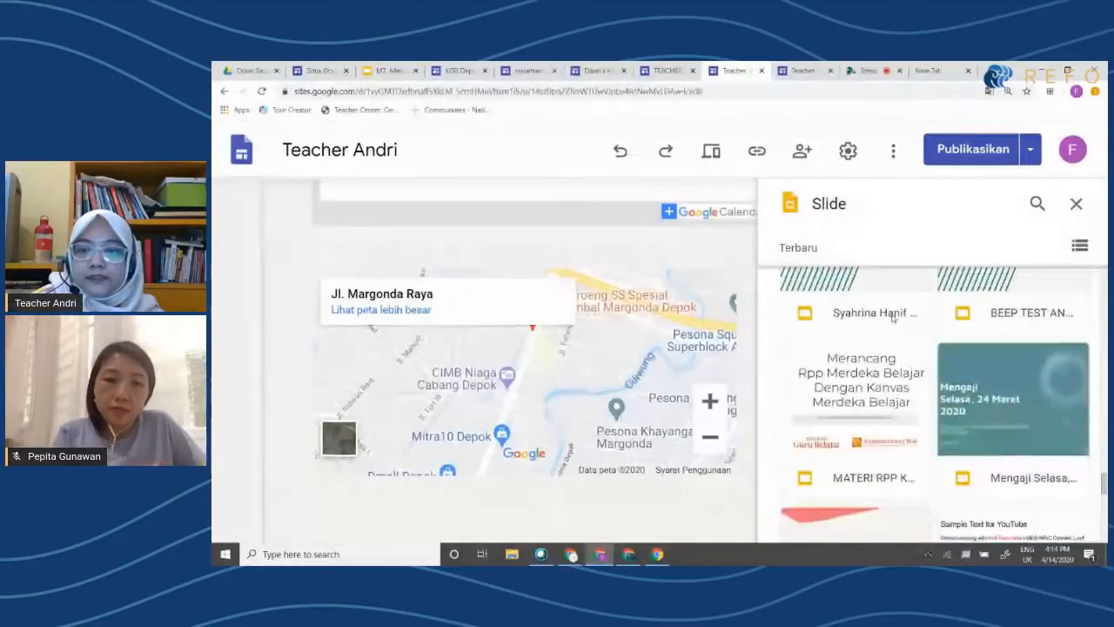
{"action": "left_click", "coordinate": [893, 319]}
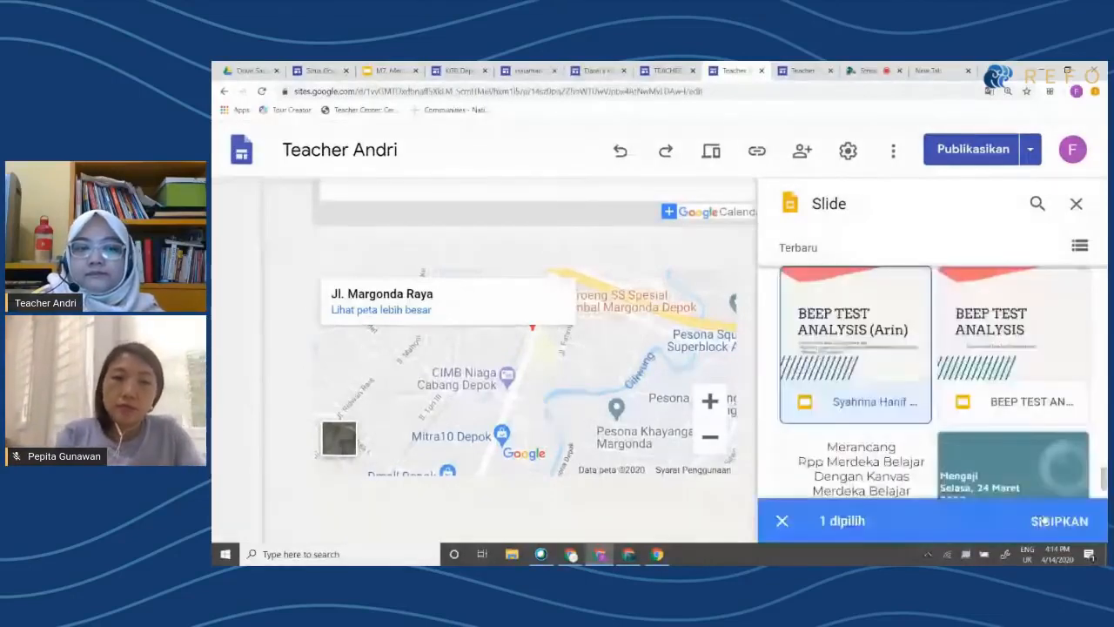
{"action": "left_click", "coordinate": [1045, 517]}
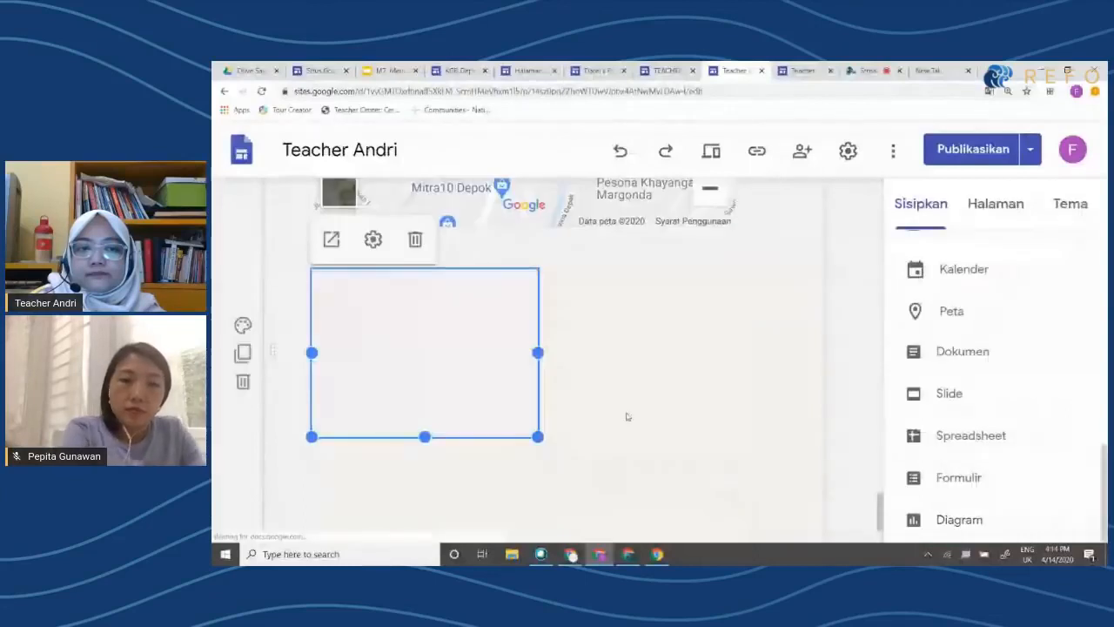
Widen the embedded presentation to the full section width and increase its height.
{"action": "left_click_drag", "start_coordinate": [538, 353], "coordinate": [570, 355]}
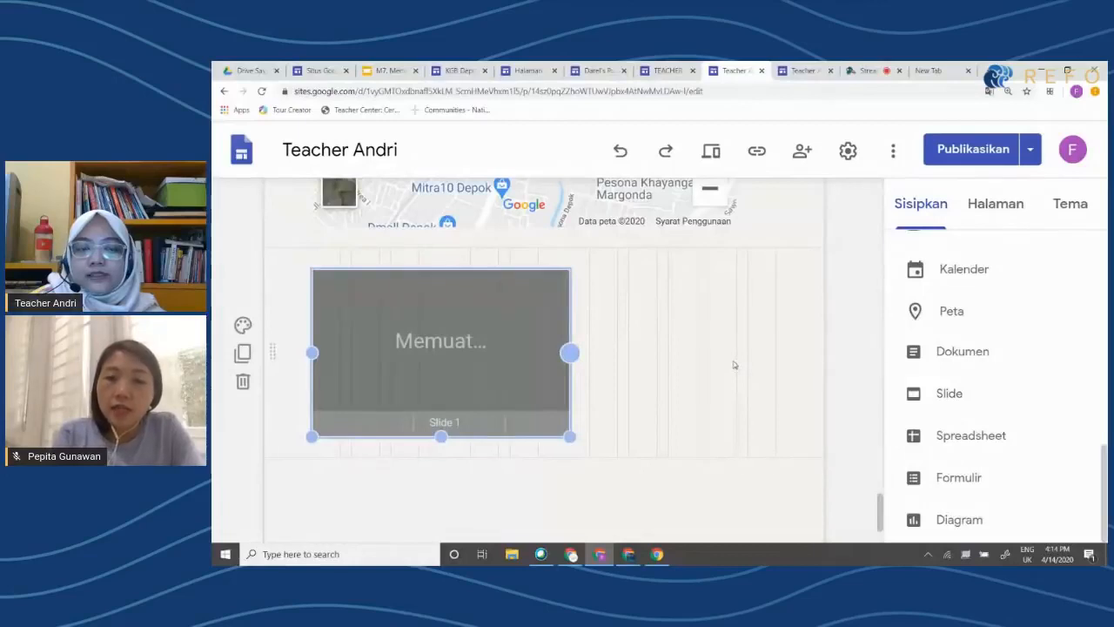
{"action": "left_click_drag", "start_coordinate": [734, 365], "coordinate": [736, 354]}
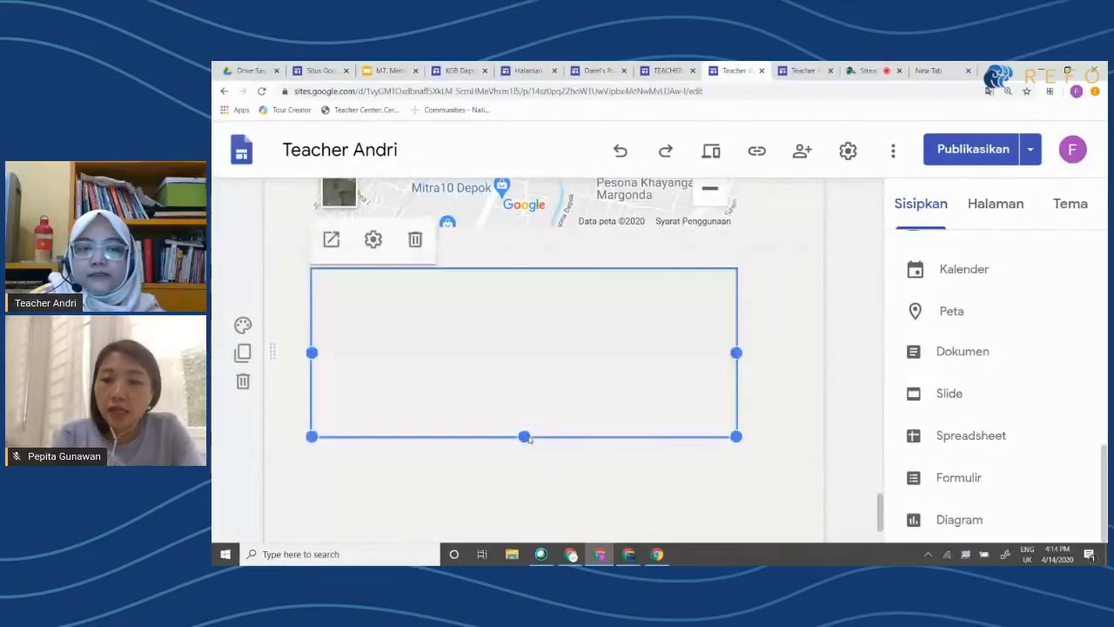
{"action": "left_click_drag", "start_coordinate": [523, 436], "coordinate": [523, 497]}
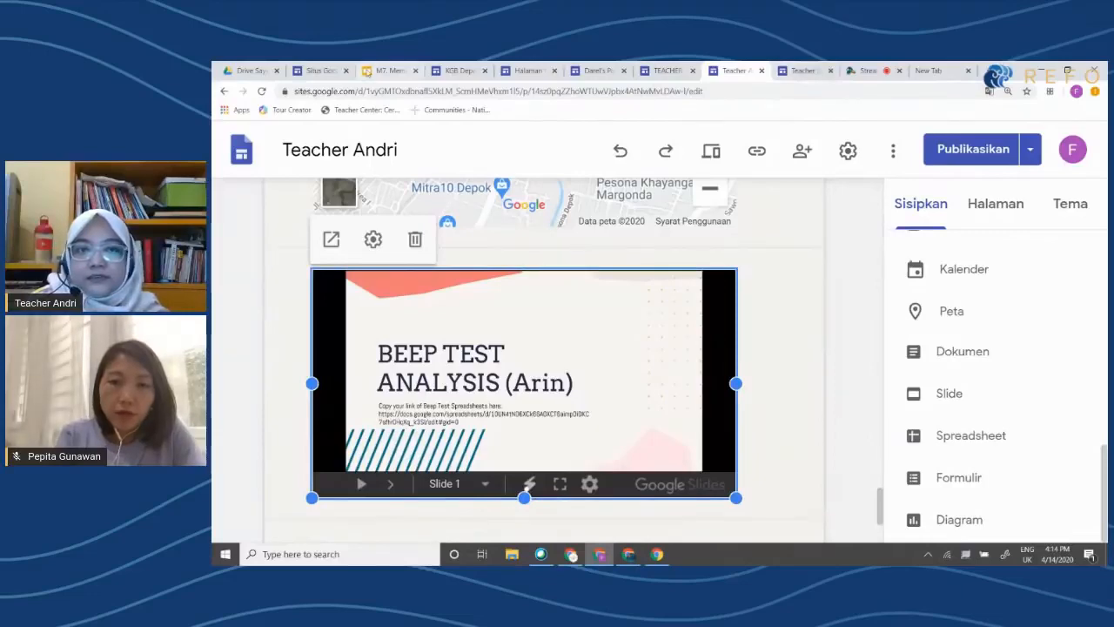
Switch to the M7. Membuat Portofolio dengan Google Sites presentation and start the slideshow.
{"action": "left_click", "coordinate": [389, 71]}
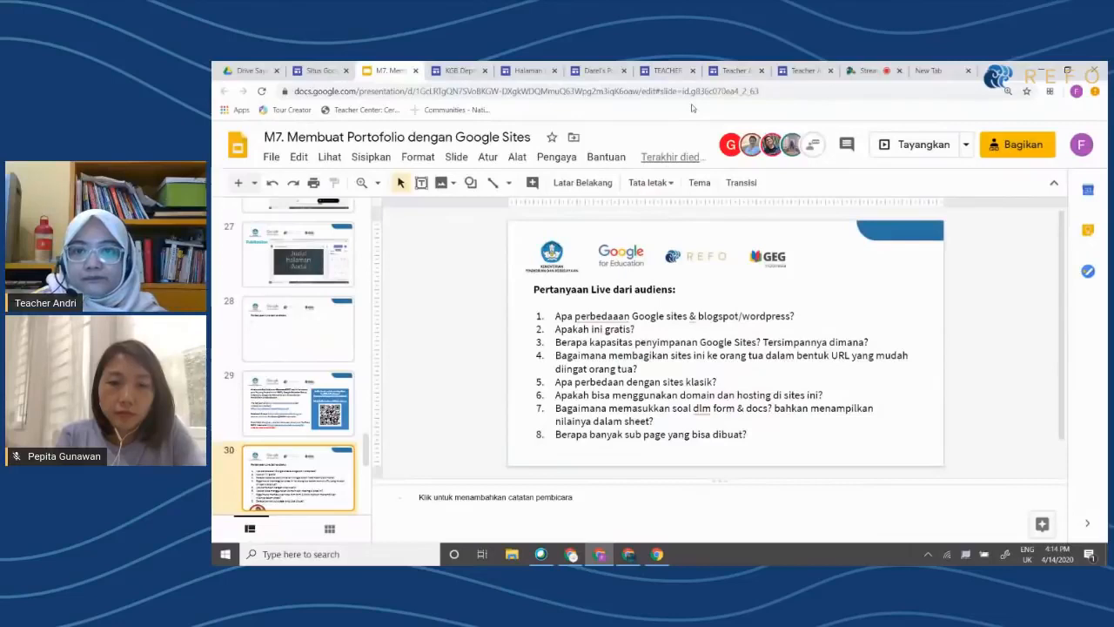
{"action": "left_click", "coordinate": [902, 148]}
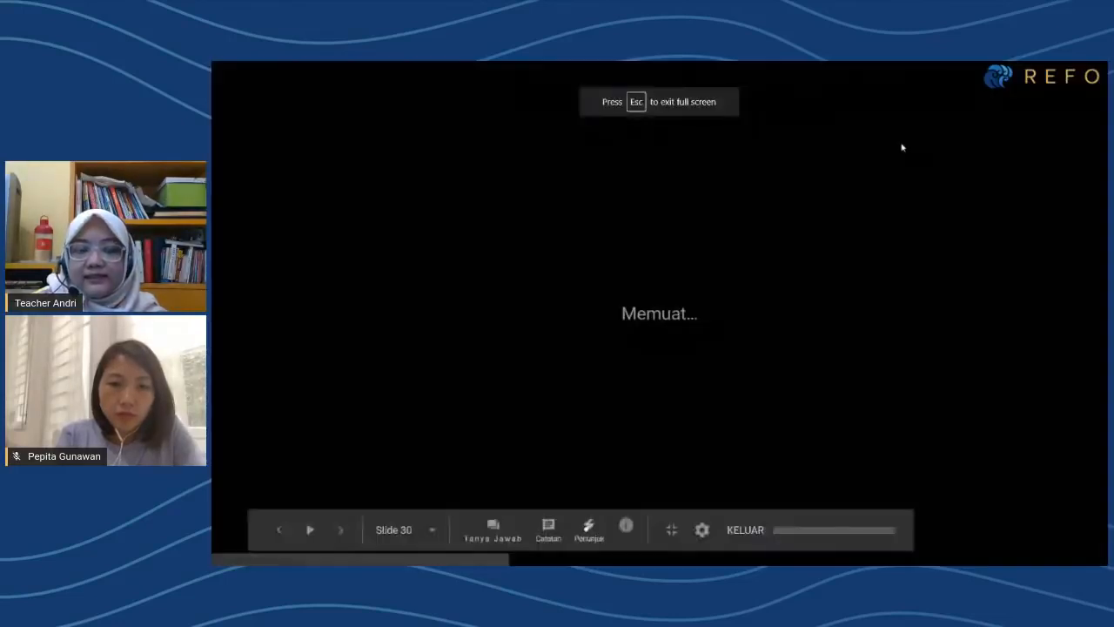
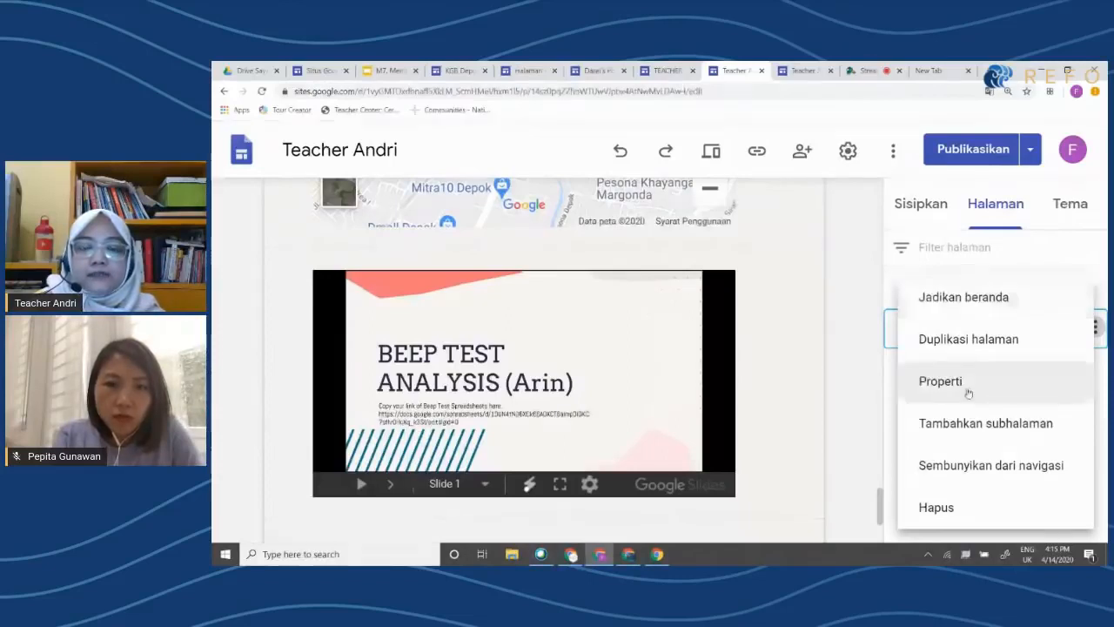
Hide the Kelas 7 page from the site navigation.
{"action": "left_click", "coordinate": [966, 390]}
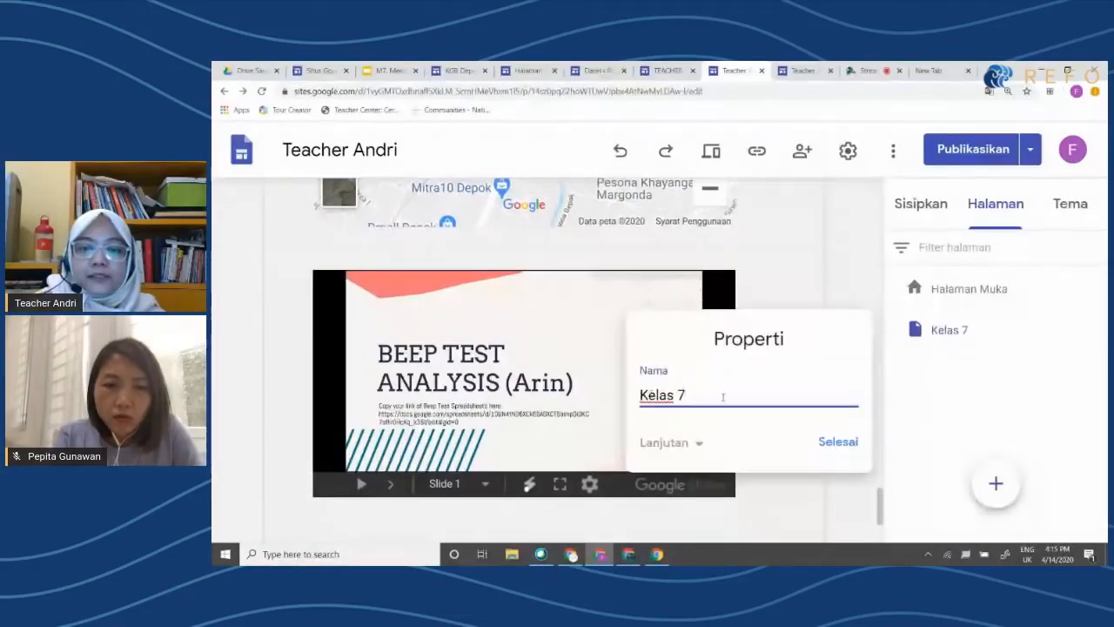
{"action": "left_click", "coordinate": [831, 442]}
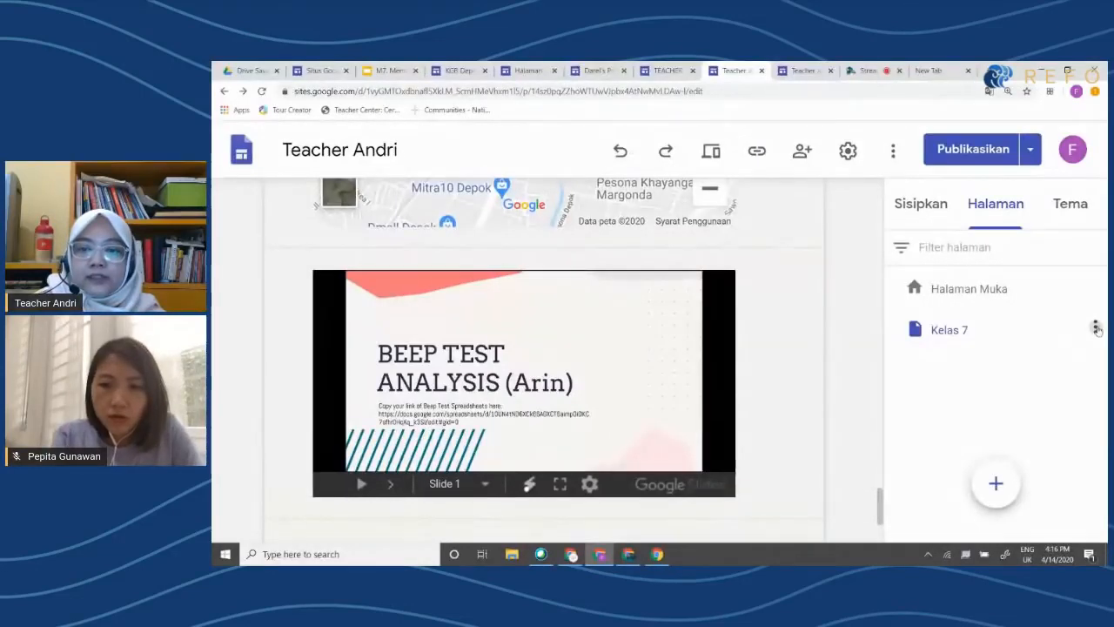
{"action": "left_click", "coordinate": [1096, 327]}
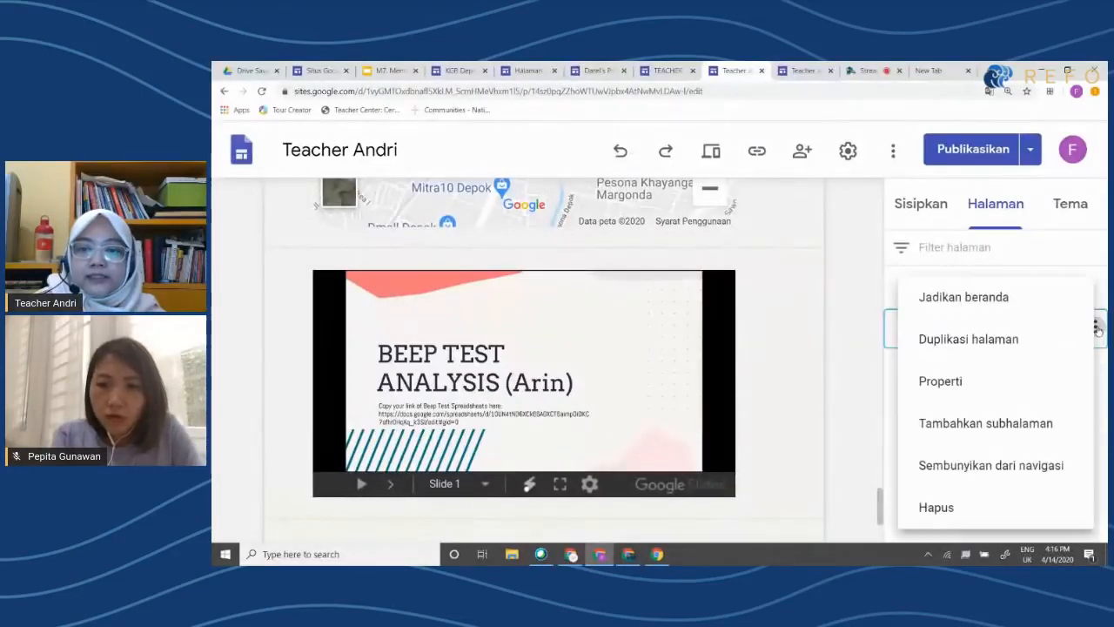
{"action": "left_click", "coordinate": [1006, 473]}
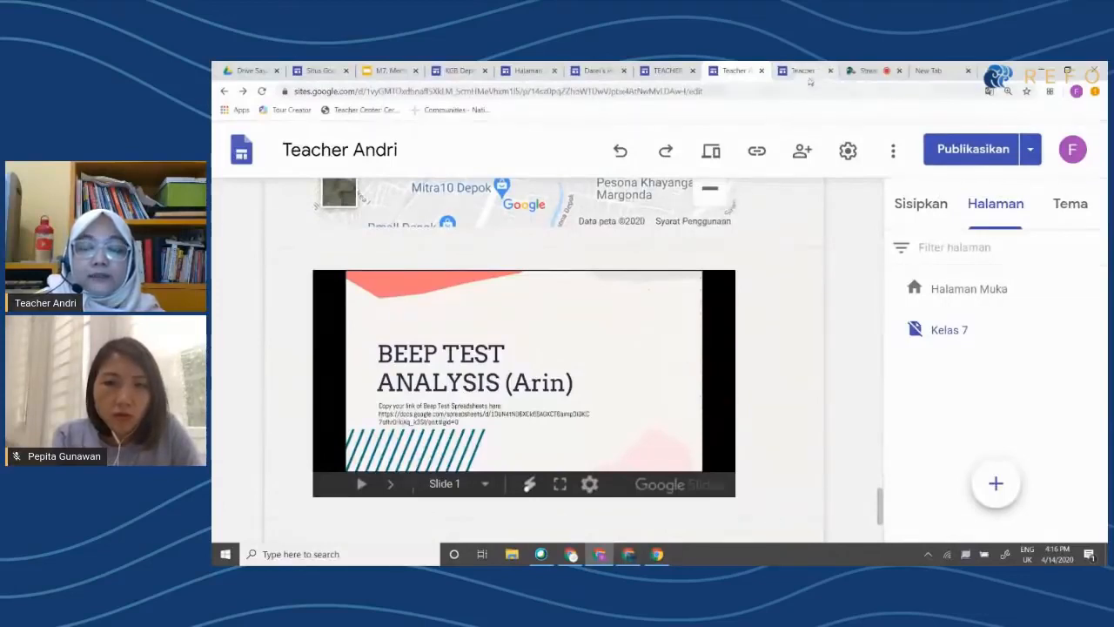
Publish the site and reload the published home page in its browser tab.
{"action": "left_click", "coordinate": [981, 152]}
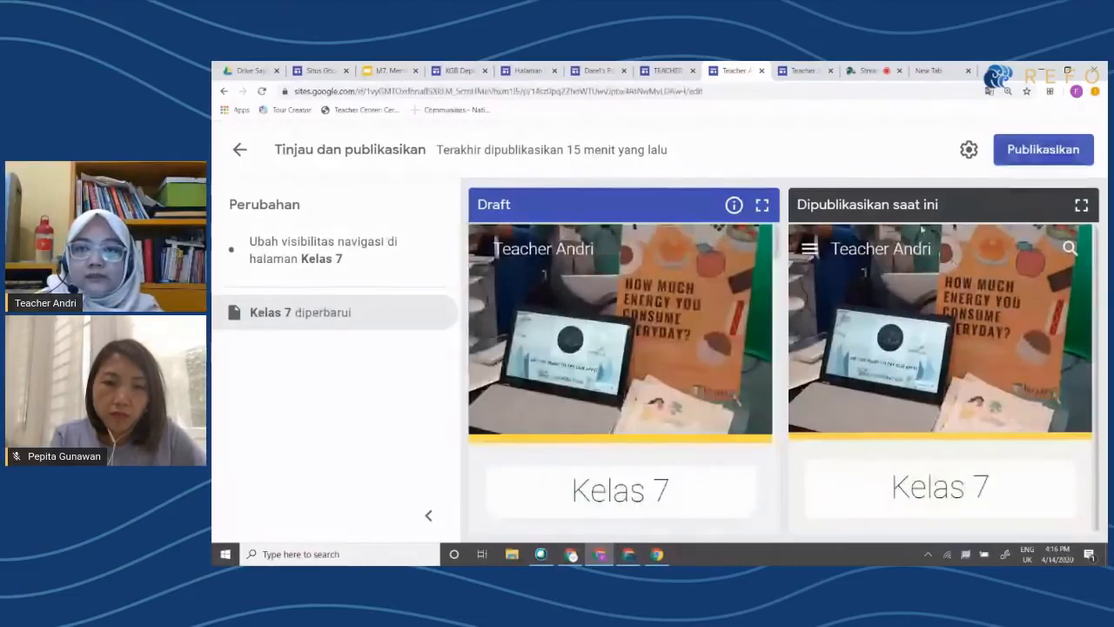
{"action": "left_click", "coordinate": [1042, 150]}
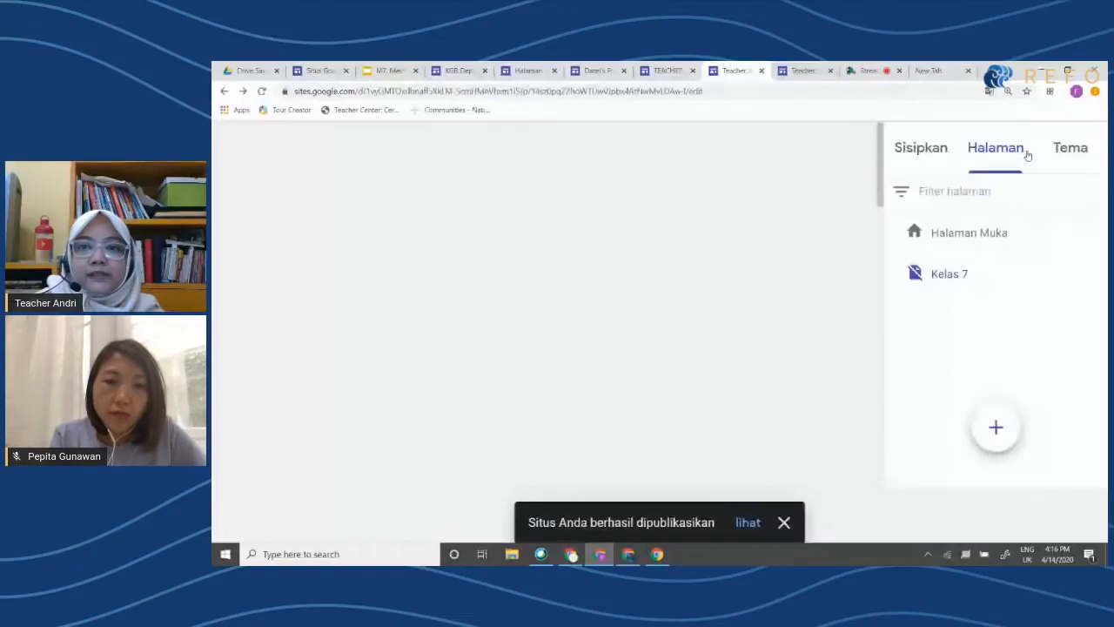
{"action": "key", "text": "ctrl+Tab"}
{"action": "key", "text": "F5"}
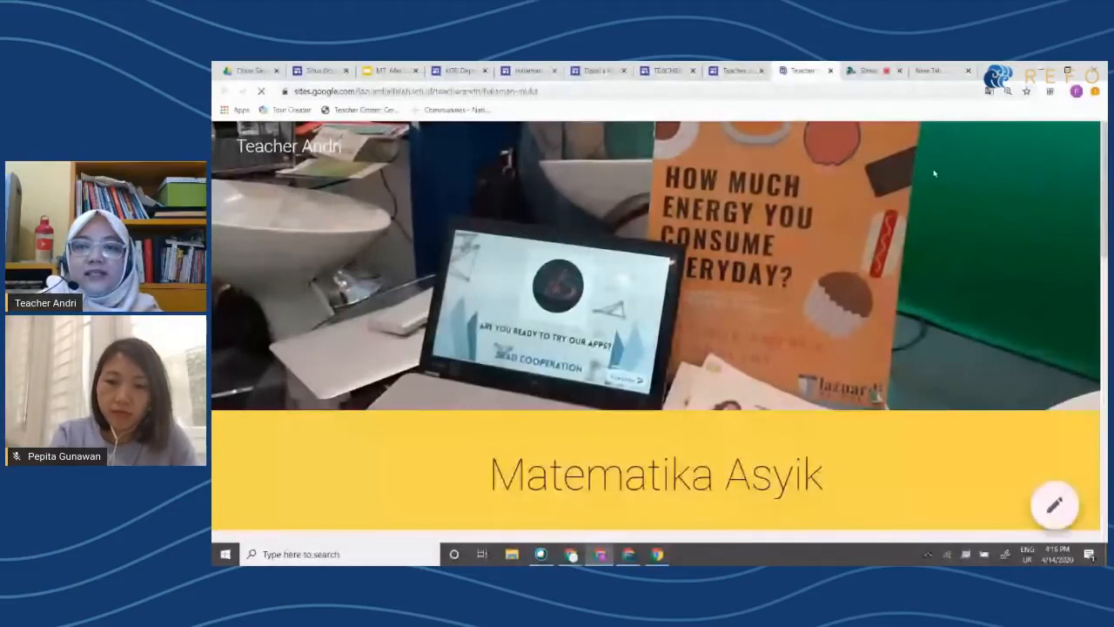
{"action": "scroll", "coordinate": [1012, 214], "scroll_direction": "down", "scroll_amount": 5}
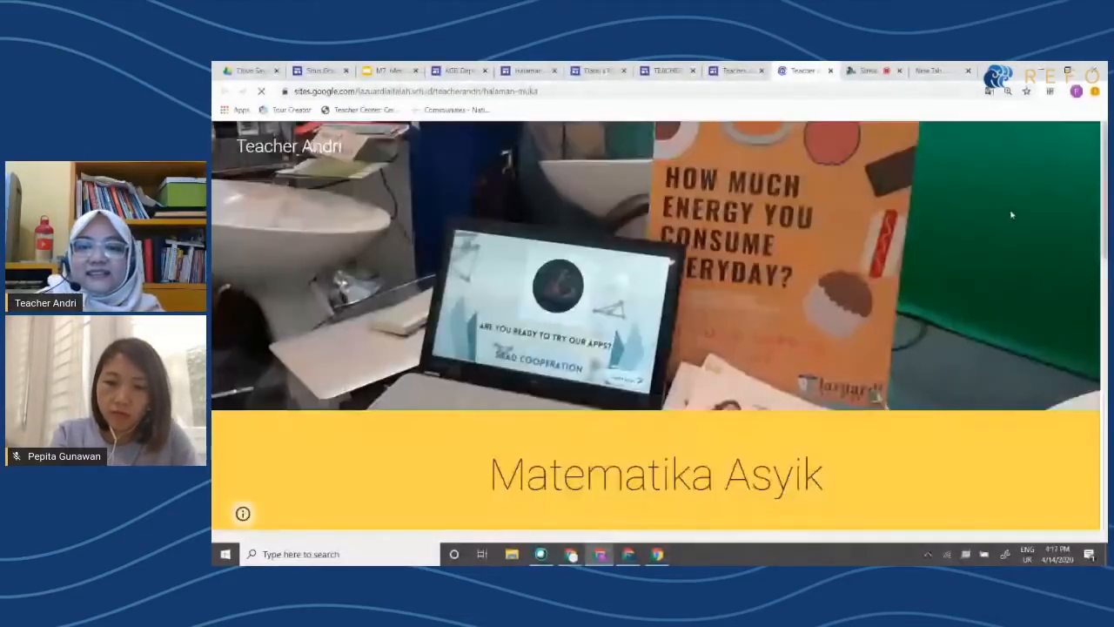
Add a Kelas 7 button at the bottom of the home page linking to the Kelas 7 page.
{"action": "left_click", "coordinate": [735, 72]}
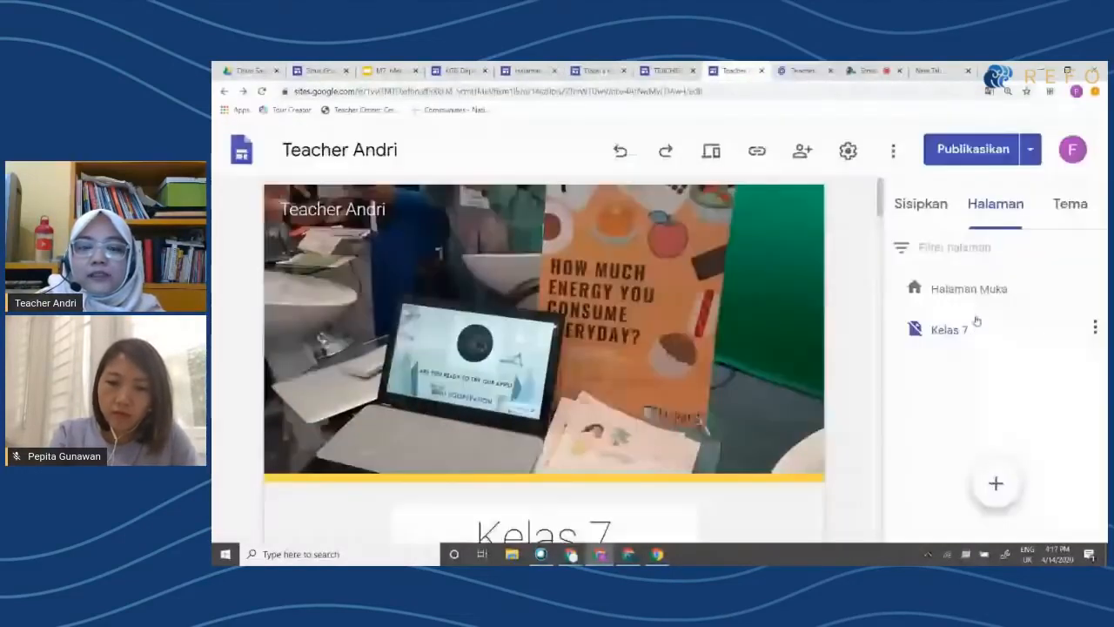
{"action": "left_click", "coordinate": [976, 322]}
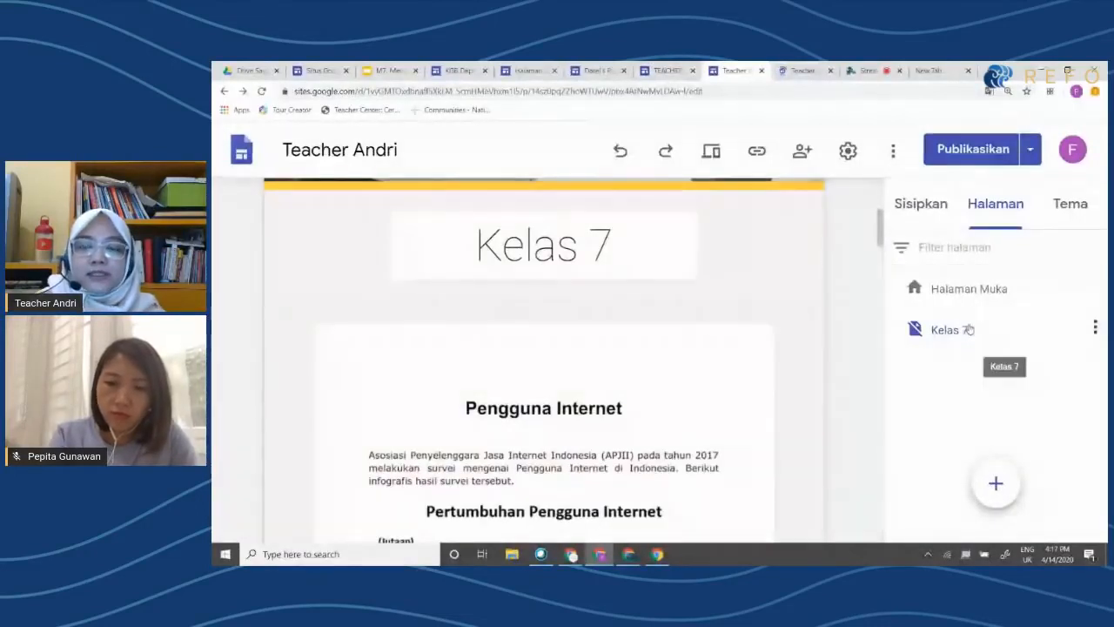
{"action": "left_click", "coordinate": [978, 289]}
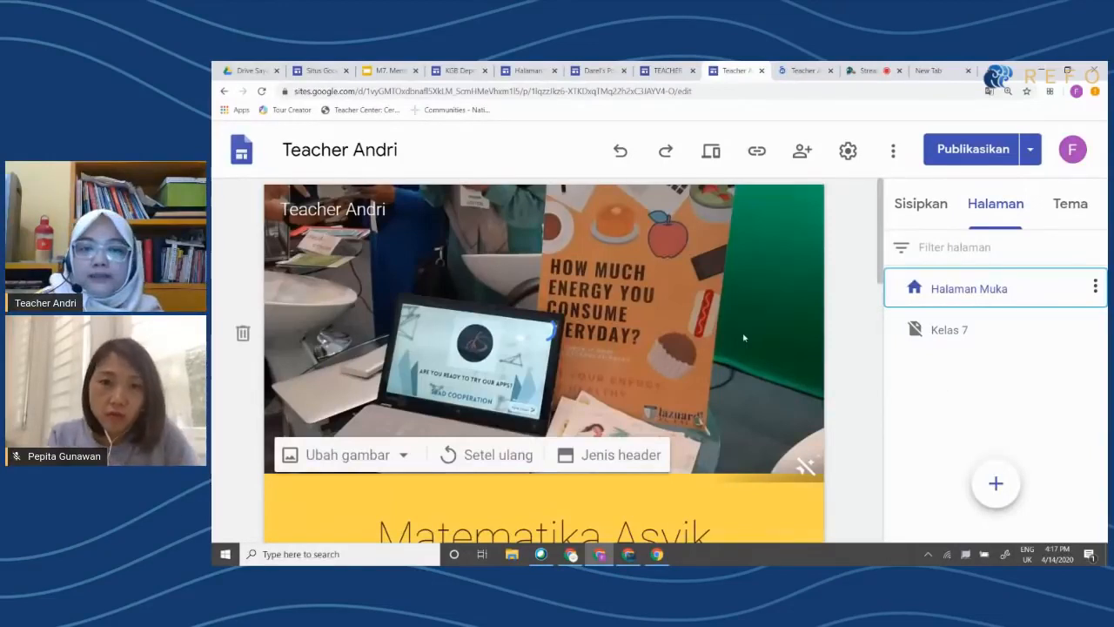
{"action": "scroll", "coordinate": [744, 338], "scroll_direction": "down", "scroll_amount": 5}
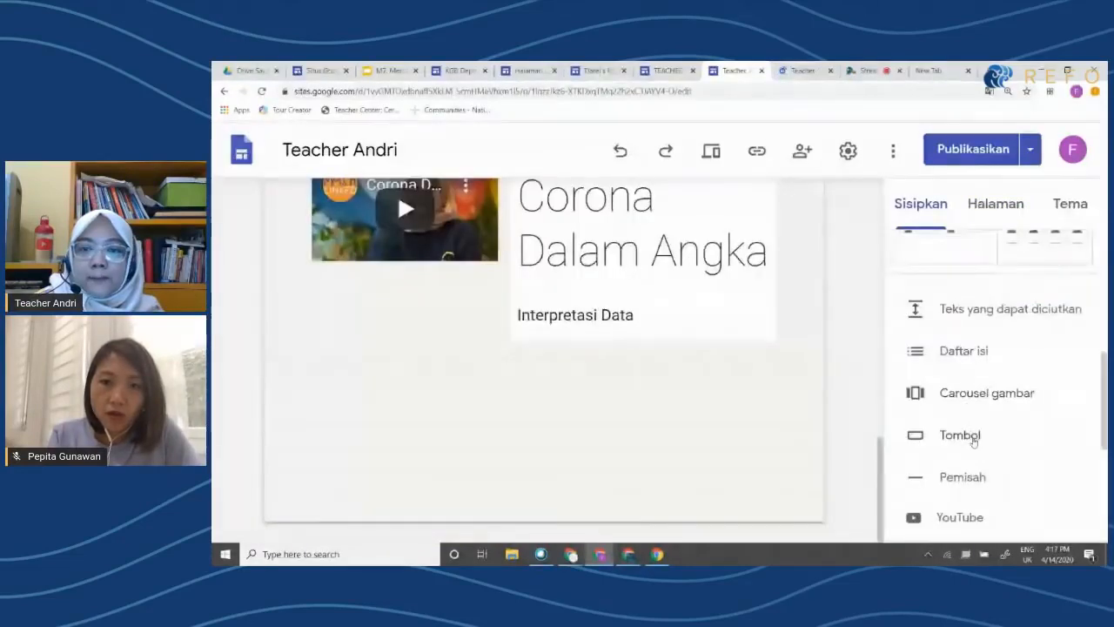
{"action": "left_click", "coordinate": [971, 434]}
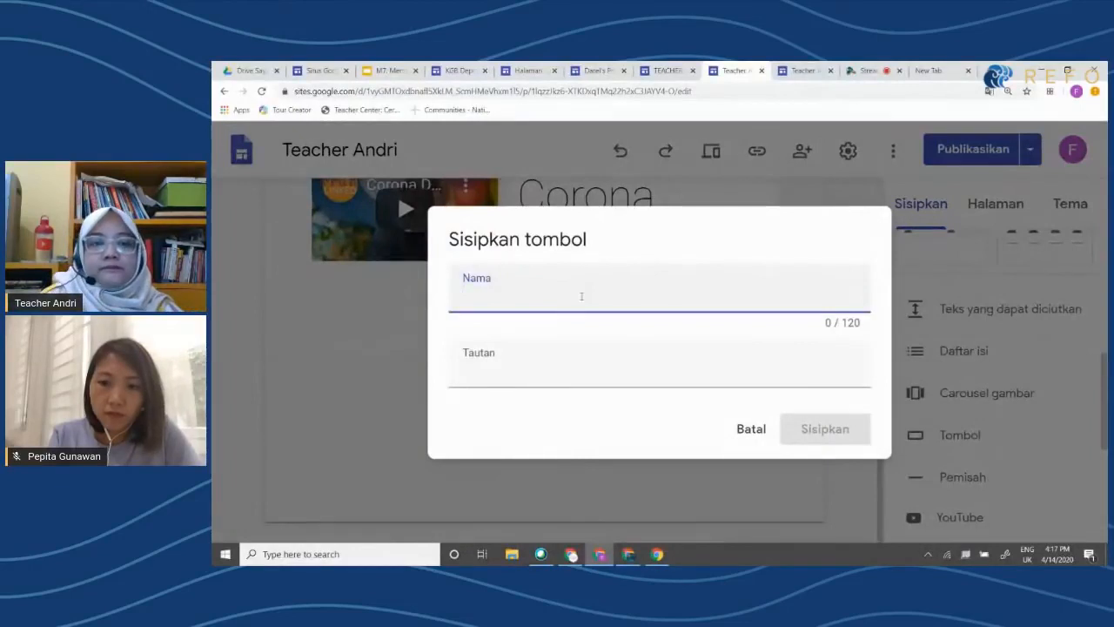
{"action": "type", "text": "Kelas 7"}
{"action": "left_click", "coordinate": [570, 373]}
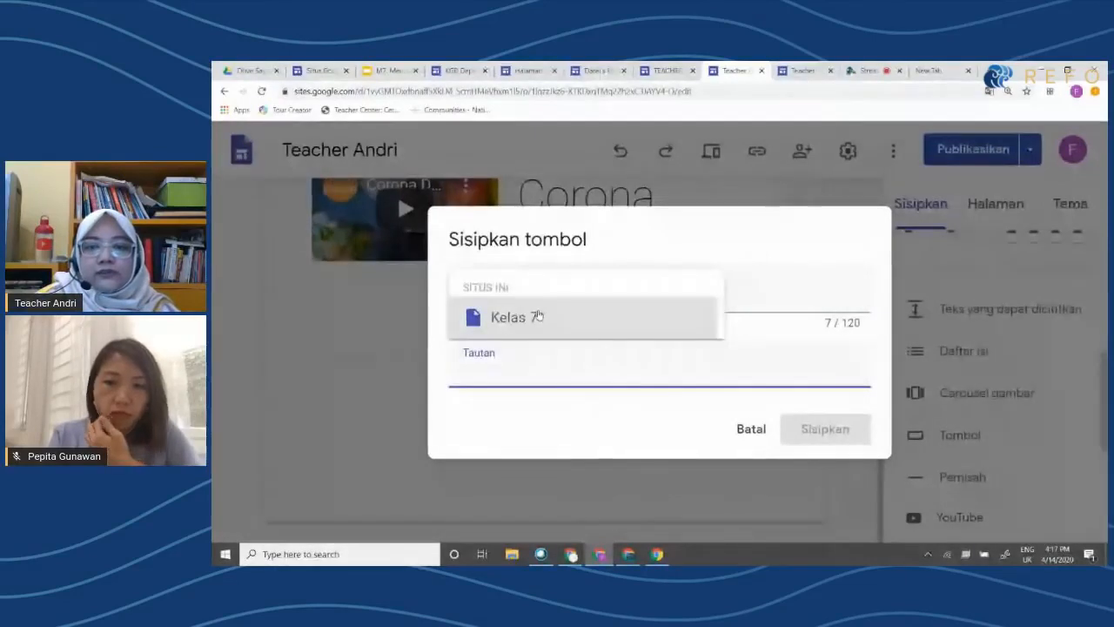
{"action": "left_click", "coordinate": [538, 316]}
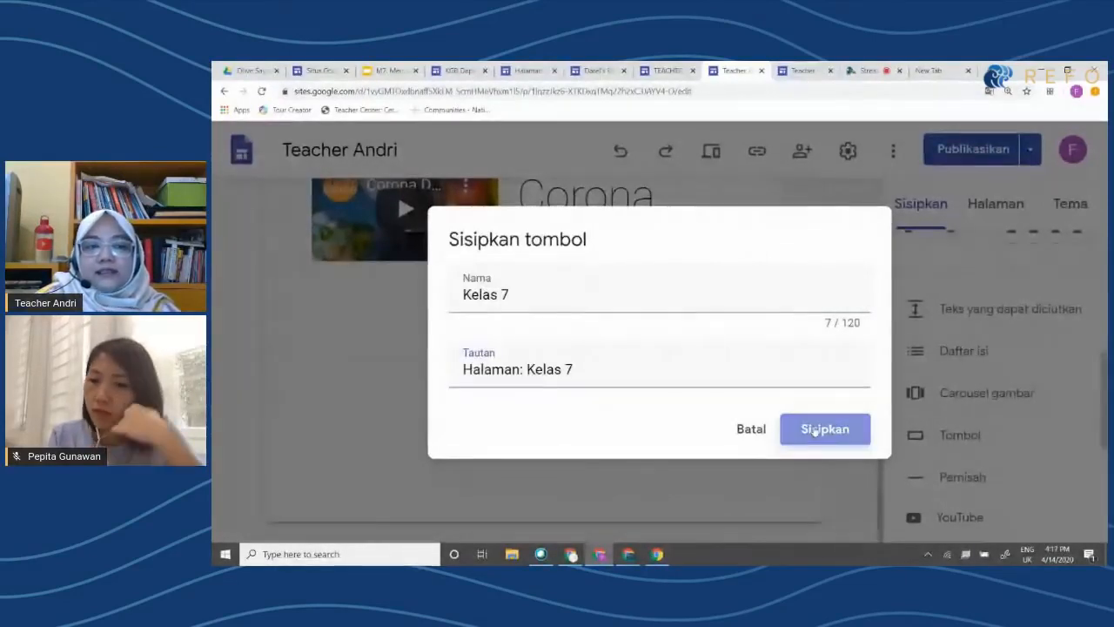
{"action": "left_click", "coordinate": [815, 429]}
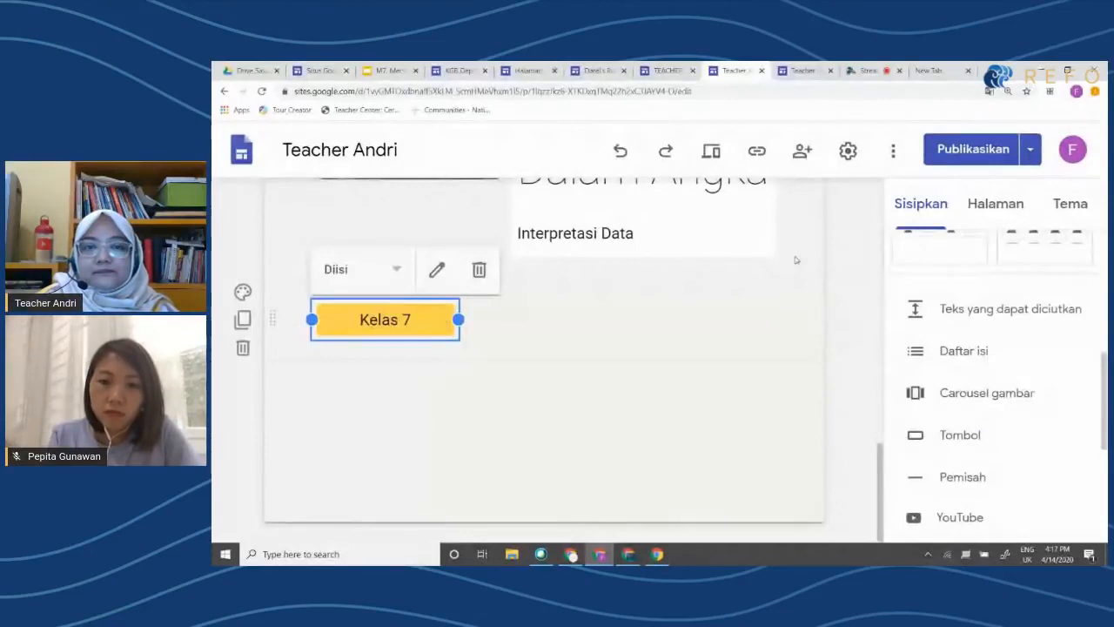
Publish the site and test the Kelas 7 button on the reloaded published home page.
{"action": "left_click", "coordinate": [949, 151]}
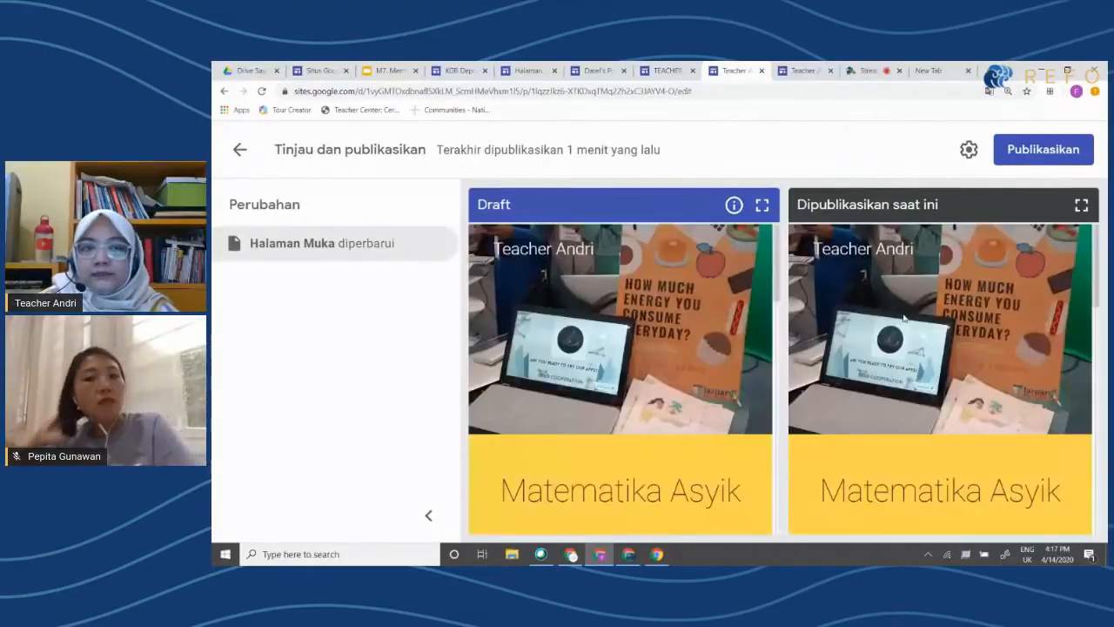
{"action": "left_click", "coordinate": [1071, 150]}
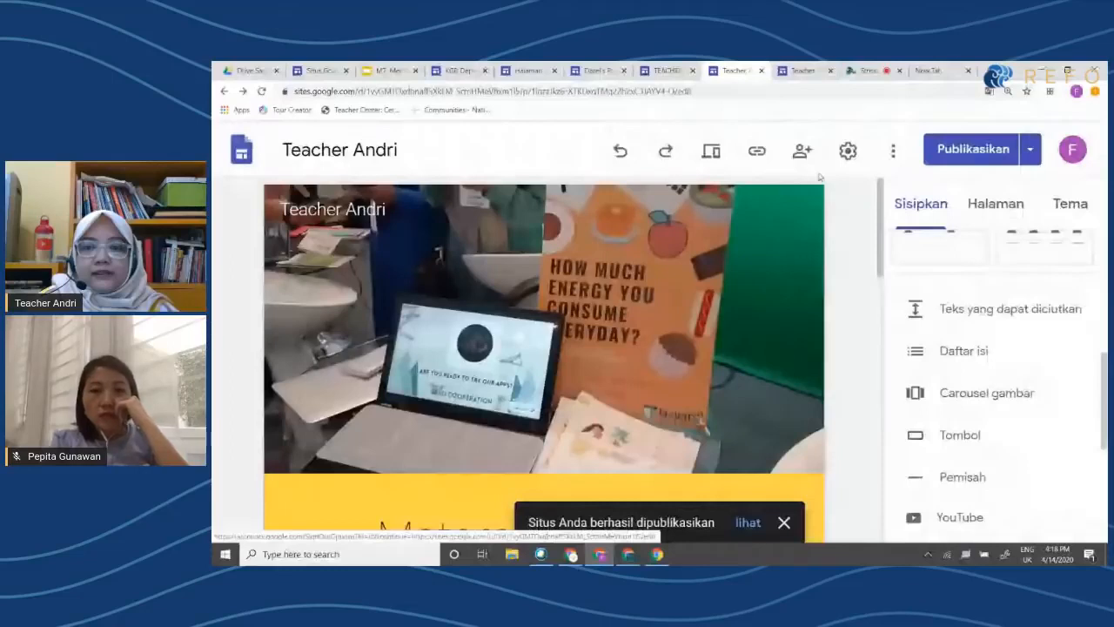
{"action": "key", "text": "ctrl+Tab"}
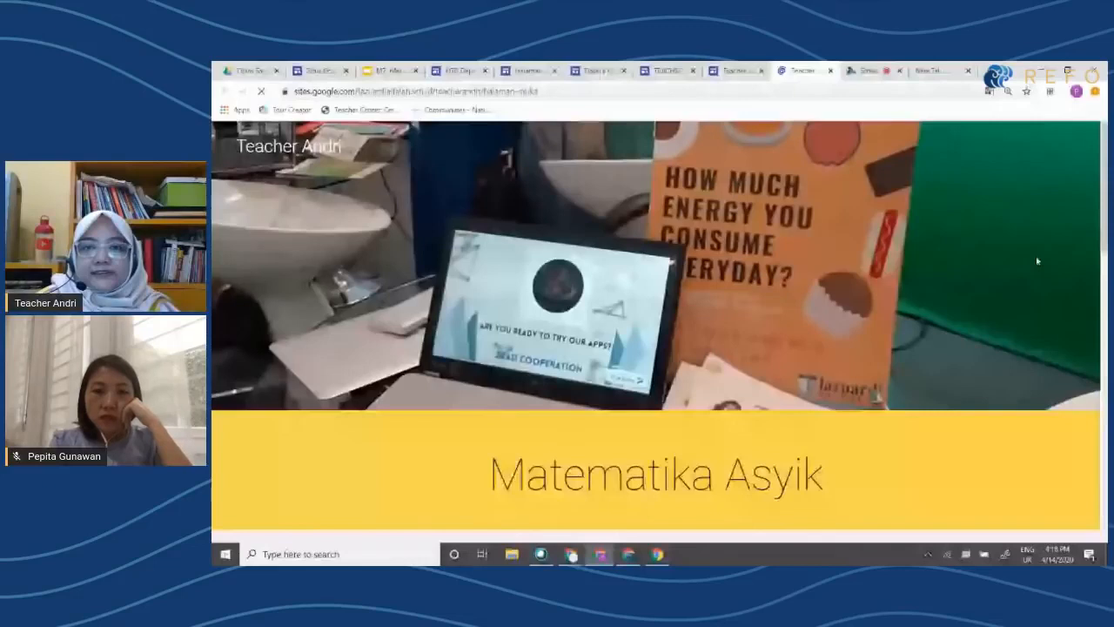
{"action": "scroll", "coordinate": [1037, 261], "scroll_direction": "down", "scroll_amount": 5}
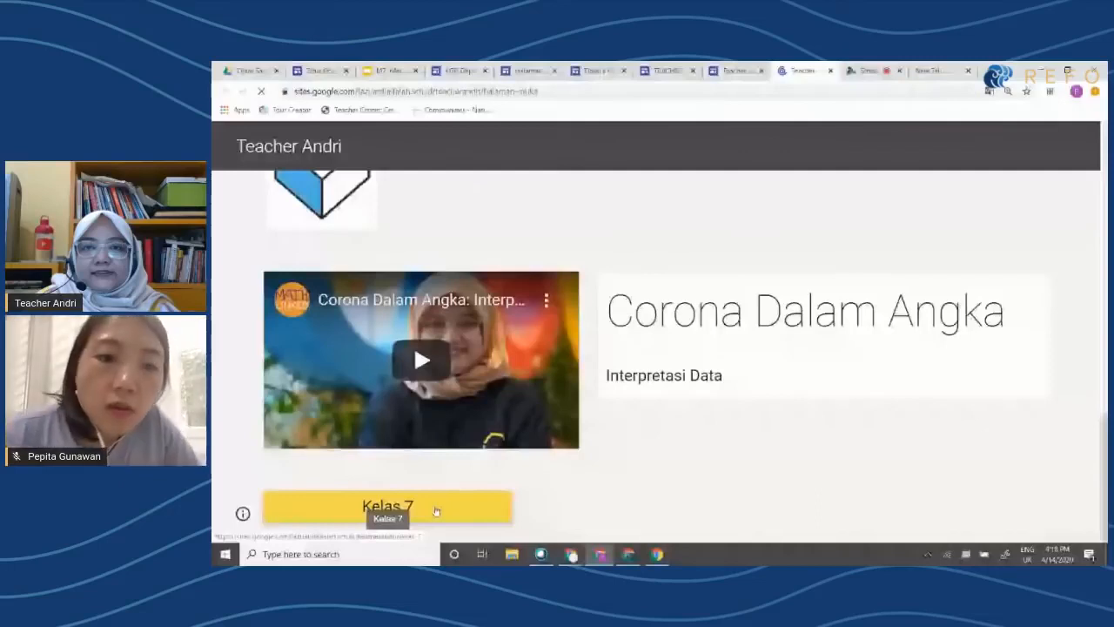
{"action": "left_click", "coordinate": [436, 511]}
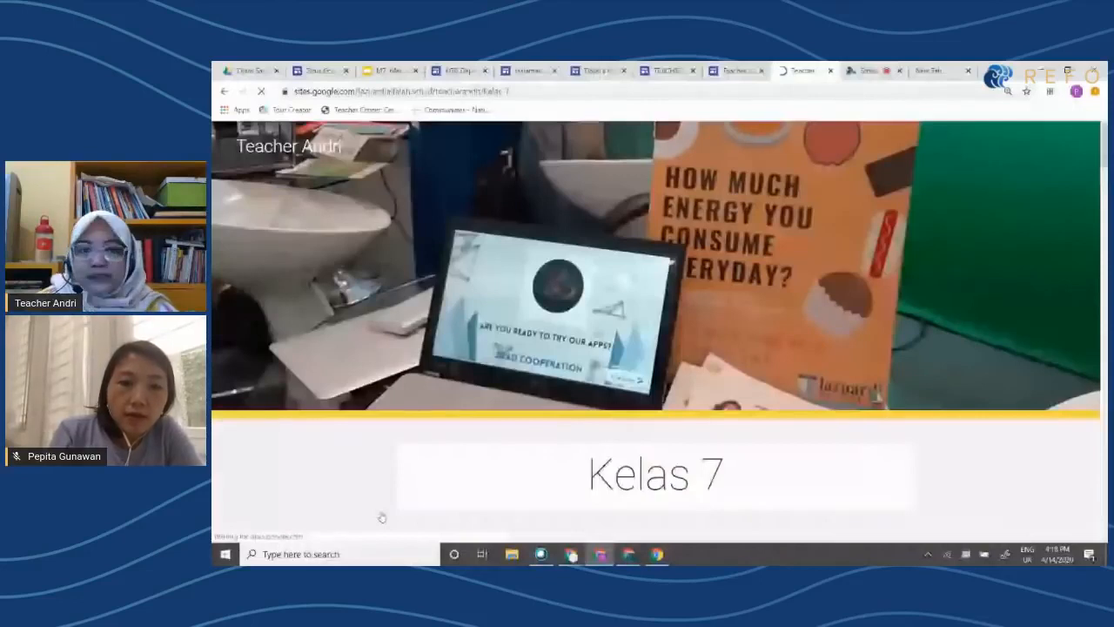
Show the live audience questions slide of the M7 presentation full screen, then exit the slideshow.
{"action": "left_click", "coordinate": [389, 72]}
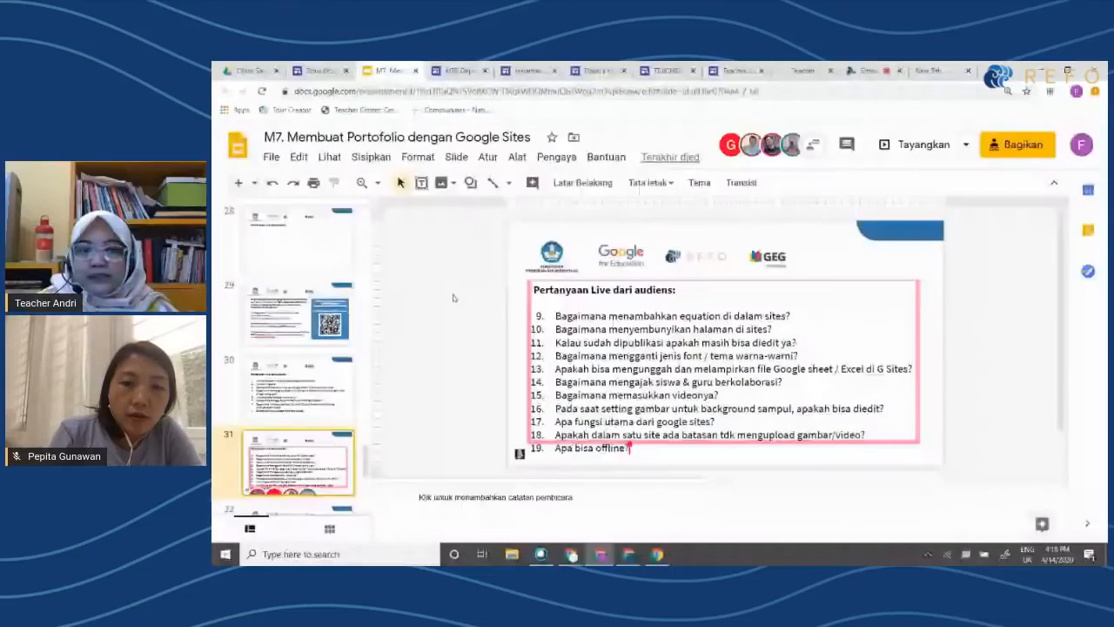
{"action": "key", "text": "ctrl+Return"}
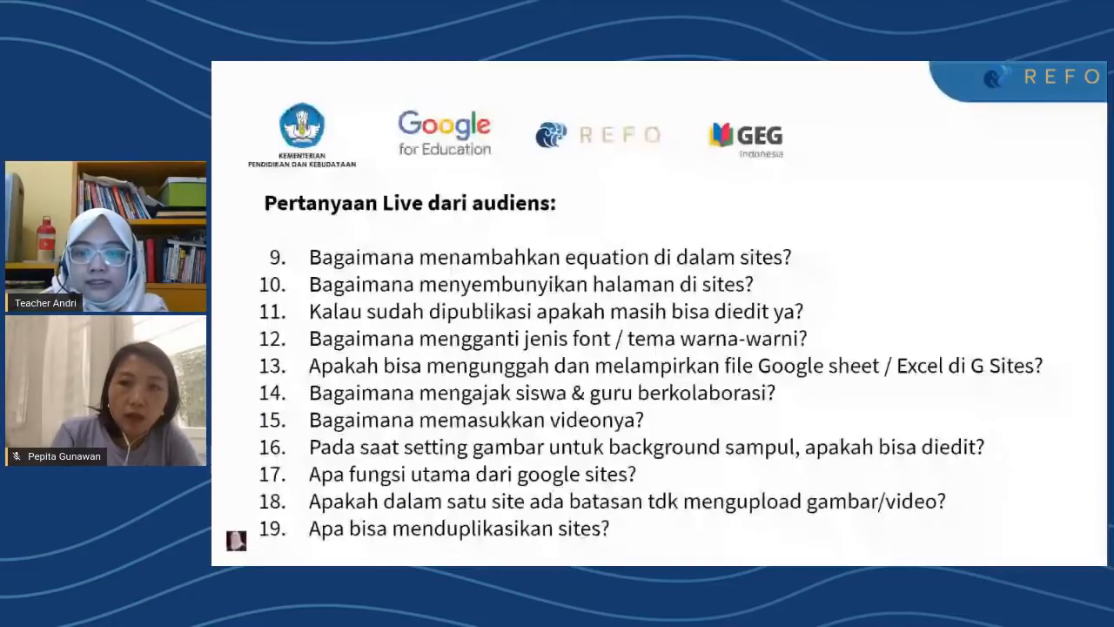
{"action": "mouse_move", "coordinate": [886, 391]}
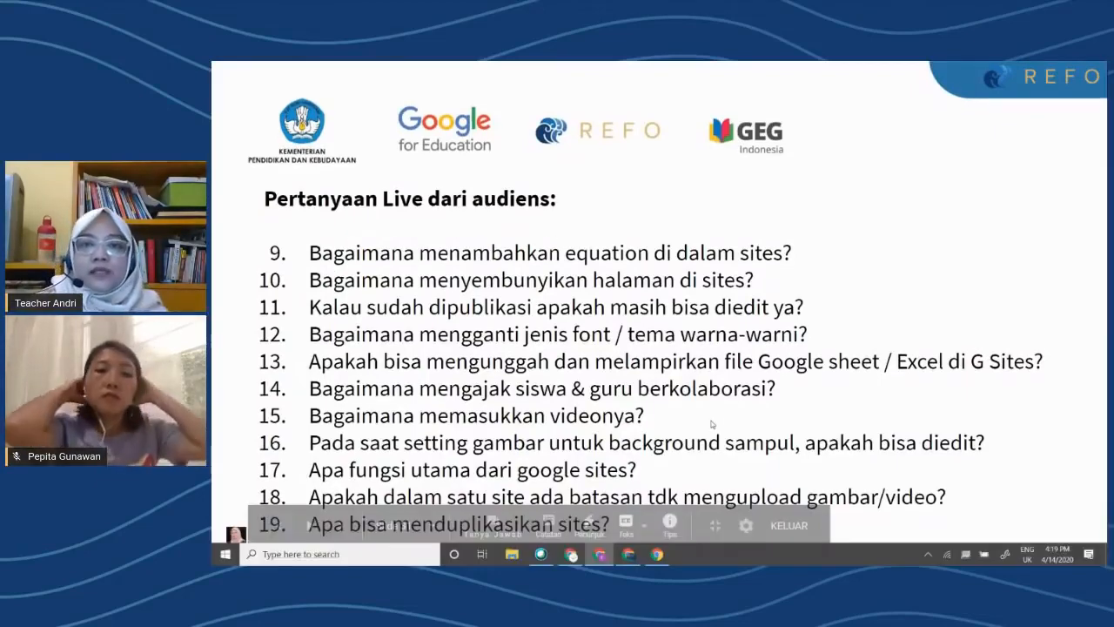
{"action": "key", "text": "Escape"}
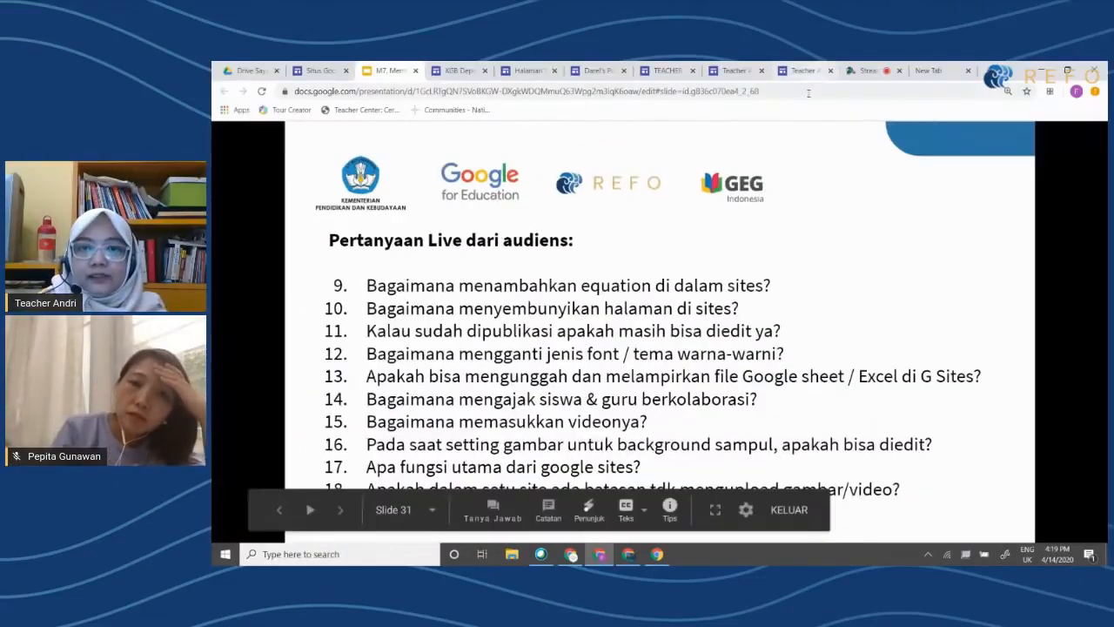
Review the site's sharing settings and the invite-people field, then close the dialog.
{"action": "left_click", "coordinate": [803, 71]}
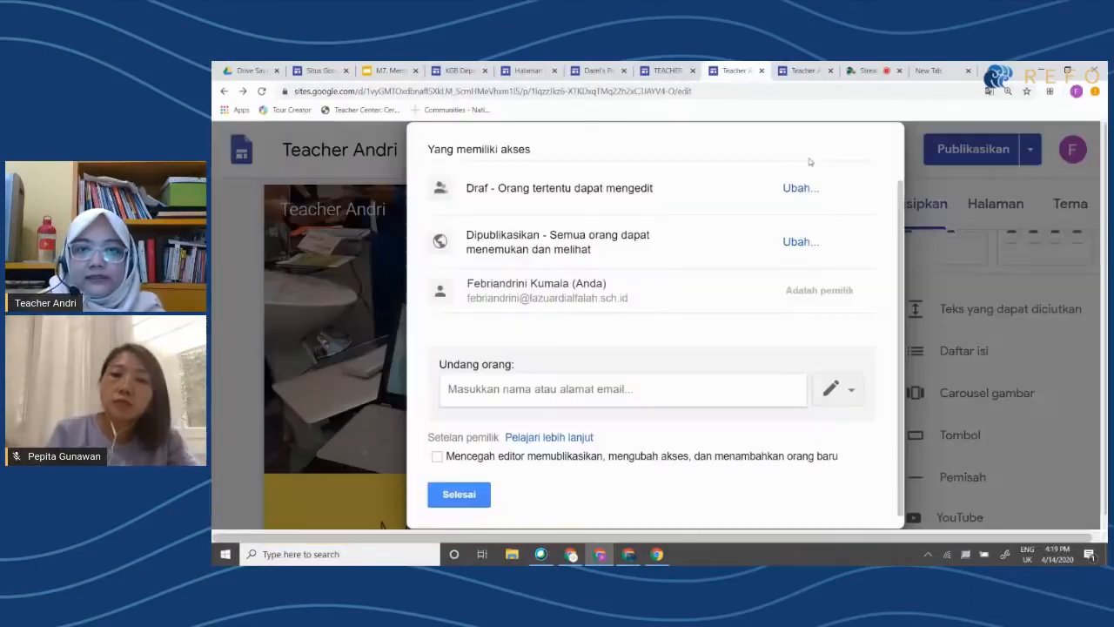
{"action": "left_click", "coordinate": [802, 153]}
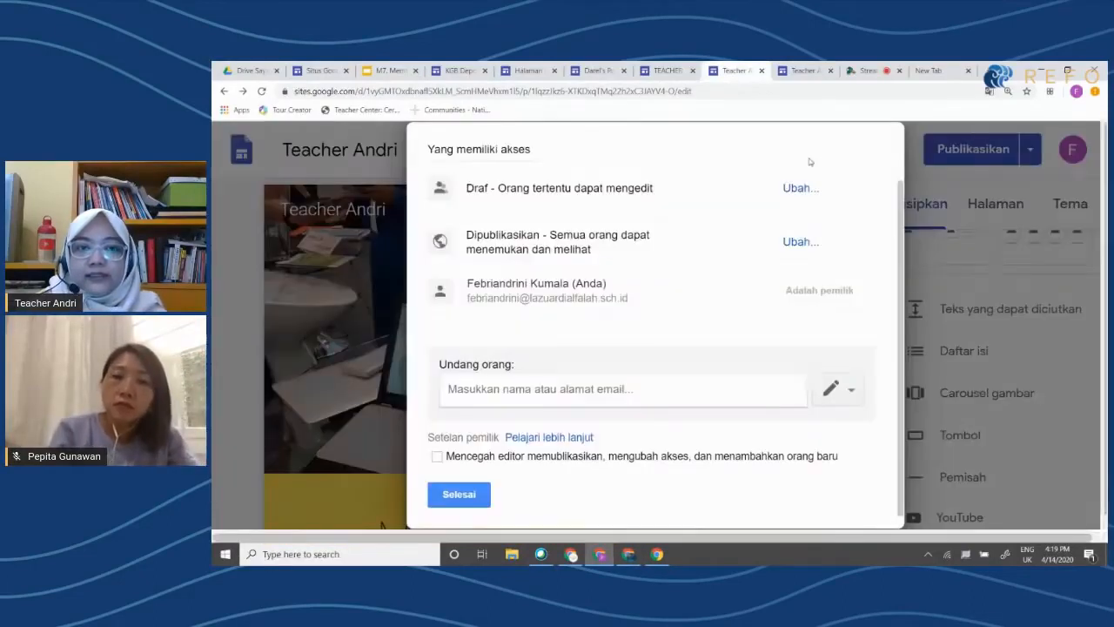
{"action": "left_click", "coordinate": [557, 389]}
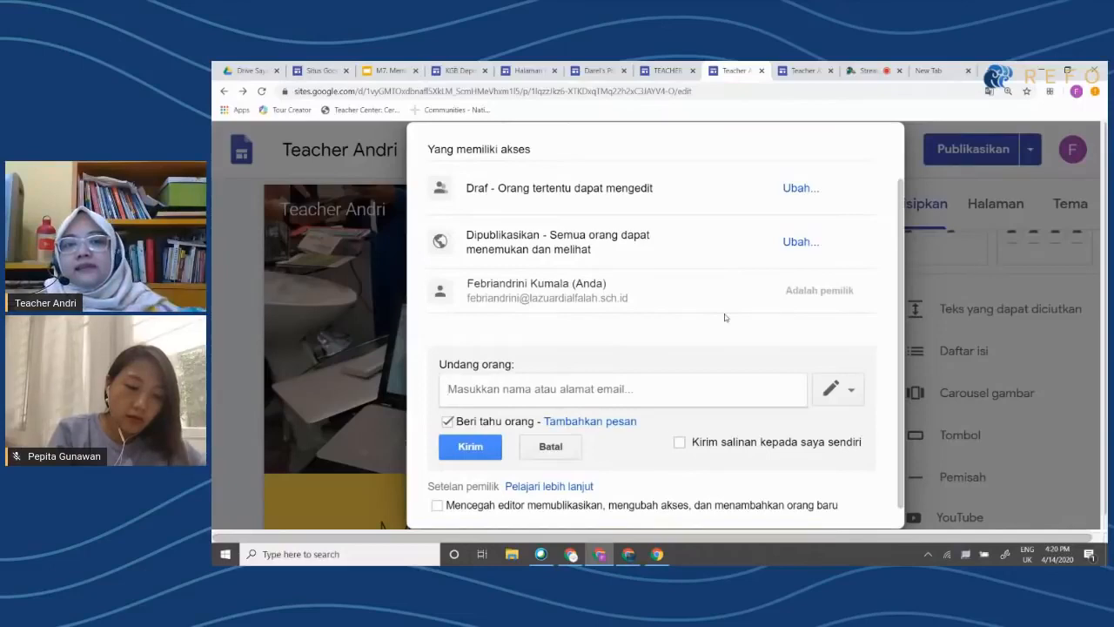
{"action": "key", "text": "Escape"}
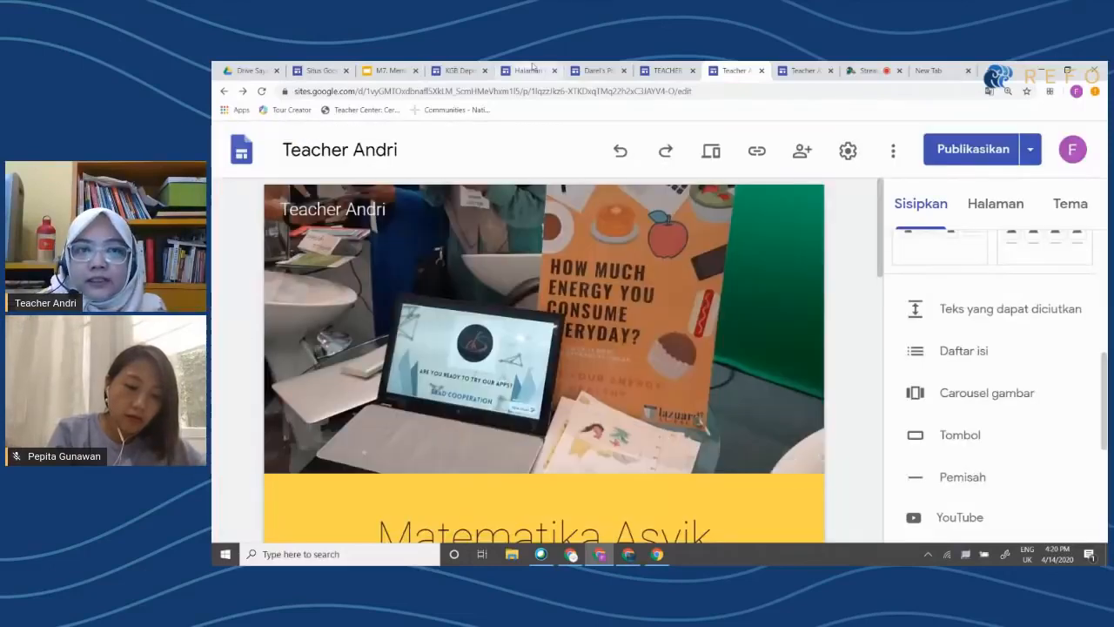
Insert the Drive video 20191114_134… from My Drive into a new section below the Kelas 7 button on the home page.
{"action": "left_click", "coordinate": [390, 70]}
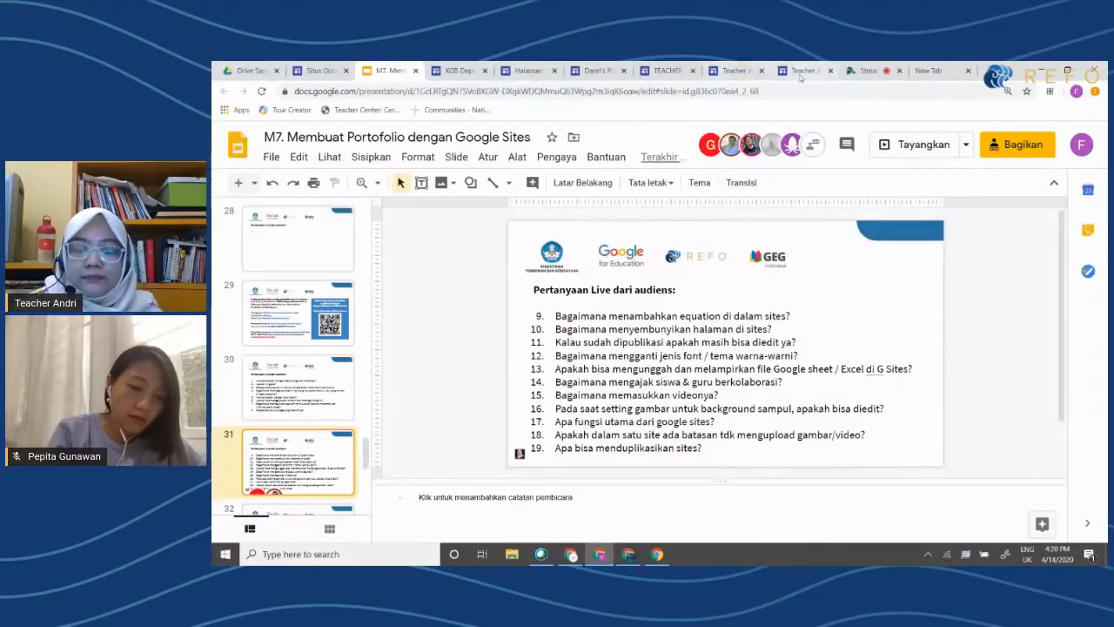
{"action": "left_click", "coordinate": [726, 73]}
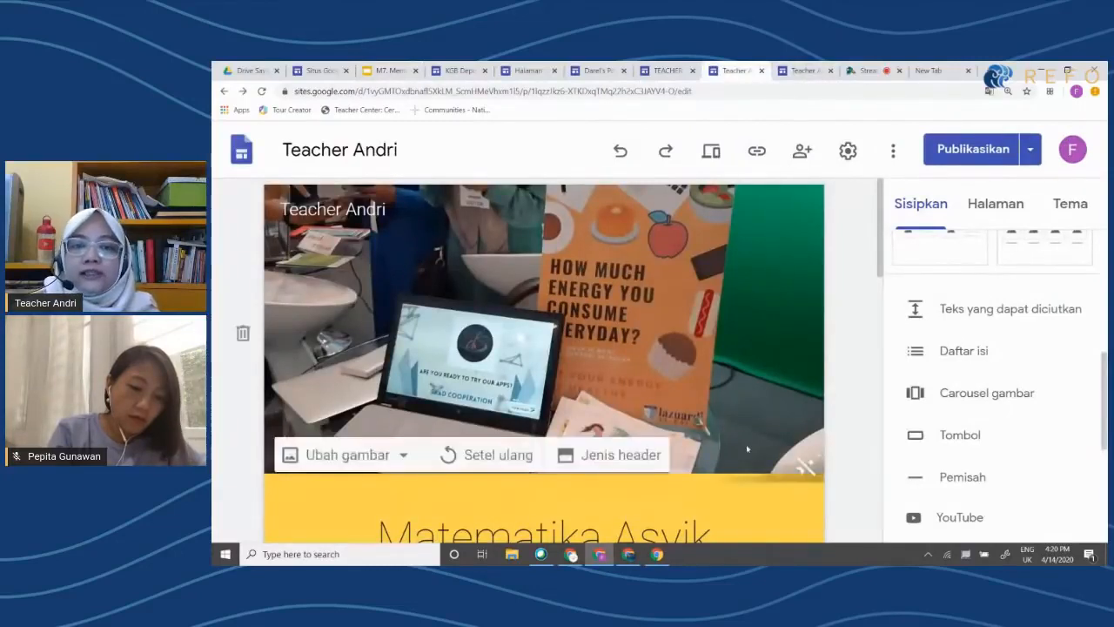
{"action": "left_click_drag", "start_coordinate": [1105, 372], "coordinate": [1105, 220]}
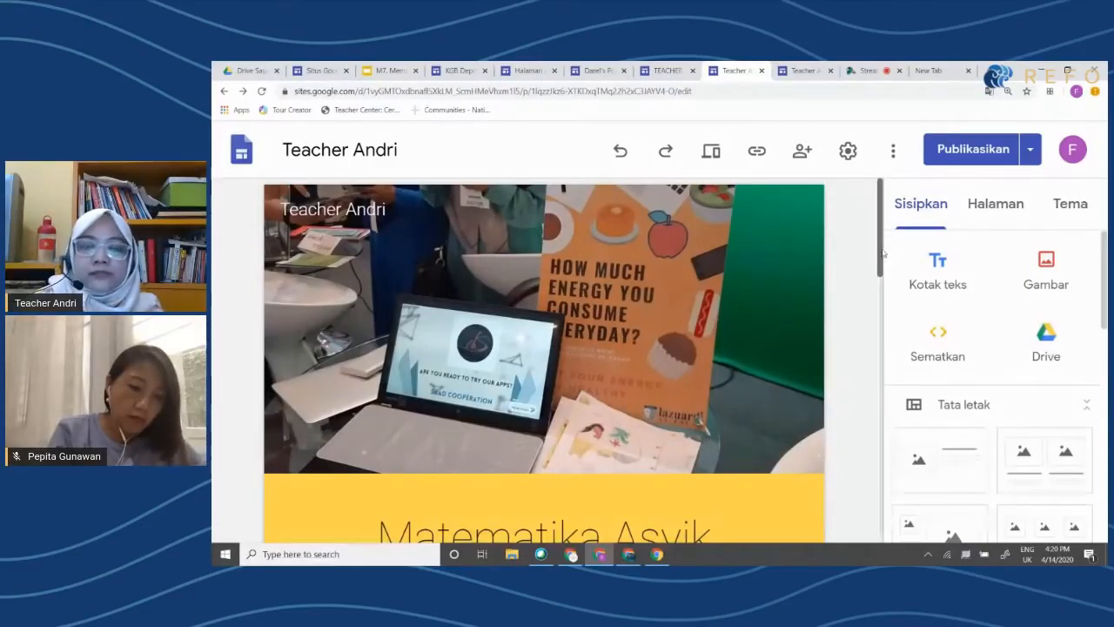
{"action": "left_click_drag", "start_coordinate": [882, 253], "coordinate": [869, 509]}
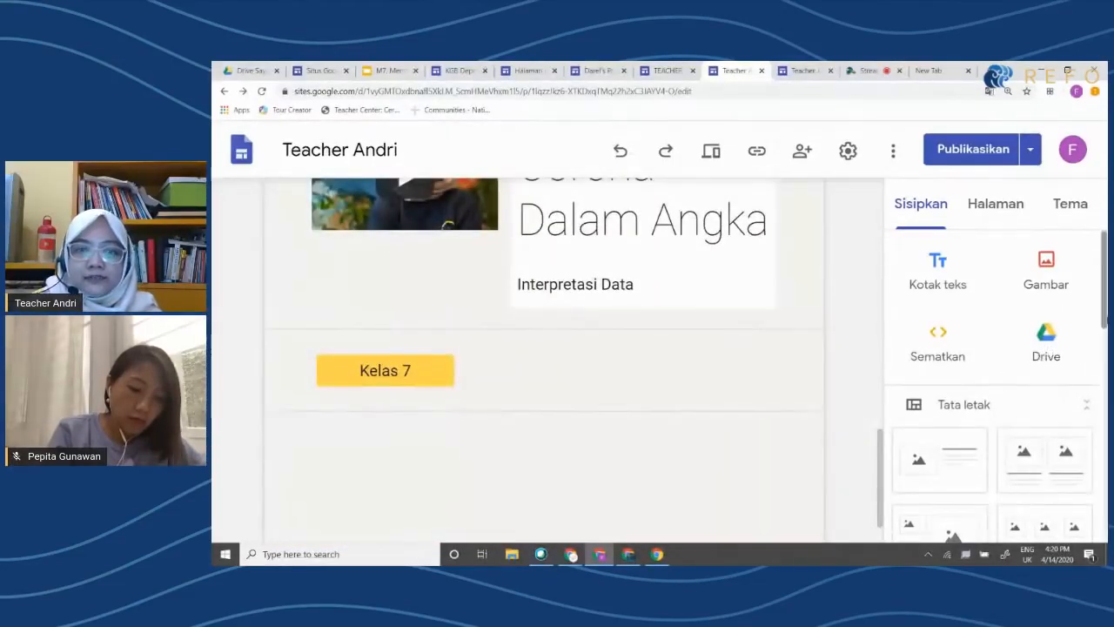
{"action": "left_click", "coordinate": [1045, 341]}
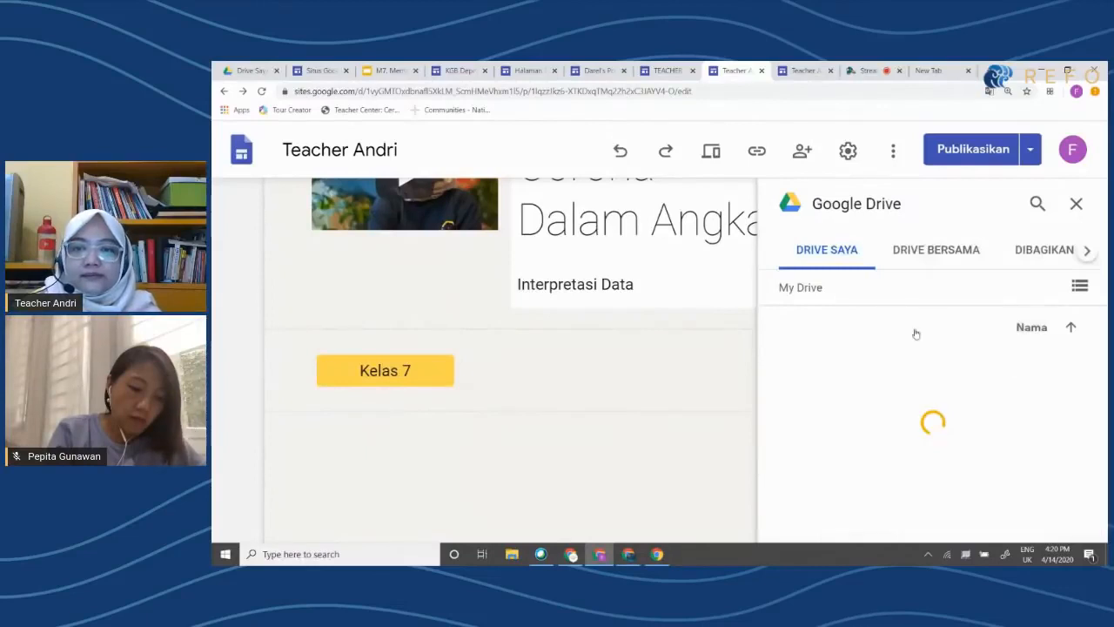
{"action": "scroll", "coordinate": [915, 334], "scroll_direction": "down", "scroll_amount": 10}
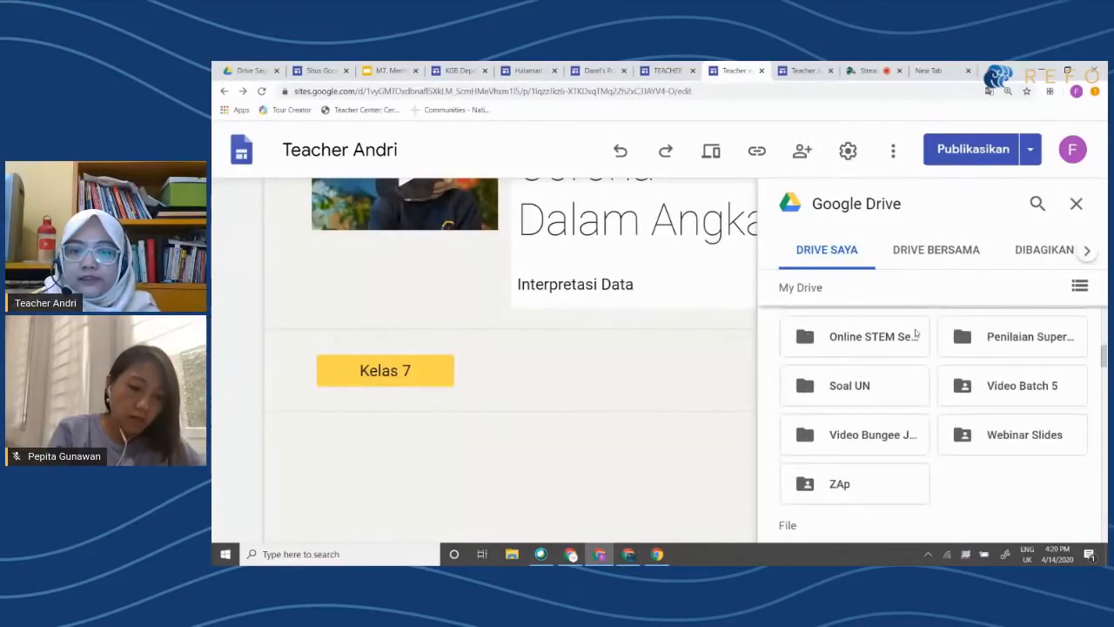
{"action": "scroll", "coordinate": [916, 334], "scroll_direction": "down", "scroll_amount": 2}
{"action": "scroll", "coordinate": [915, 333], "scroll_direction": "down", "scroll_amount": 4}
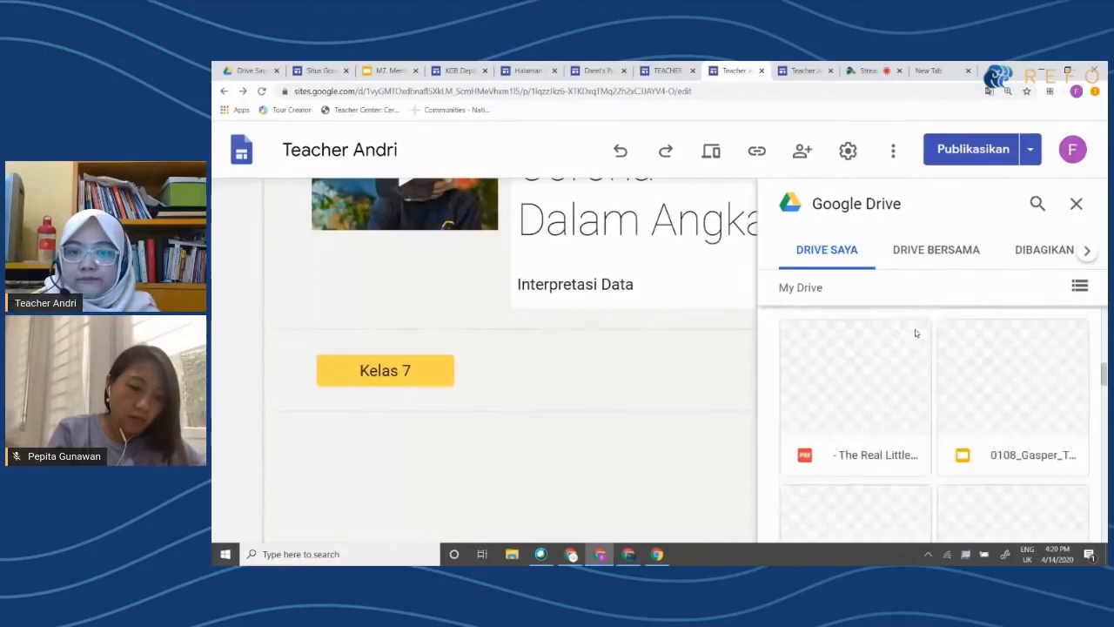
{"action": "scroll", "coordinate": [915, 333], "scroll_direction": "down", "scroll_amount": 1}
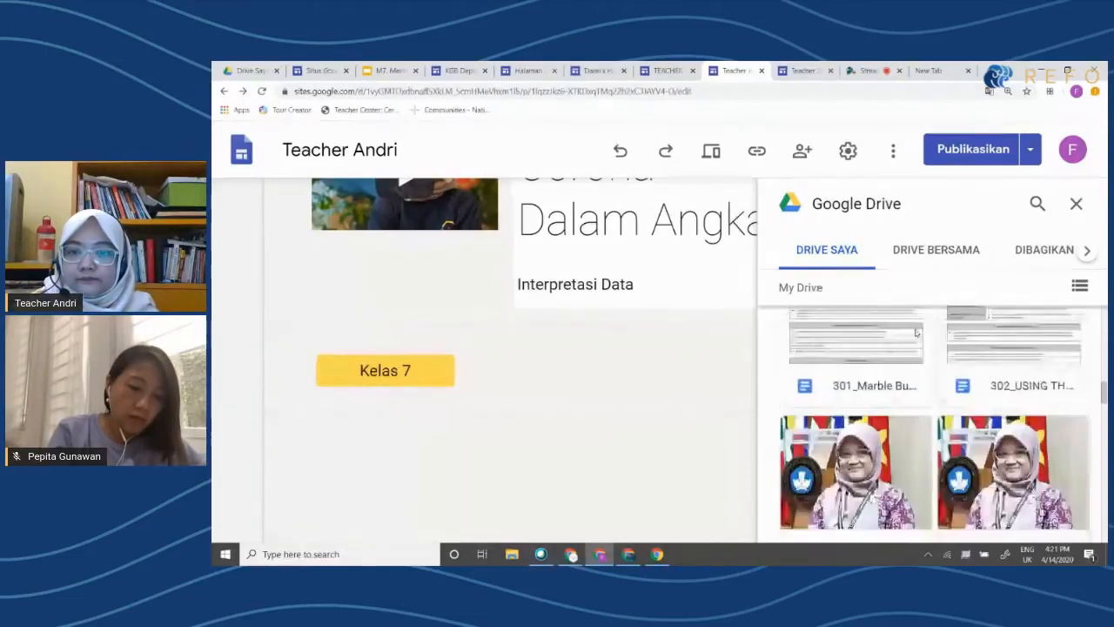
{"action": "scroll", "coordinate": [915, 333], "scroll_direction": "down", "scroll_amount": 10}
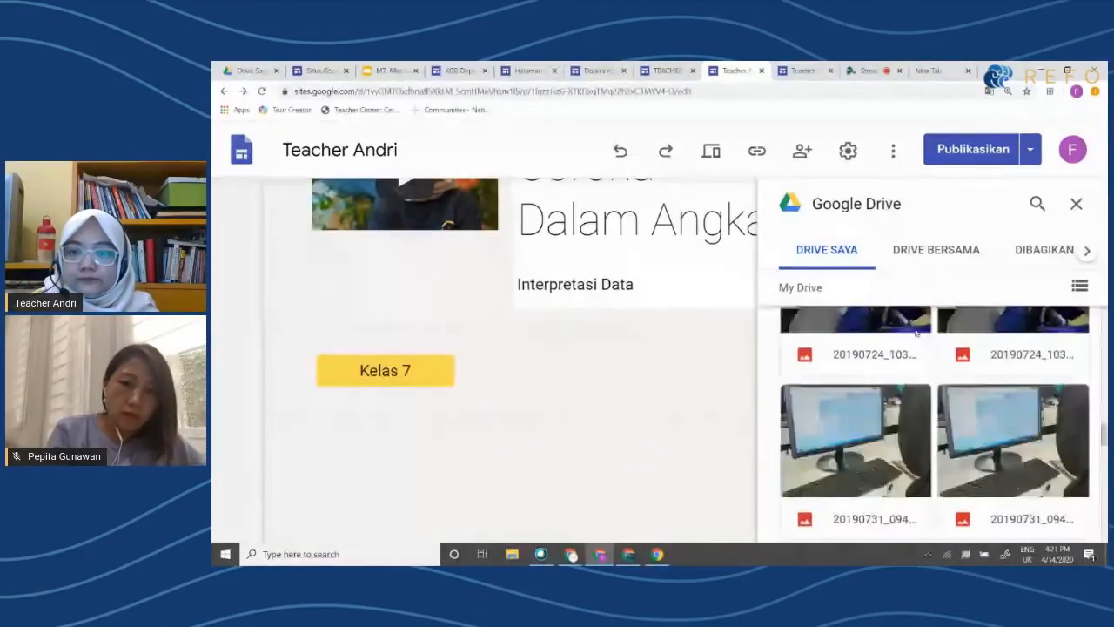
{"action": "scroll", "coordinate": [915, 334], "scroll_direction": "down", "scroll_amount": 5}
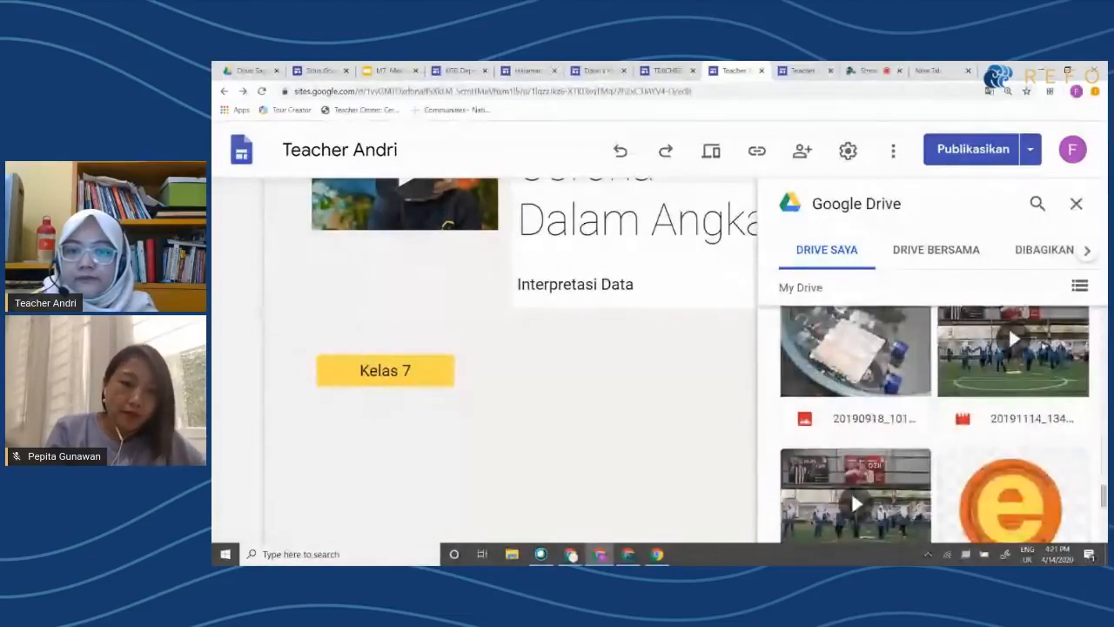
{"action": "left_click", "coordinate": [1013, 370]}
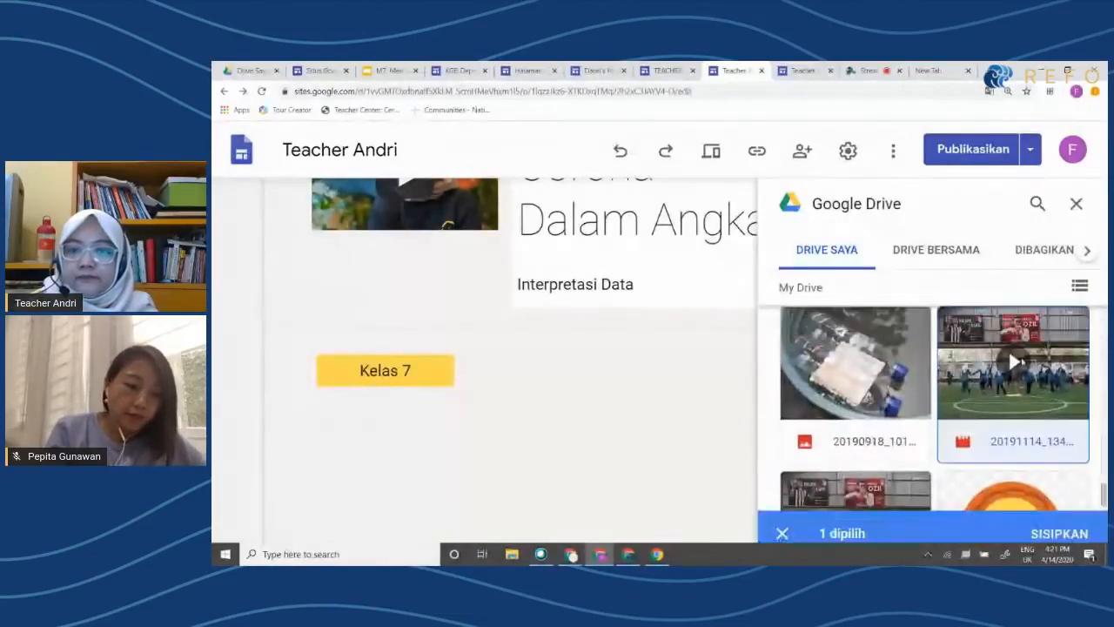
{"action": "left_click", "coordinate": [1057, 520]}
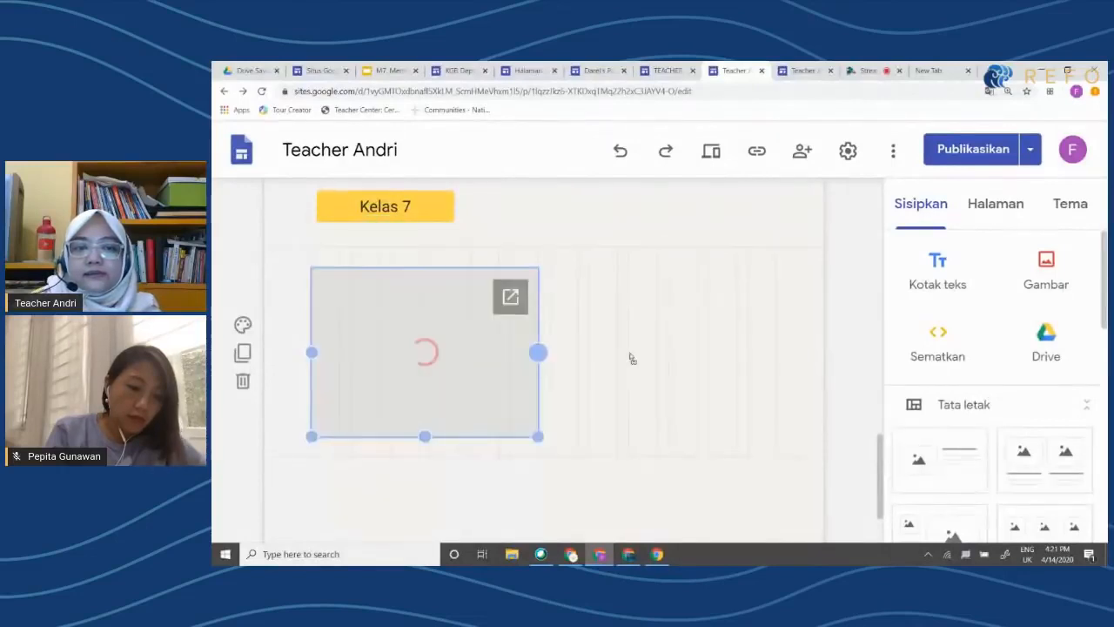
{"action": "left_click_drag", "start_coordinate": [631, 357], "coordinate": [631, 359]}
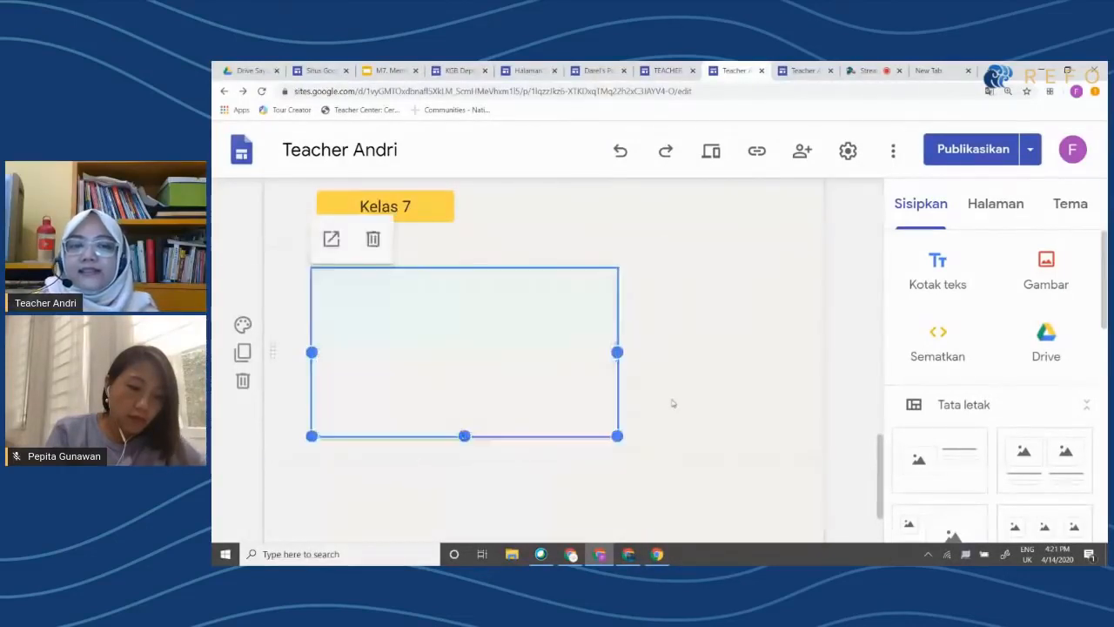
{"action": "left_click", "coordinate": [672, 403]}
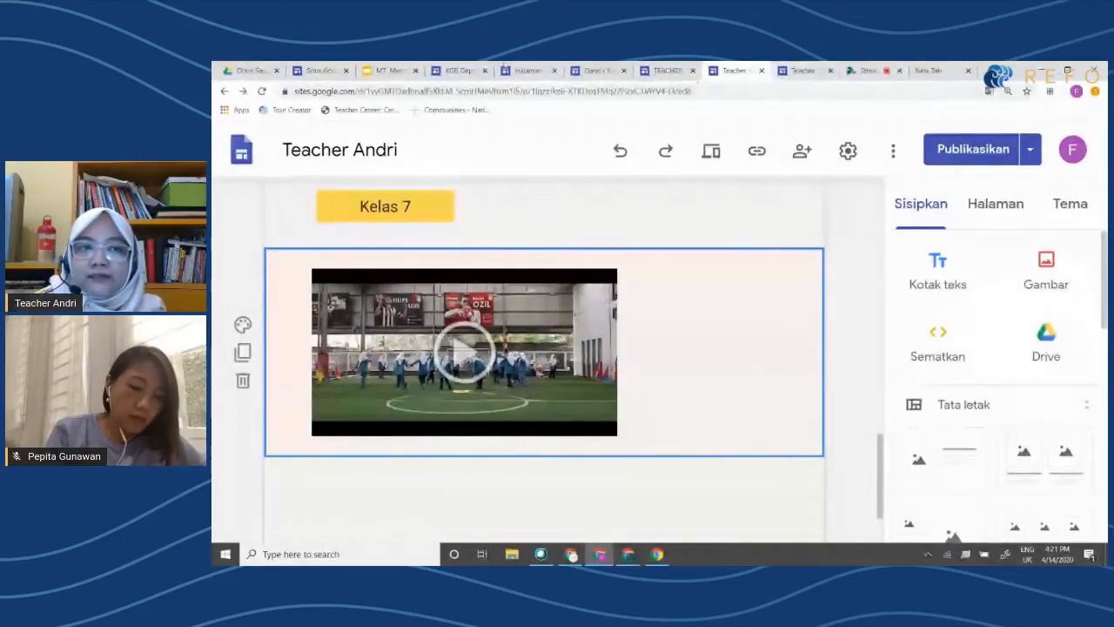
Switch to the M7 presentation showing the live audience questions slide.
{"action": "left_click", "coordinate": [378, 71]}
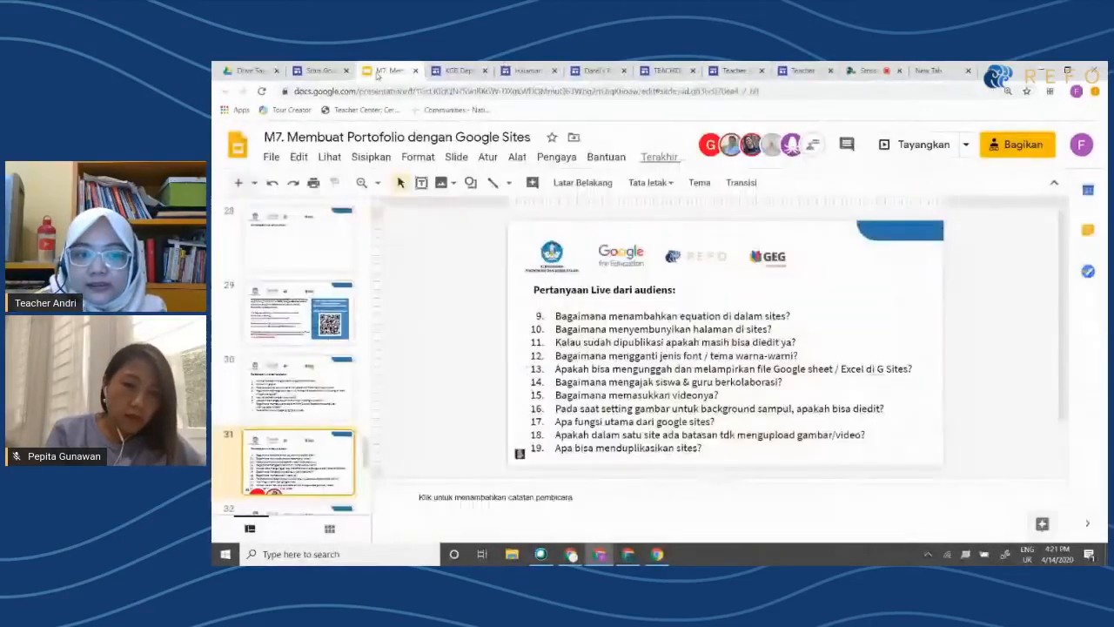
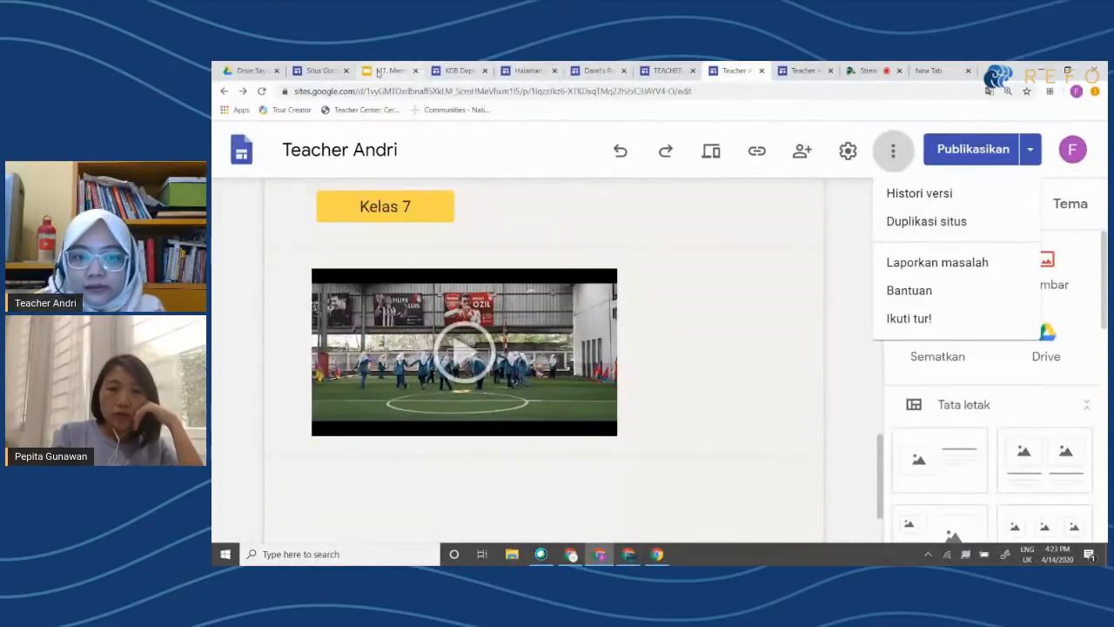
Open slide 32 with the next audience questions in the M7 presentation.
{"action": "left_click", "coordinate": [388, 70]}
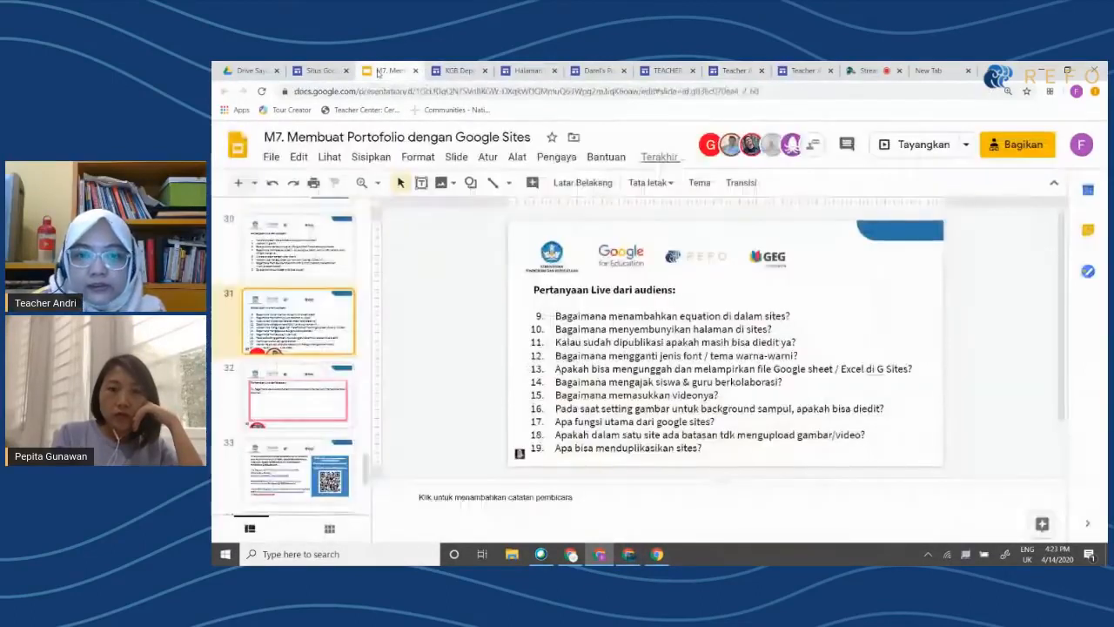
{"action": "left_click", "coordinate": [290, 399]}
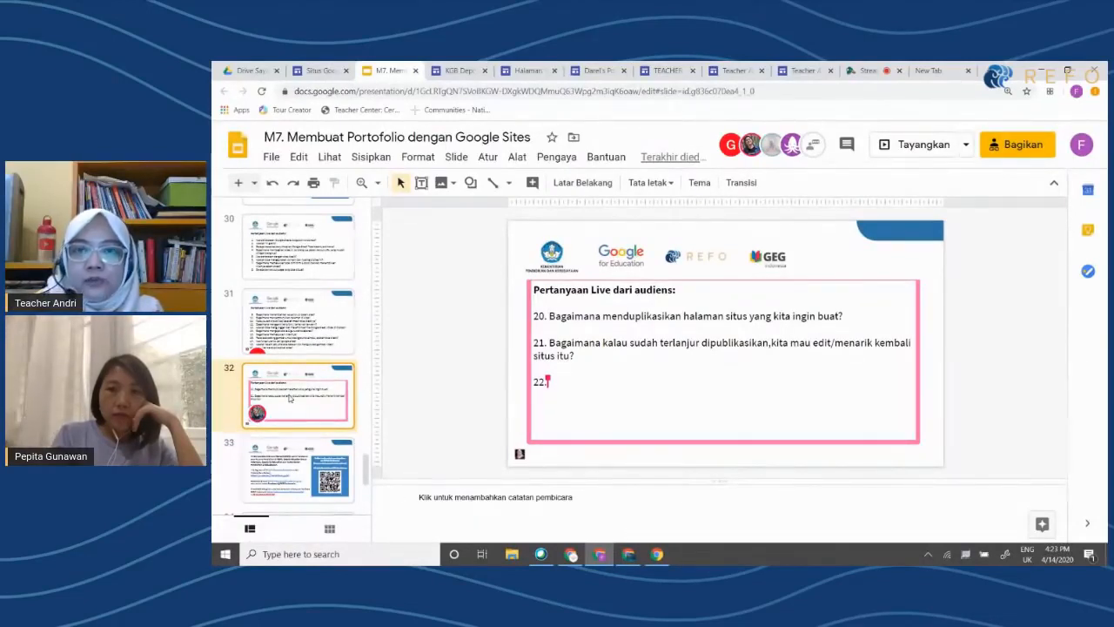
Back in the site editor, open the publish settings to review the web address, and cancel the dialog.
{"action": "left_click", "coordinate": [799, 71]}
{"action": "left_click", "coordinate": [830, 71]}
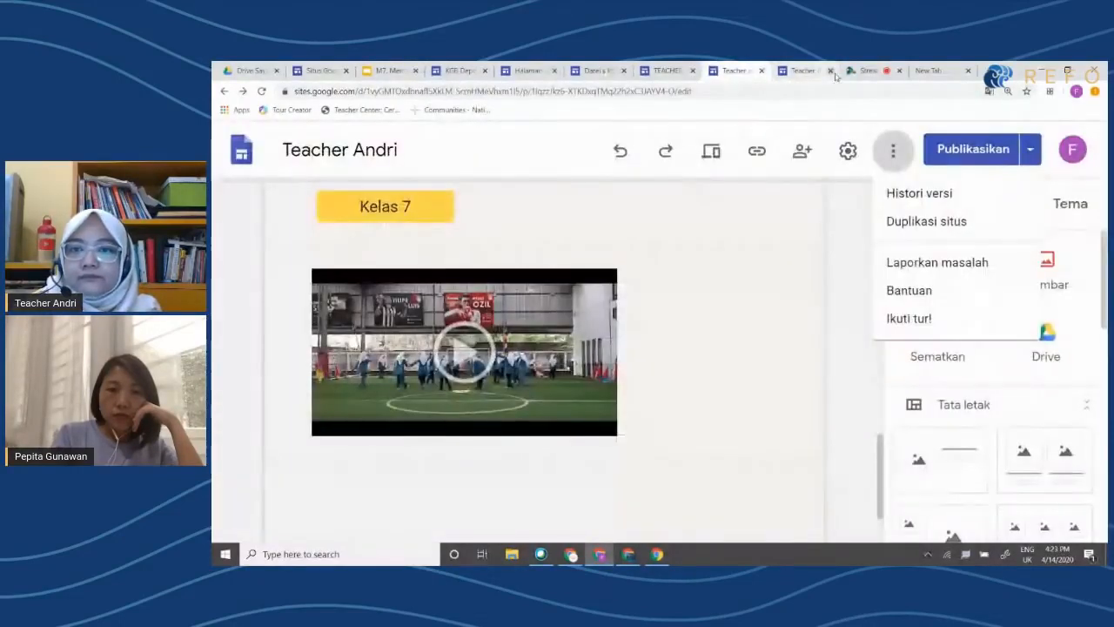
{"action": "left_click", "coordinate": [1029, 152]}
{"action": "left_click", "coordinate": [1029, 153]}
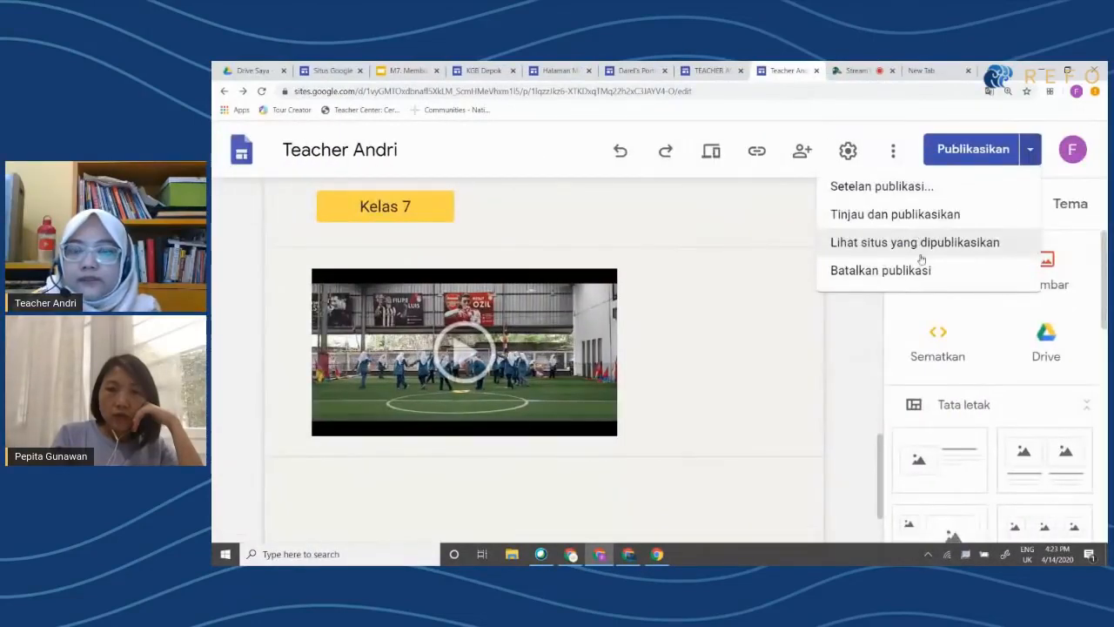
{"action": "left_click", "coordinate": [920, 187]}
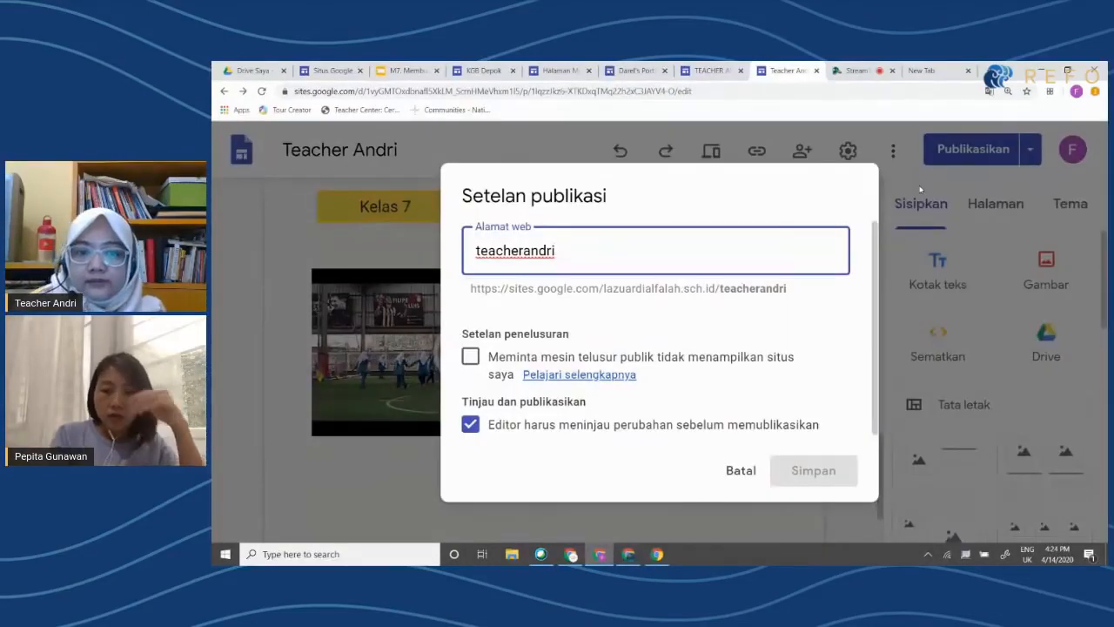
{"action": "left_click", "coordinate": [739, 475]}
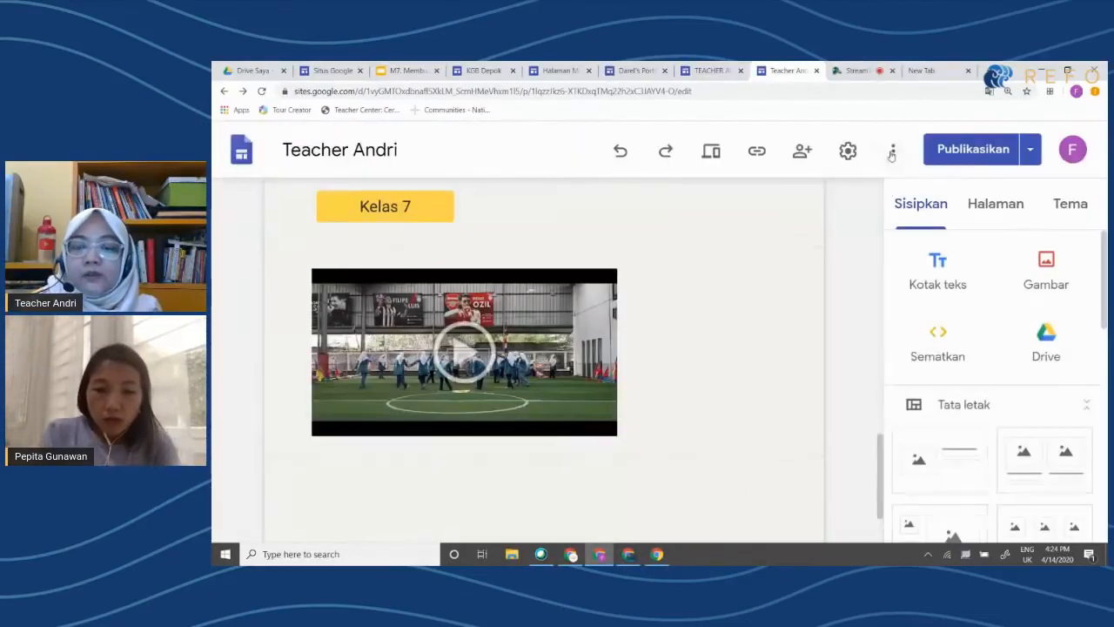
Look over the site's extra menu and the Kelas 7 page options in the pages list without changing anything.
{"action": "left_click", "coordinate": [892, 152]}
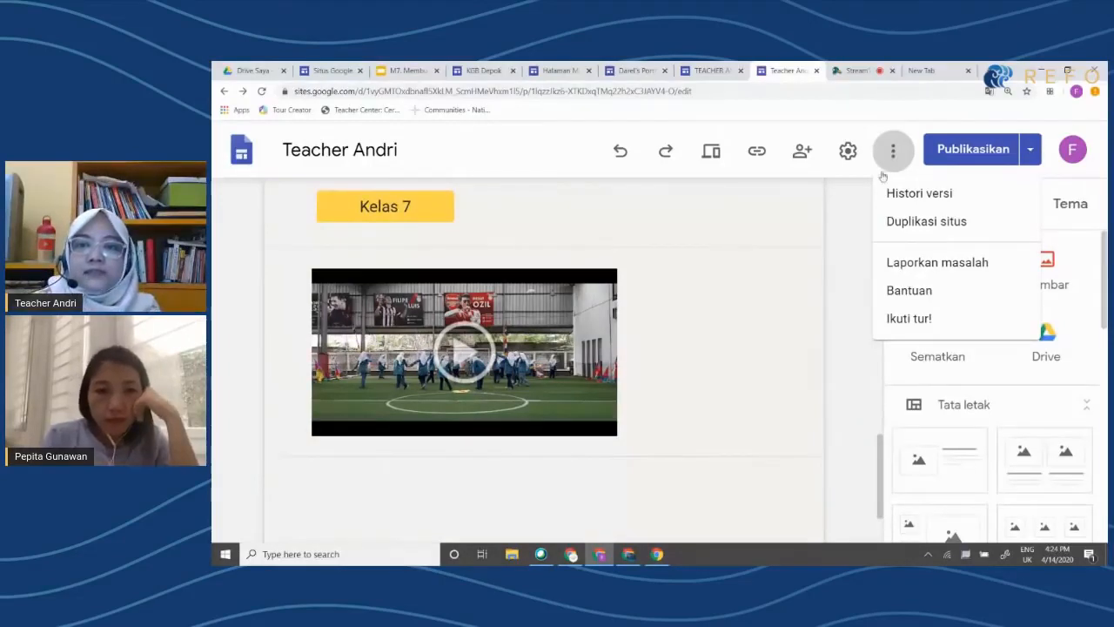
{"action": "left_click", "coordinate": [865, 213]}
{"action": "left_click", "coordinate": [995, 203]}
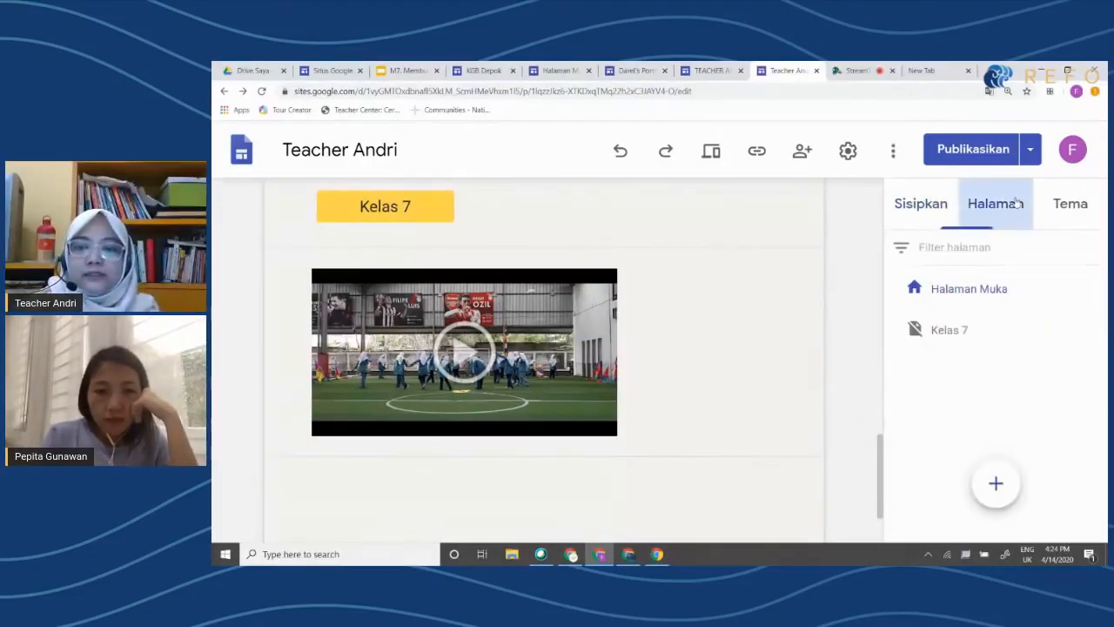
{"action": "mouse_move", "coordinate": [1030, 502]}
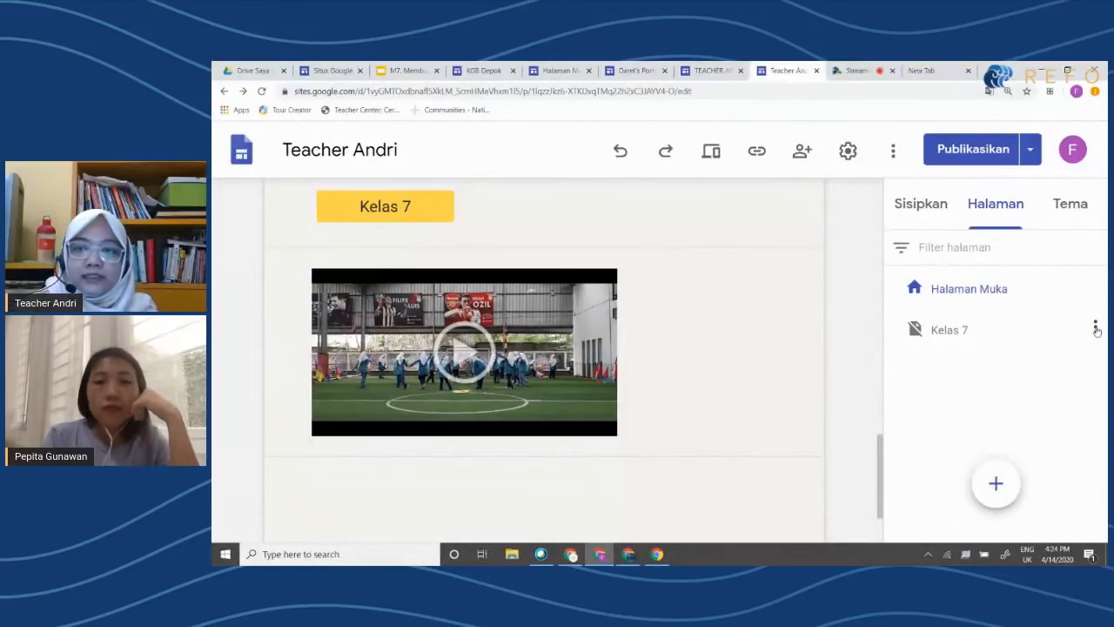
{"action": "left_click", "coordinate": [1096, 329]}
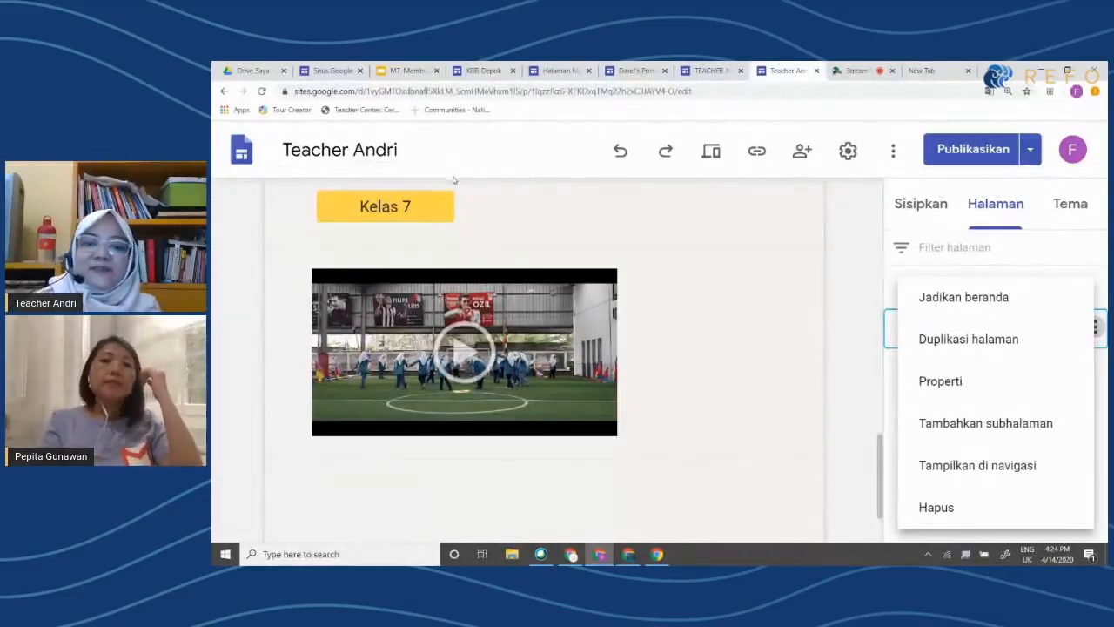
{"action": "left_click", "coordinate": [861, 286]}
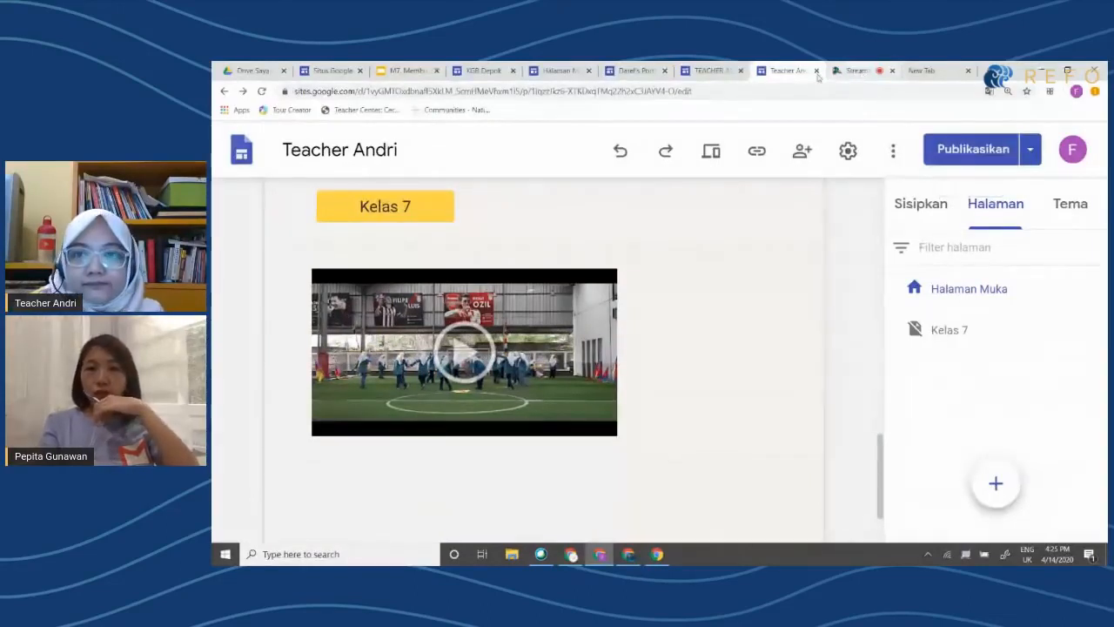
Unpublish the Teacher Andri site and confirm.
{"action": "left_click", "coordinate": [413, 75]}
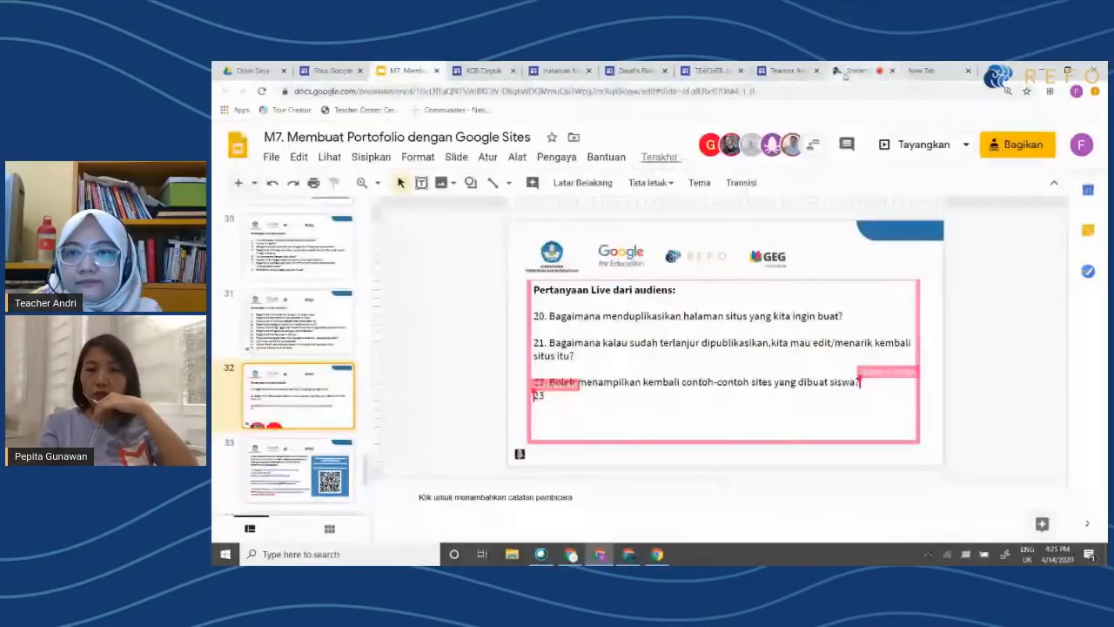
{"action": "left_click", "coordinate": [788, 70]}
{"action": "left_click", "coordinate": [1030, 151]}
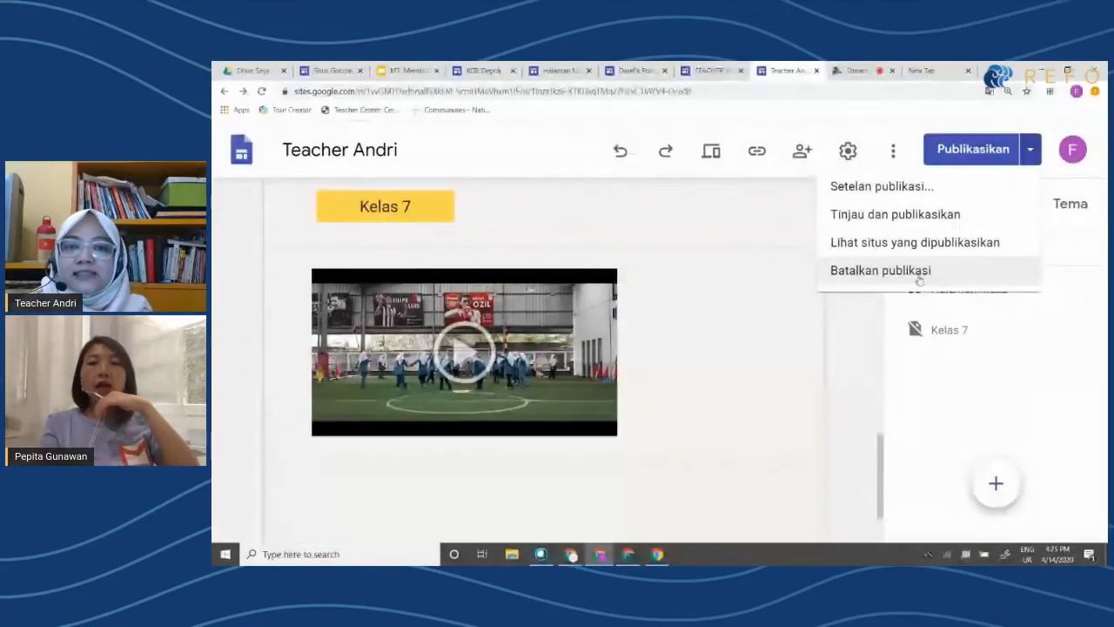
{"action": "left_click", "coordinate": [881, 271]}
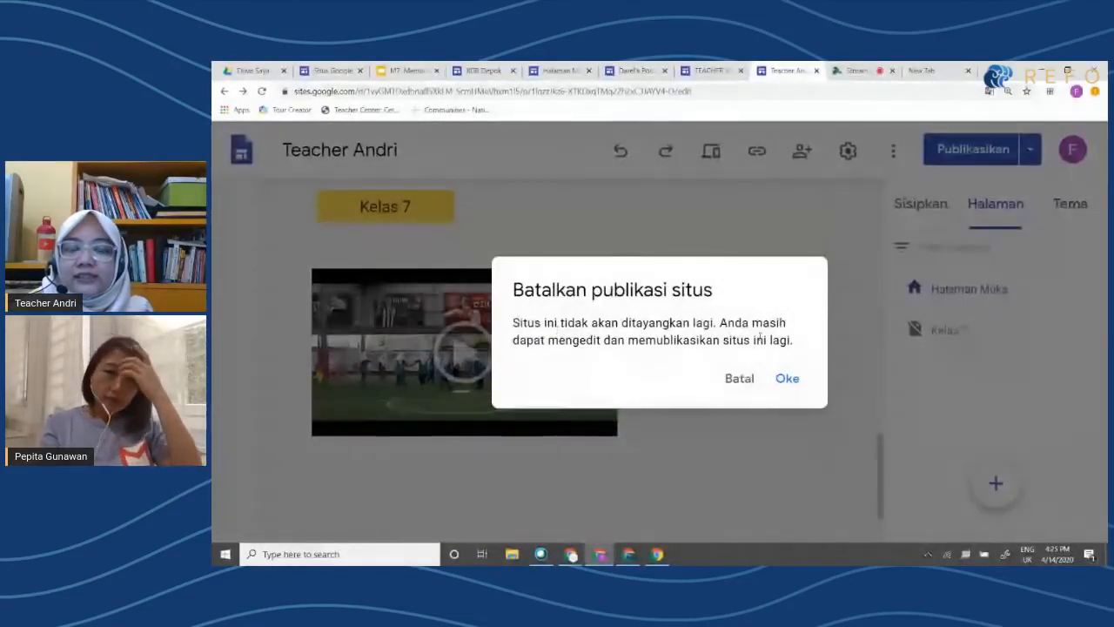
{"action": "left_click", "coordinate": [787, 381]}
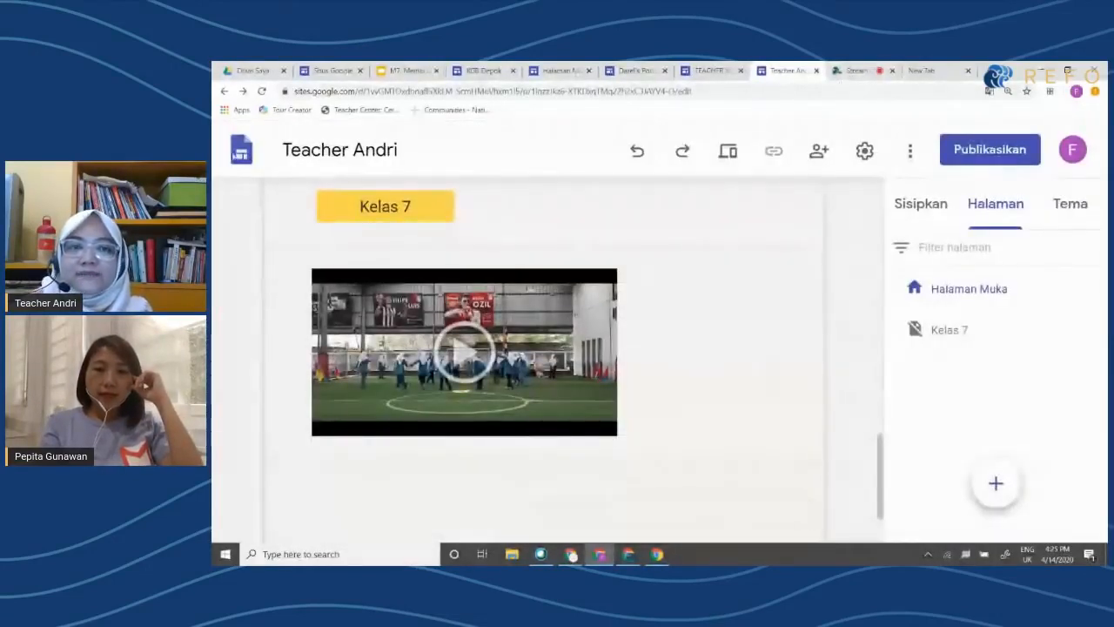
Open the example student sites, the class video page and Darel's Portfolio, reloading the portfolio page.
{"action": "left_click", "coordinate": [401, 71]}
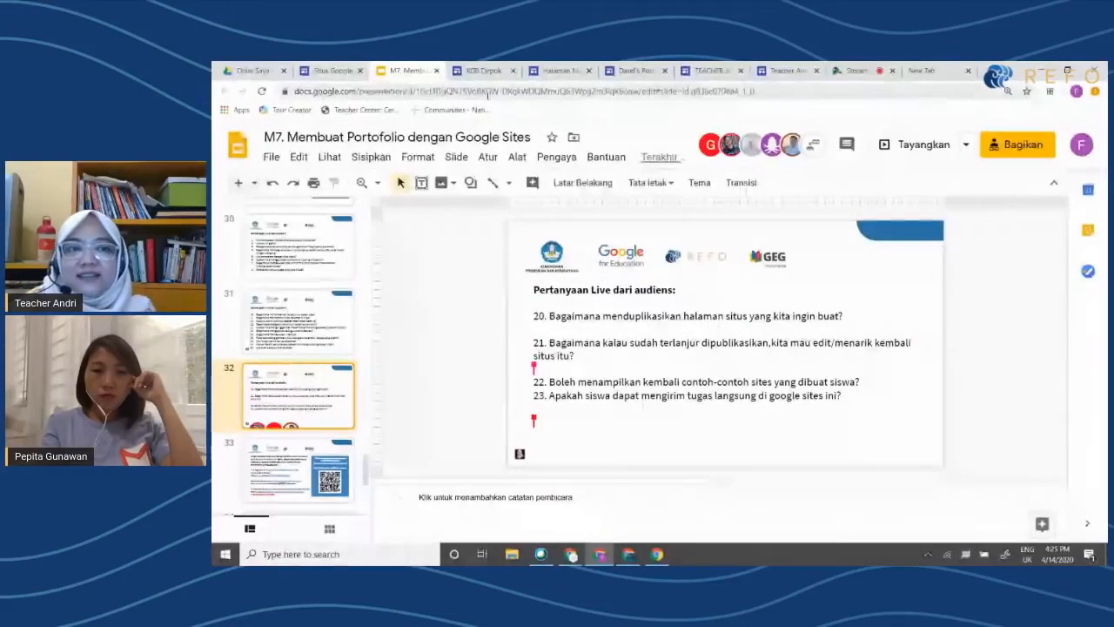
{"action": "left_click", "coordinate": [560, 70]}
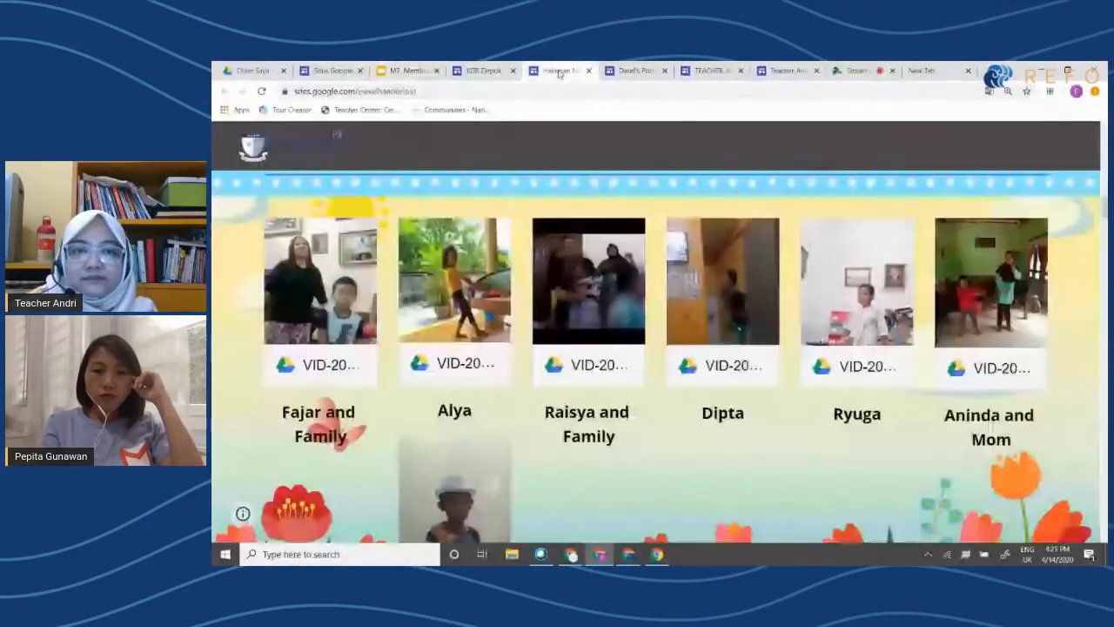
{"action": "left_click", "coordinate": [633, 70]}
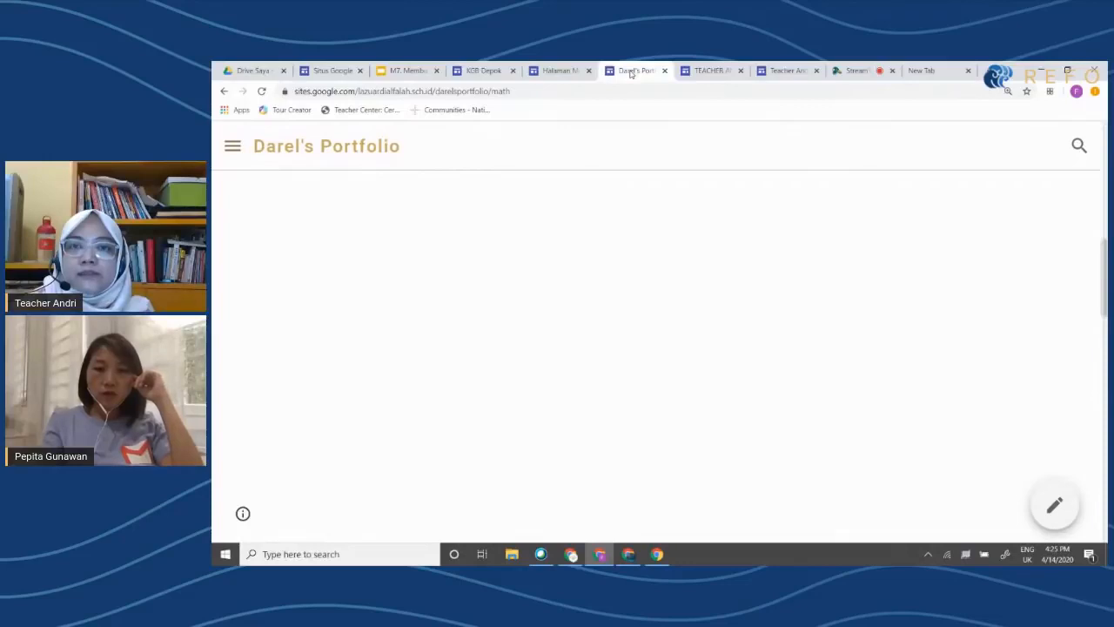
{"action": "left_click", "coordinate": [261, 91]}
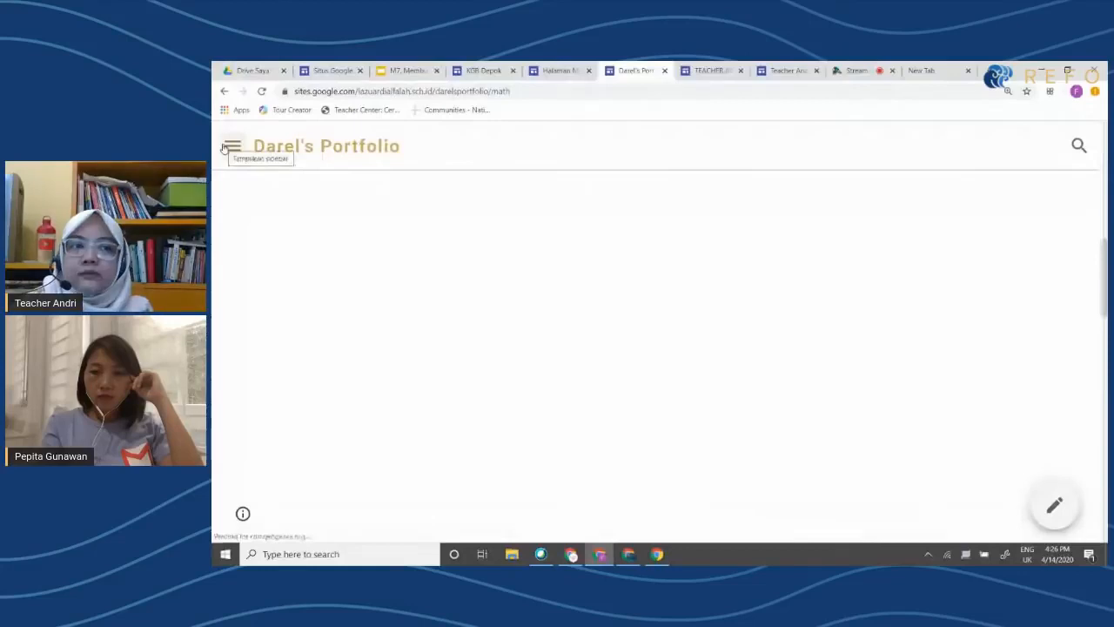
Browse Darel's Portfolio pages Social Studies, Global citizenship education and Information Technology (IT), and return to the M7 presentation.
{"action": "left_click", "coordinate": [226, 147]}
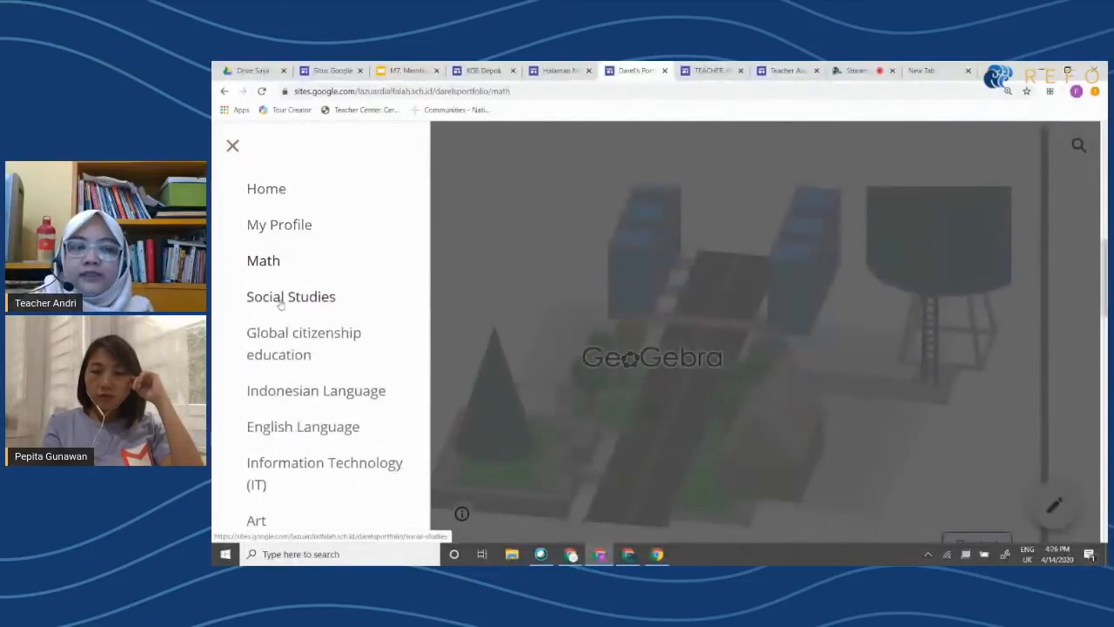
{"action": "left_click", "coordinate": [280, 300]}
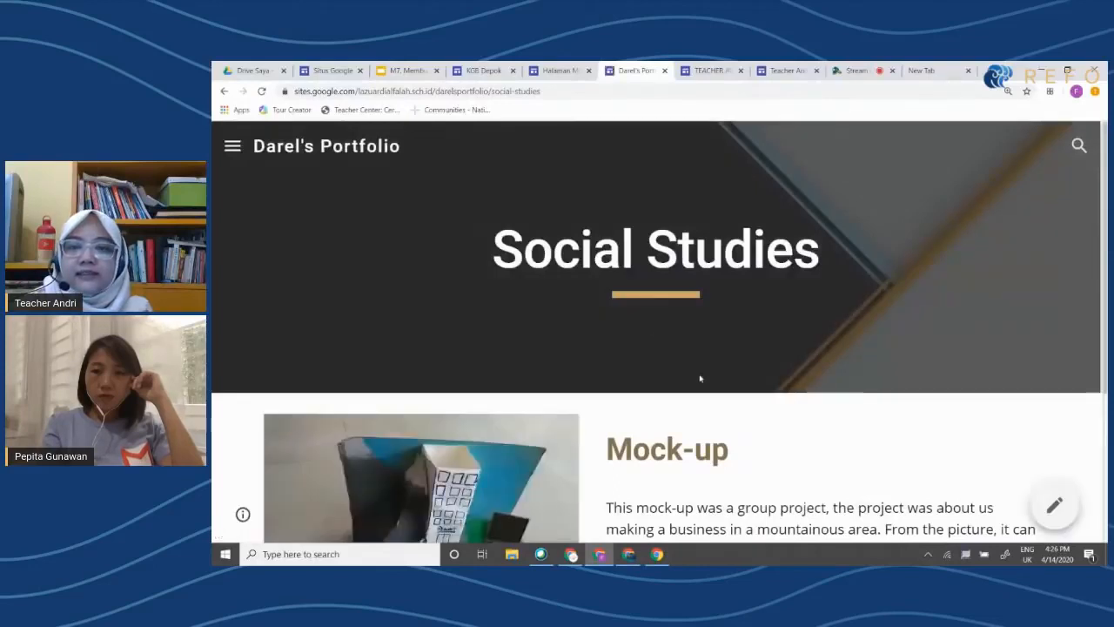
{"action": "scroll", "coordinate": [699, 378], "scroll_direction": "down", "scroll_amount": 3}
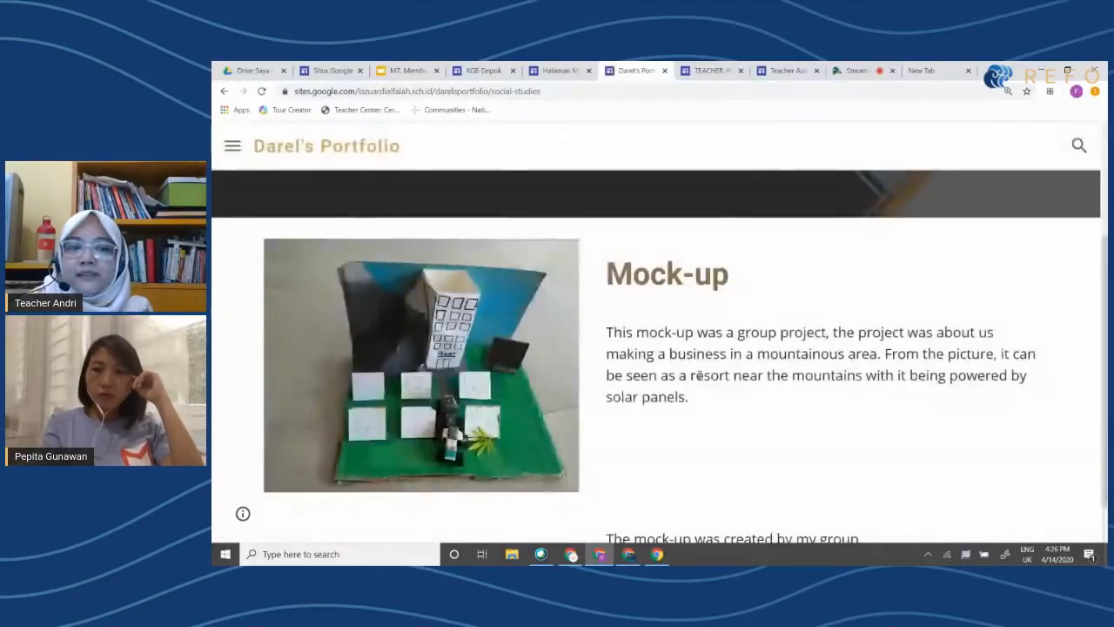
{"action": "scroll", "coordinate": [700, 376], "scroll_direction": "down", "scroll_amount": 1}
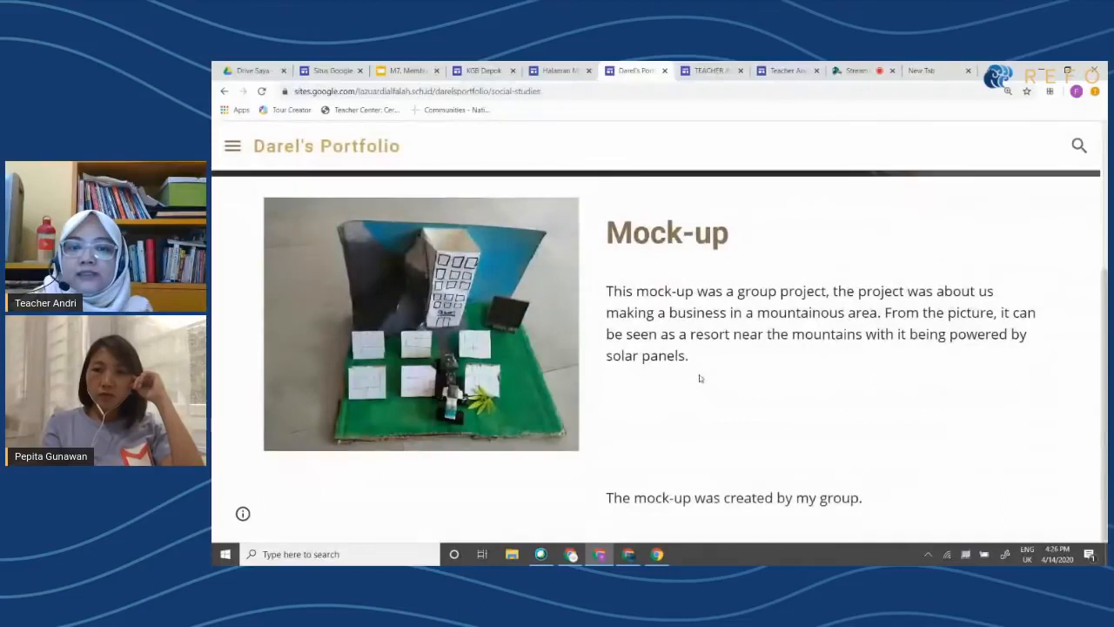
{"action": "scroll", "coordinate": [700, 378], "scroll_direction": "up", "scroll_amount": 5}
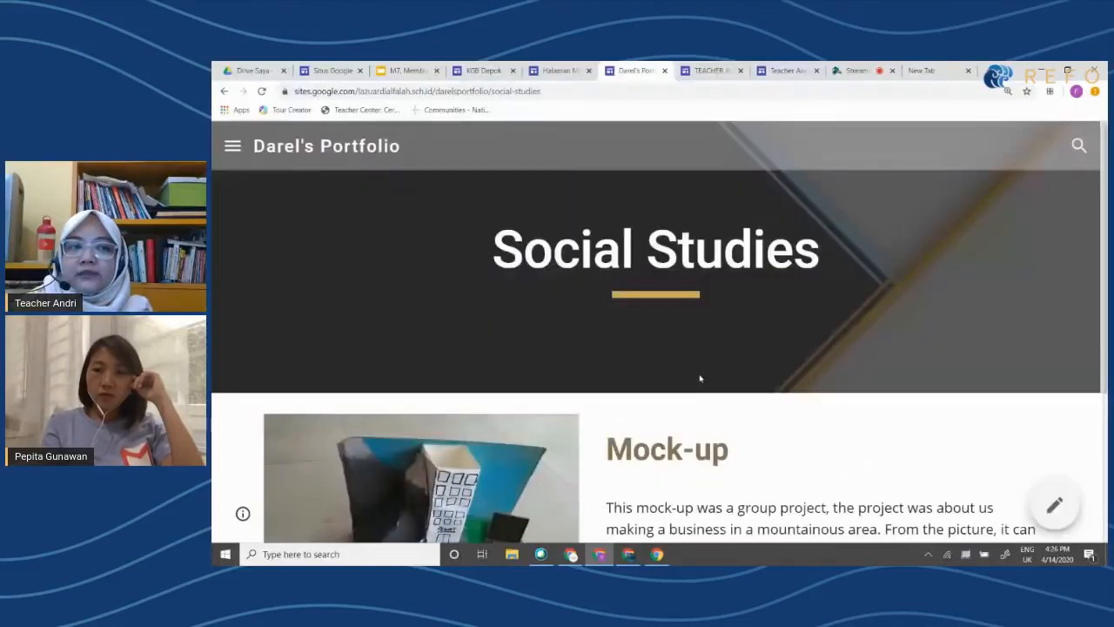
{"action": "left_click", "coordinate": [233, 147]}
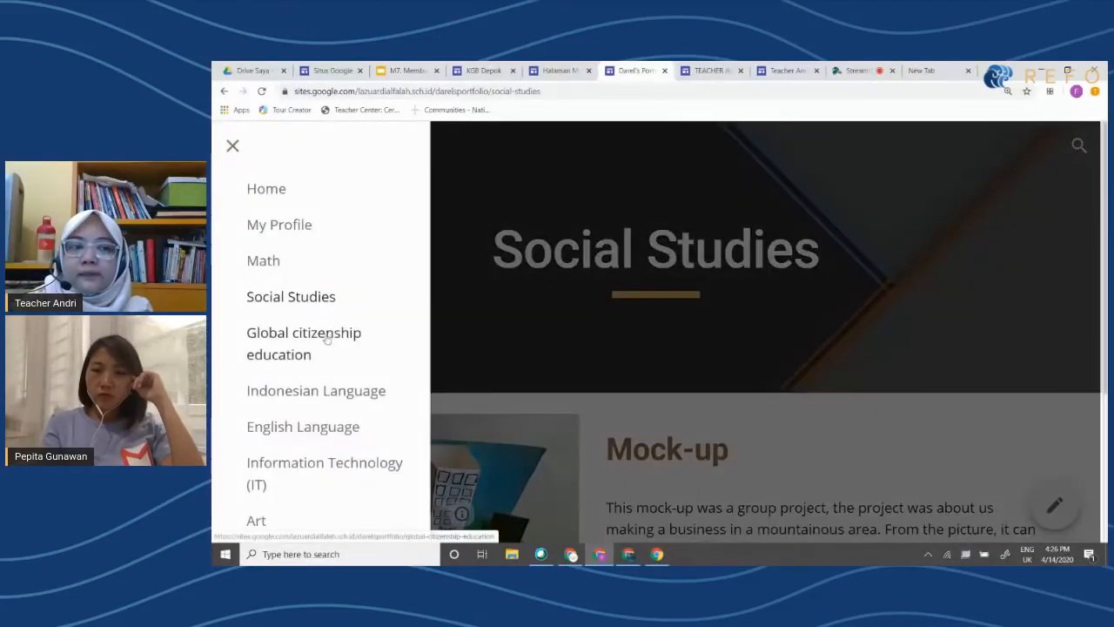
{"action": "left_click", "coordinate": [328, 338]}
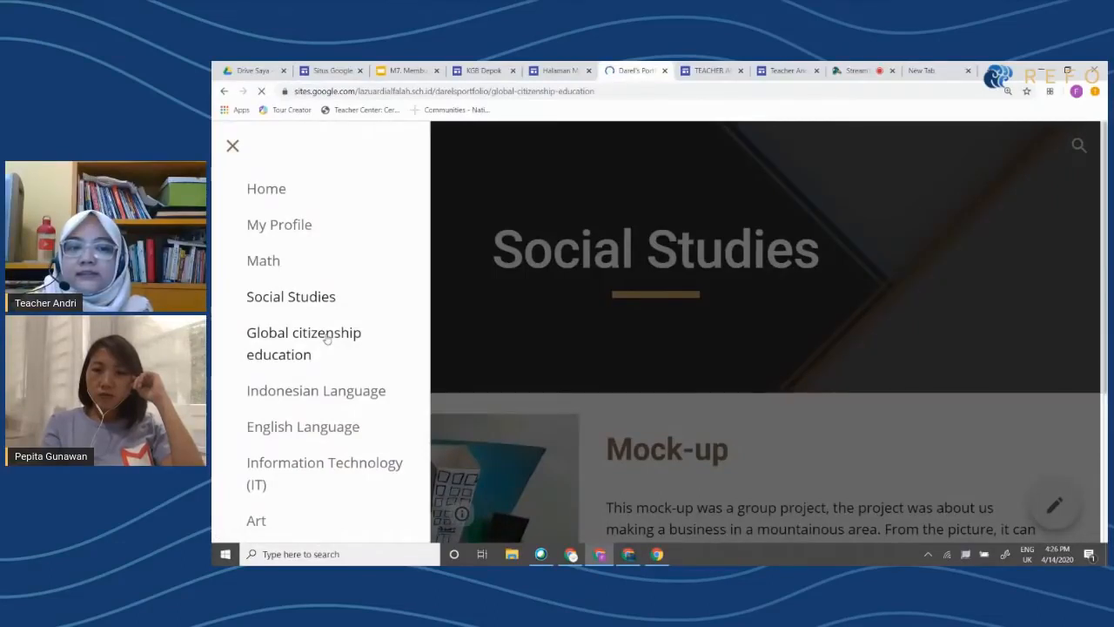
{"action": "scroll", "coordinate": [528, 308], "scroll_direction": "down", "scroll_amount": 3}
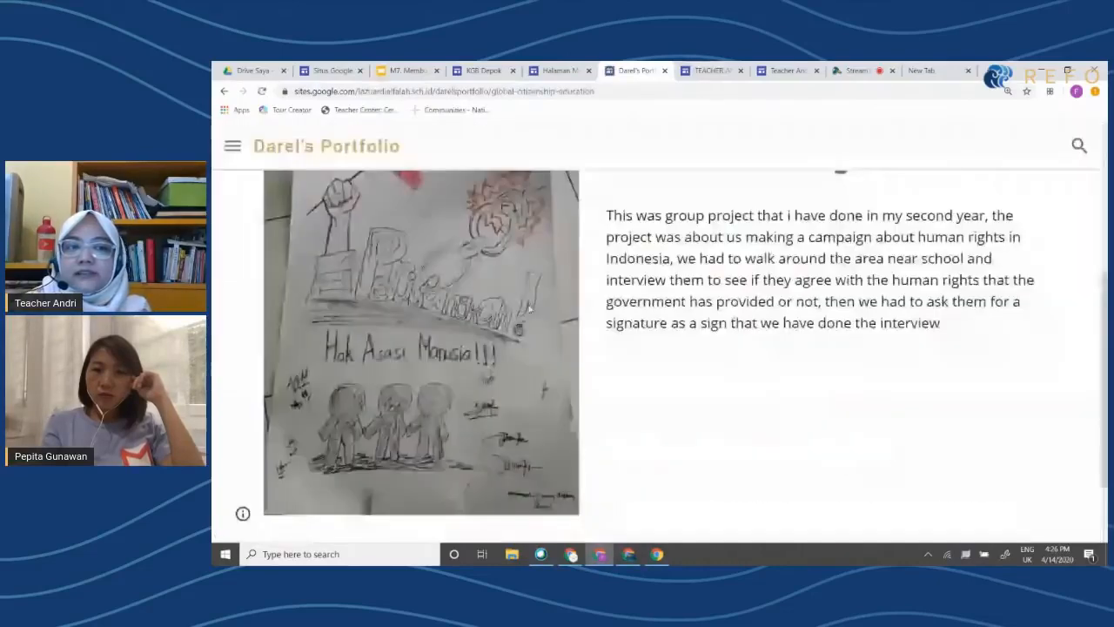
{"action": "left_click", "coordinate": [233, 145]}
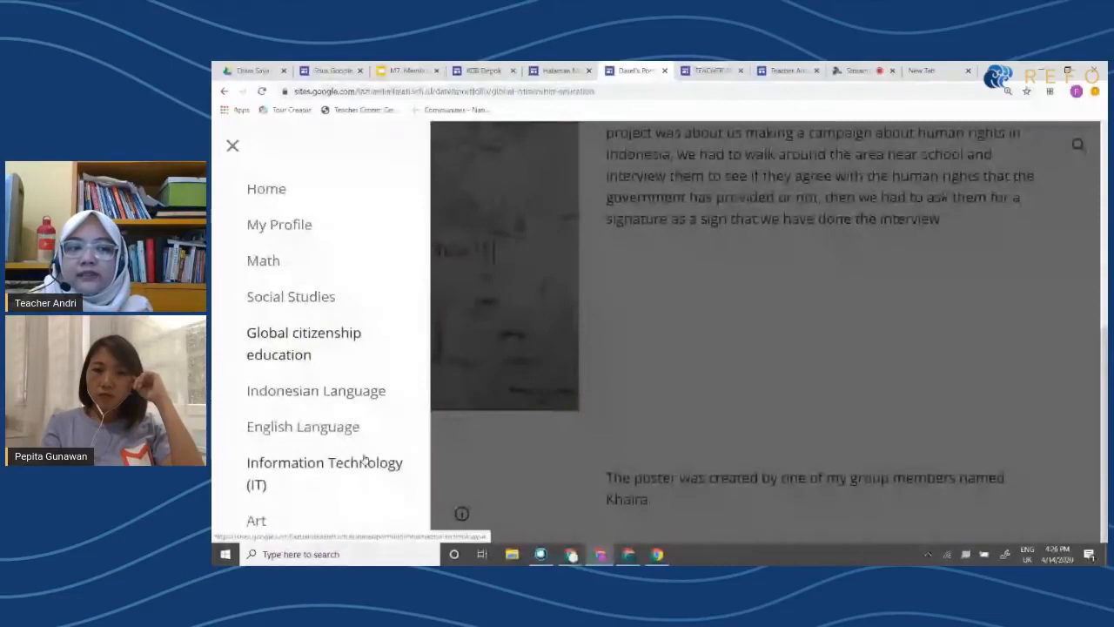
{"action": "left_click", "coordinate": [326, 468]}
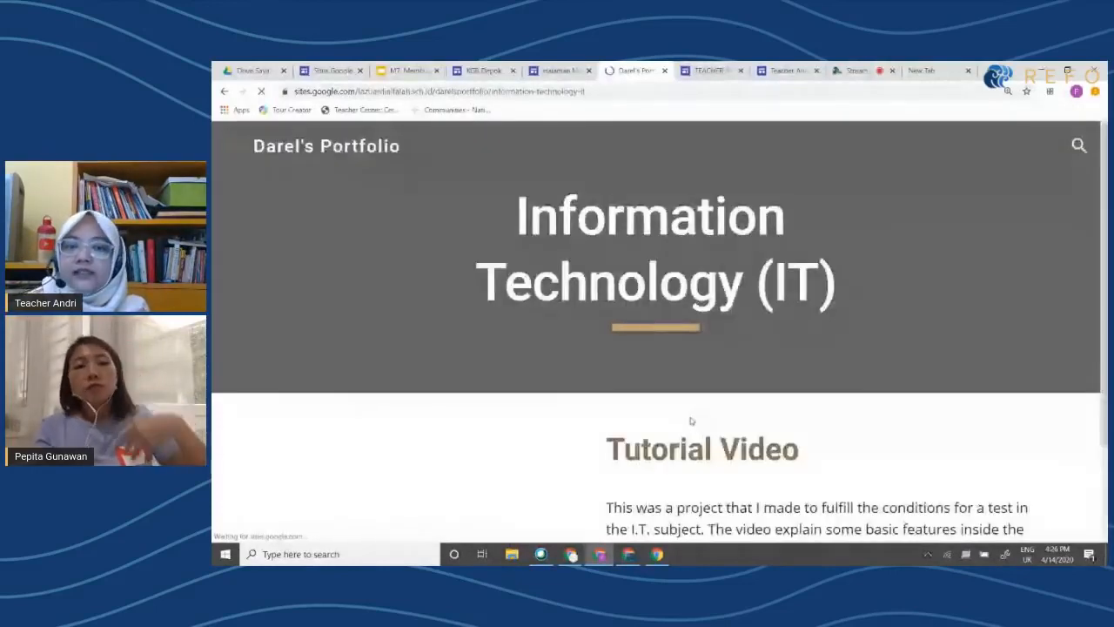
{"action": "scroll", "coordinate": [690, 416], "scroll_direction": "down", "scroll_amount": 1}
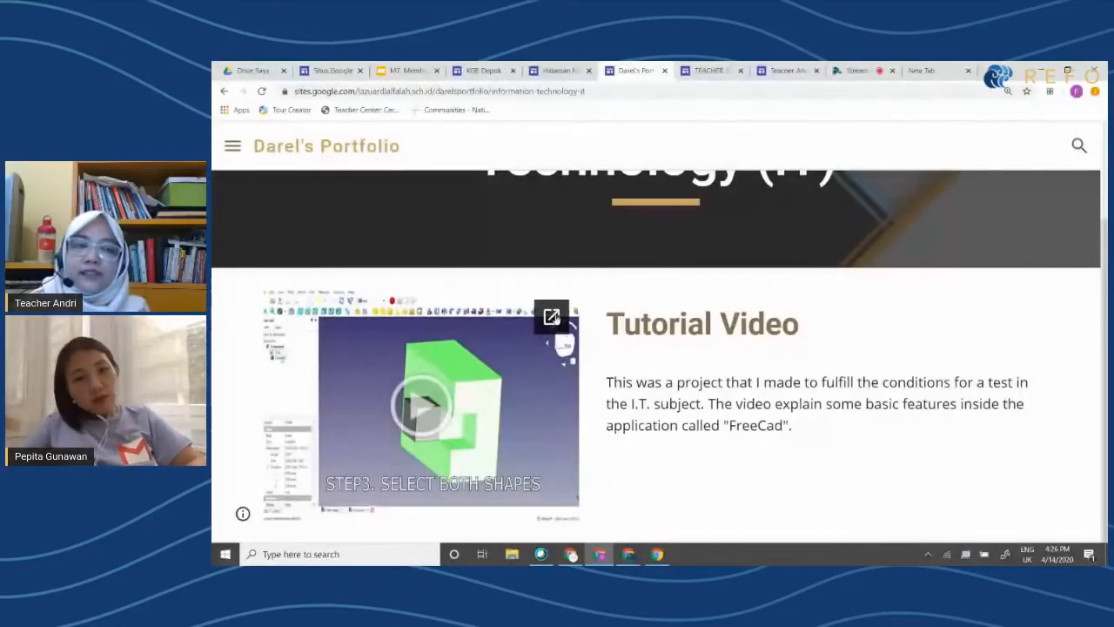
{"action": "left_click", "coordinate": [399, 79]}
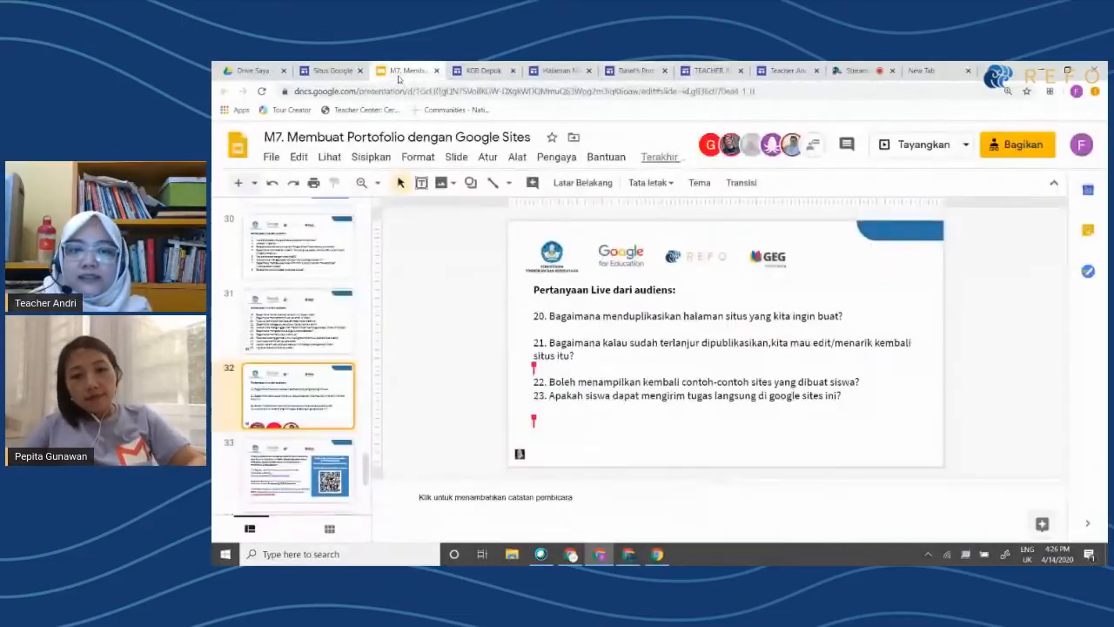